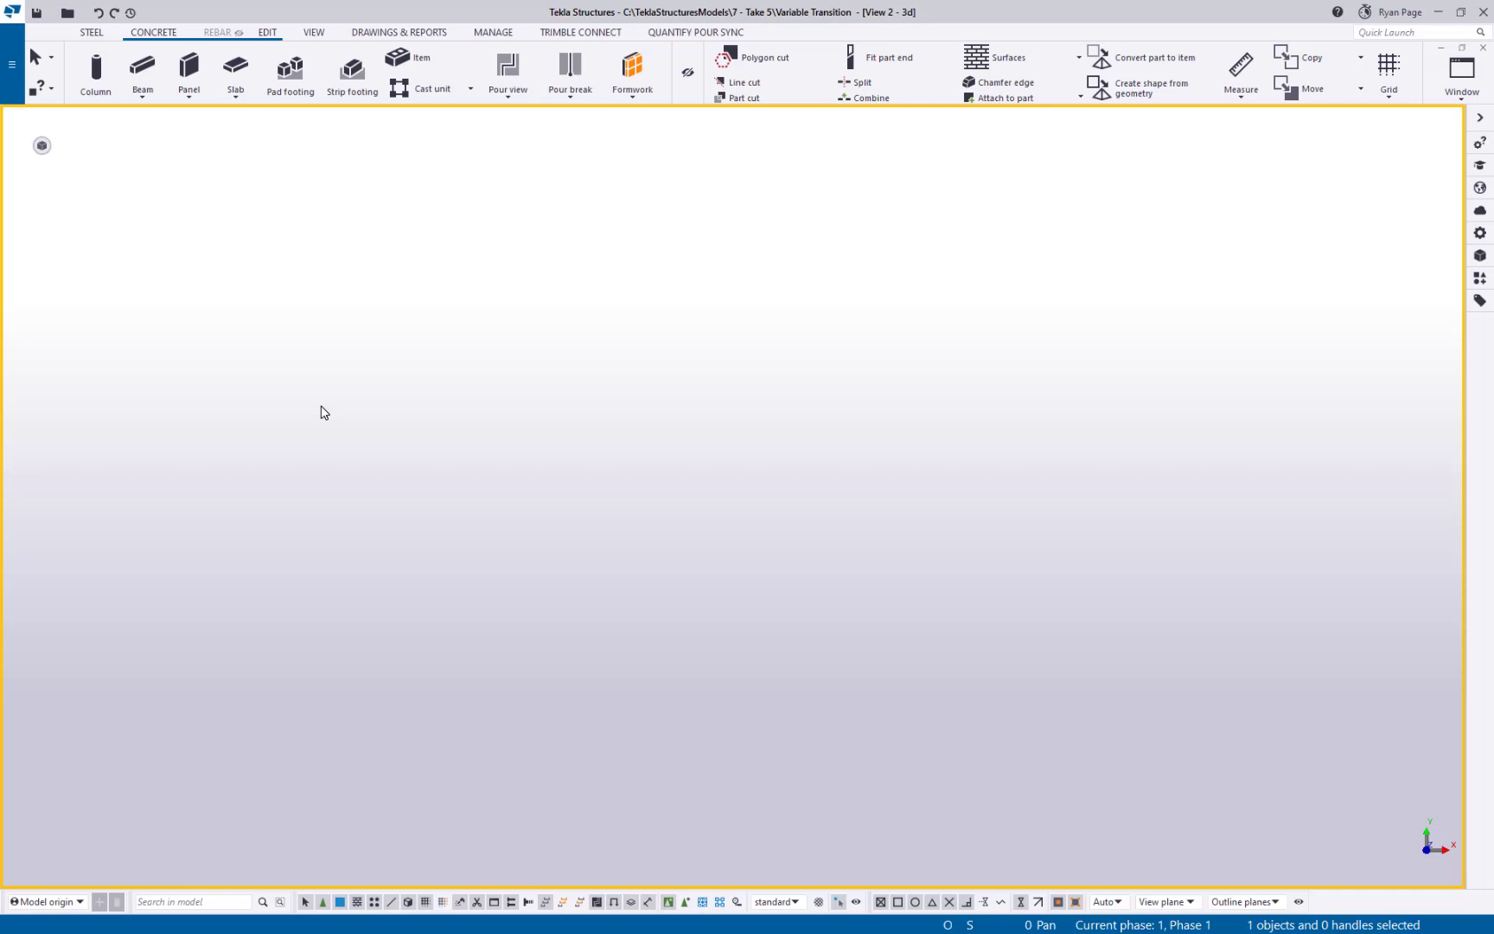
# Open the profile catalog and expand the Various shapes group under Others.
pyautogui.click(12, 87)
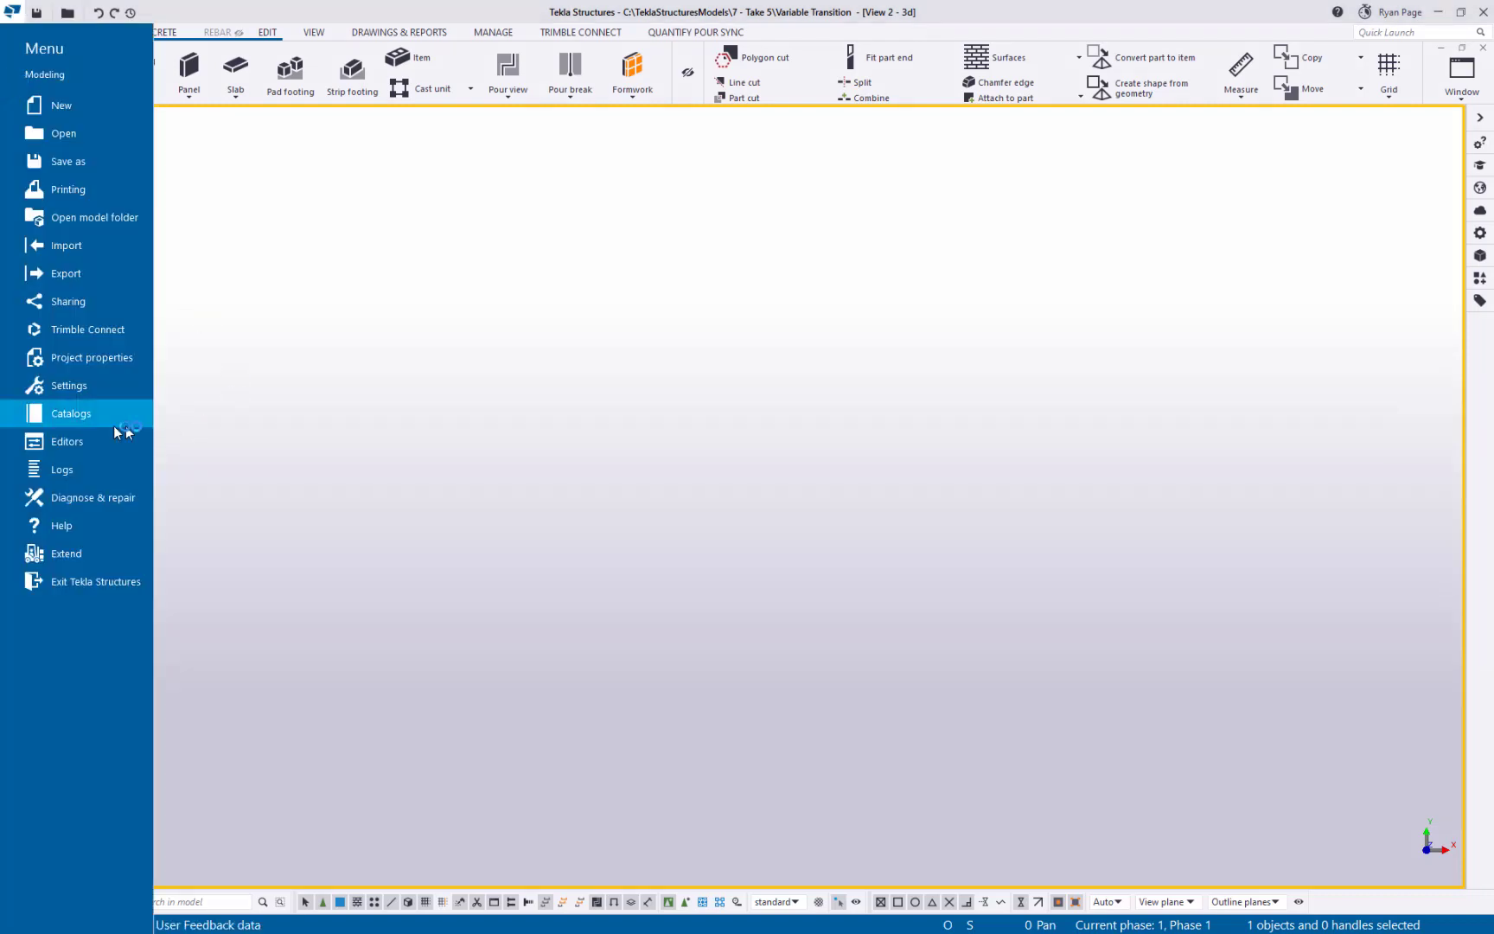
pyautogui.click(91, 421)
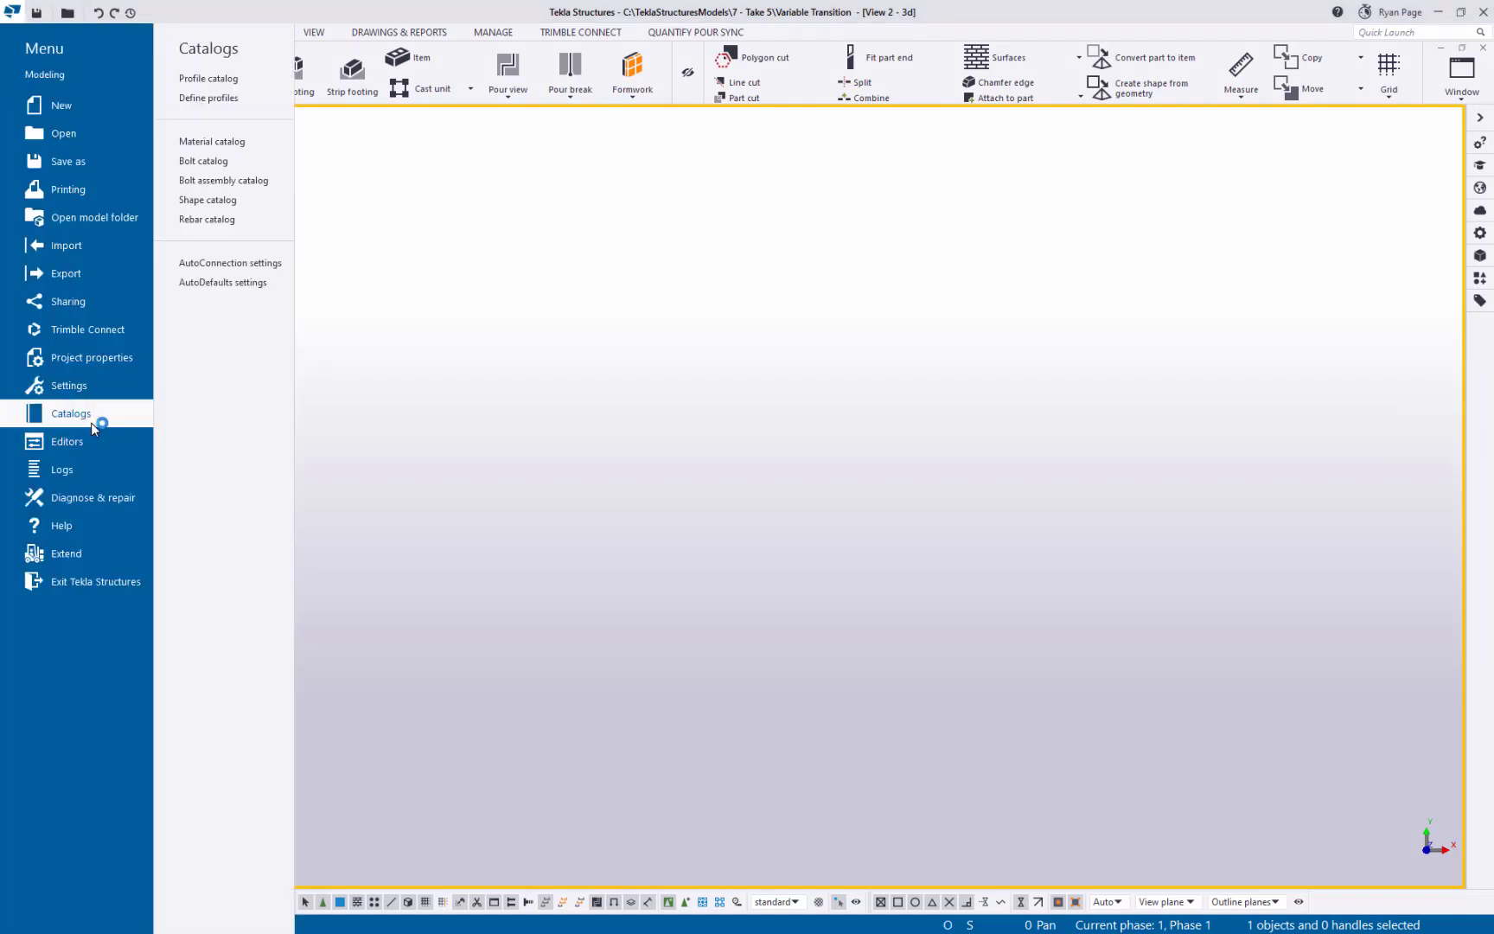
pyautogui.click(209, 78)
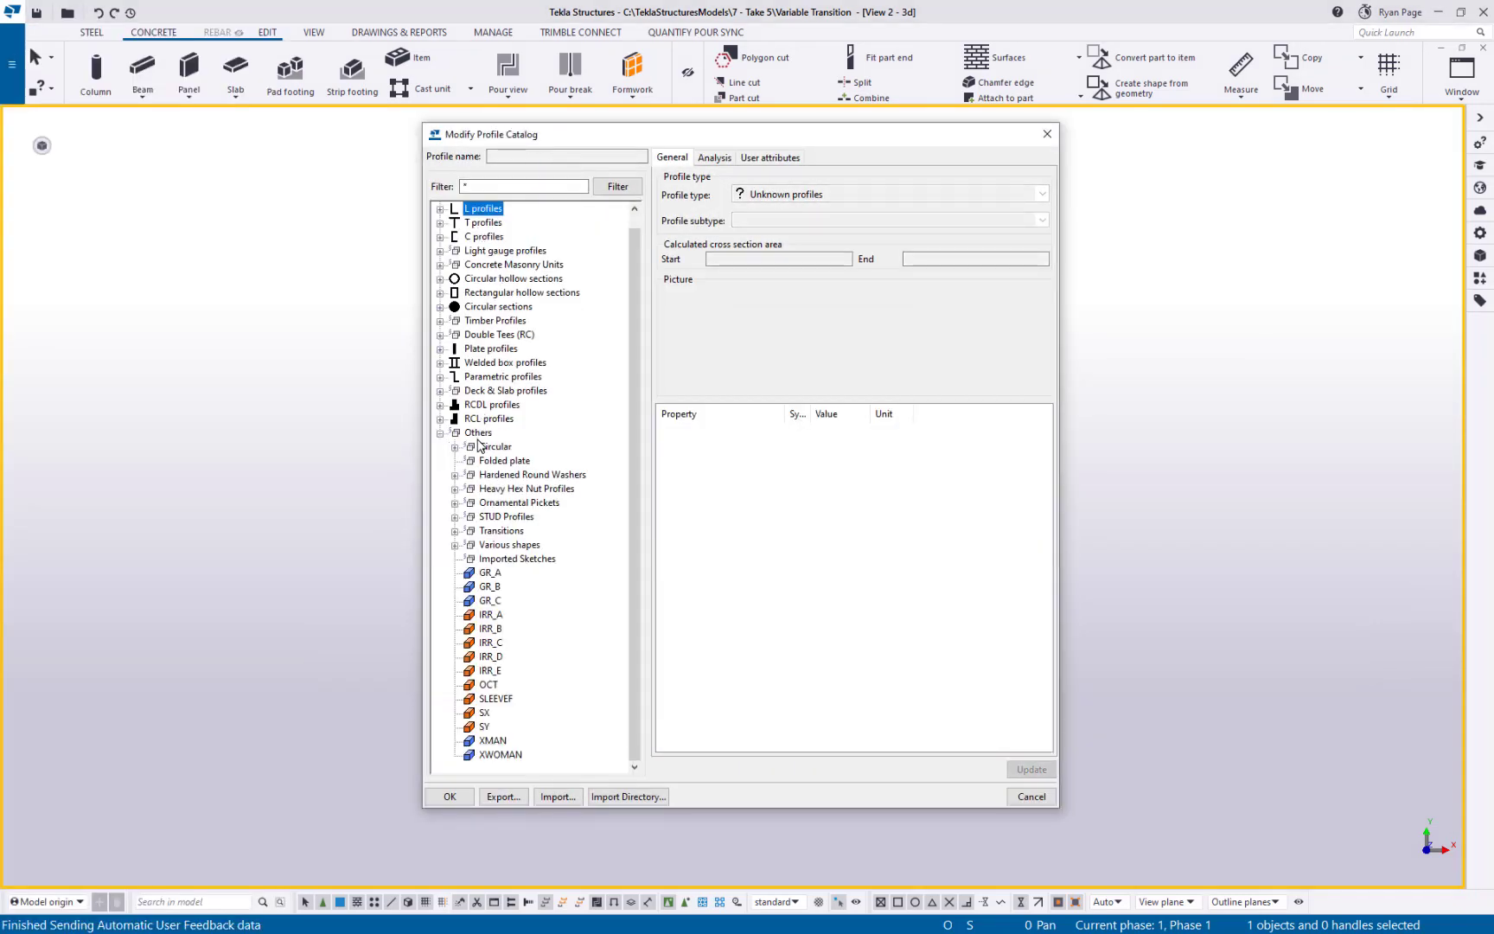
pyautogui.click(478, 432)
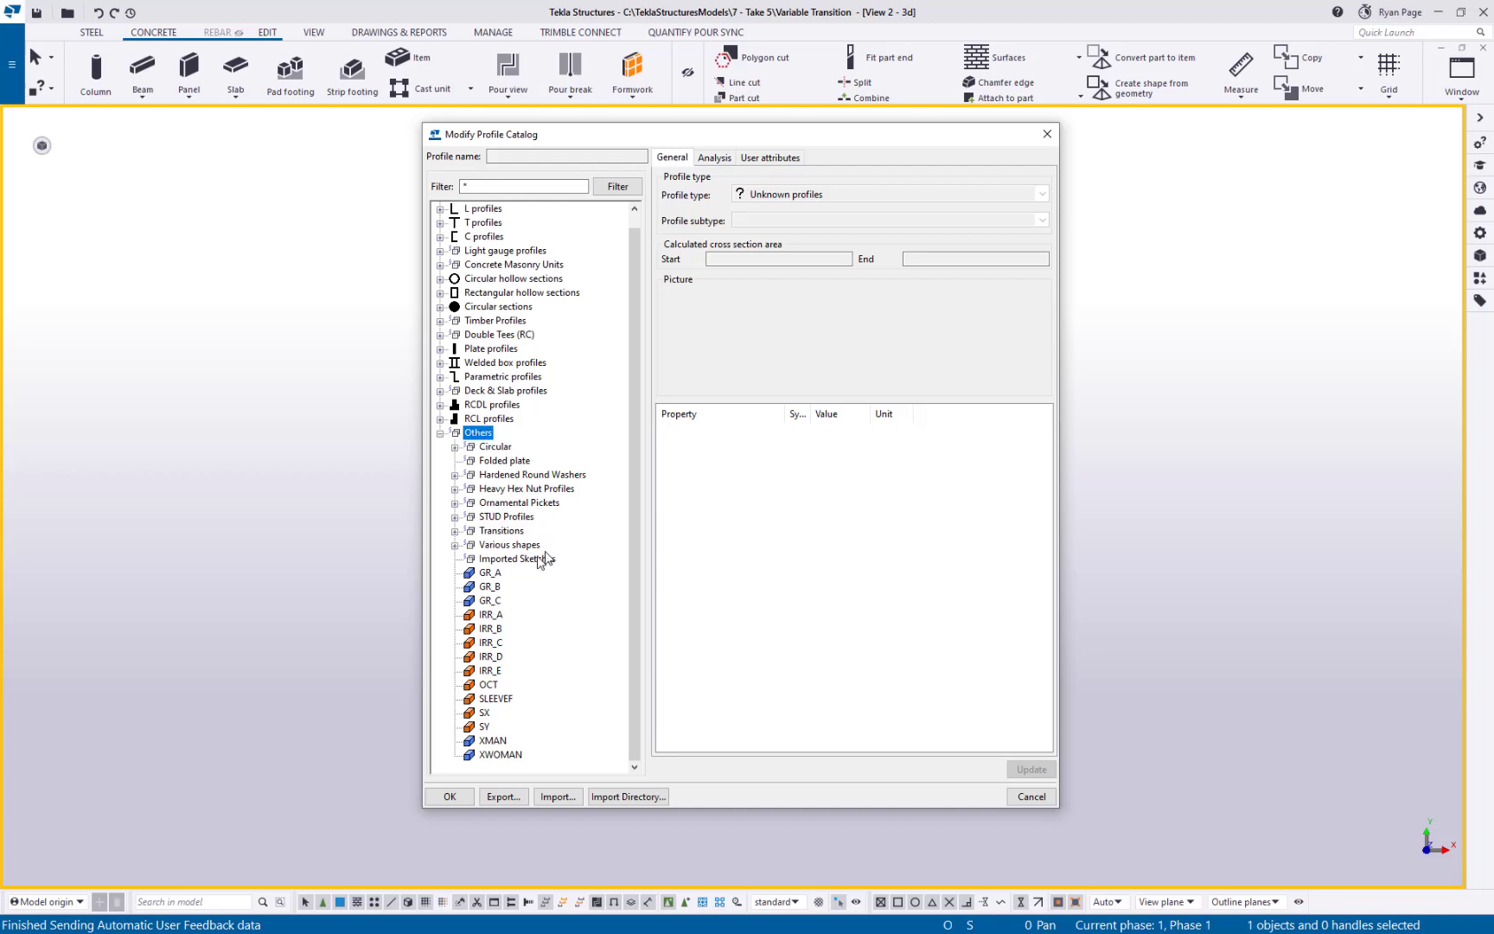
pyautogui.click(454, 545)
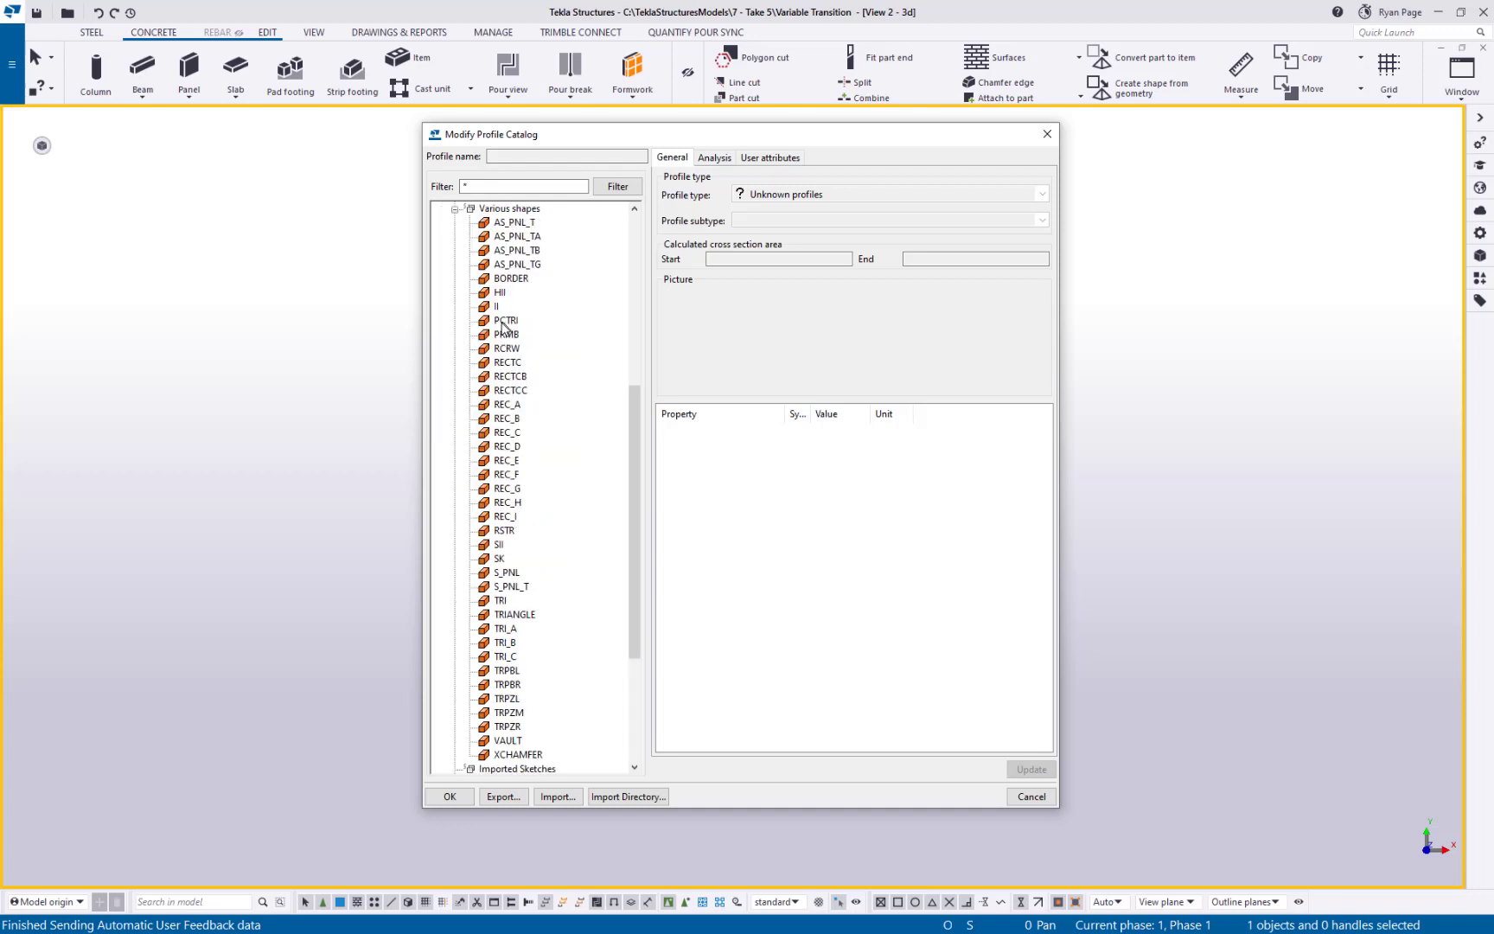
# Examine the RECTCB, RECTCC and TRPBL profile definitions among the various shapes.
pyautogui.scroll(4, 508, 551)
pyautogui.click(509, 547)
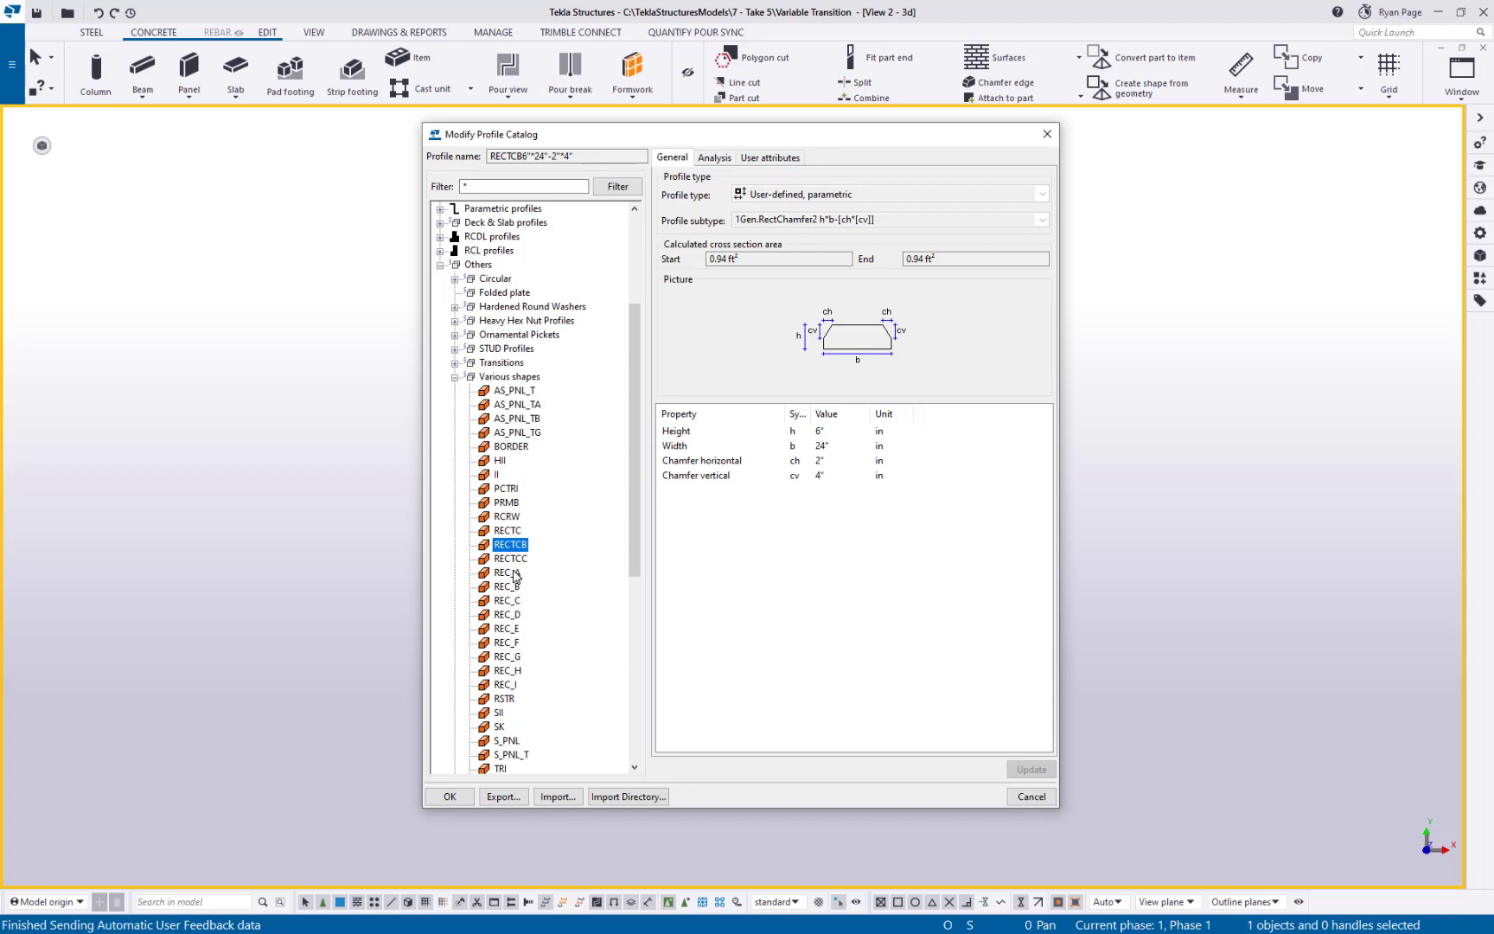
pyautogui.click(511, 562)
pyautogui.scroll(-3, 510, 683)
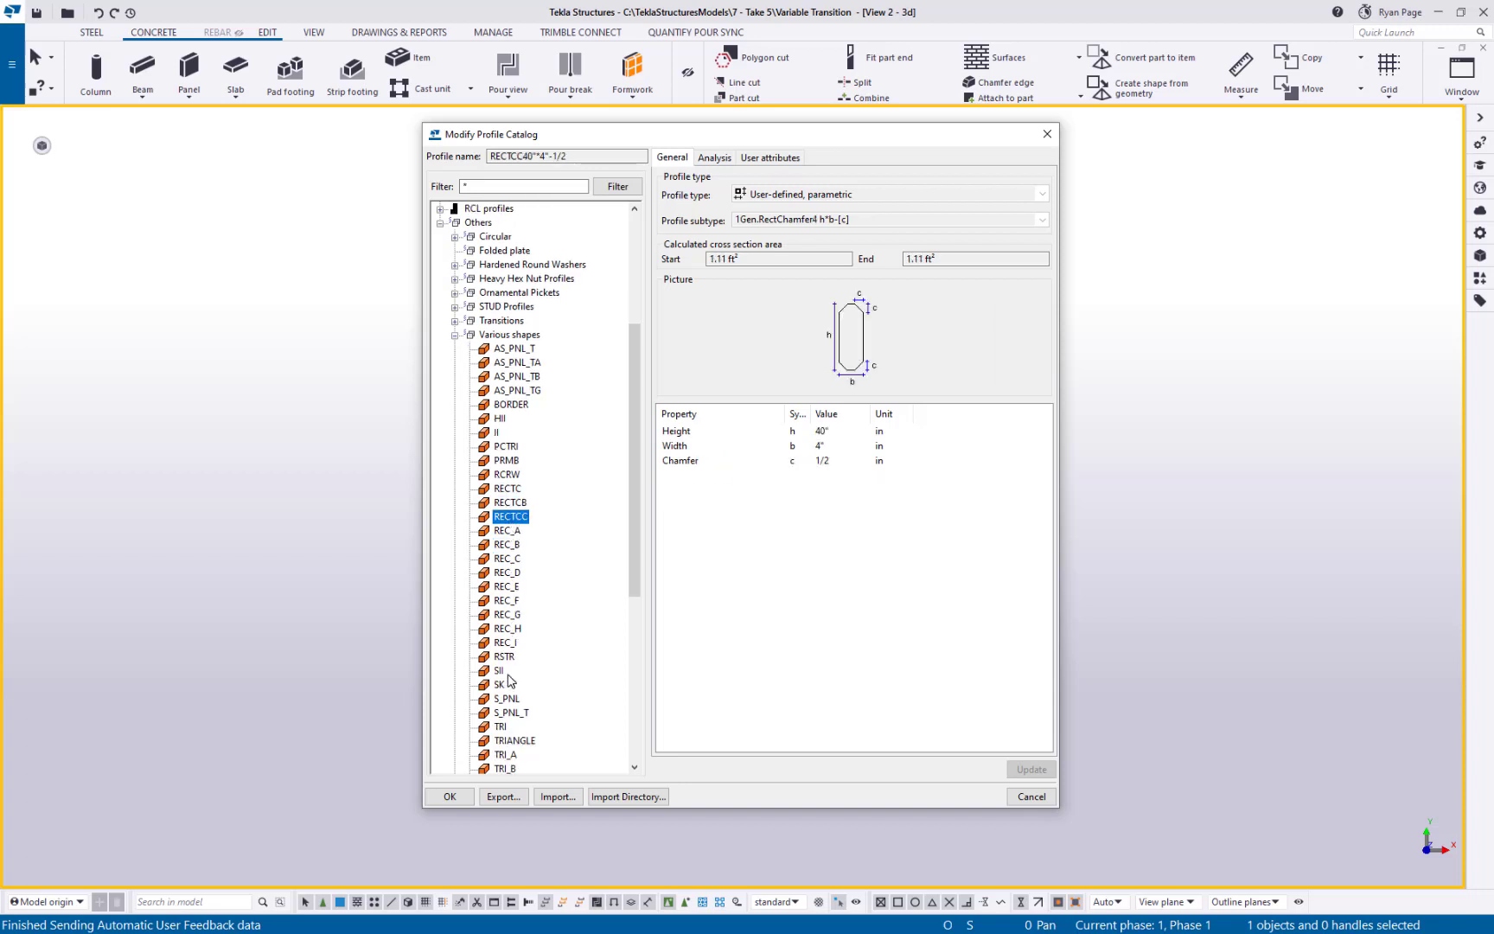
pyautogui.click(517, 716)
pyautogui.scroll(3, 519, 539)
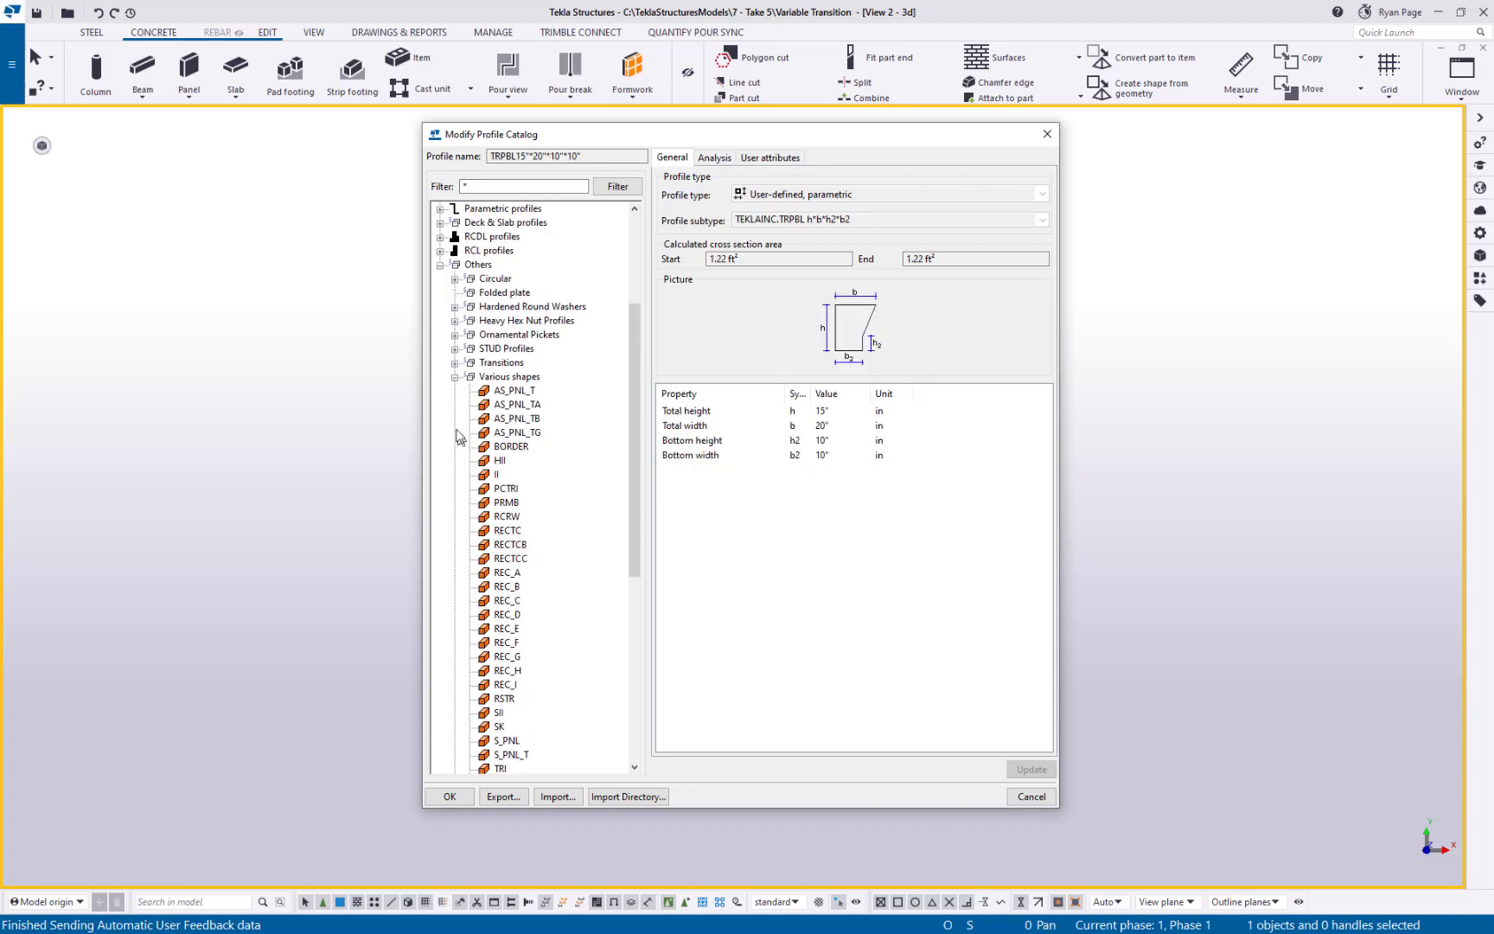
# Examine the HXGON and OCTGON profiles under Transitions, Other shapes, and close the profile catalog.
pyautogui.click(456, 363)
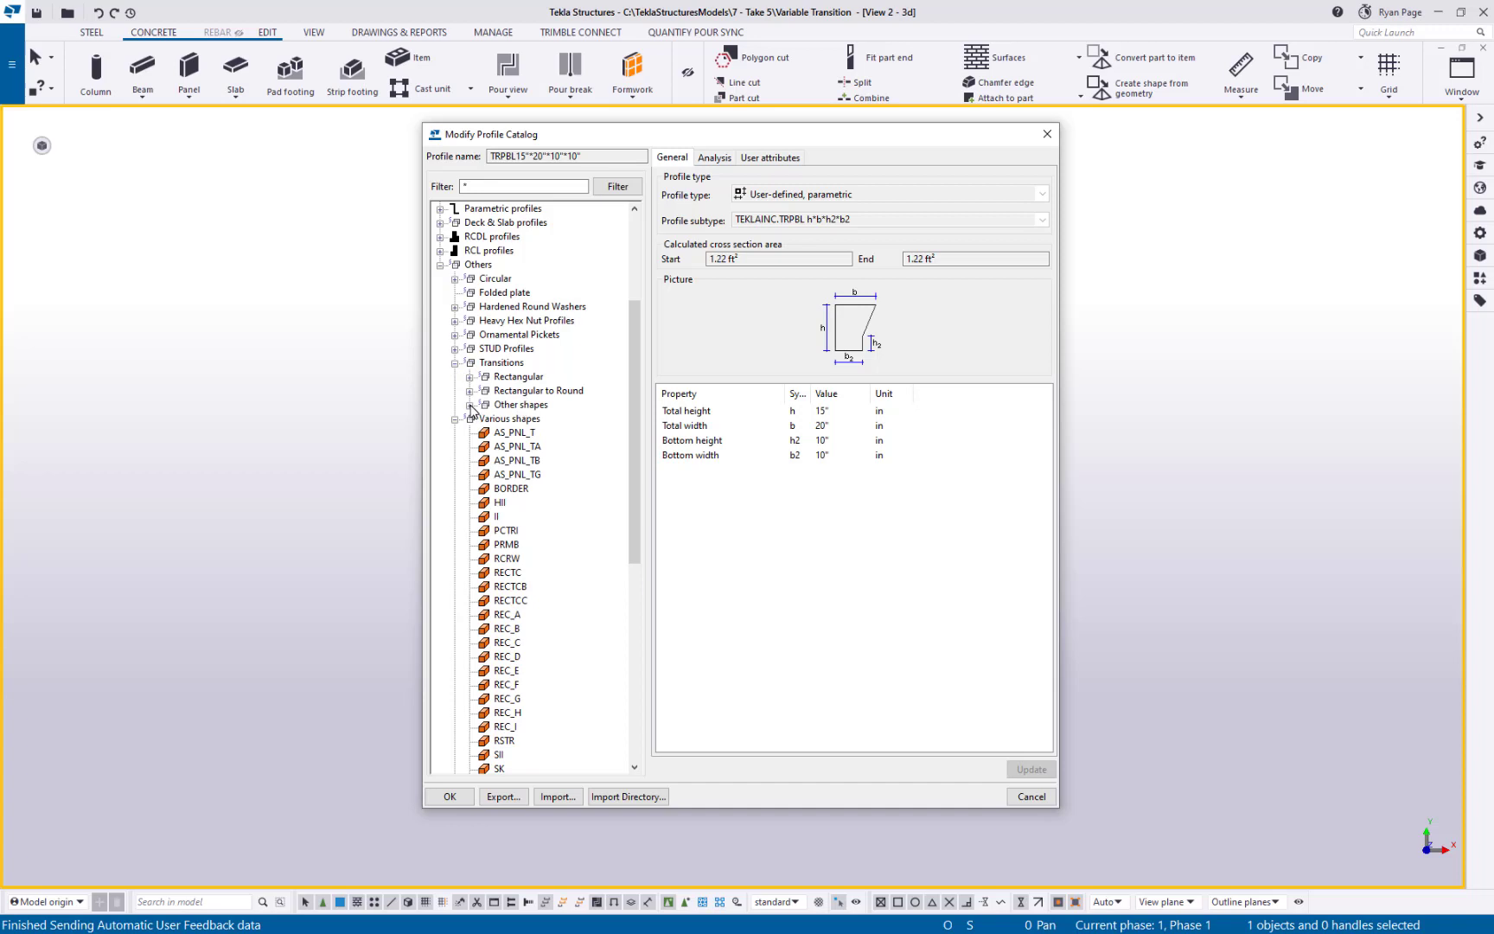
pyautogui.click(470, 405)
pyautogui.click(524, 433)
pyautogui.click(529, 448)
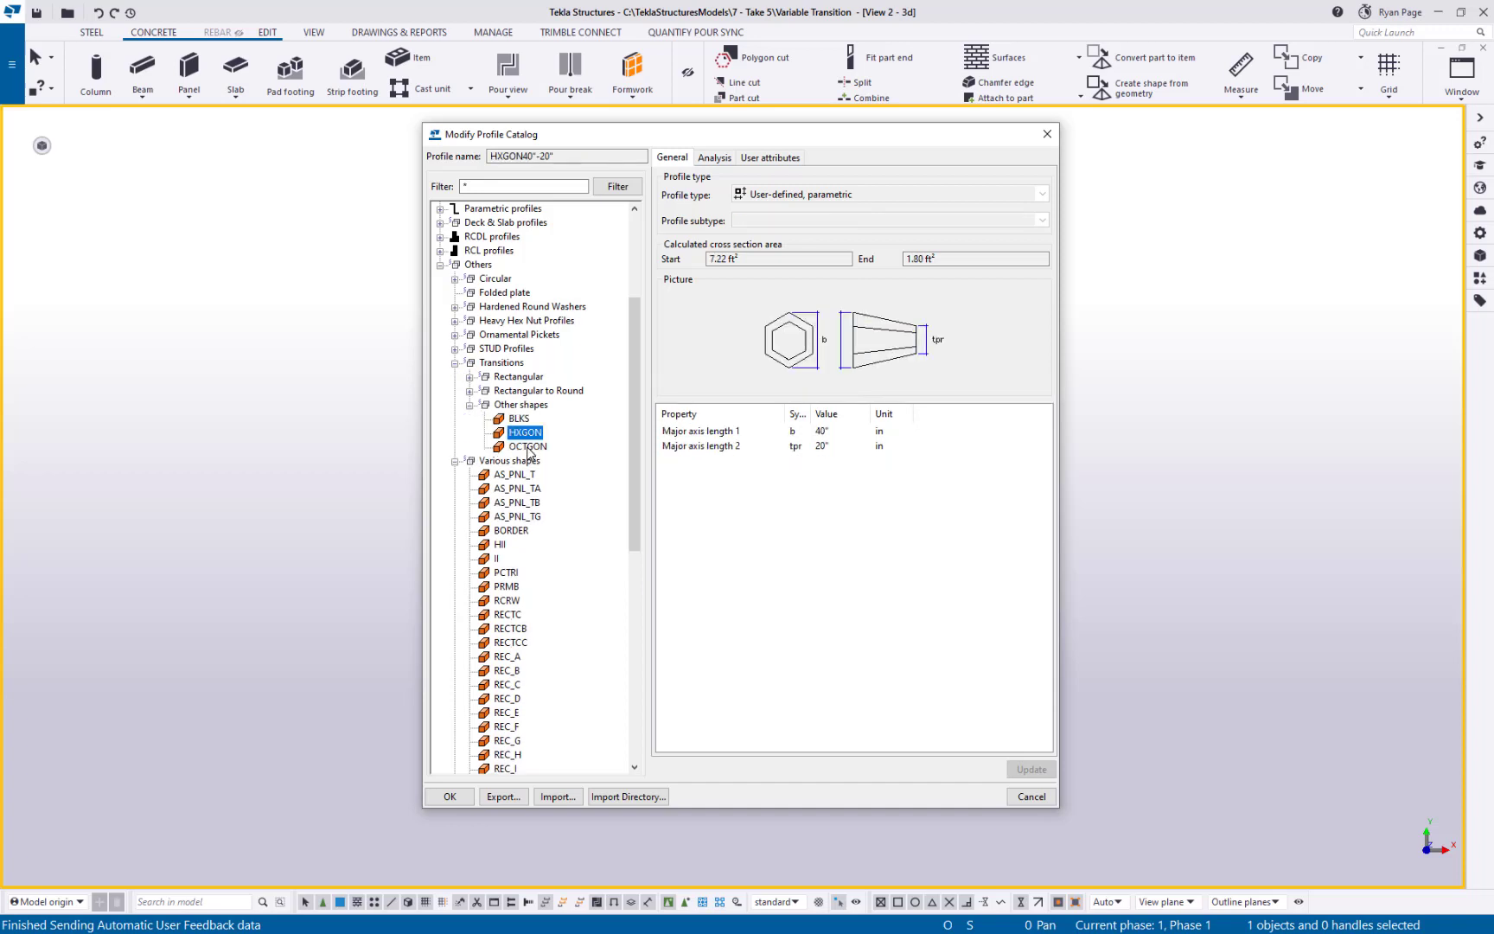
pyautogui.click(455, 364)
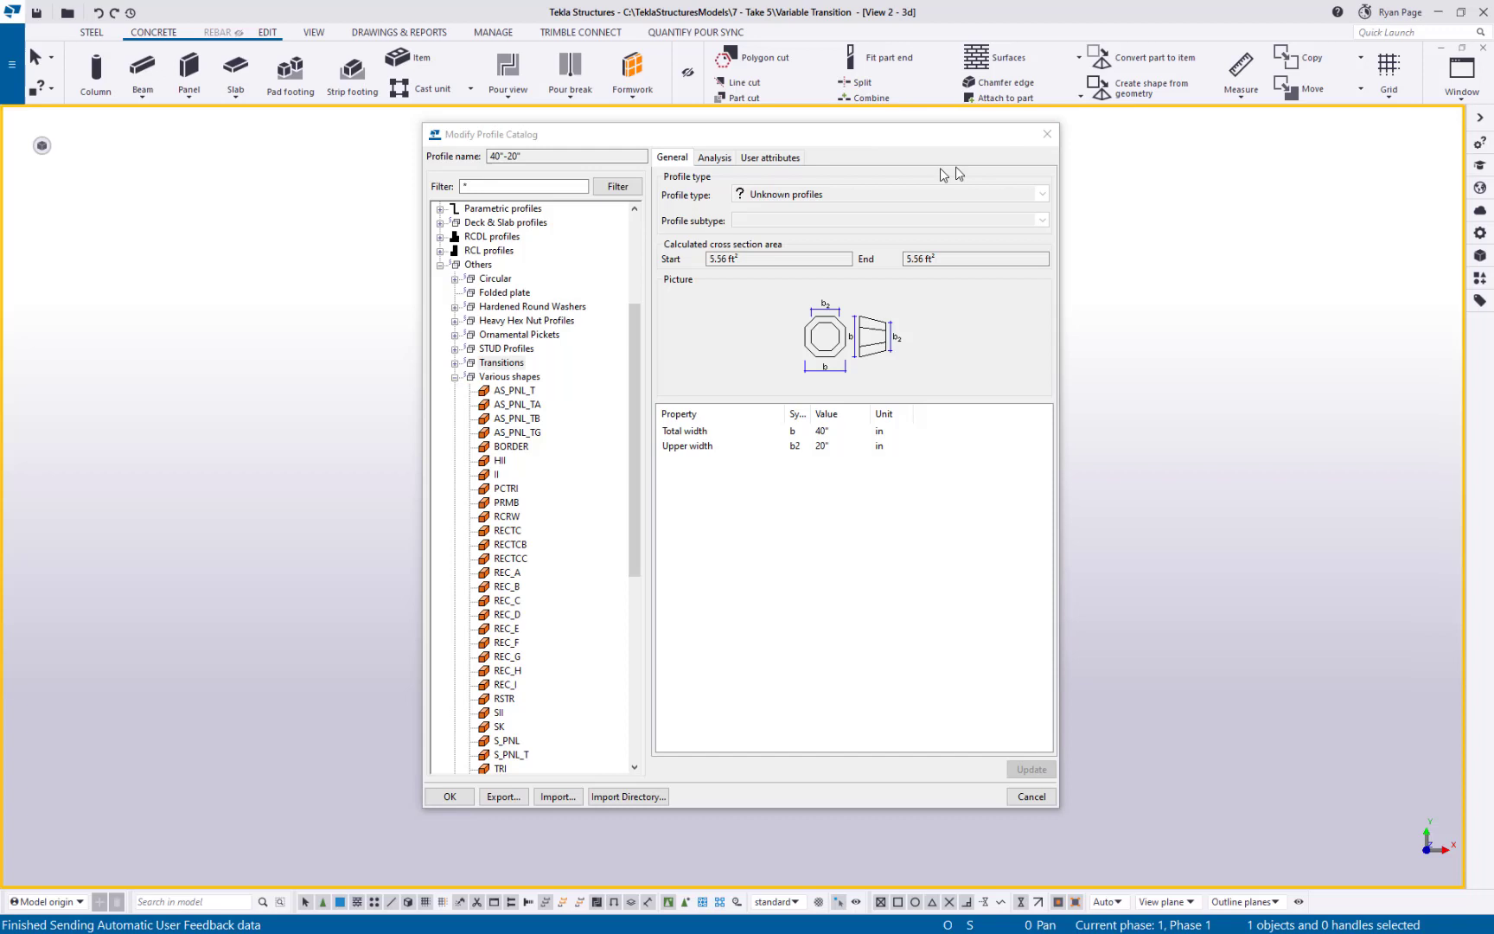
pyautogui.click(287, 294)
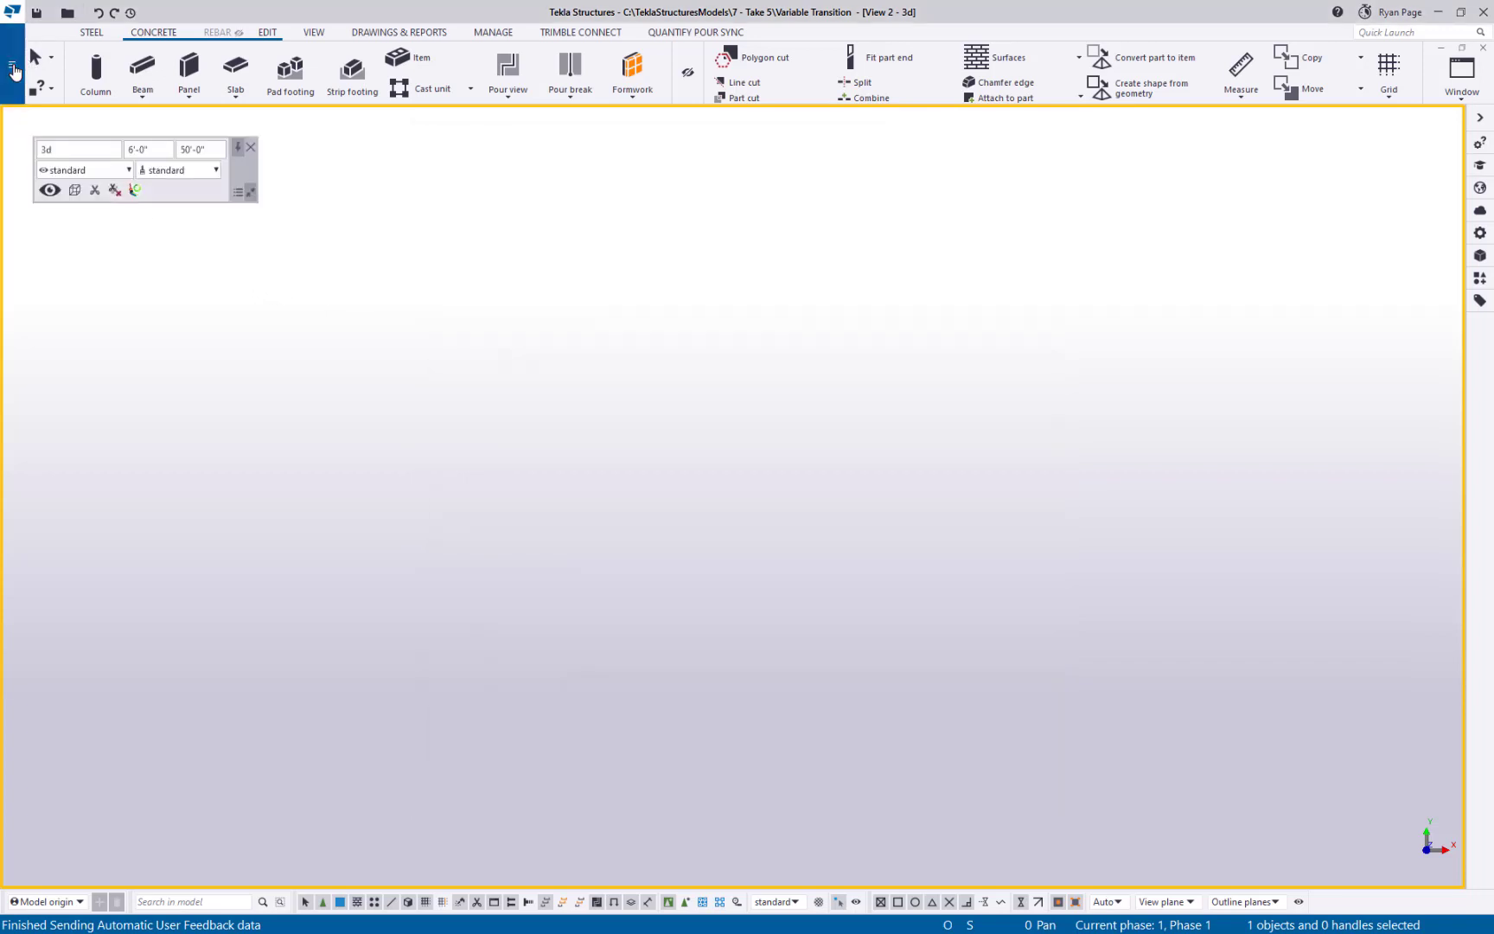
# Locate the Define profiles option among the catalogs.
pyautogui.click(11, 64)
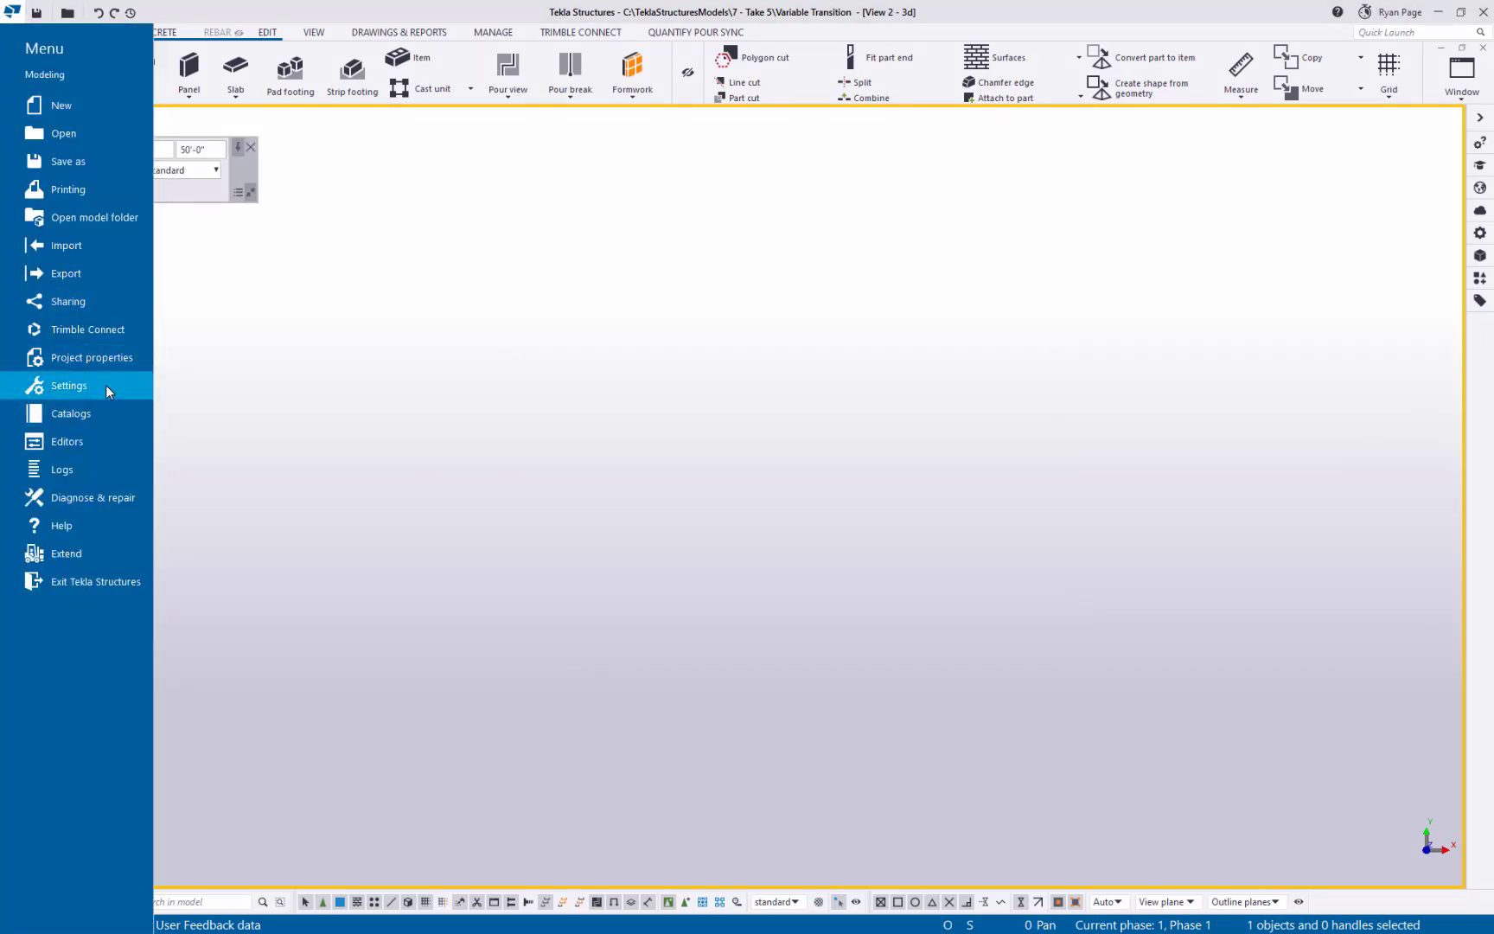
pyautogui.click(112, 413)
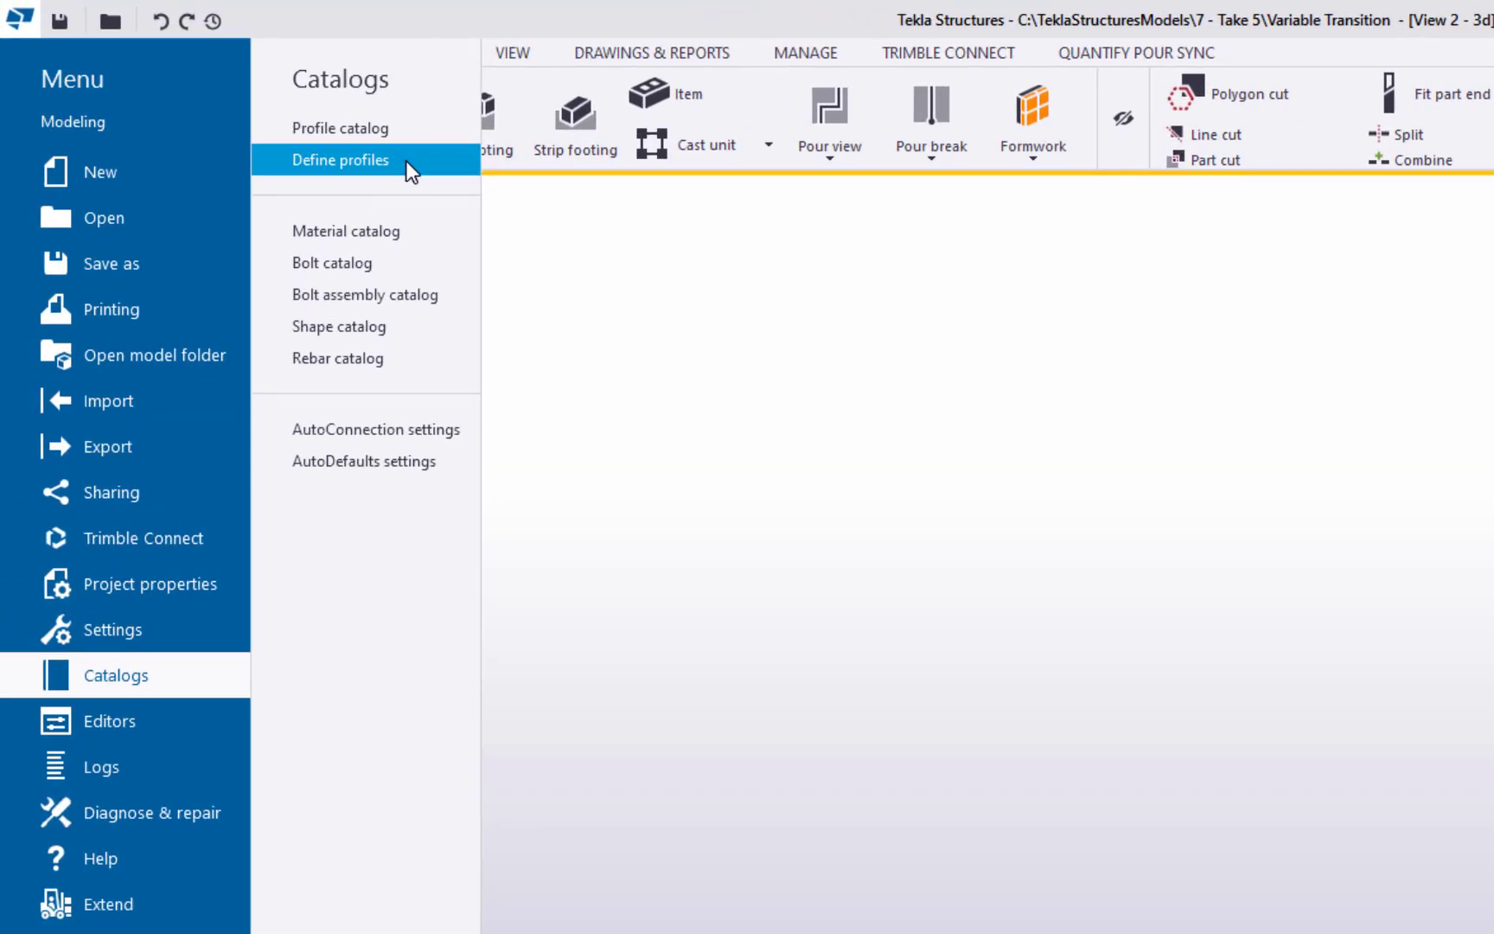
pyautogui.click(407, 166)
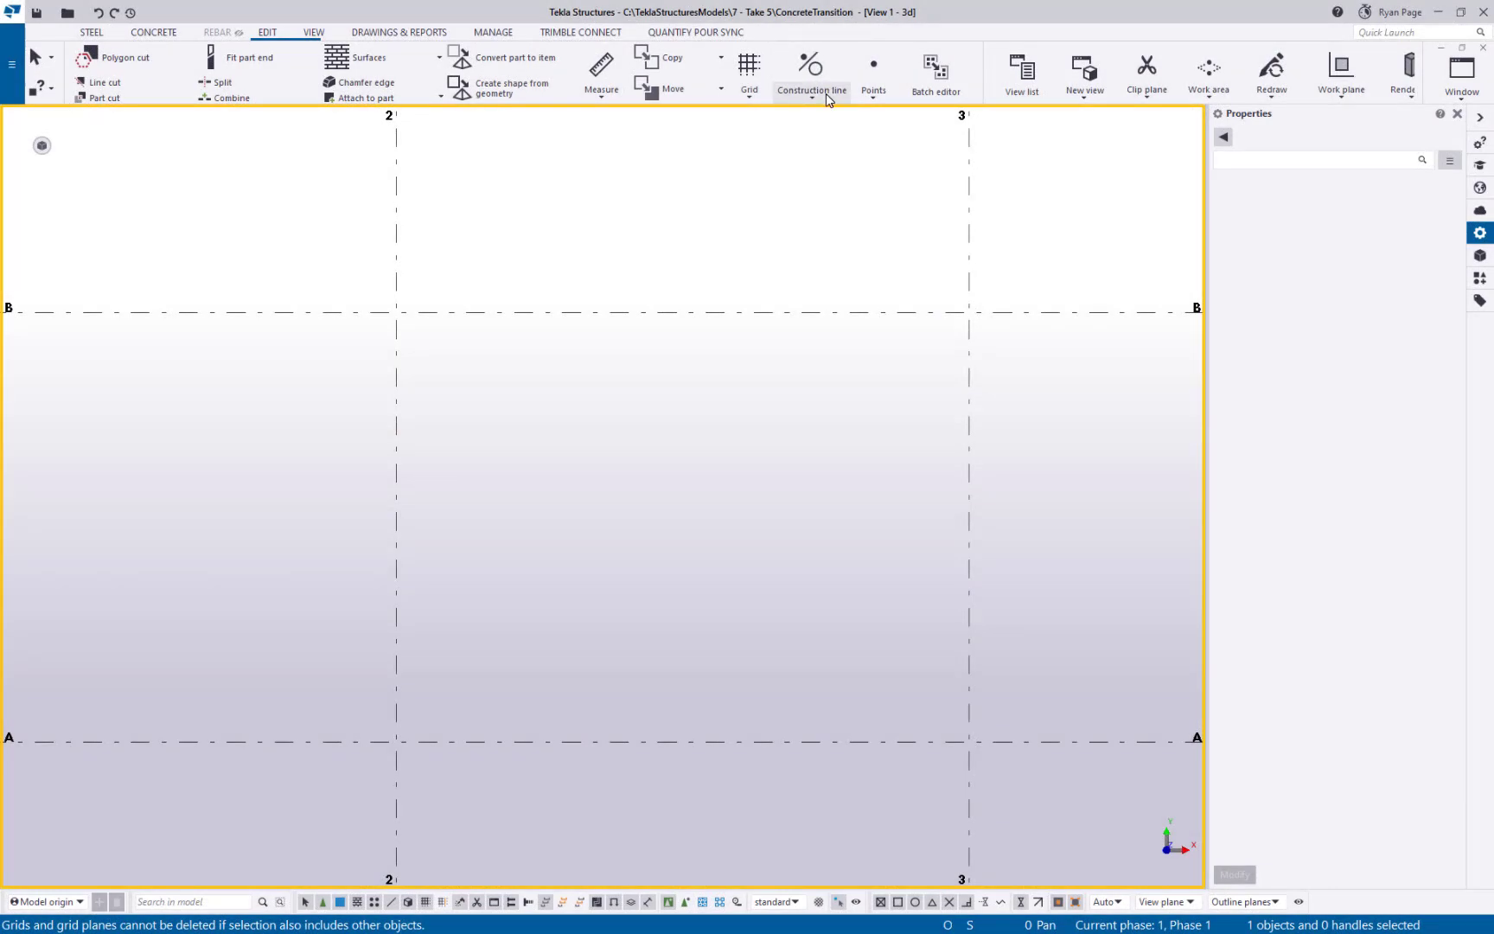
# Draw a horizontal red construction line along grid line A between grids 2 and 3.
pyautogui.click(817, 92)
pyautogui.click(810, 149)
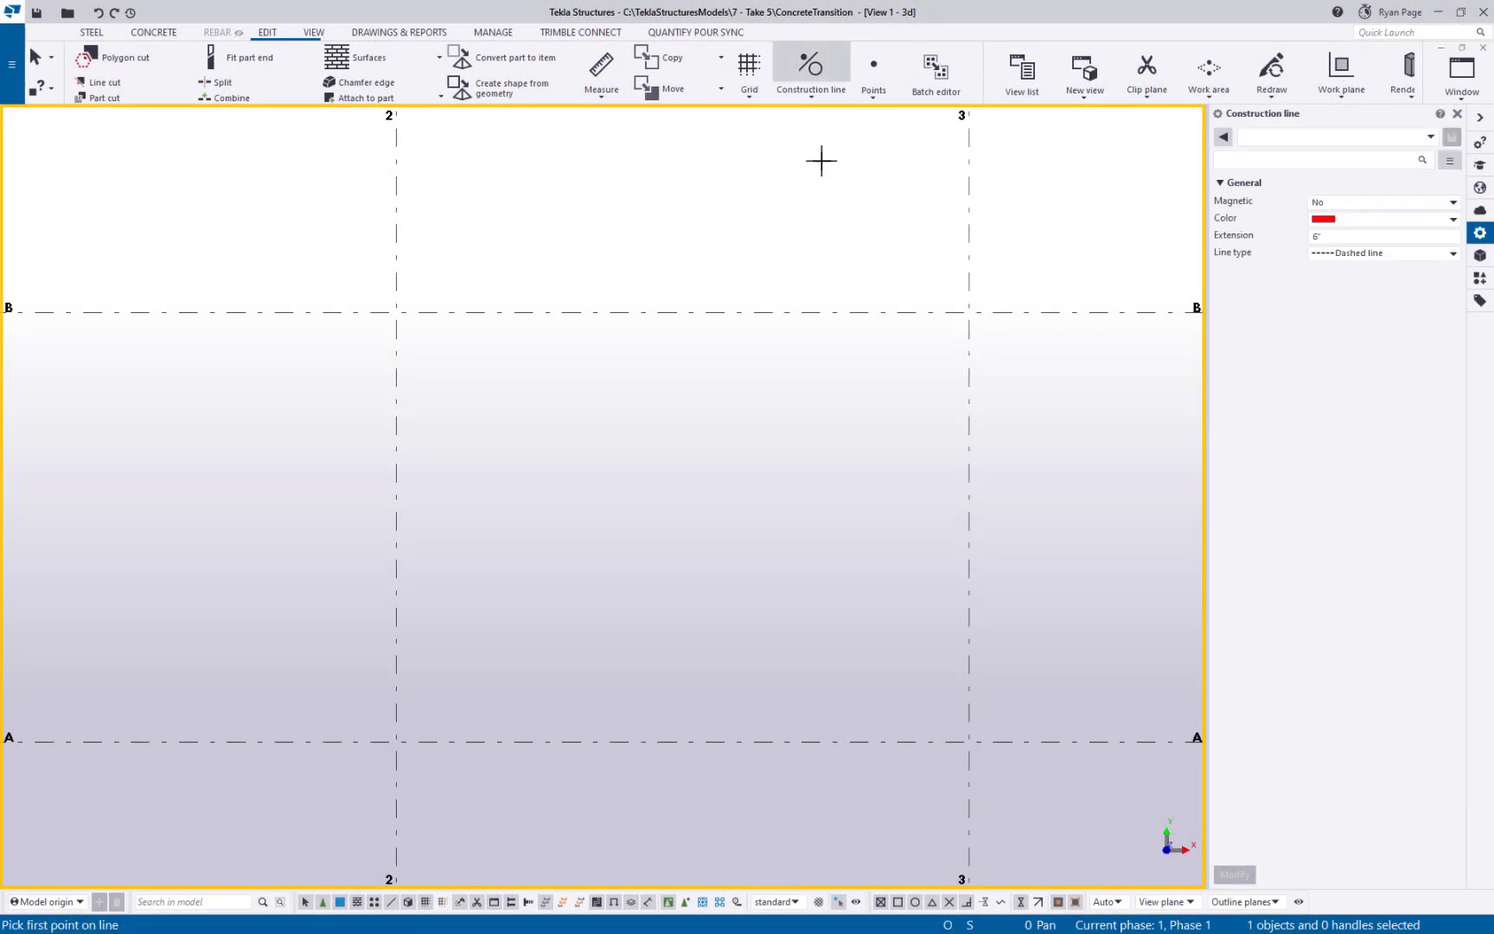
pyautogui.click(524, 741)
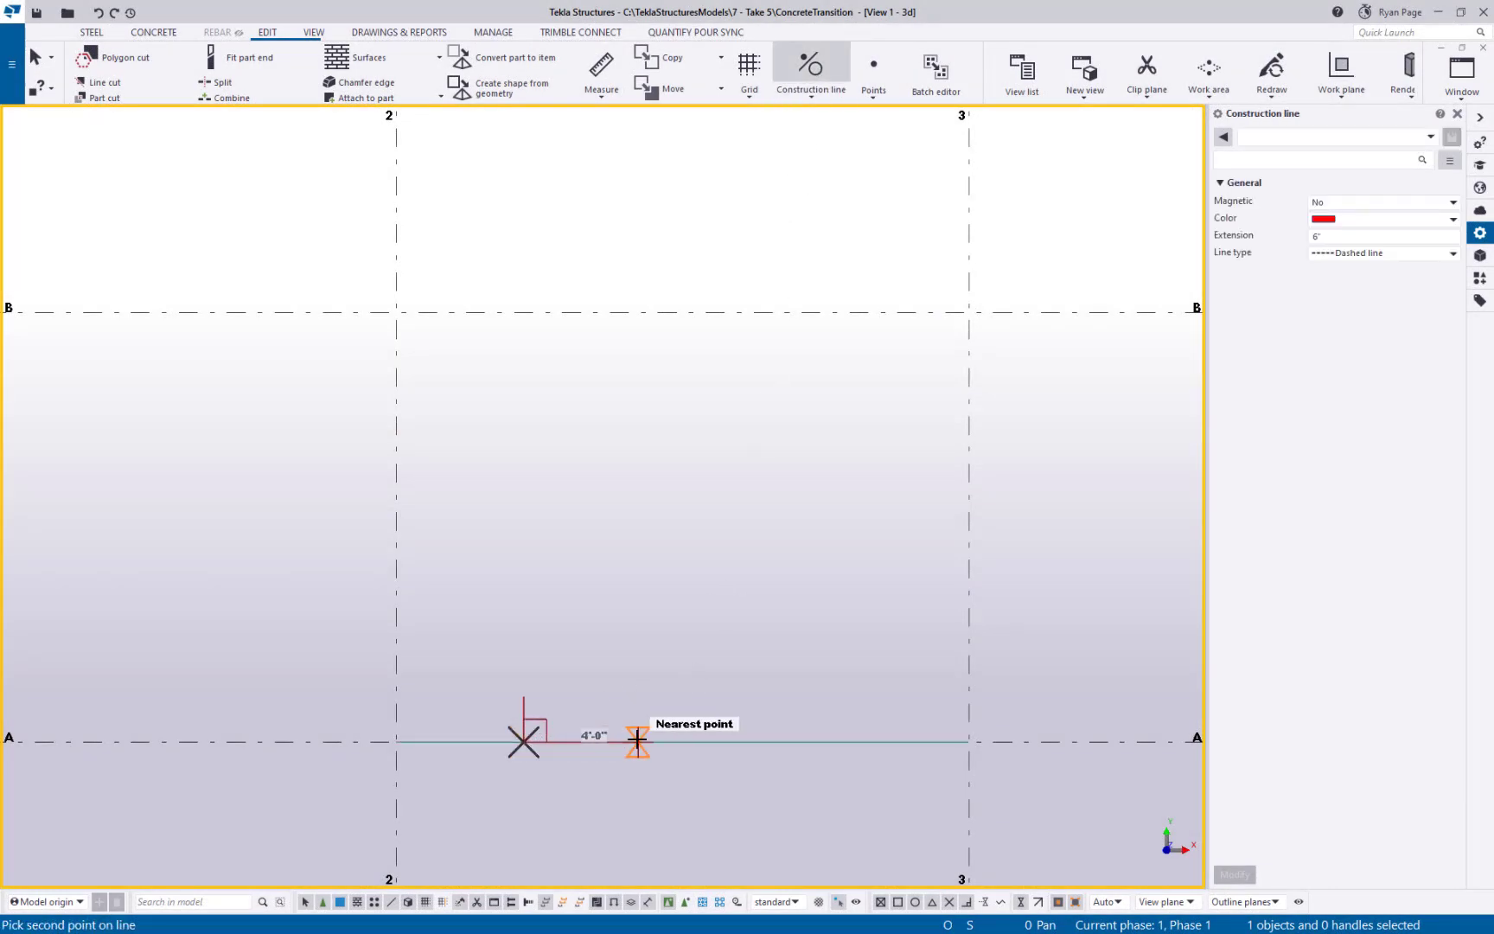
pyautogui.click(637, 742)
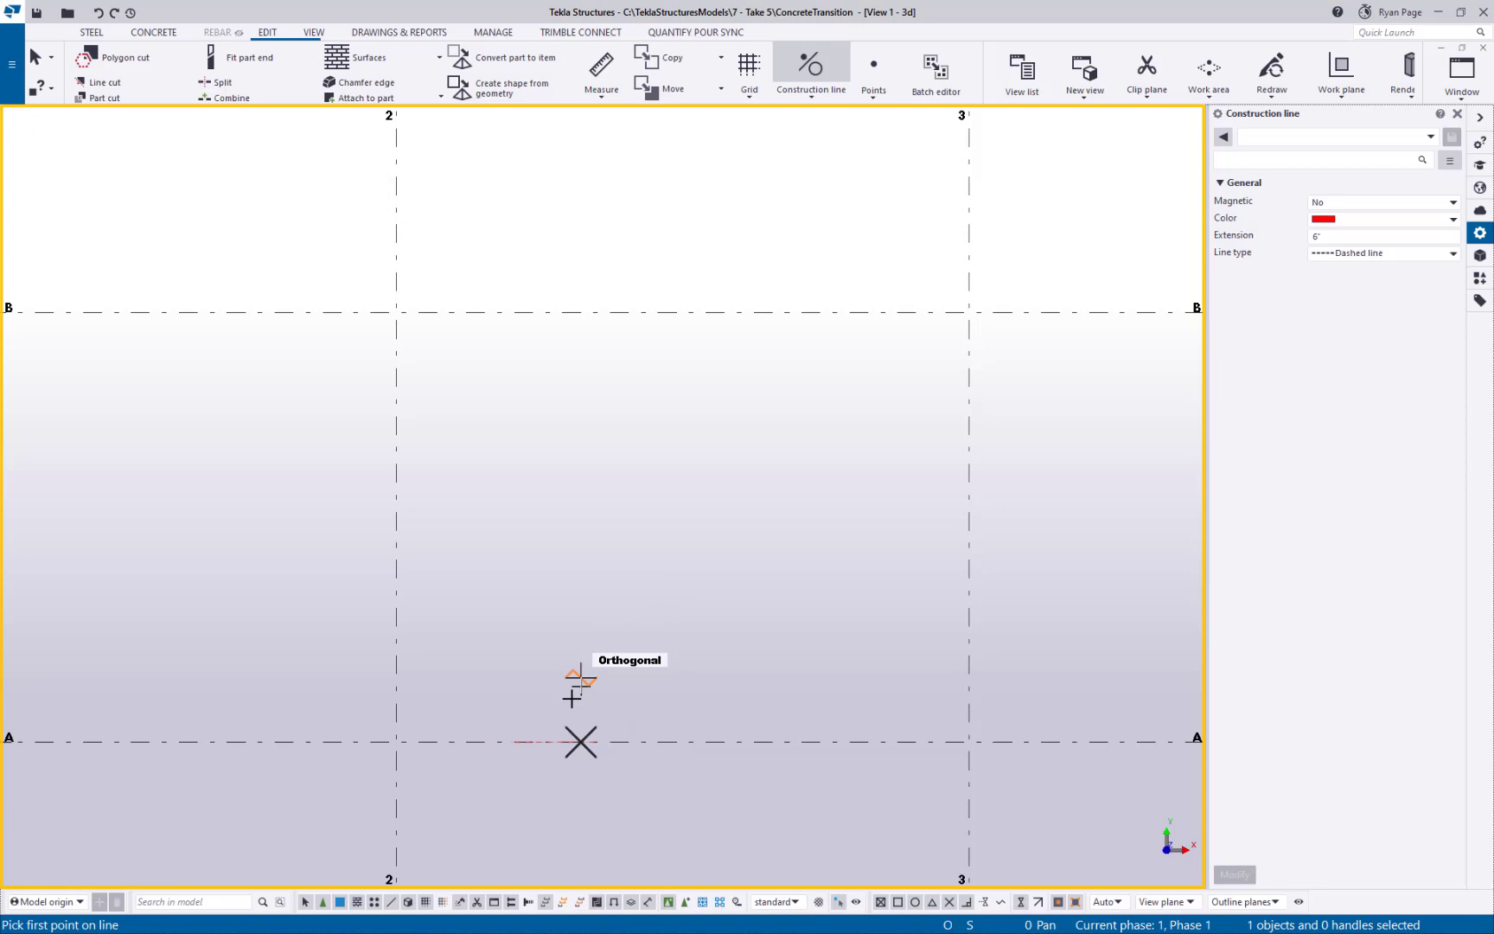
# Draw 10" vertical construction lines upward from both ends of the red base line.
pyautogui.click(526, 742)
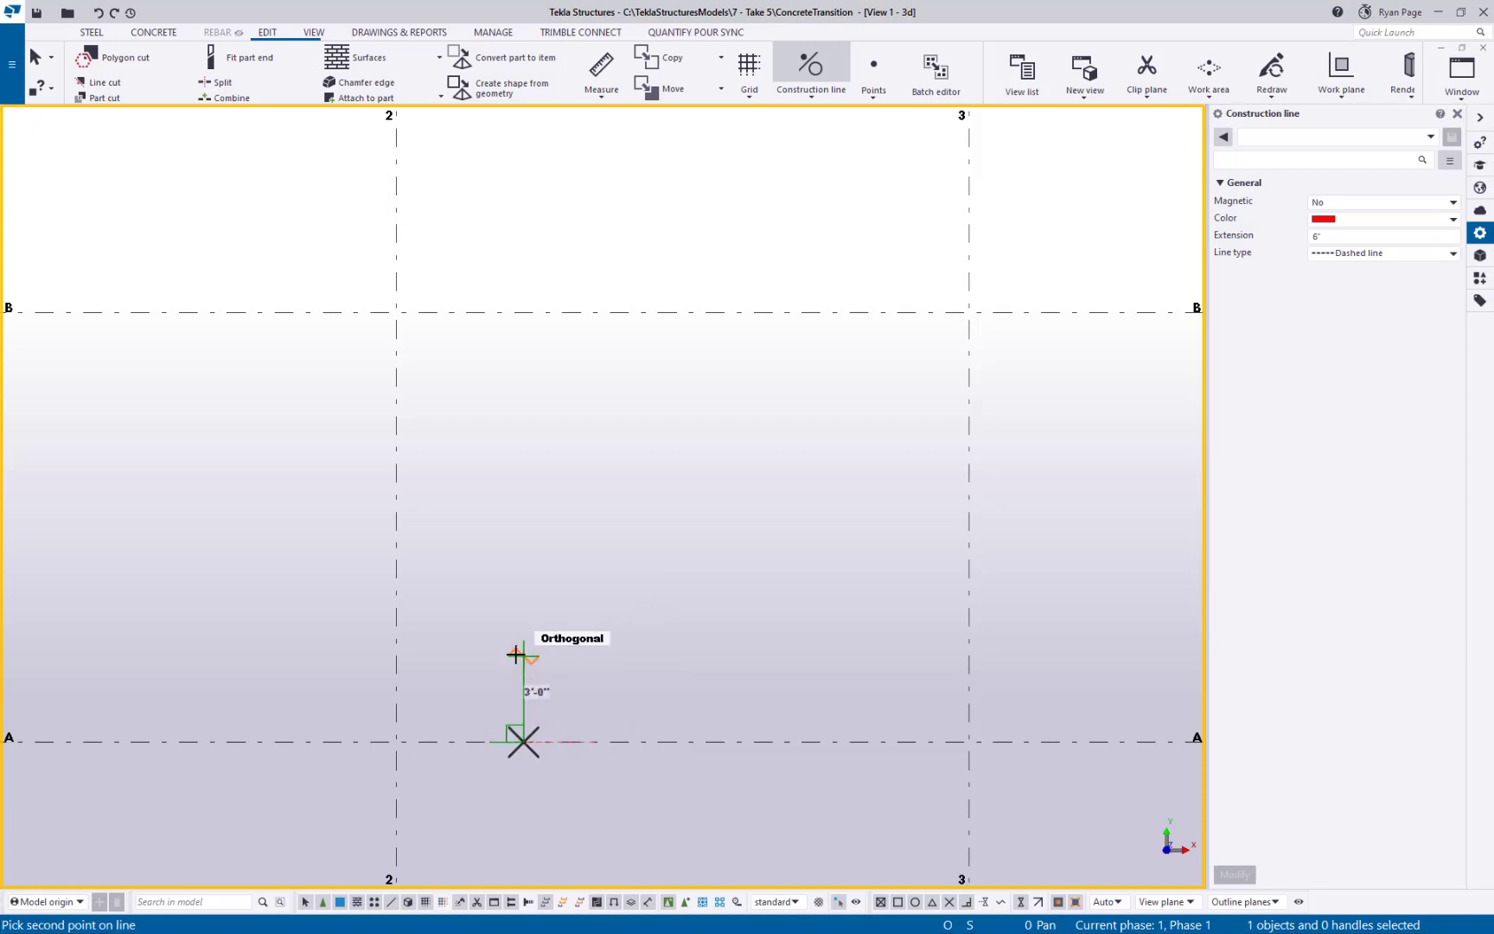
pyautogui.write('10')
pyautogui.press('Return')
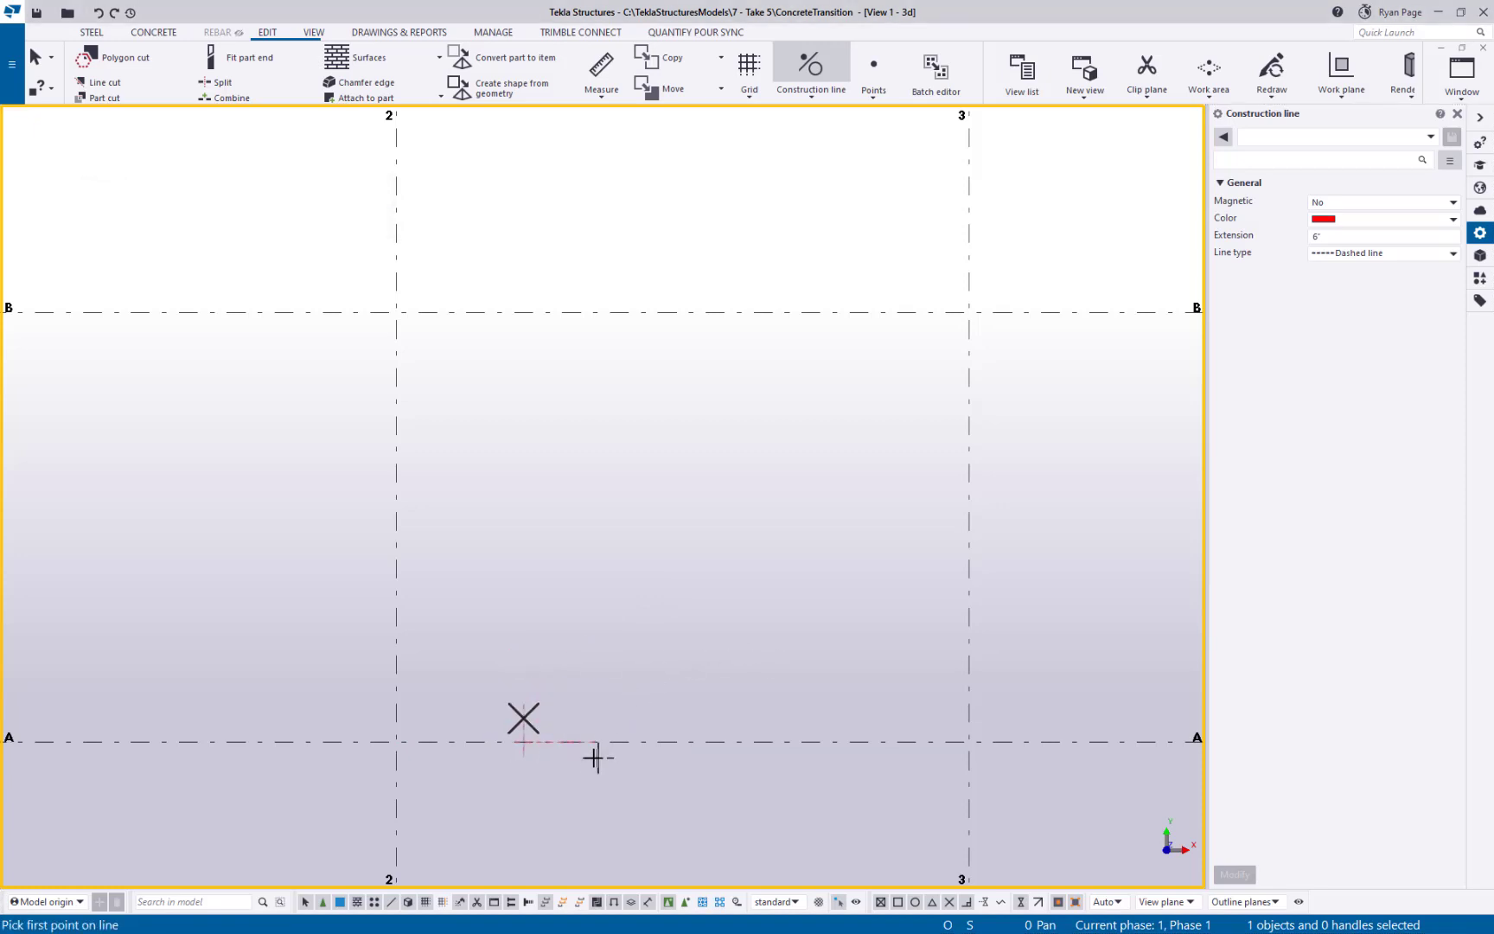
pyautogui.click(580, 741)
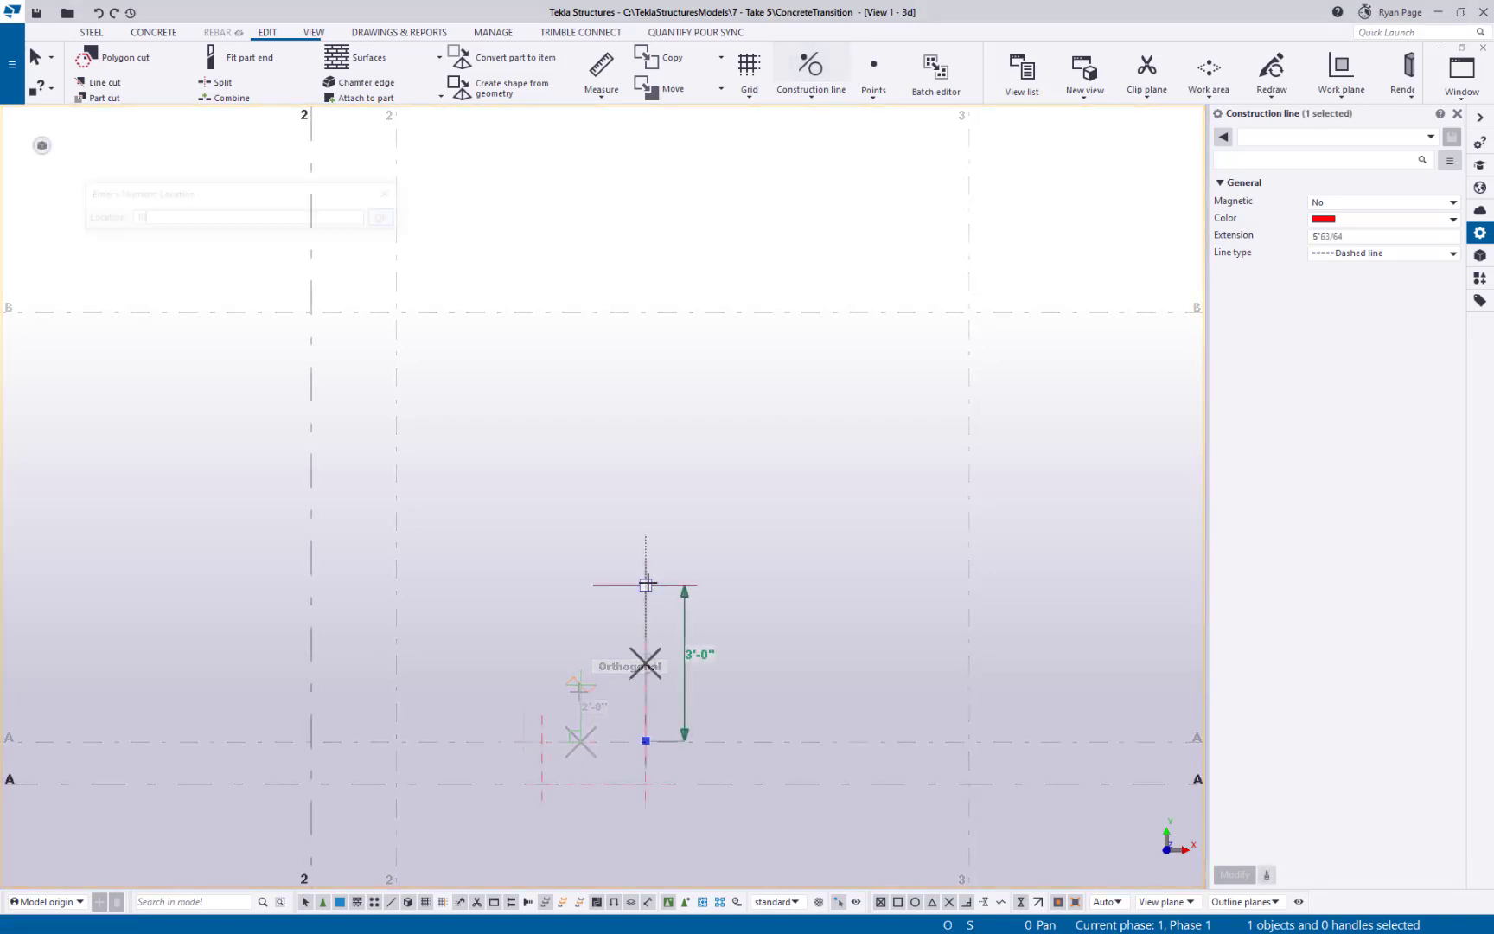
# Move the upper end of the 3'-0" right construction line 5.75" toward the left and add the red outline's left side line.
pyautogui.moveTo(647, 585); pyautogui.dragTo(599, 586)
pyautogui.write('5.75')
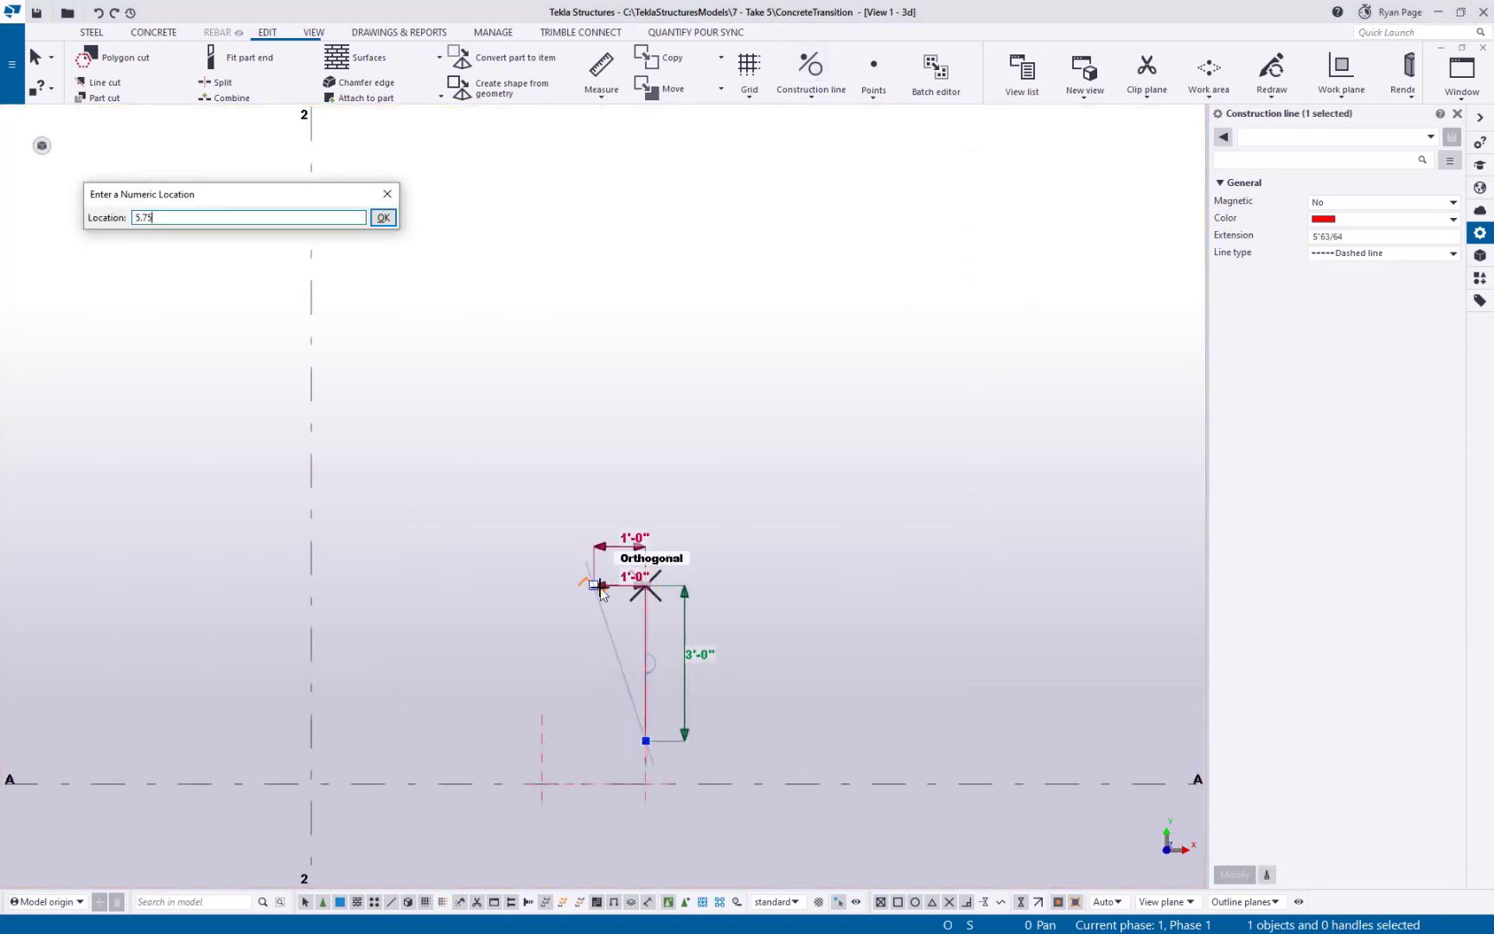
pyautogui.press('Return')
pyautogui.click(594, 617)
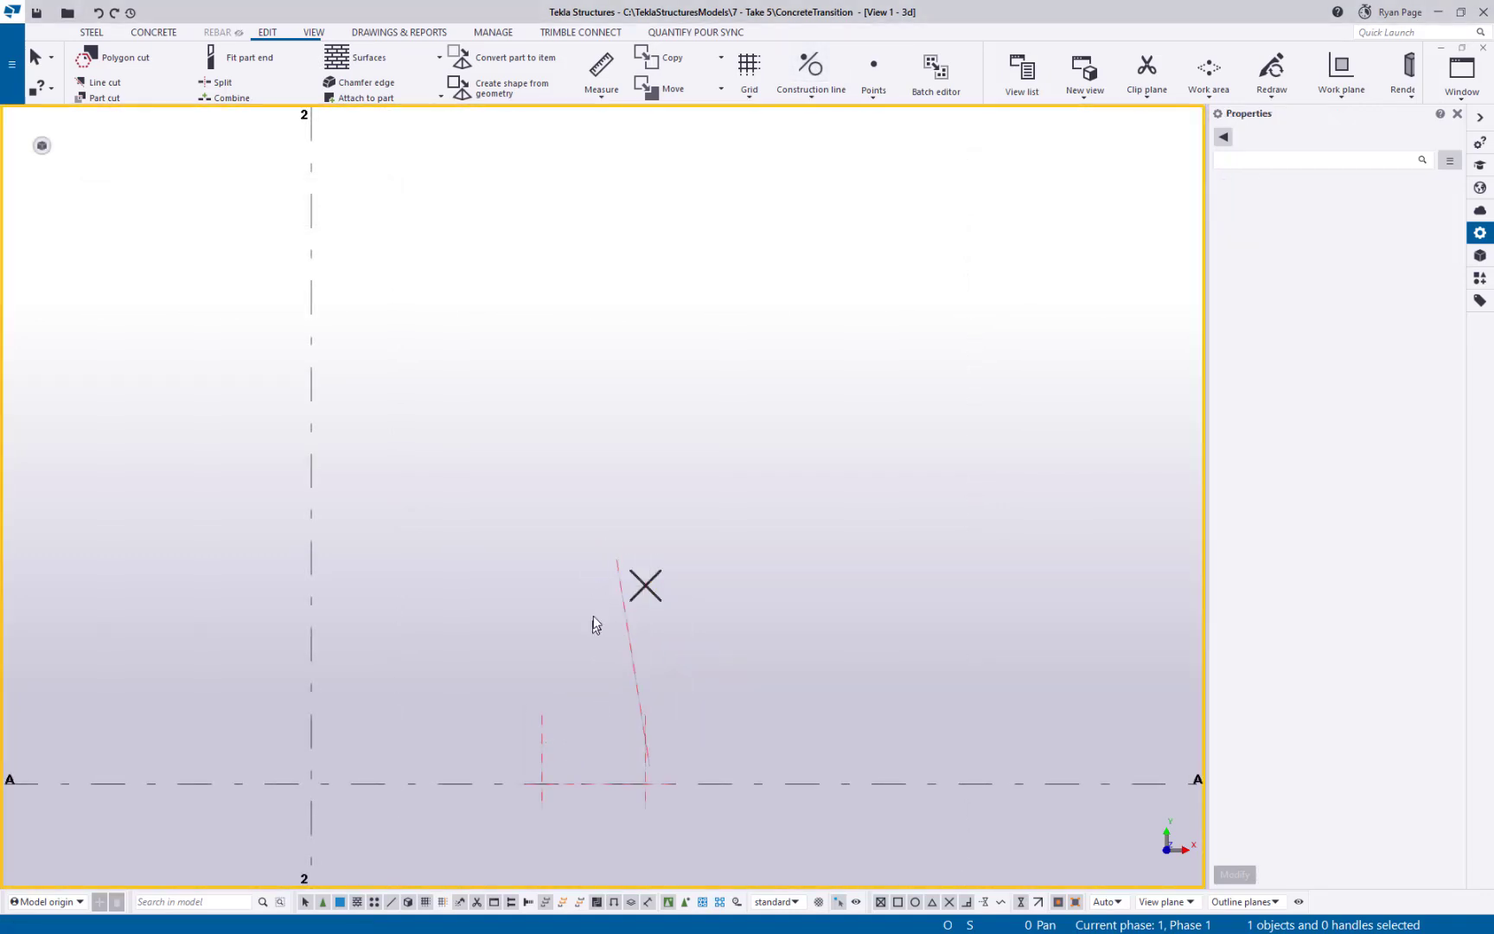
pyautogui.press('Return')
pyautogui.click(542, 742)
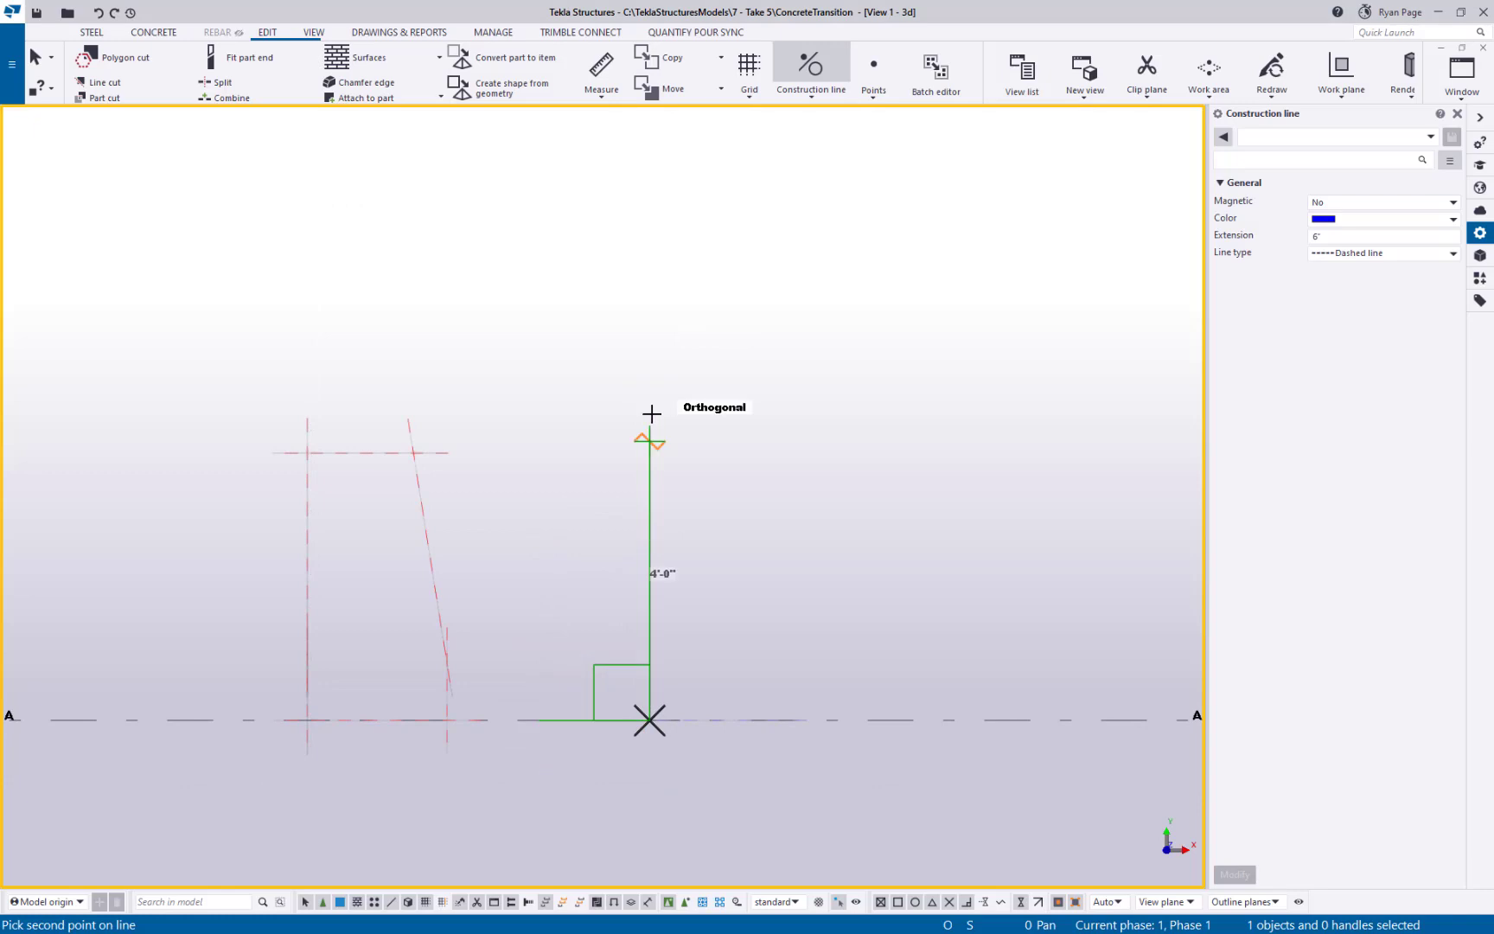
# Draw the left edge of the blue outline as a 10" vertical construction line continued straight upward.
pyautogui.write('10')
pyautogui.press('Return')
pyautogui.click(650, 663)
pyautogui.click(651, 506)
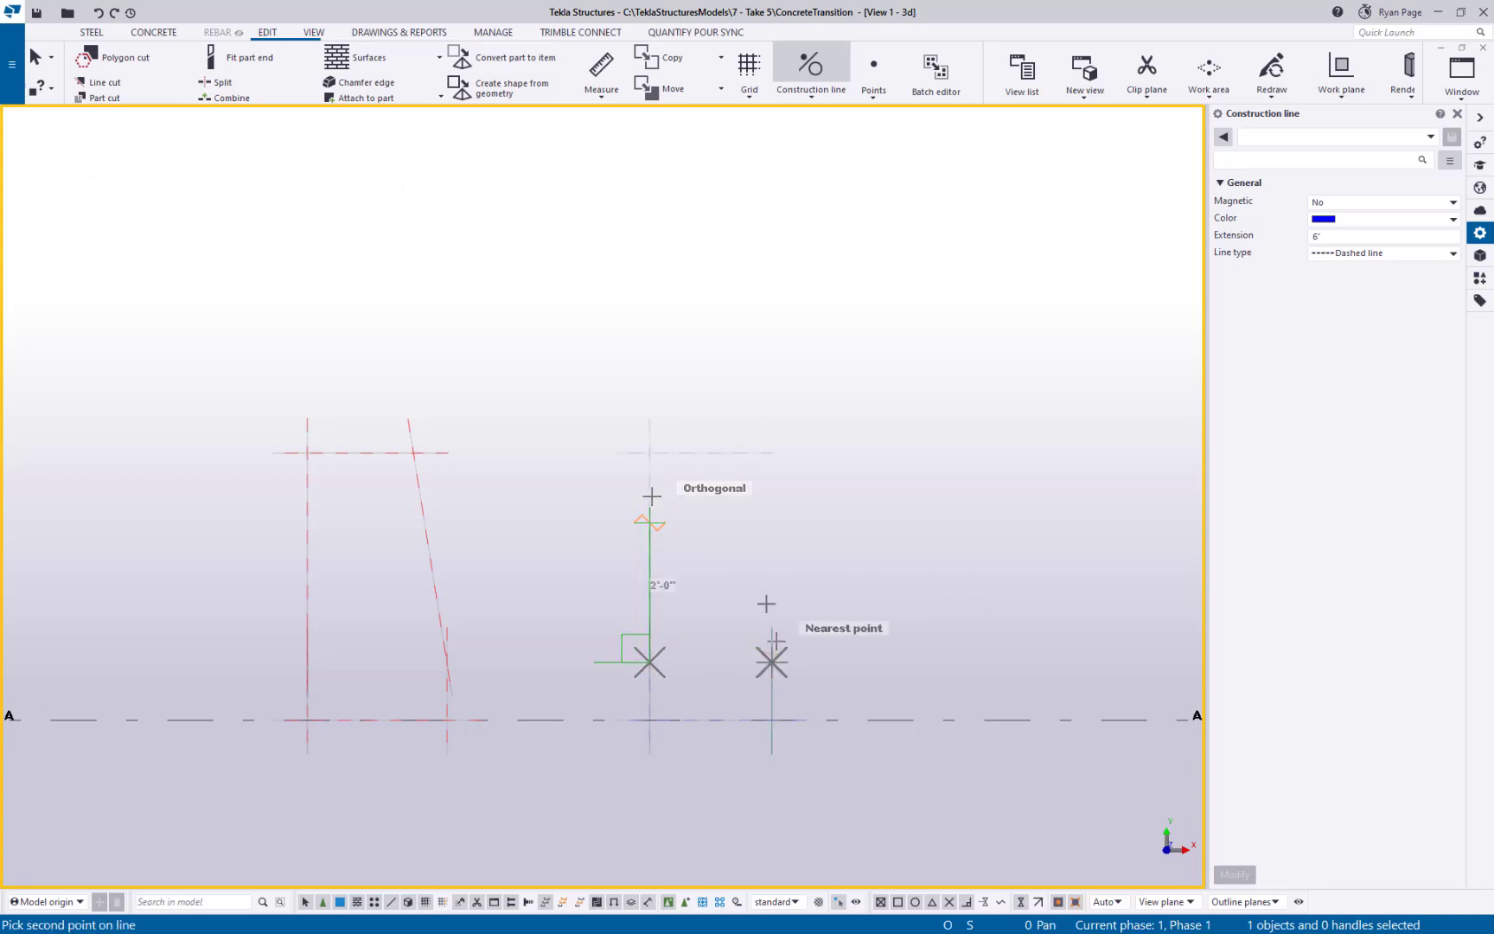
# Draw a slanted construction line from the top of the blue outline's right vertical to the end of its top line.
pyautogui.click(771, 662)
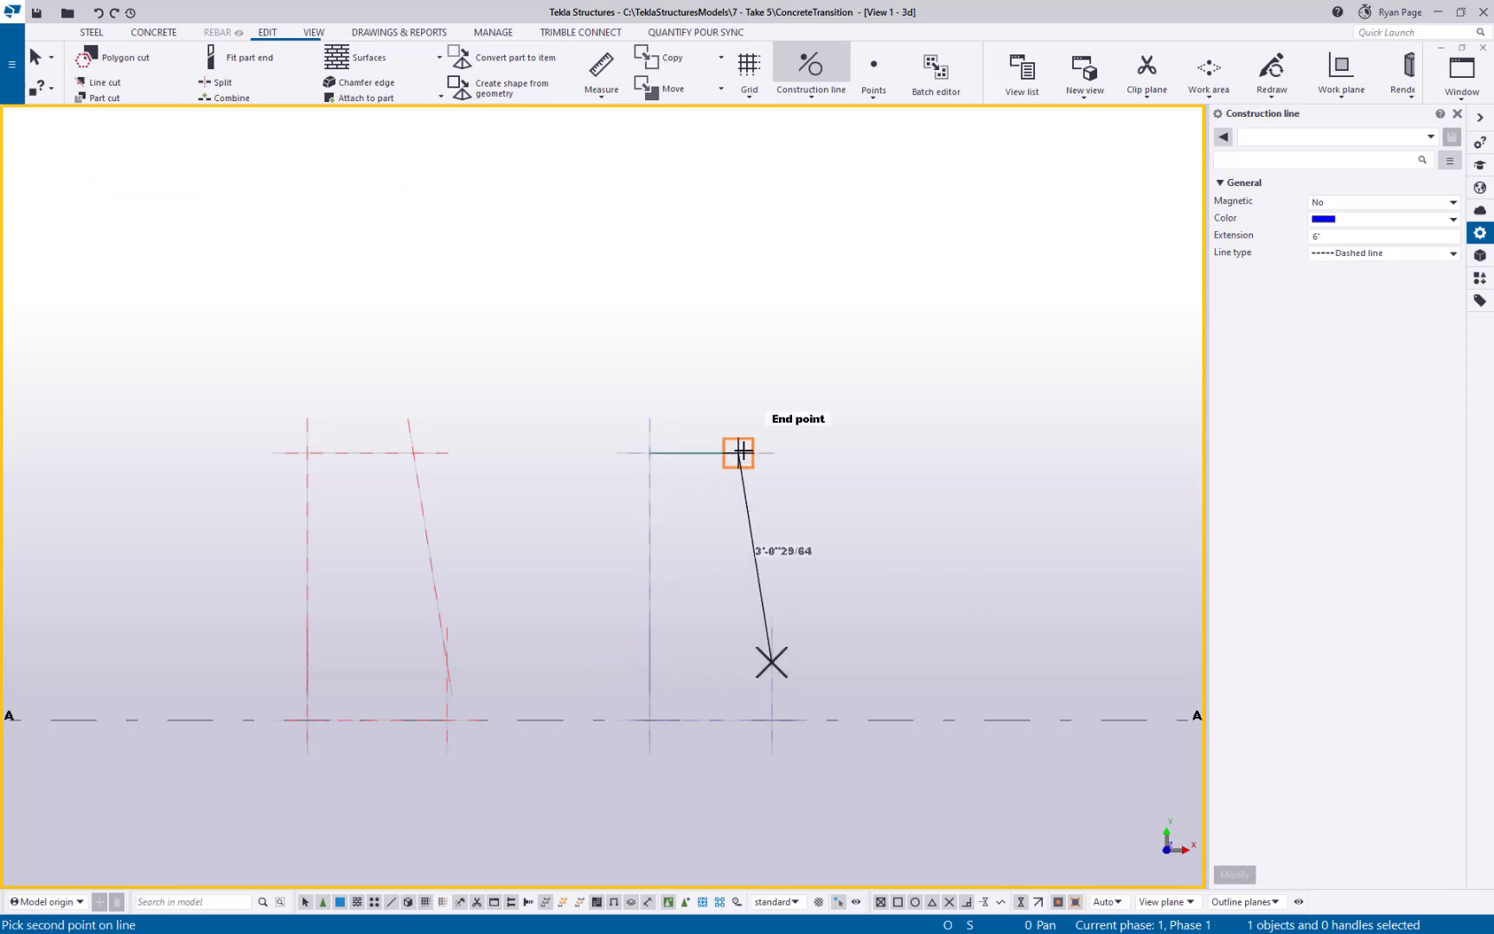
pyautogui.click(742, 451)
pyautogui.scroll(-1, 986, 577)
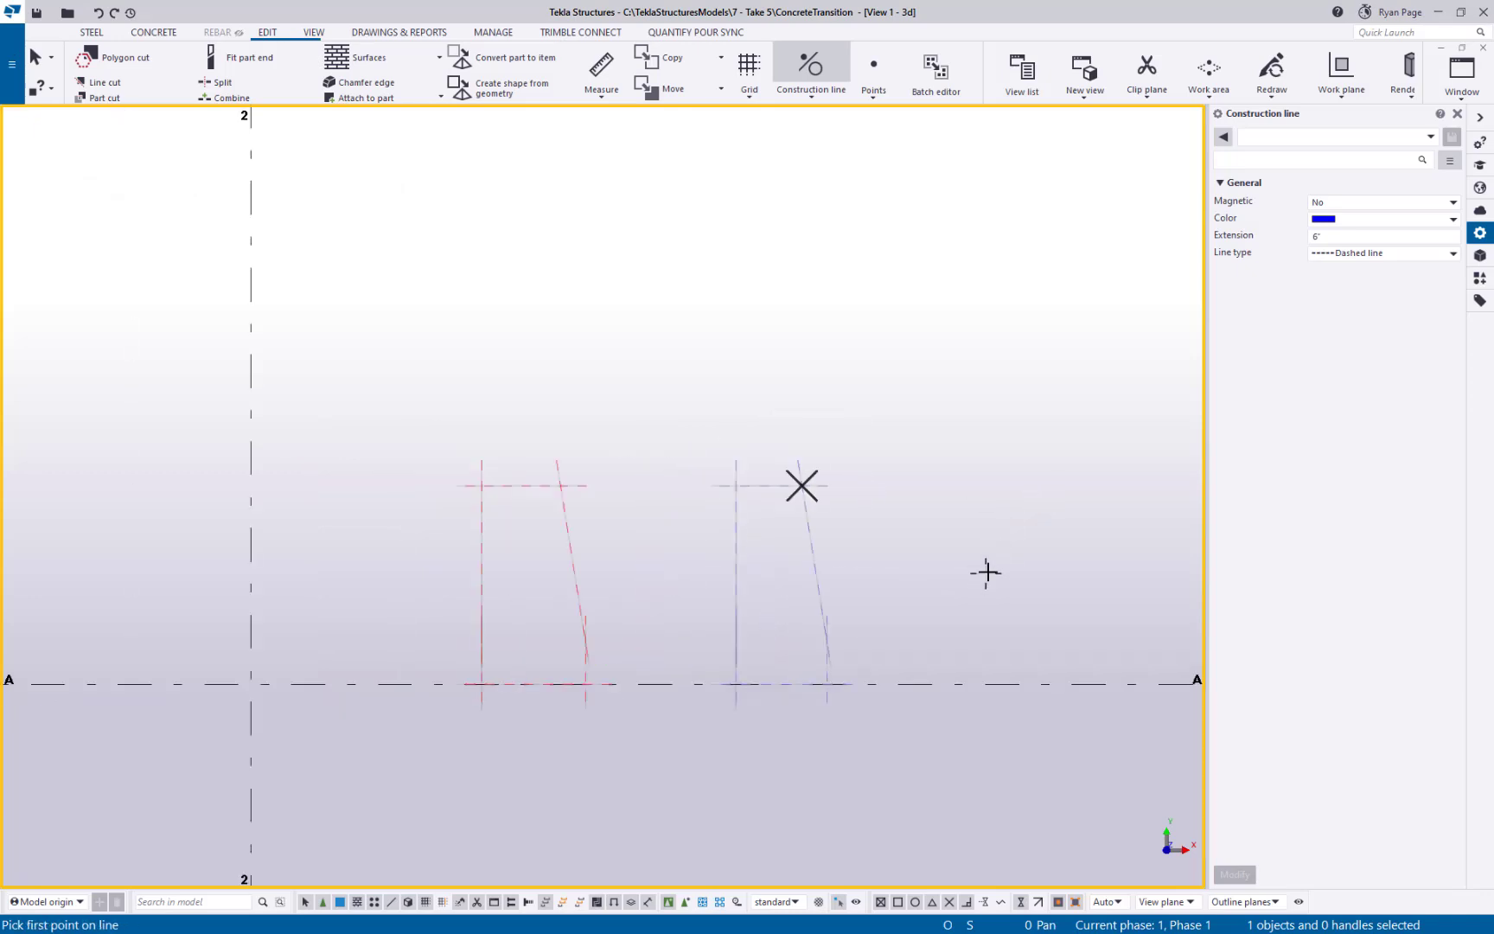
pyautogui.scroll(1, 886, 593)
pyautogui.rightClick(608, 519)
pyautogui.click(670, 531)
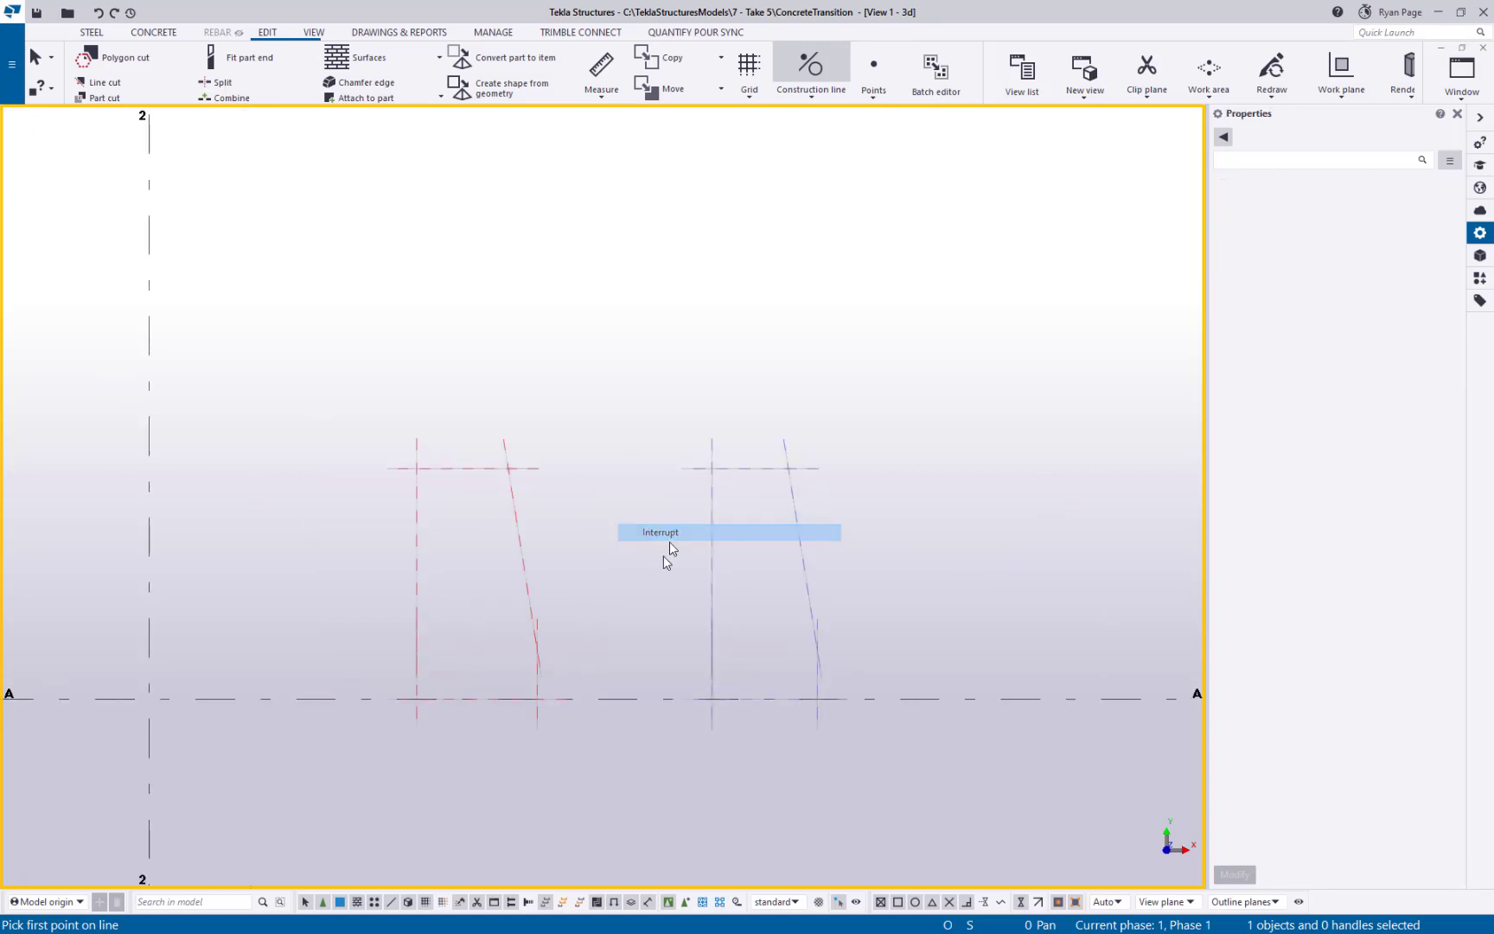
# Create a contour plate through the six corners of the red construction outline.
pyautogui.moveTo(1016, 637); pyautogui.dragTo(964, 627, button='middle')
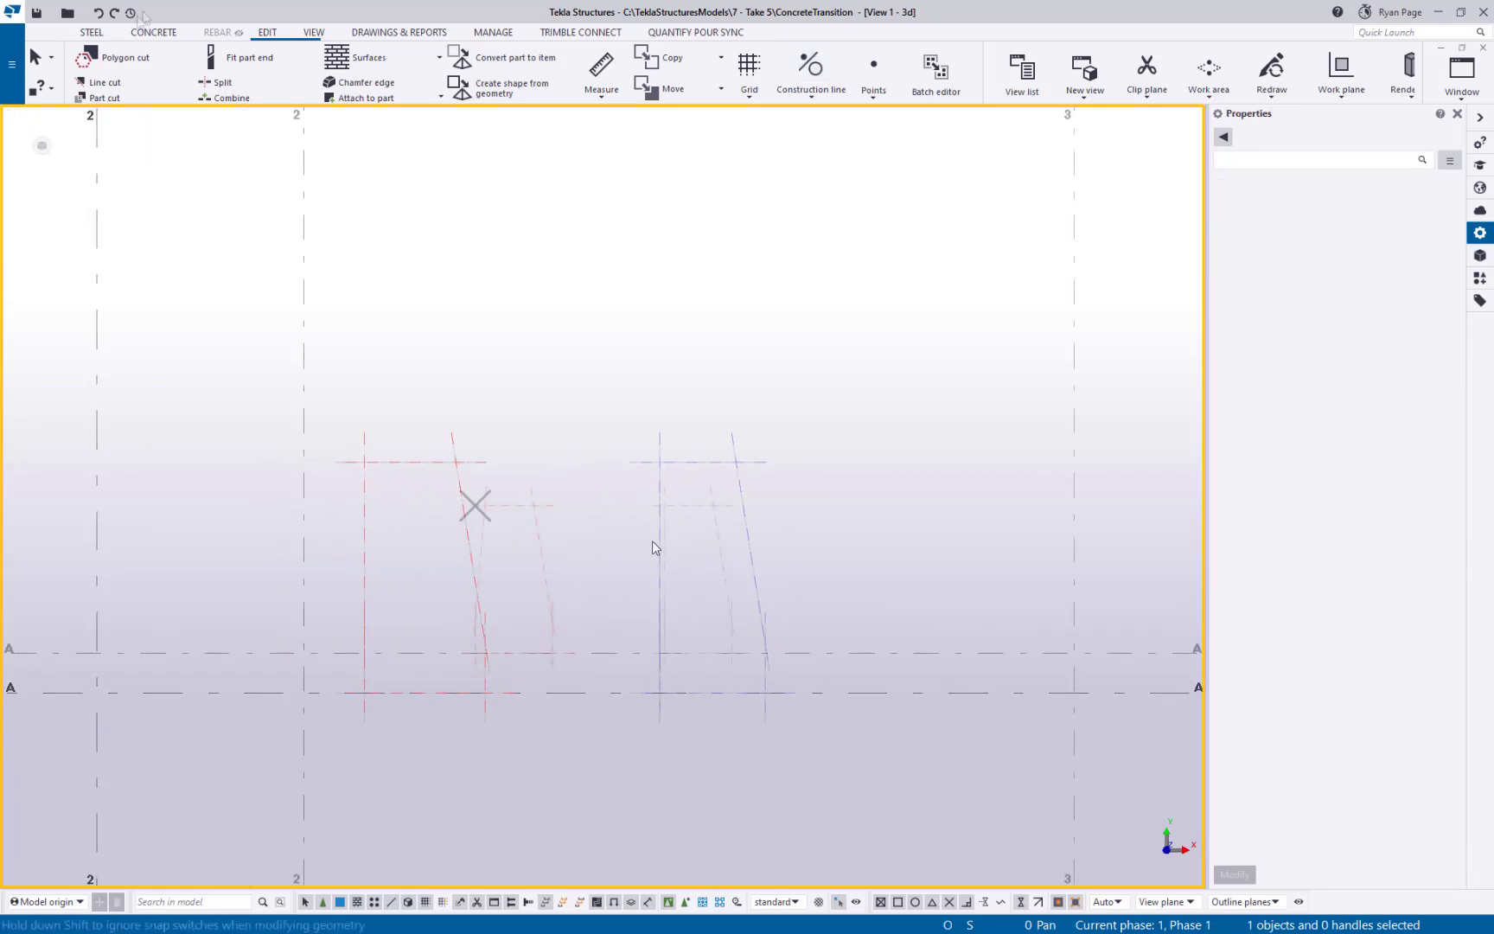
pyautogui.scroll(-1, 654, 547)
pyautogui.click(91, 33)
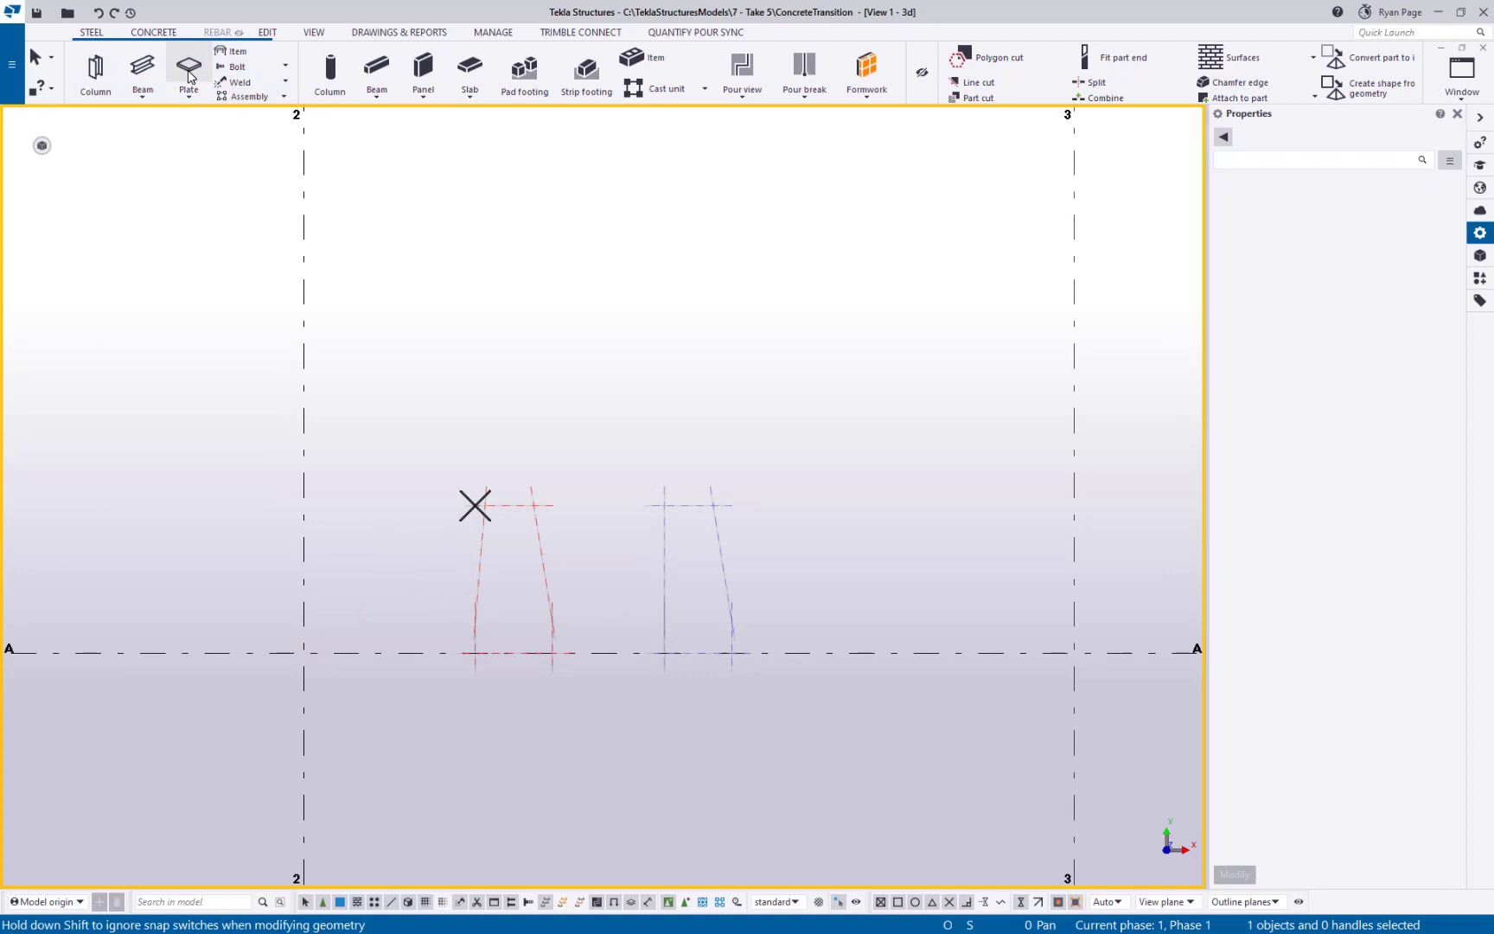
pyautogui.click(189, 69)
pyautogui.scroll(3, 480, 744)
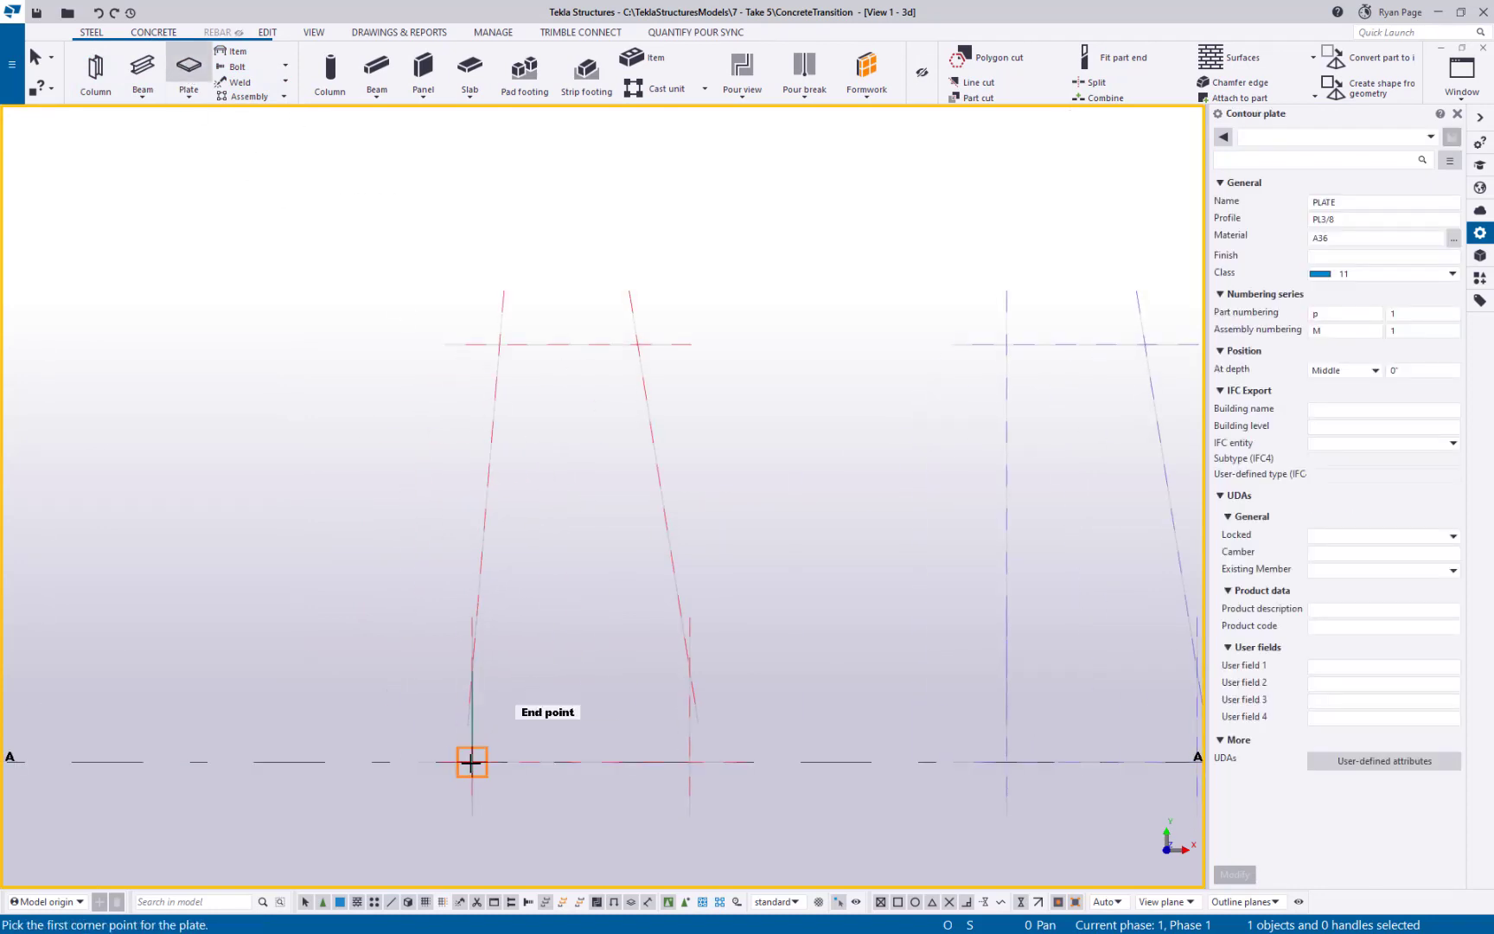
pyautogui.click(473, 762)
pyautogui.click(472, 671)
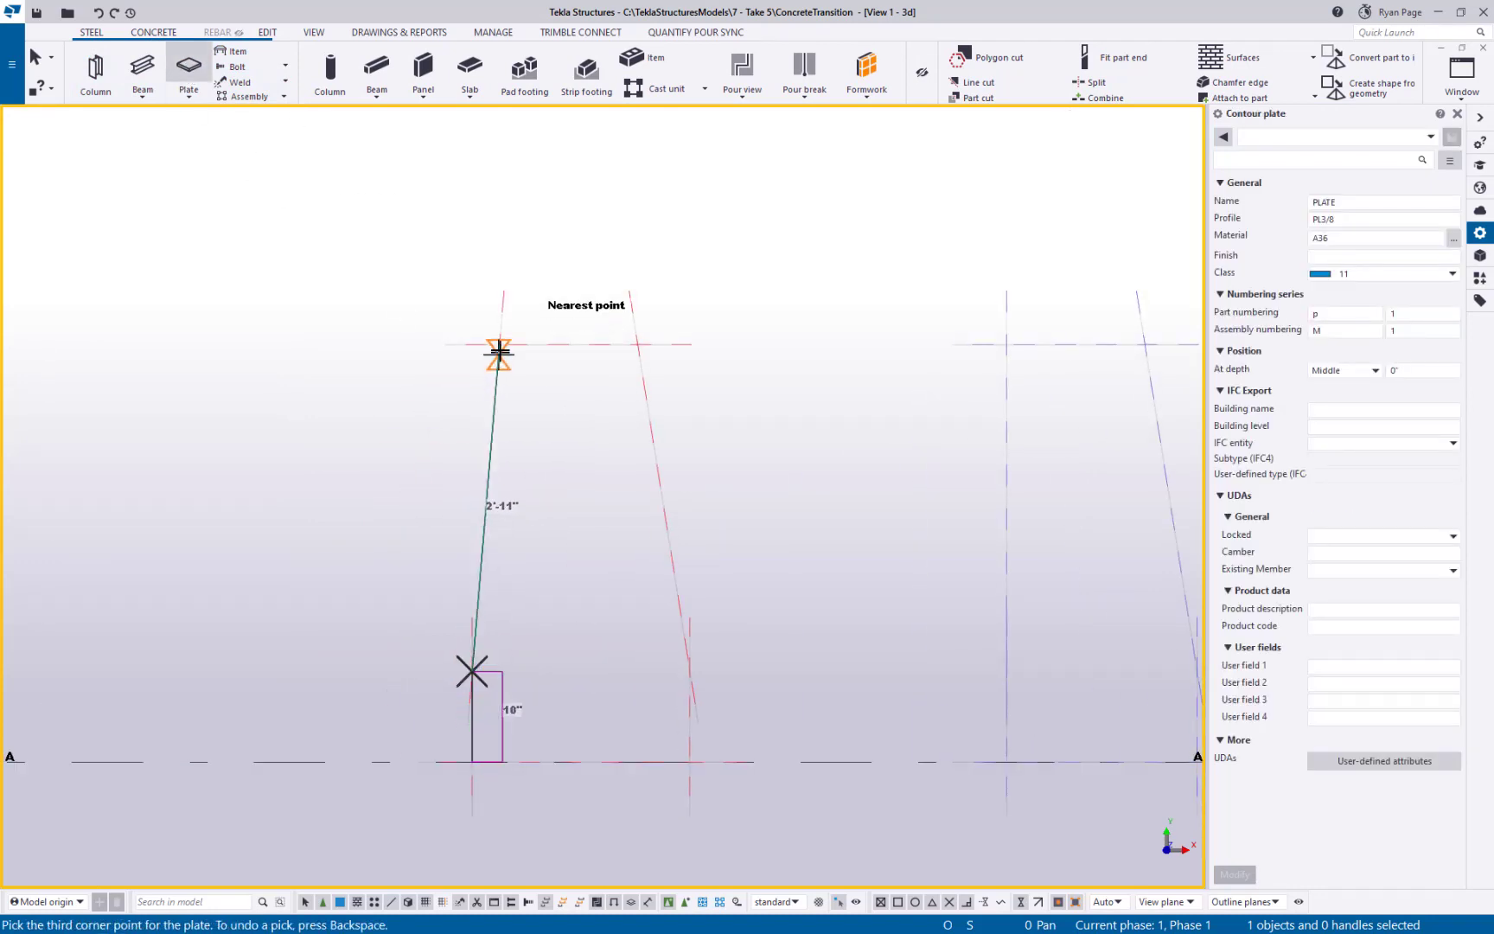
pyautogui.click(499, 344)
pyautogui.click(638, 344)
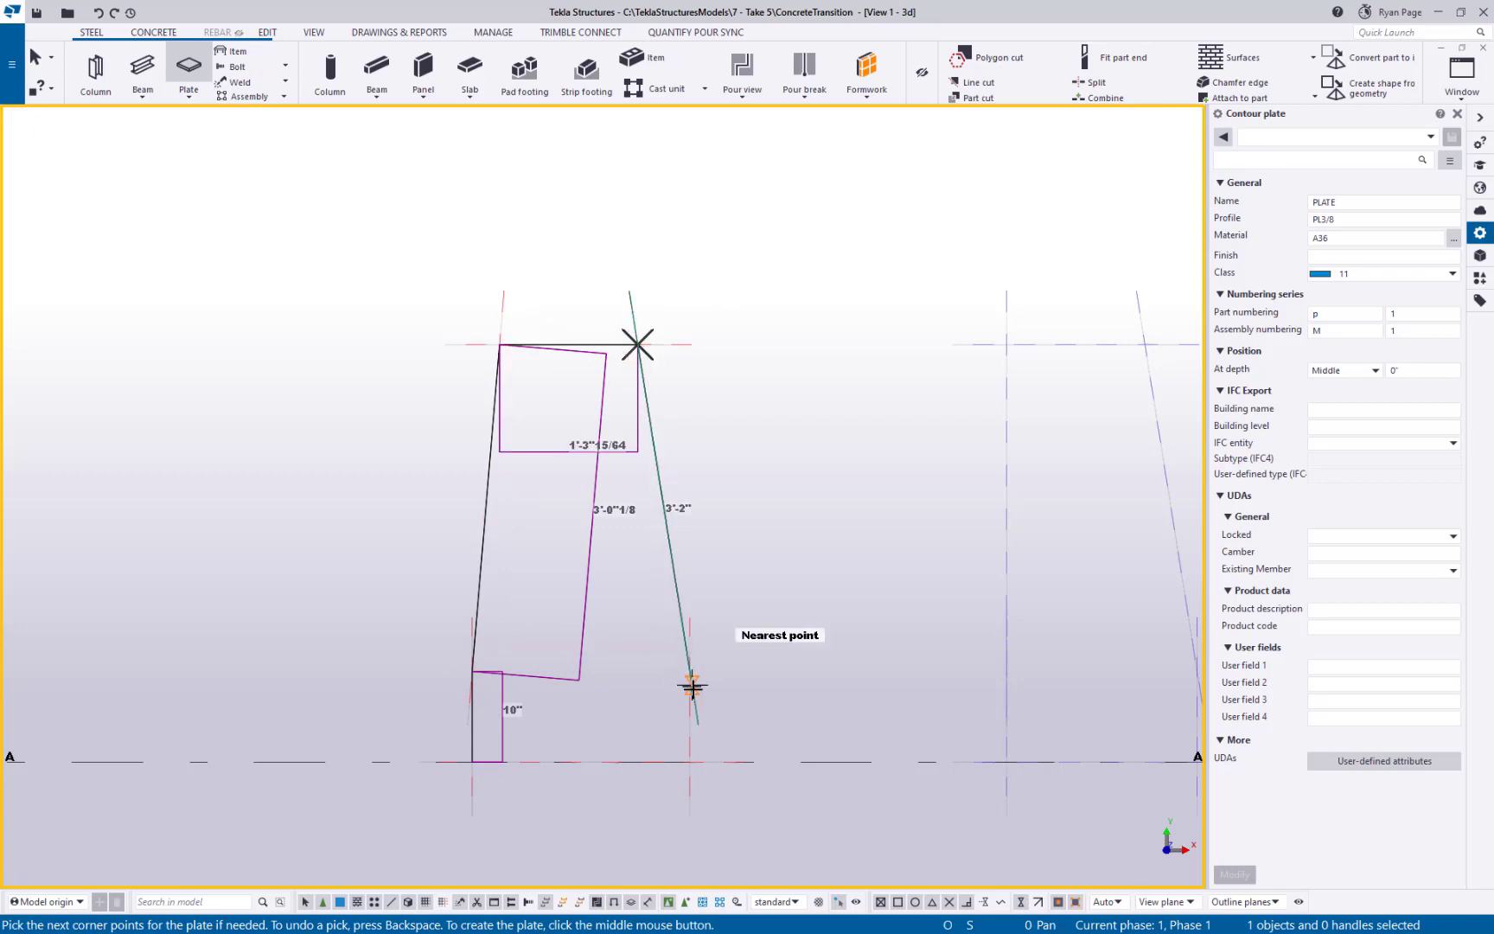
pyautogui.click(690, 674)
pyautogui.click(690, 762)
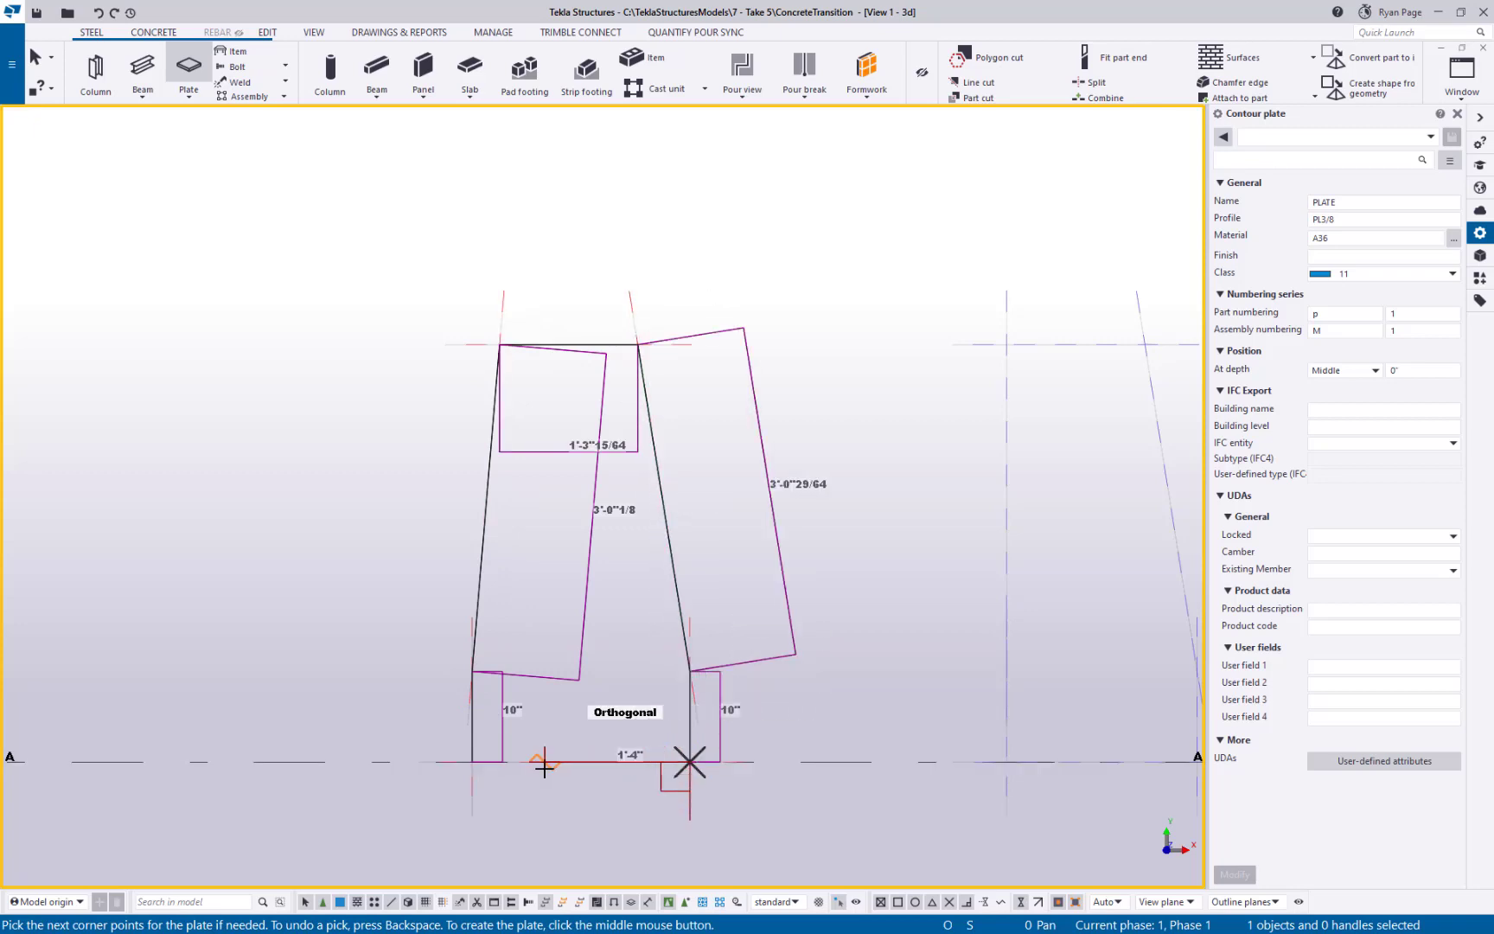
pyautogui.middleClick(543, 768)
# Finish the contour plate over the blue construction outline through its remaining lower corners and end the plate command.
pyautogui.click(984, 713)
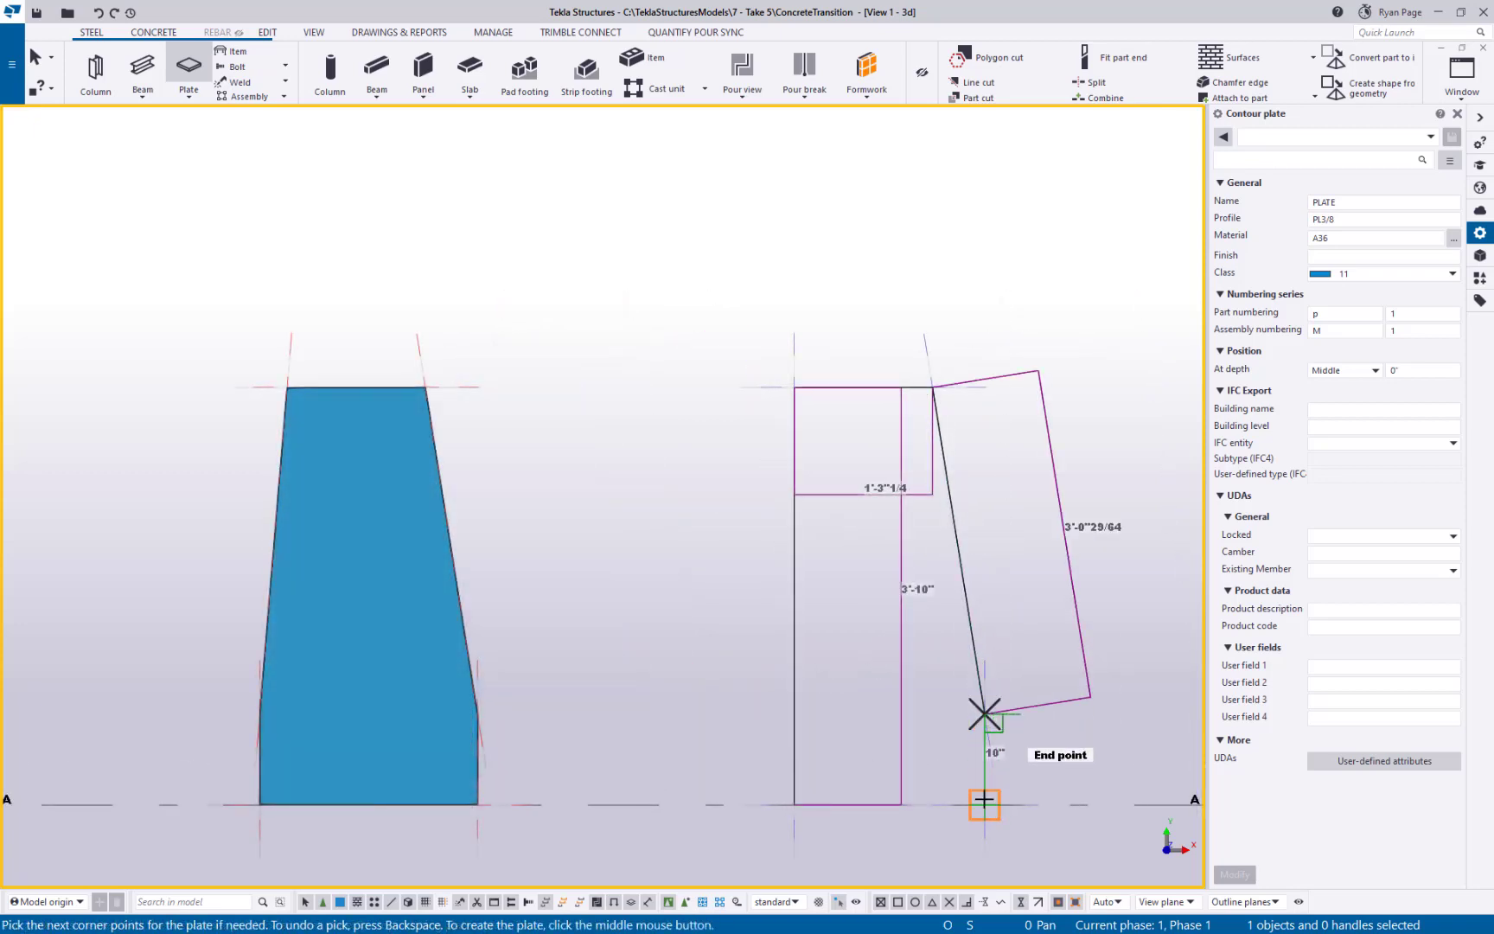
pyautogui.click(984, 804)
pyautogui.middleClick(882, 769)
pyautogui.rightClick(622, 530)
pyautogui.click(644, 545)
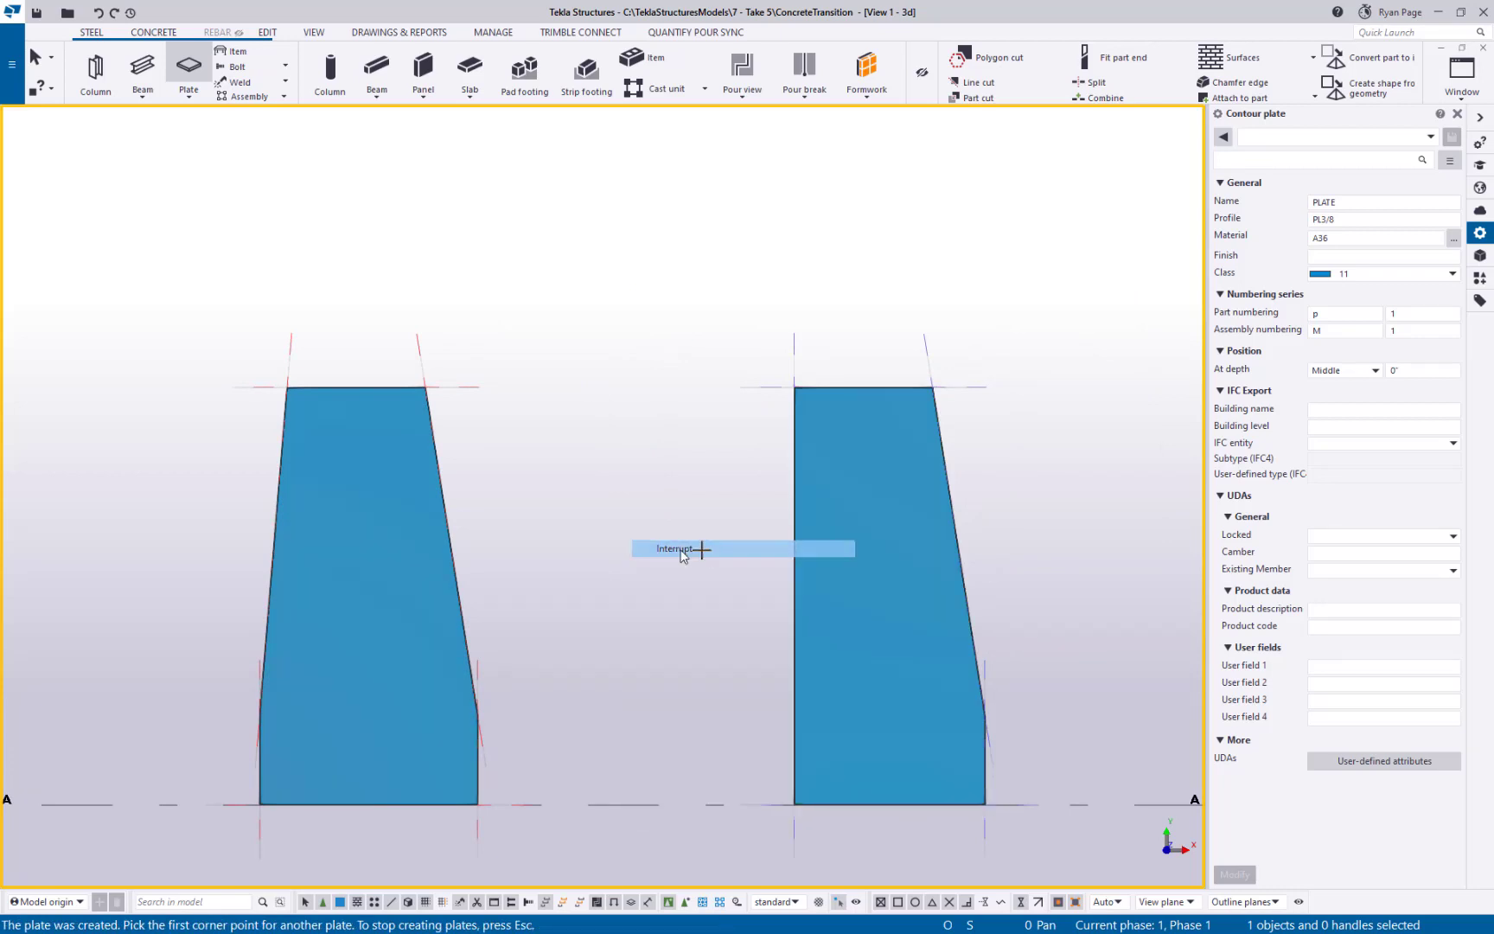
pyautogui.scroll(-2, 655, 532)
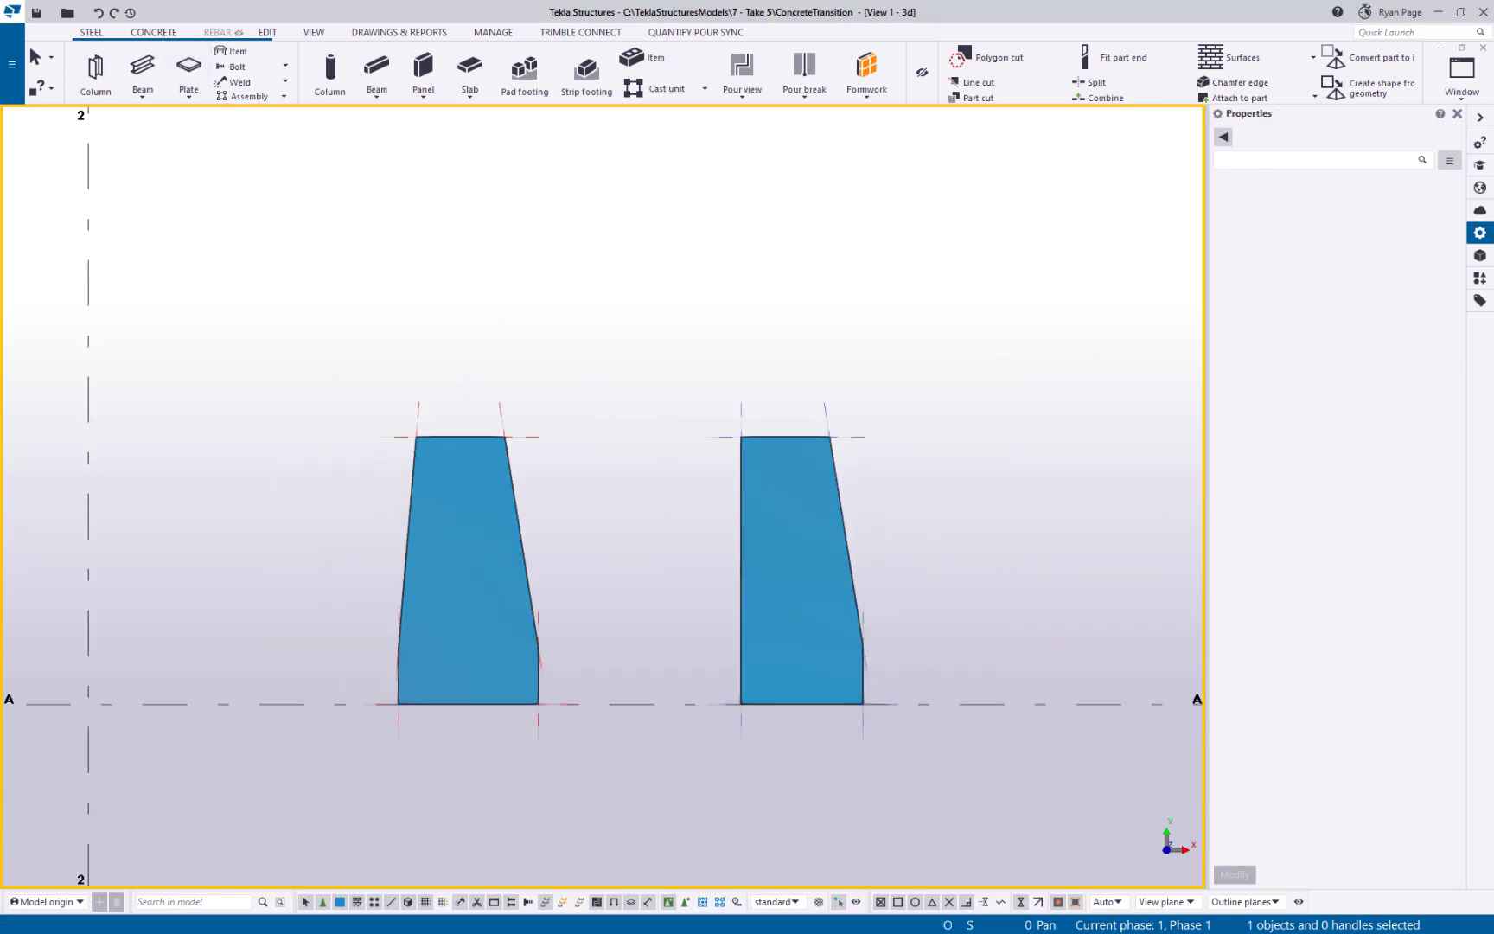
pyautogui.scroll(-2, 497, 334)
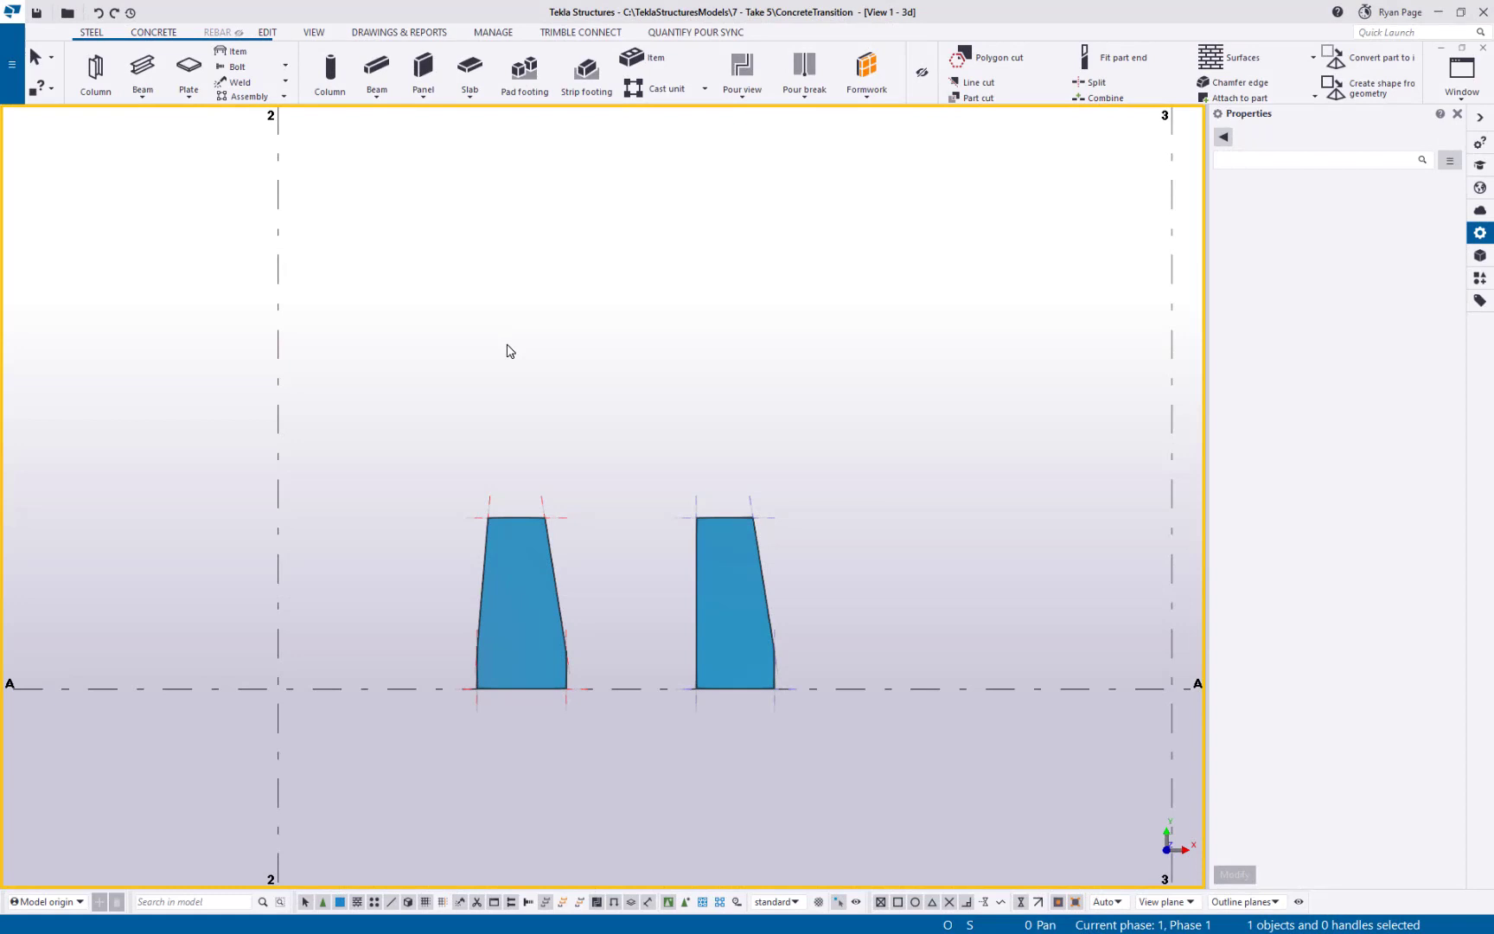
pyautogui.click(536, 676)
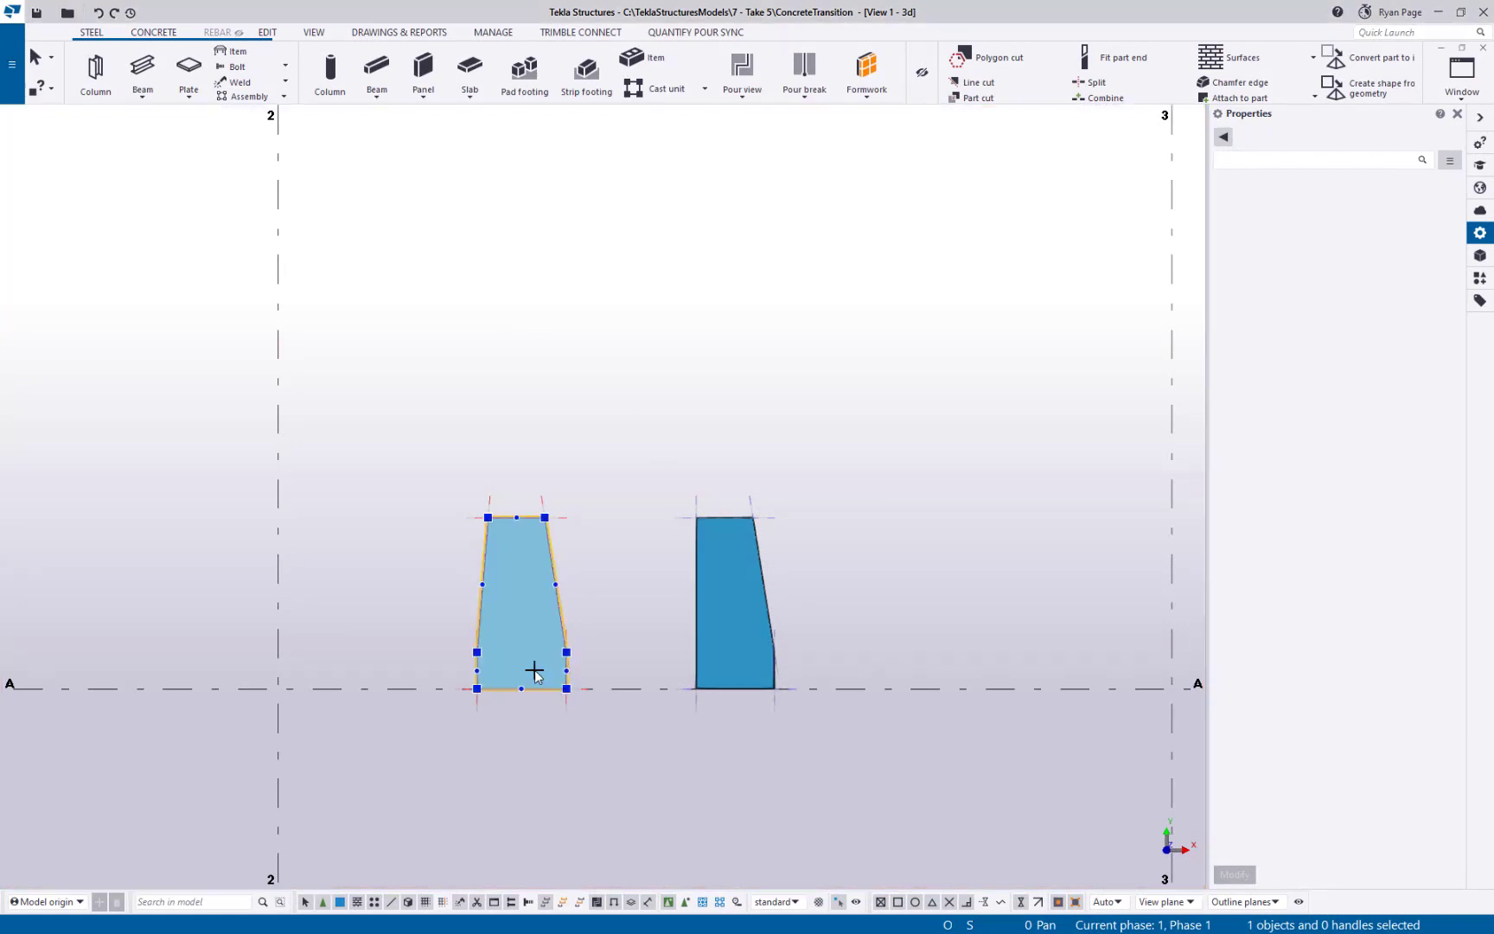
pyautogui.click(745, 619)
pyautogui.click(617, 378)
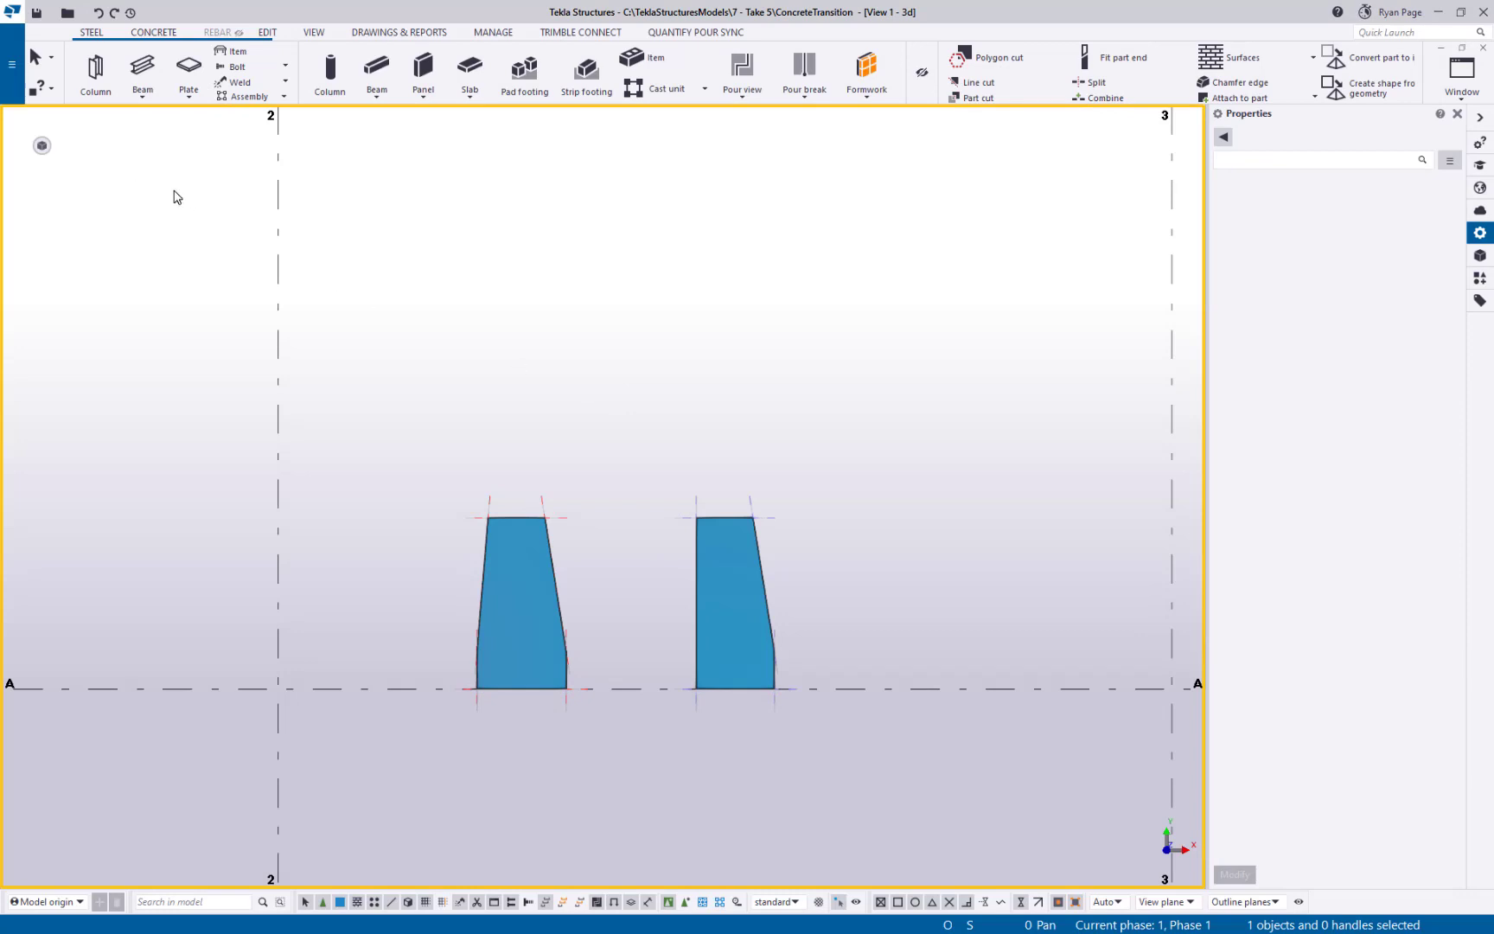
# Open the catalog command for defining a profile cross section using a plate and move its dialog clear of the plates.
pyautogui.click(11, 64)
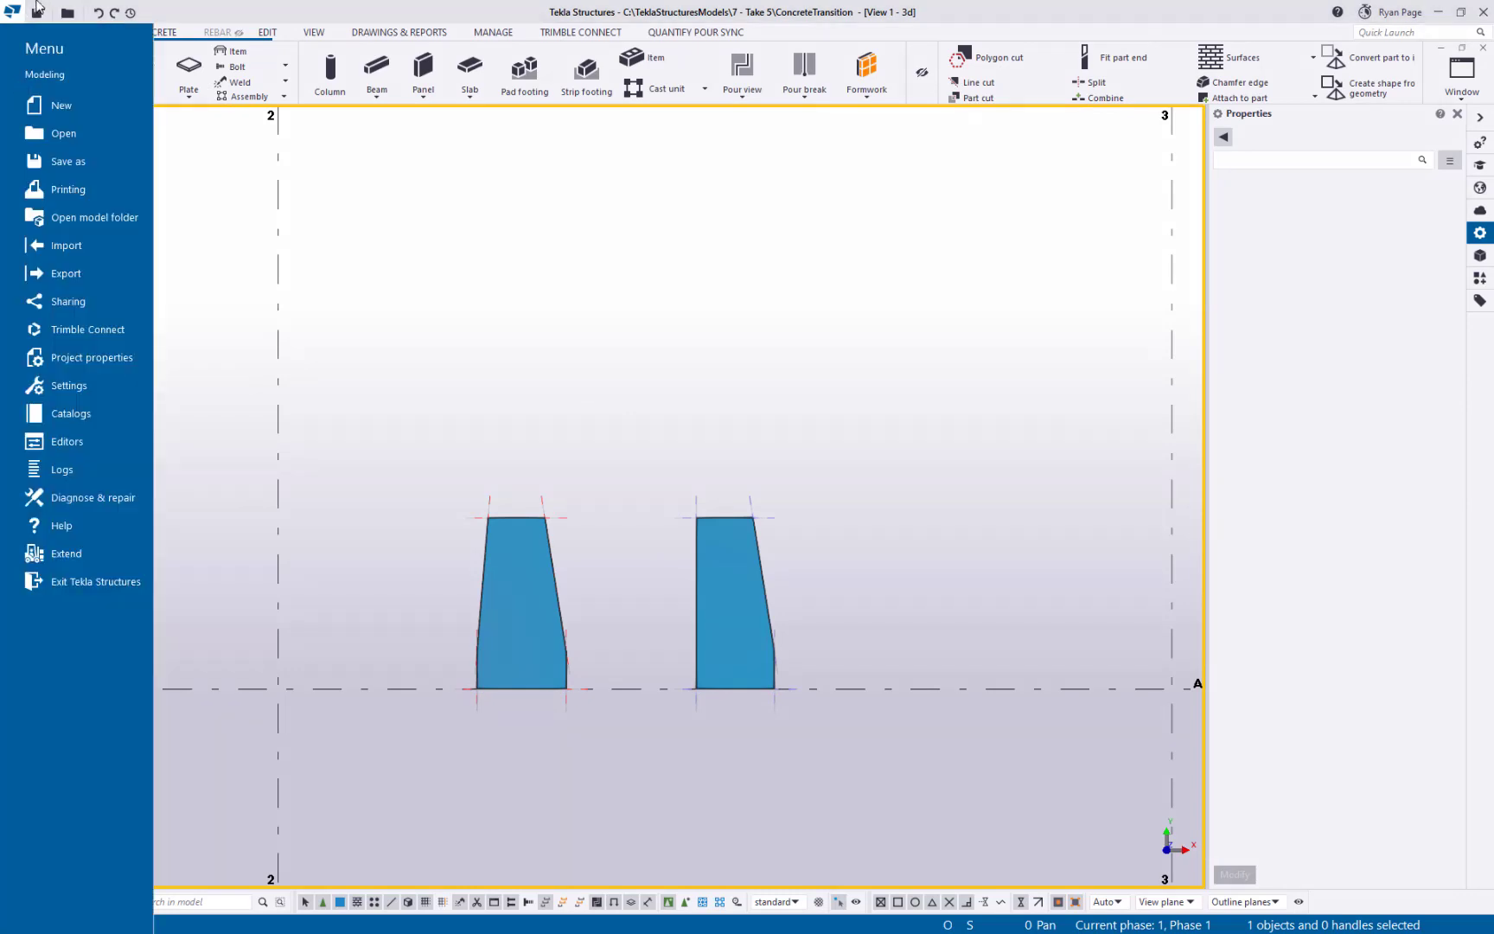
pyautogui.click(73, 416)
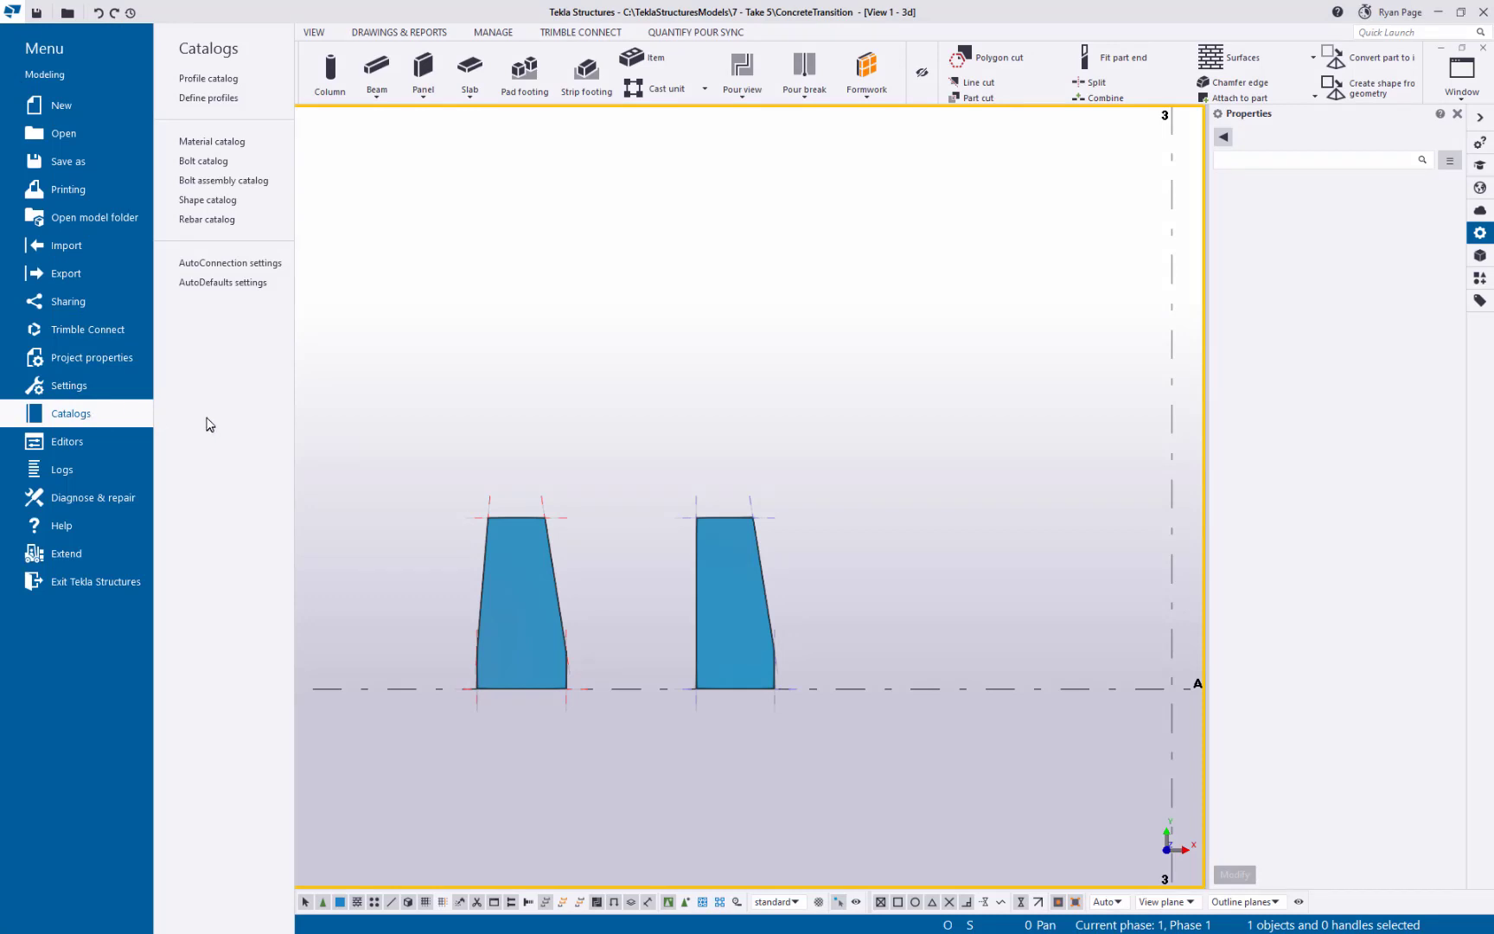
pyautogui.click(212, 107)
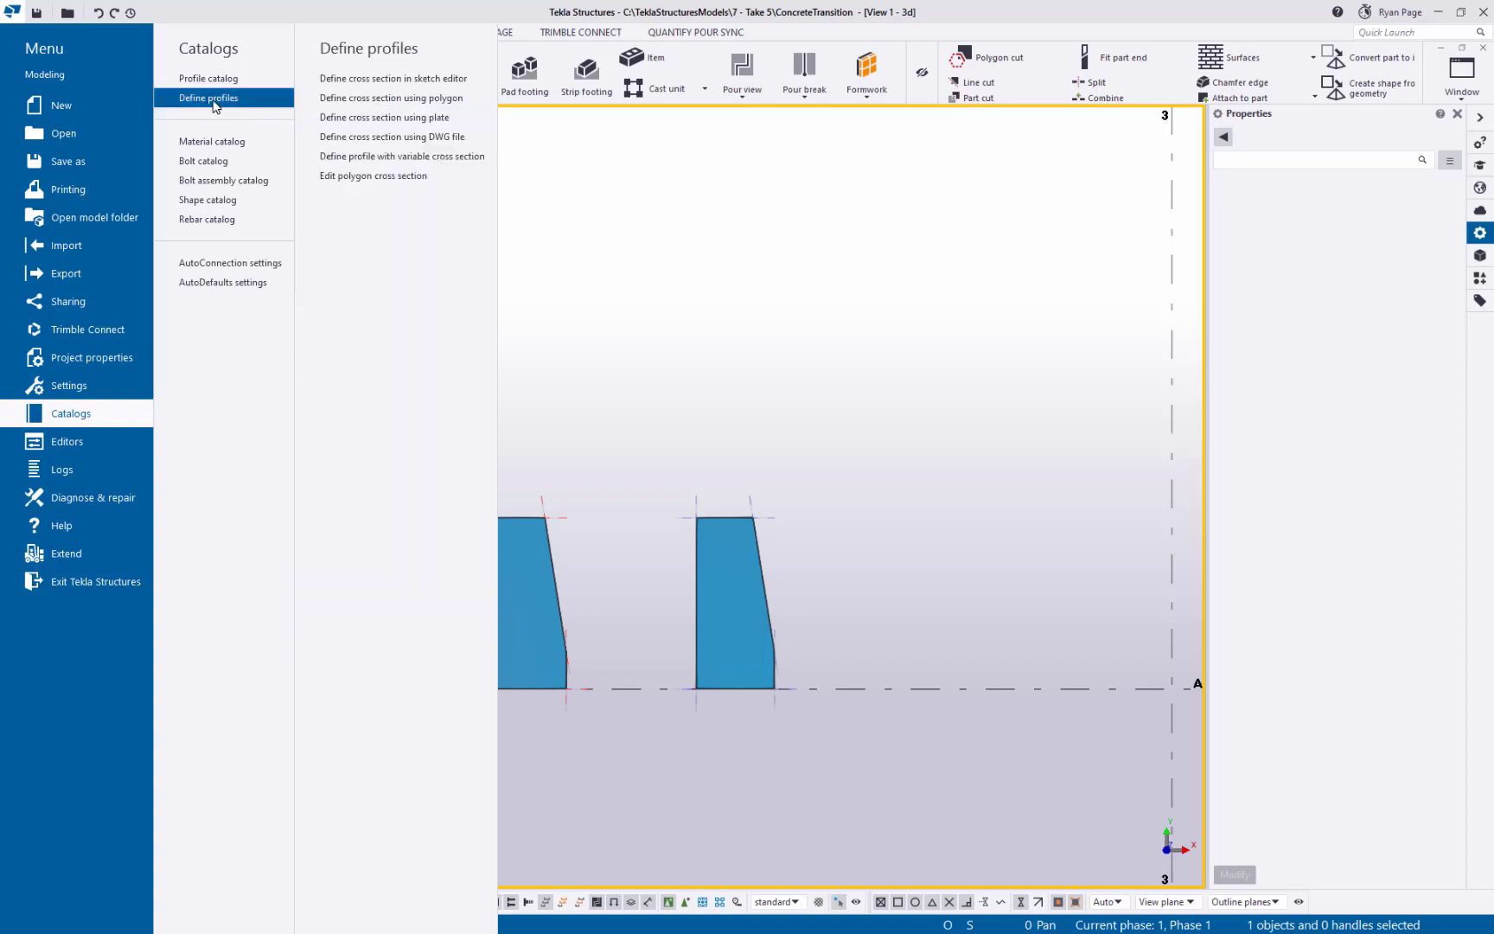
pyautogui.click(426, 121)
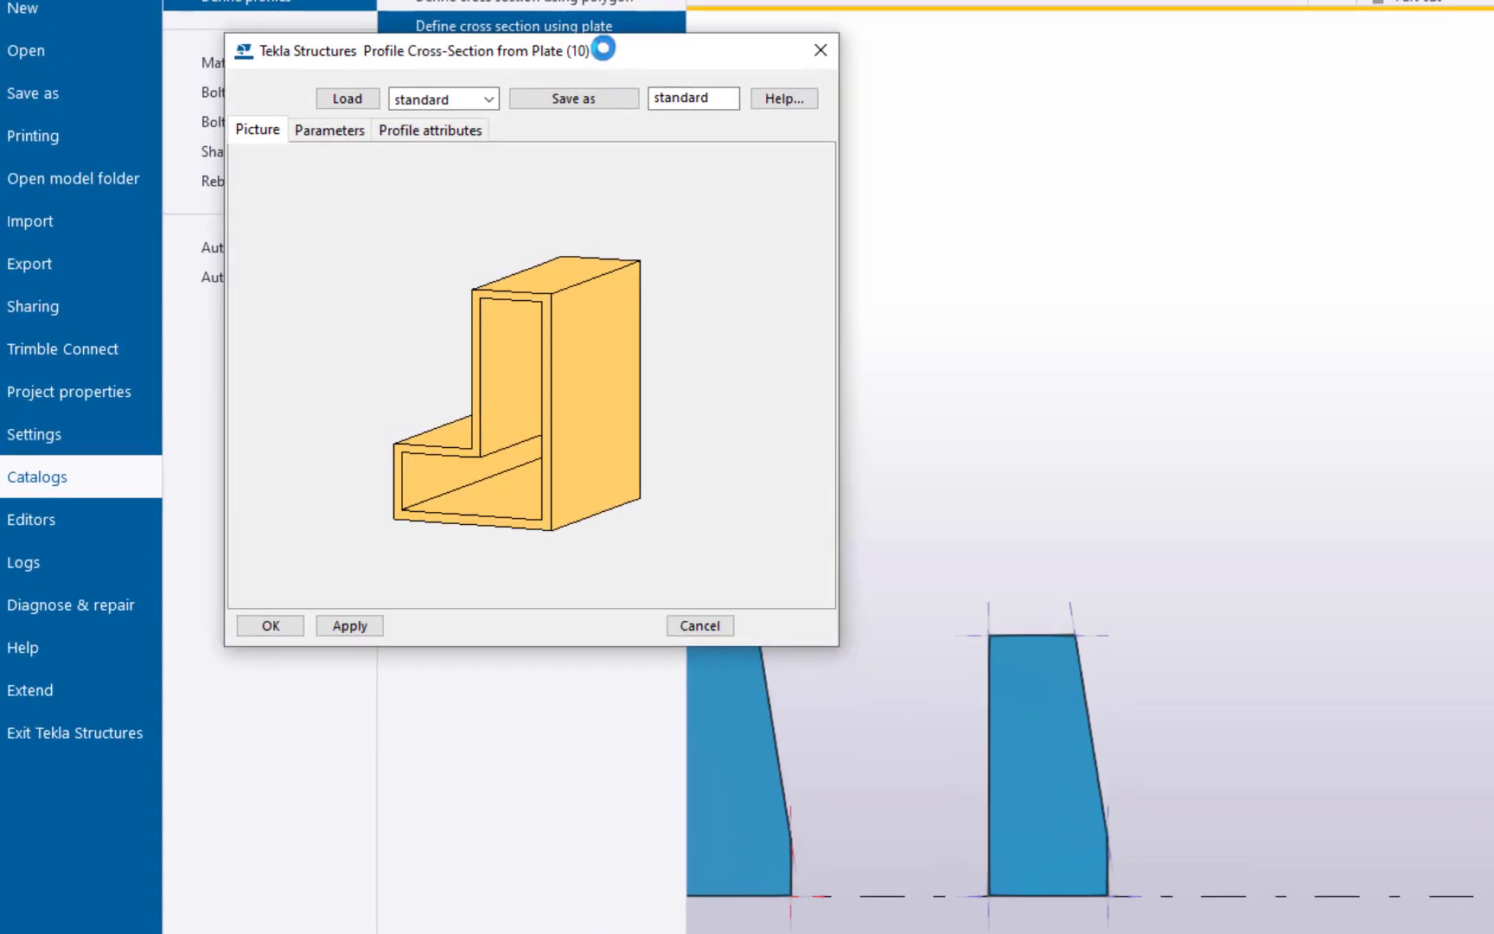
pyautogui.moveTo(590, 64); pyautogui.dragTo(380, 88)
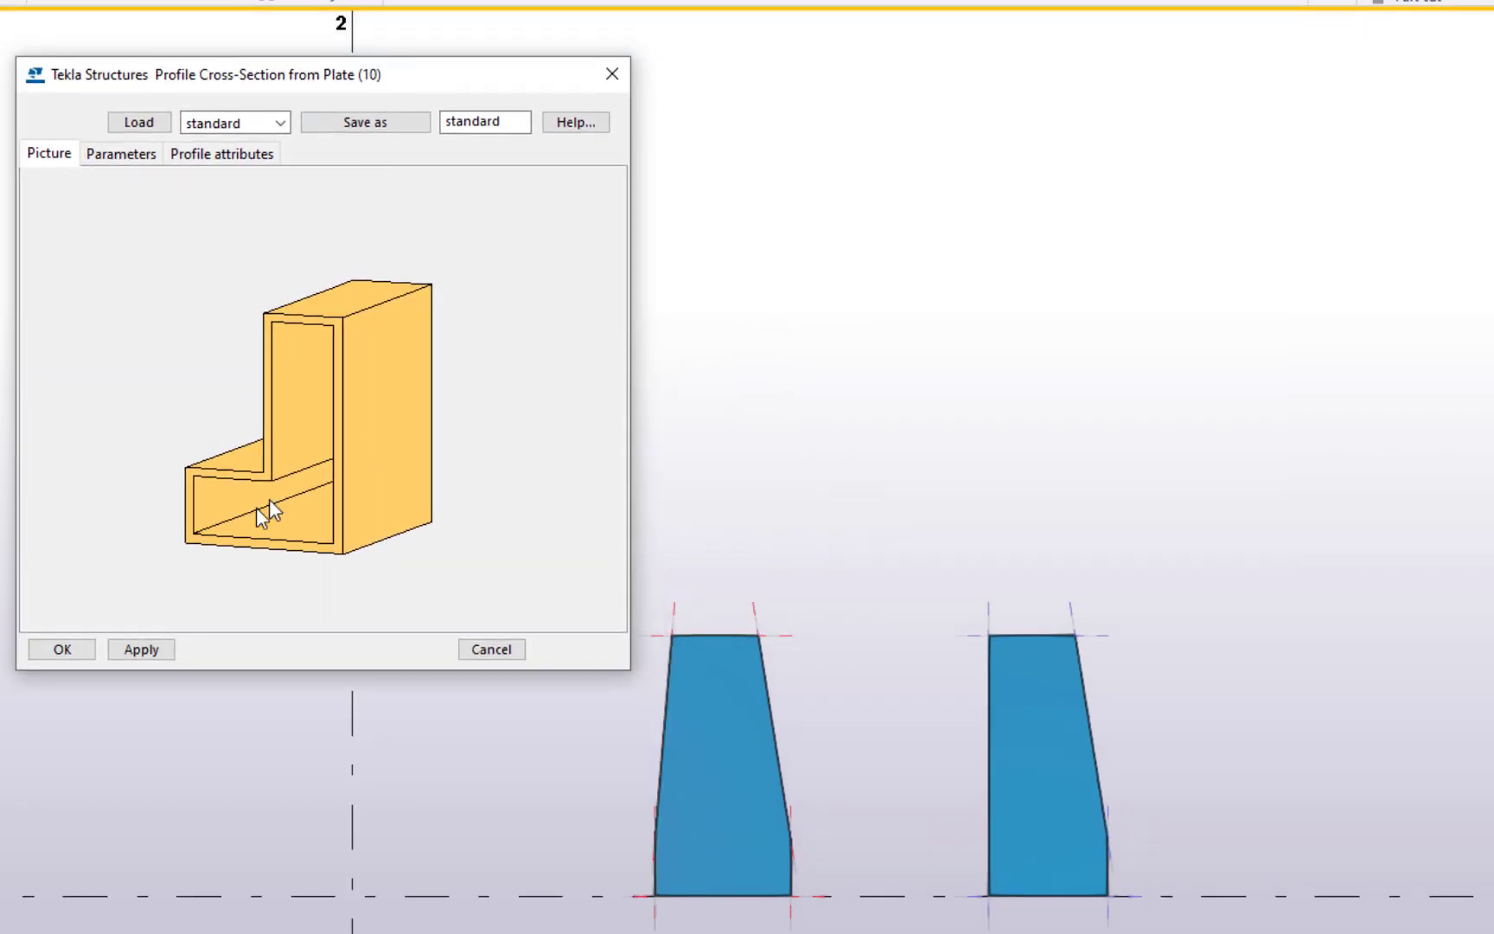
# Name both the section and the profile GR_A and keep saving to the model directory.
pyautogui.click(129, 159)
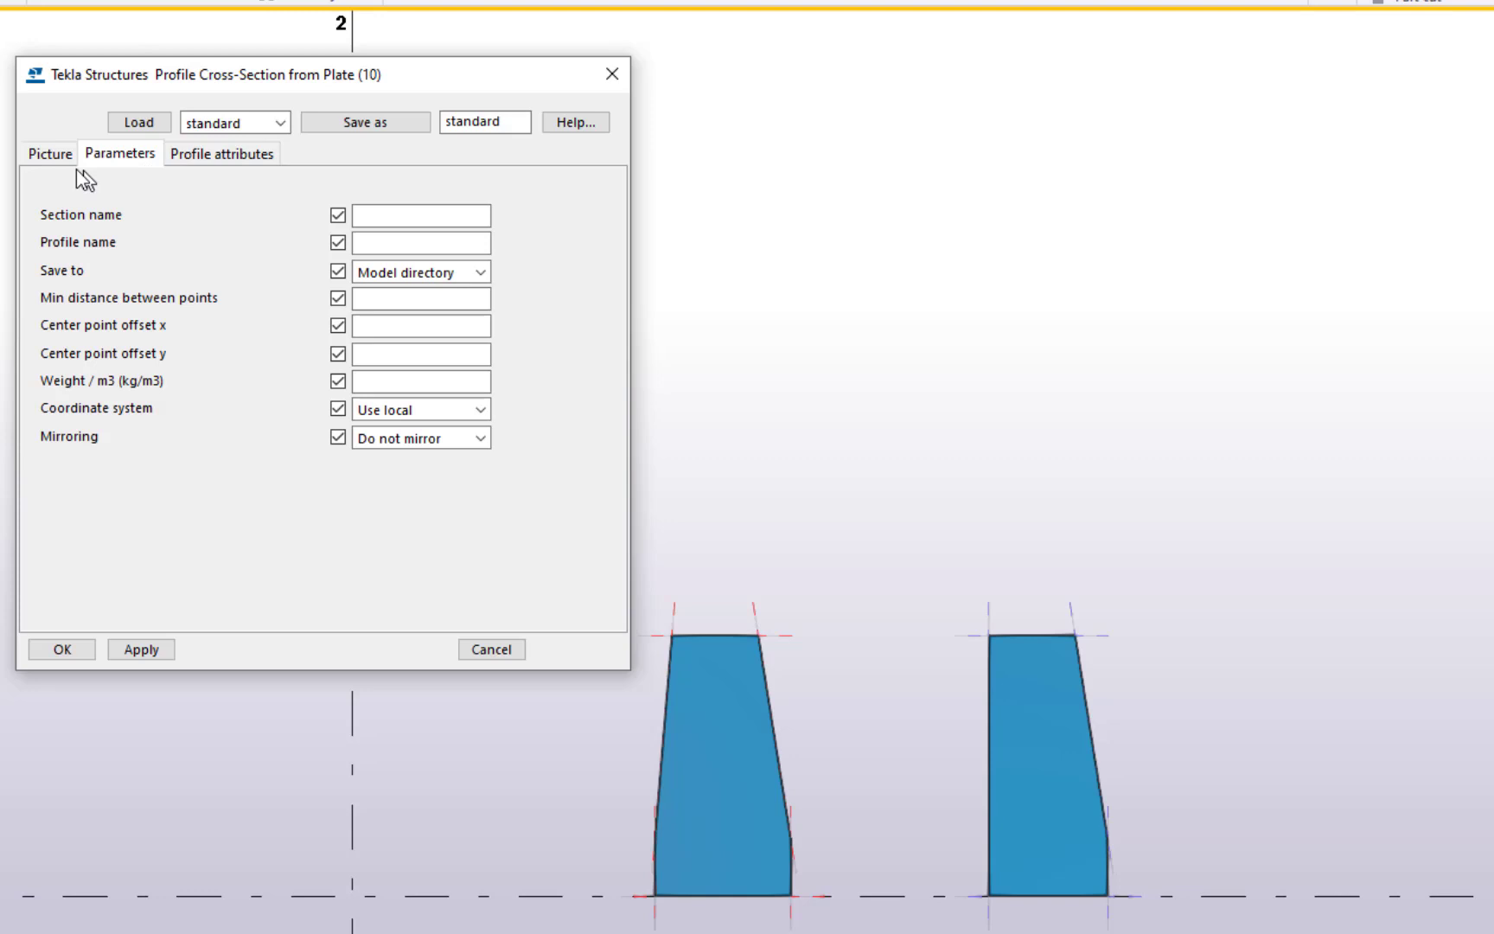
pyautogui.click(437, 214)
pyautogui.click(478, 273)
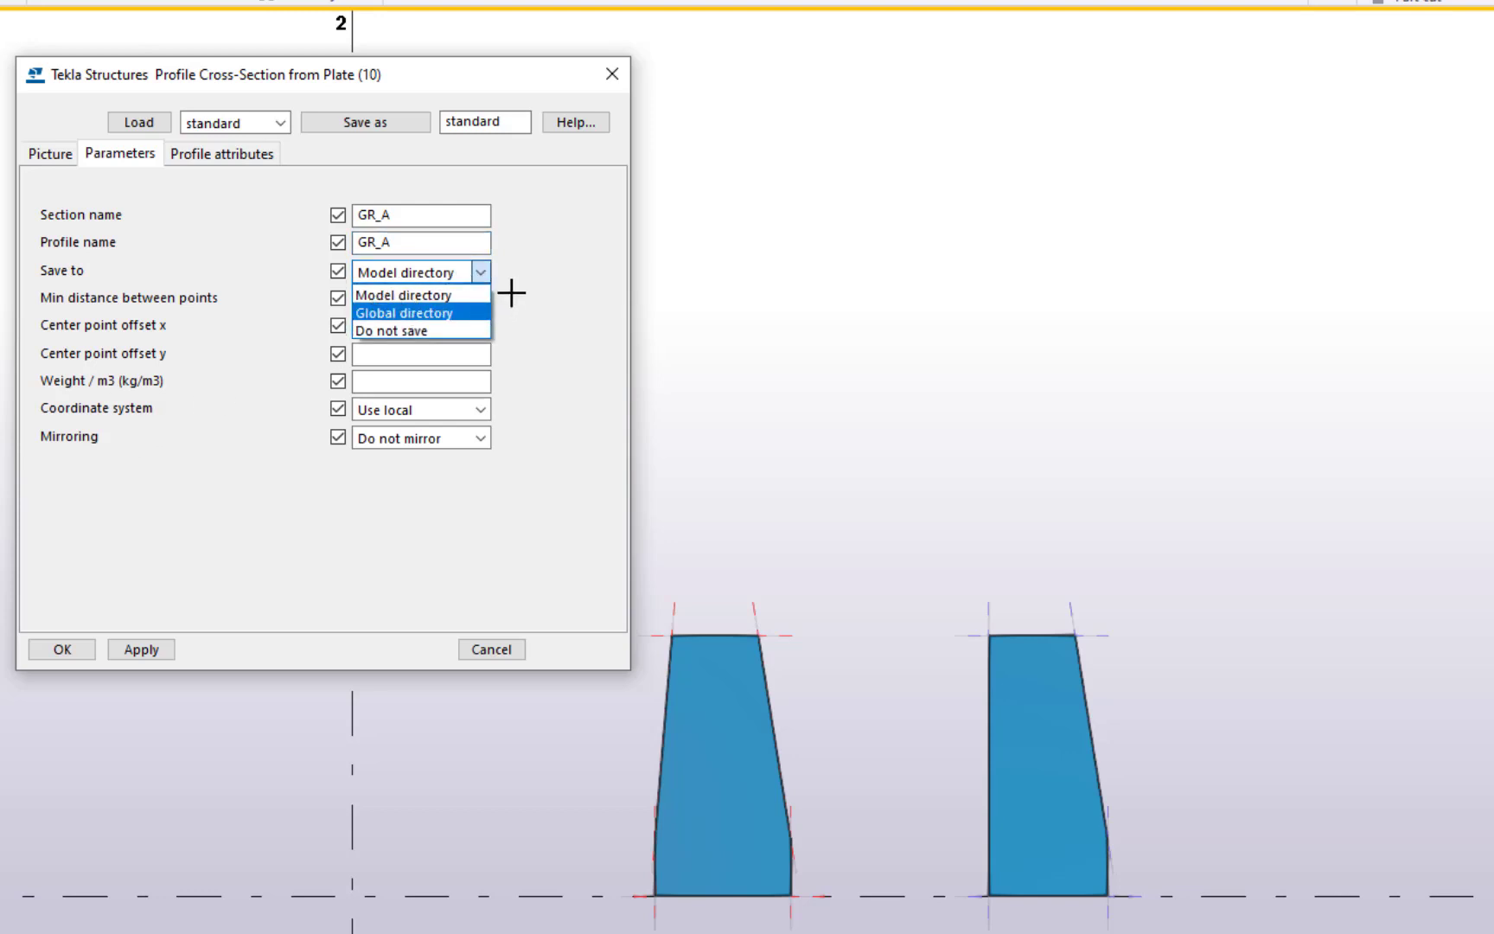
pyautogui.click(552, 295)
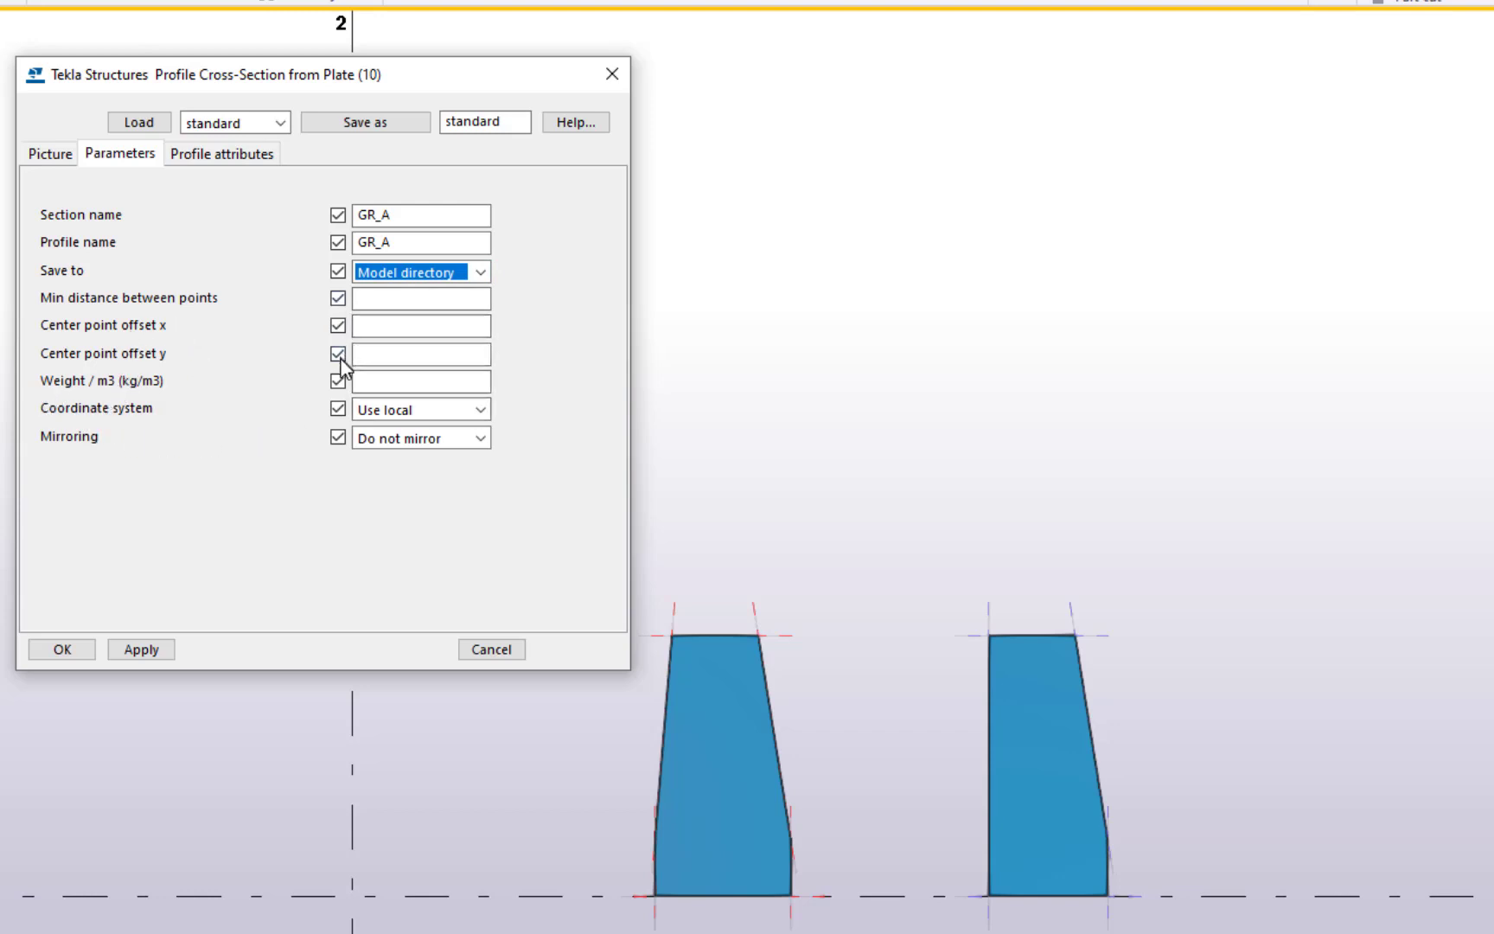
# Set the profile type to the unspecified "?" option and apply the cross-section settings.
pyautogui.click(249, 160)
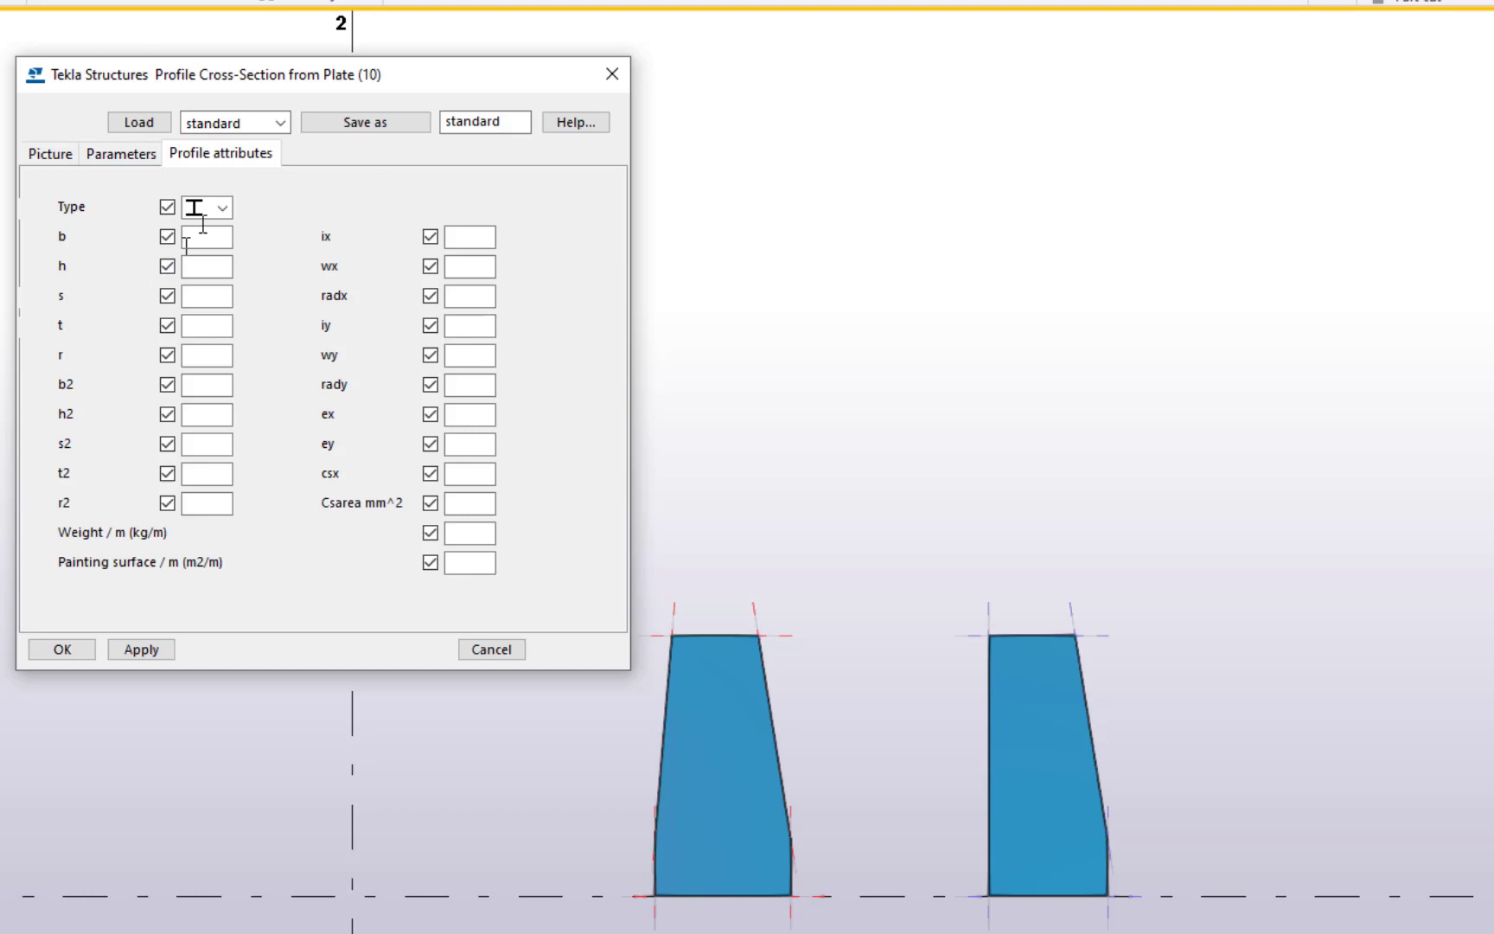
pyautogui.click(222, 208)
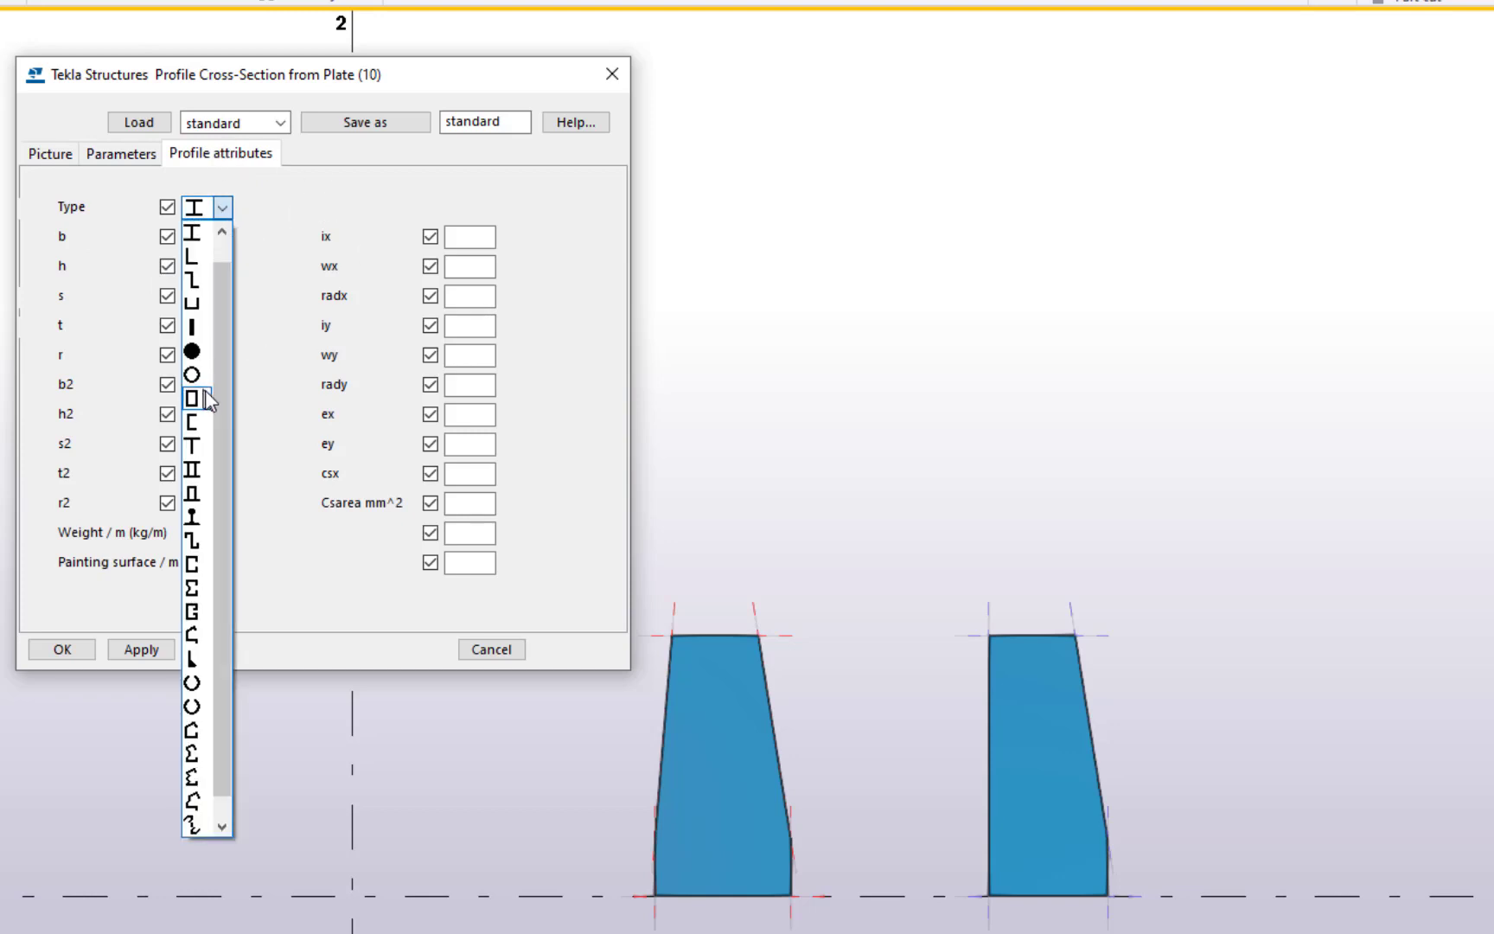
pyautogui.moveTo(220, 380); pyautogui.dragTo(226, 244)
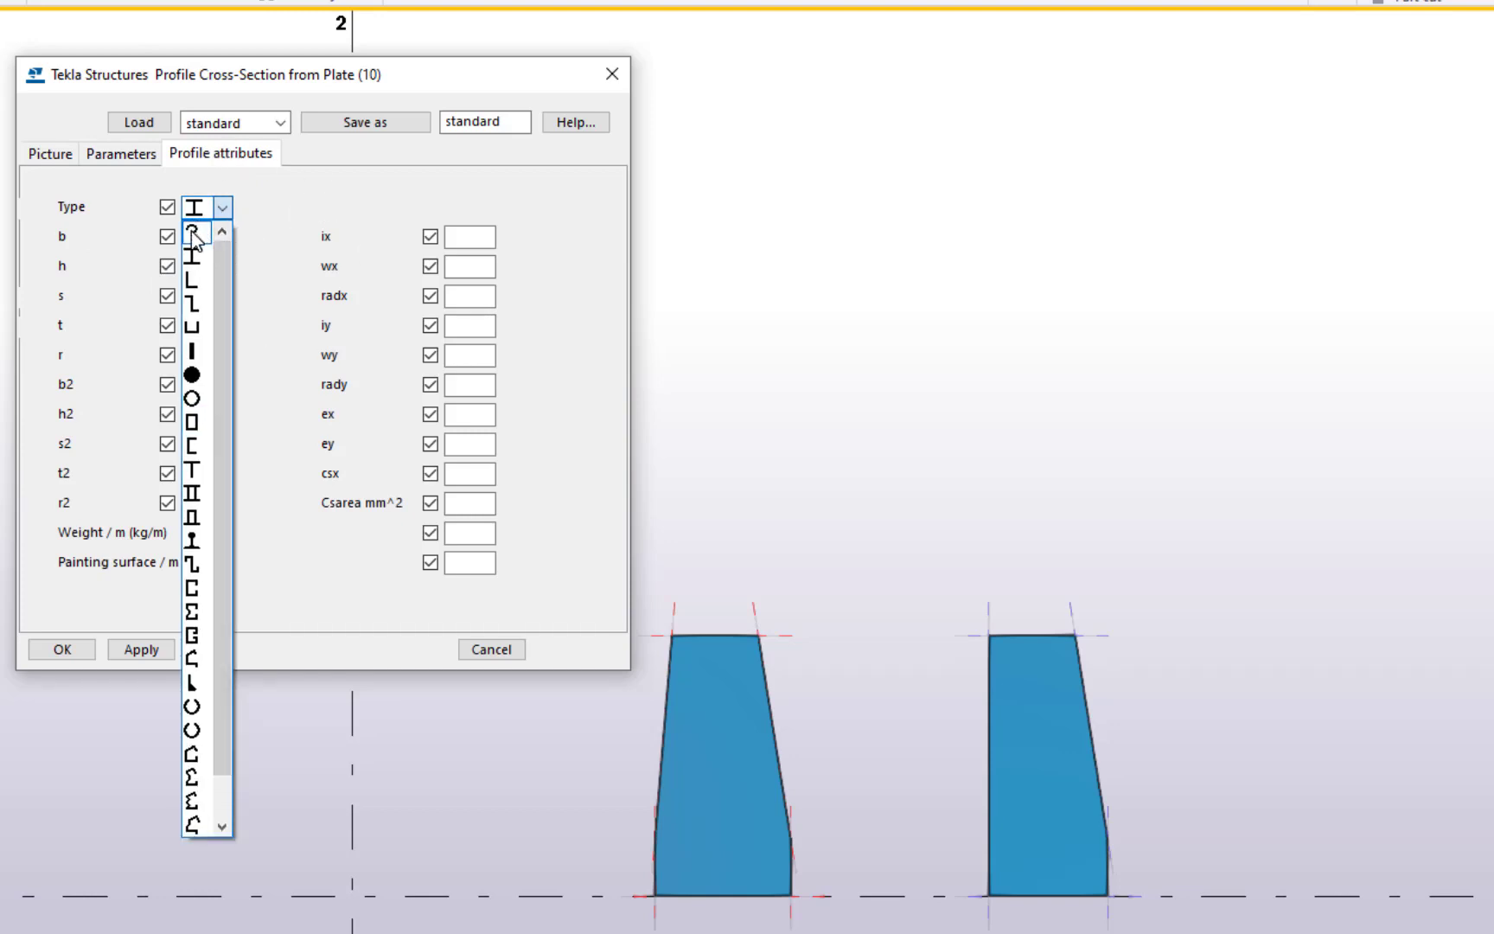
pyautogui.click(193, 233)
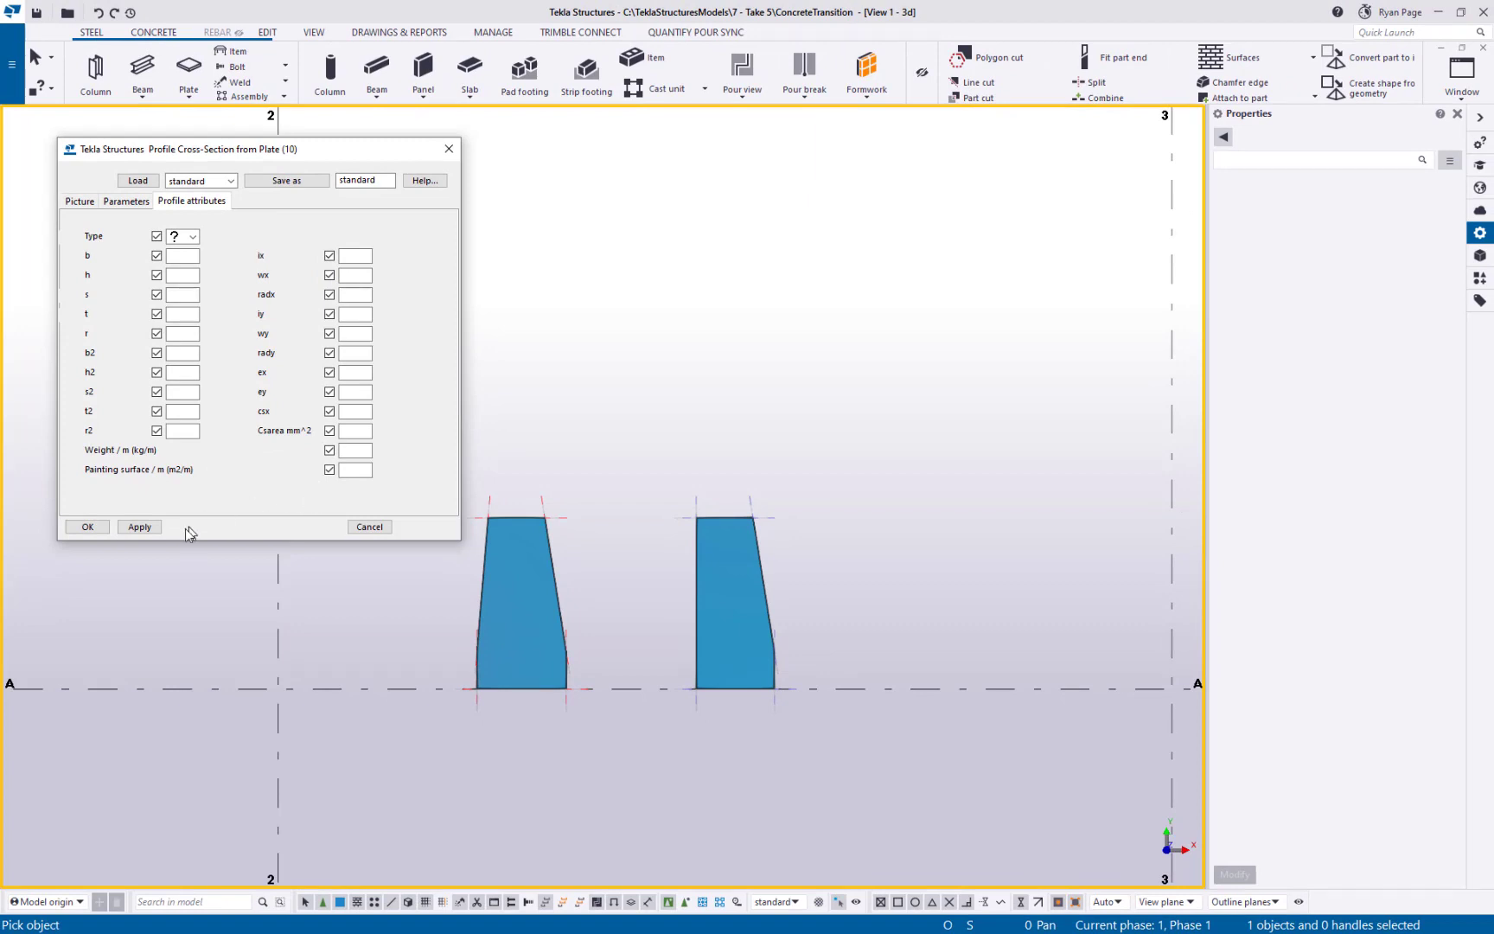
pyautogui.click(141, 528)
# Create the GR_A cross section from the plate on the red outline and end the picking command.
pyautogui.click(126, 202)
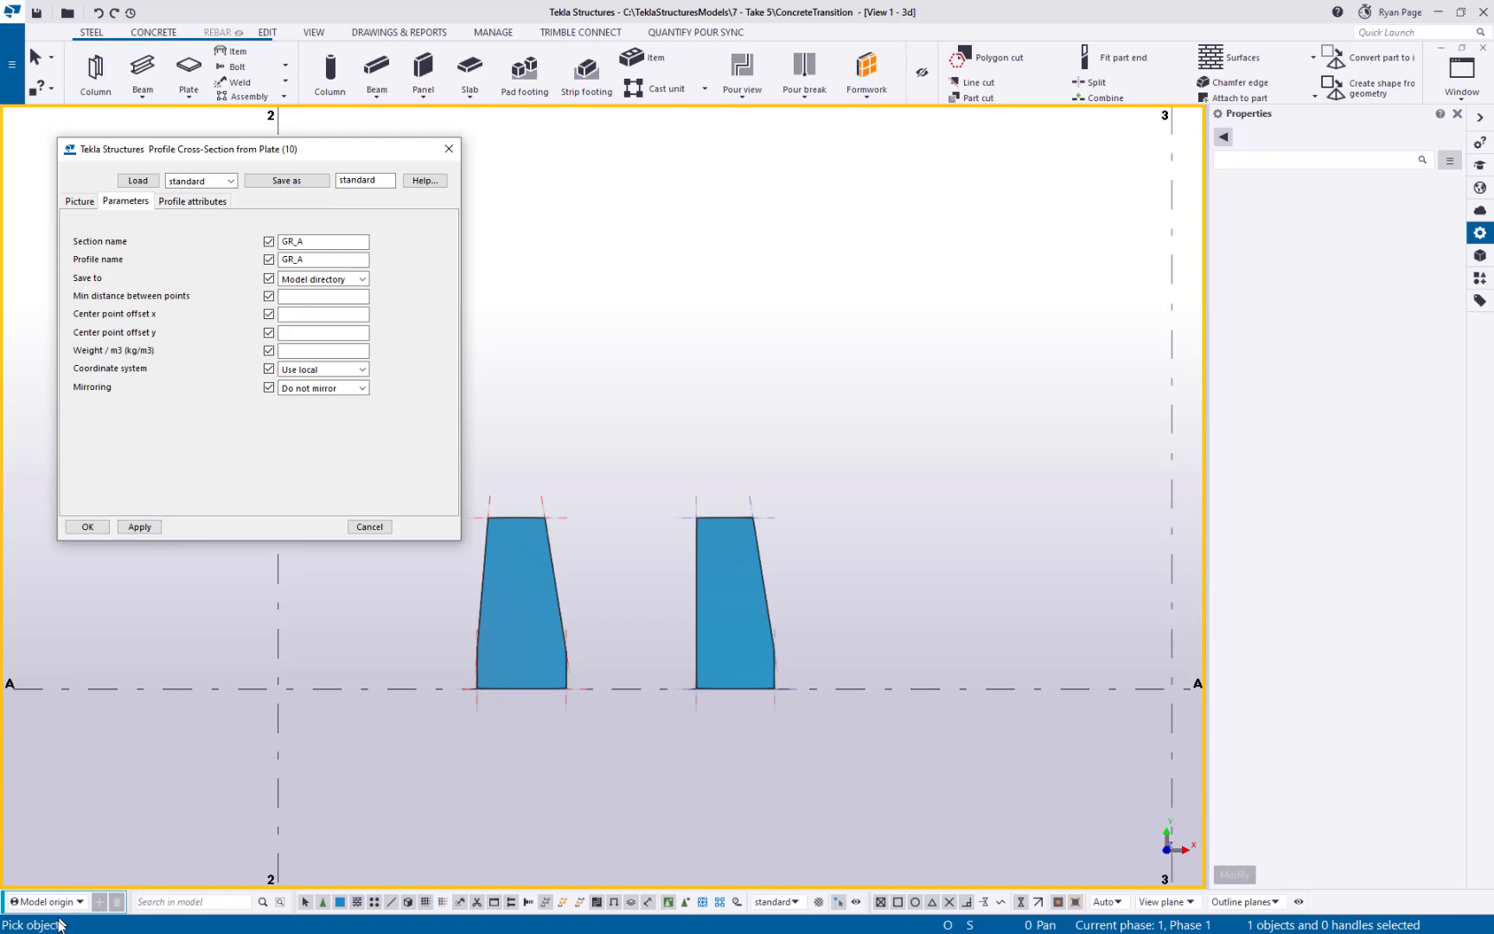
pyautogui.click(493, 637)
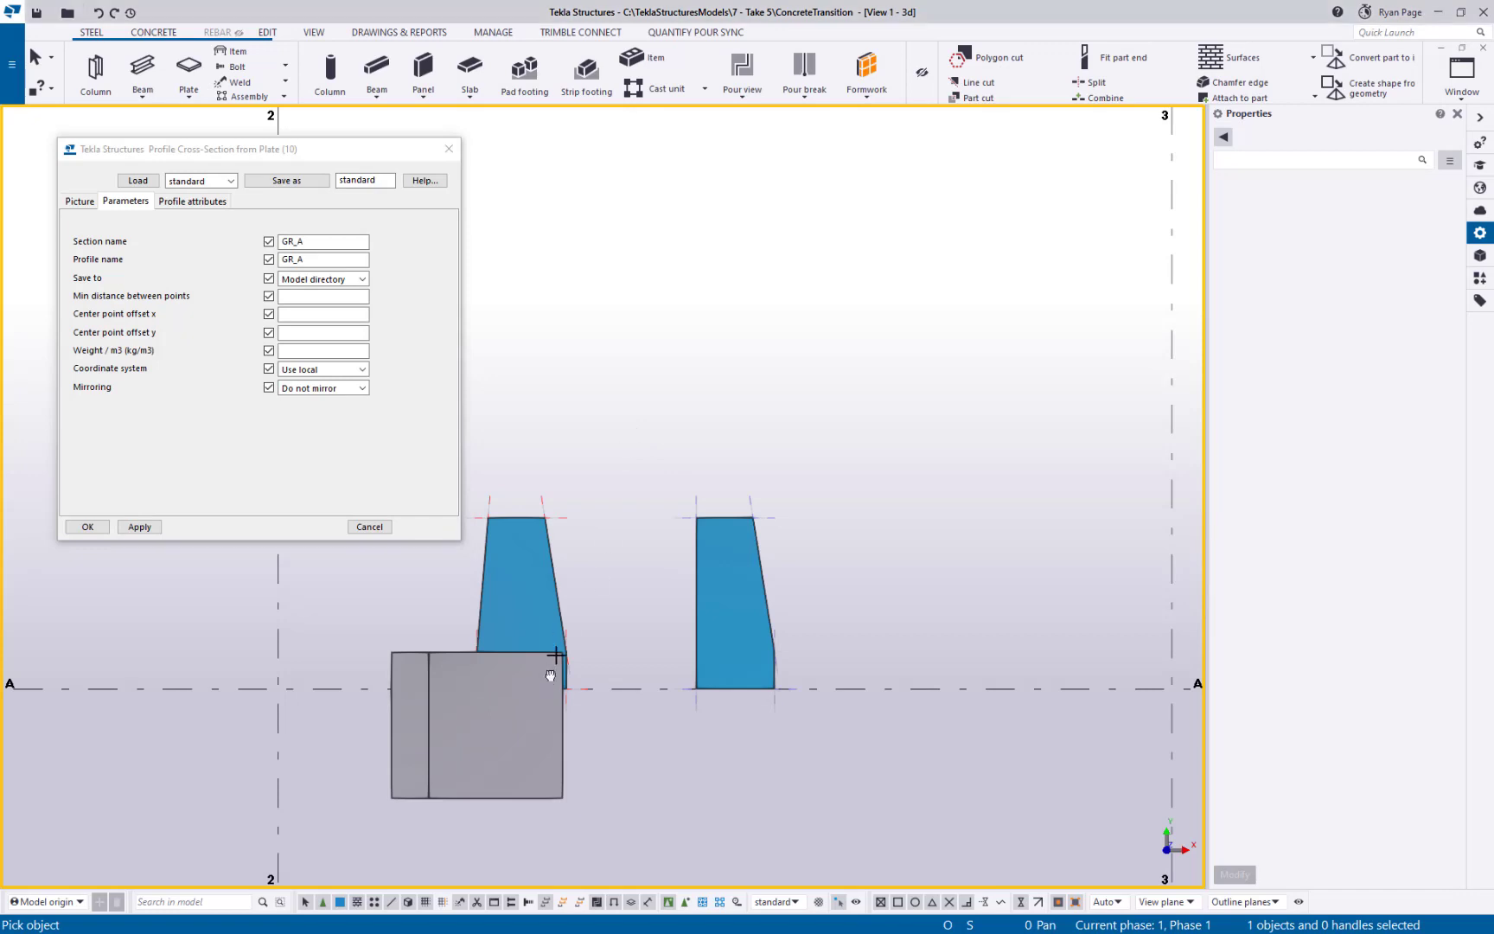
pyautogui.scroll(-2, 635, 624)
pyautogui.moveTo(560, 637)
pyautogui.keyDown('ctrl'); pyautogui.mouseDown(button='middle')
pyautogui.moveTo(510, 747)
pyautogui.moveTo(527, 804)
pyautogui.mouseUp(button='middle'); pyautogui.keyUp('ctrl')
pyautogui.moveTo(536, 668)
pyautogui.keyDown('ctrl'); pyautogui.mouseDown(button='middle')
pyautogui.moveTo(560, 660)
pyautogui.moveTo(571, 527)
pyautogui.moveTo(539, 491)
pyautogui.moveTo(591, 394)
pyautogui.moveTo(587, 315)
pyautogui.moveTo(590, 337)
pyautogui.moveTo(643, 374)
pyautogui.moveTo(678, 350)
pyautogui.moveTo(604, 358)
pyautogui.mouseUp(button='middle'); pyautogui.keyUp('ctrl')
pyautogui.rightClick(677, 370)
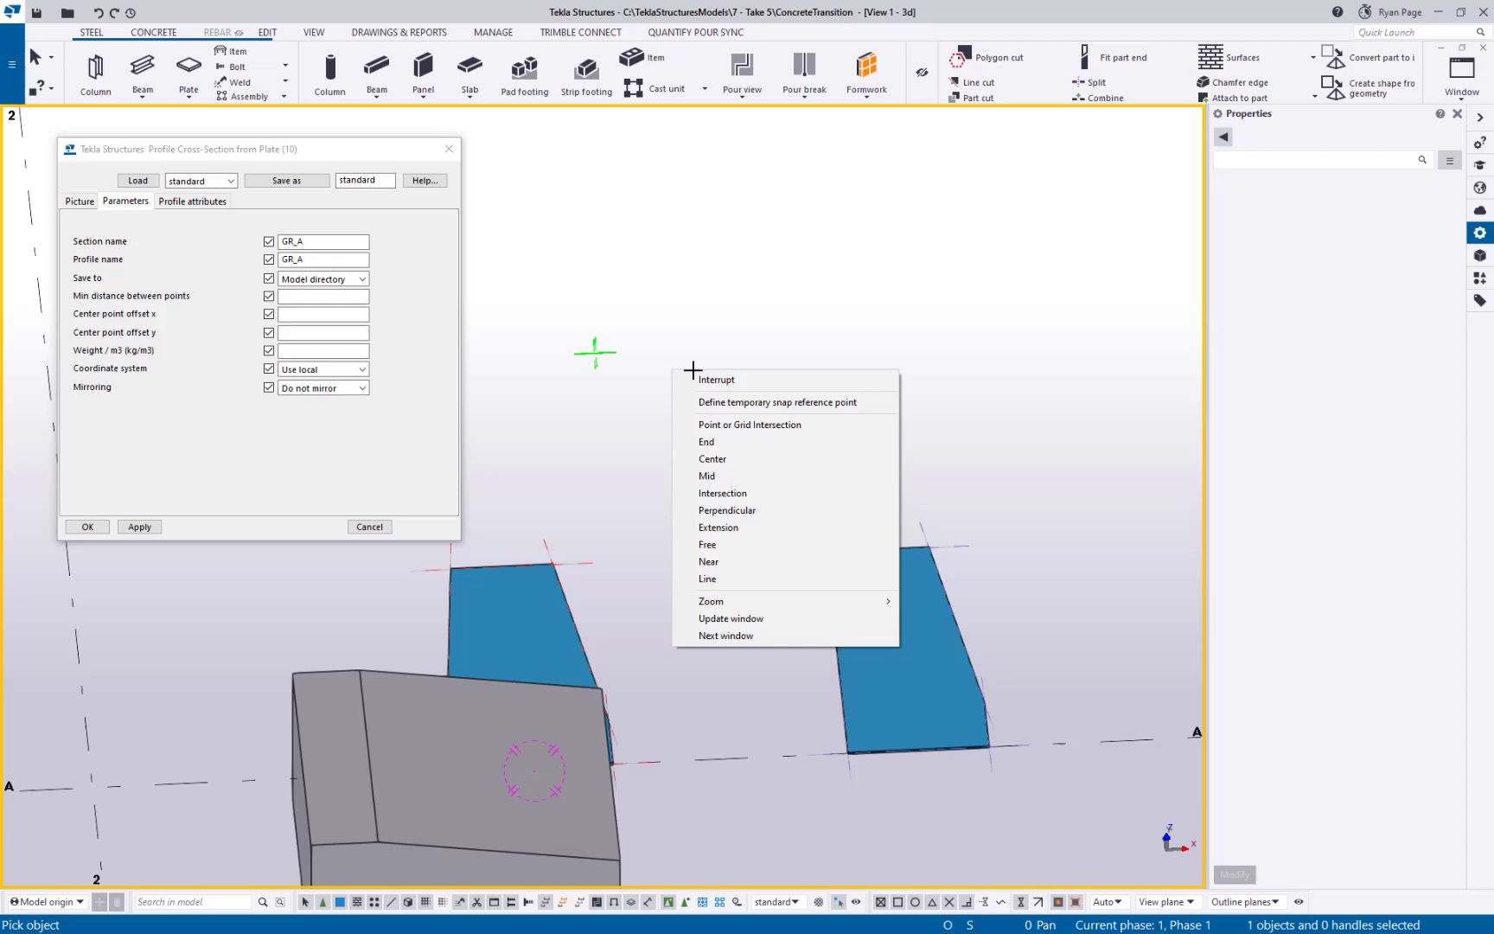
pyautogui.click(696, 379)
# Select the newly generated beam and check the profile assigned in its properties, then deselect it.
pyautogui.click(515, 686)
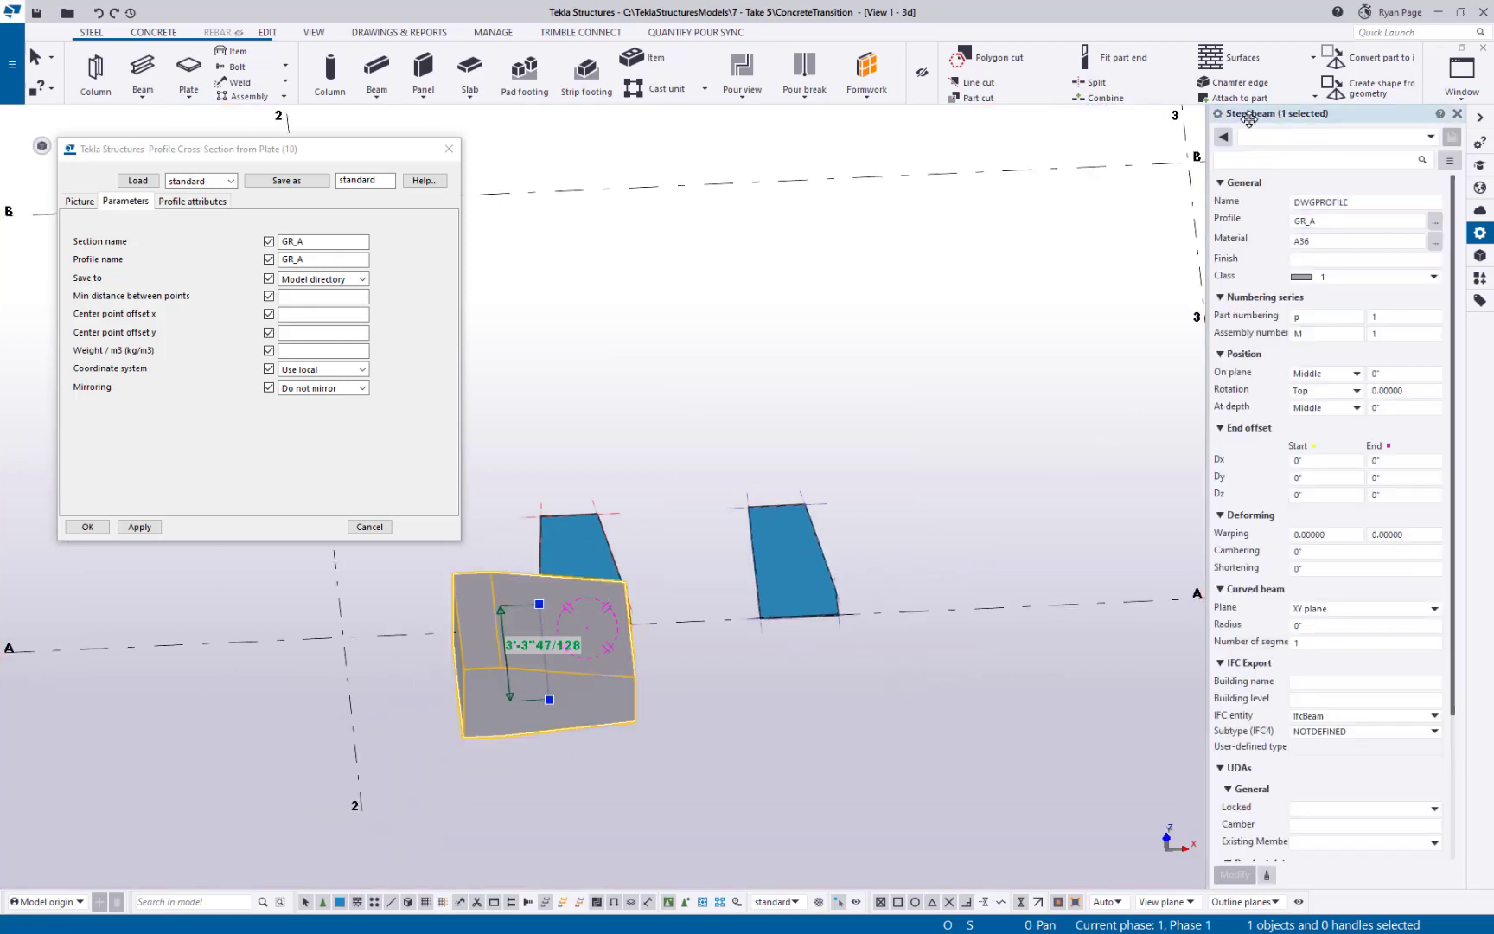
pyautogui.doubleClick(1323, 222)
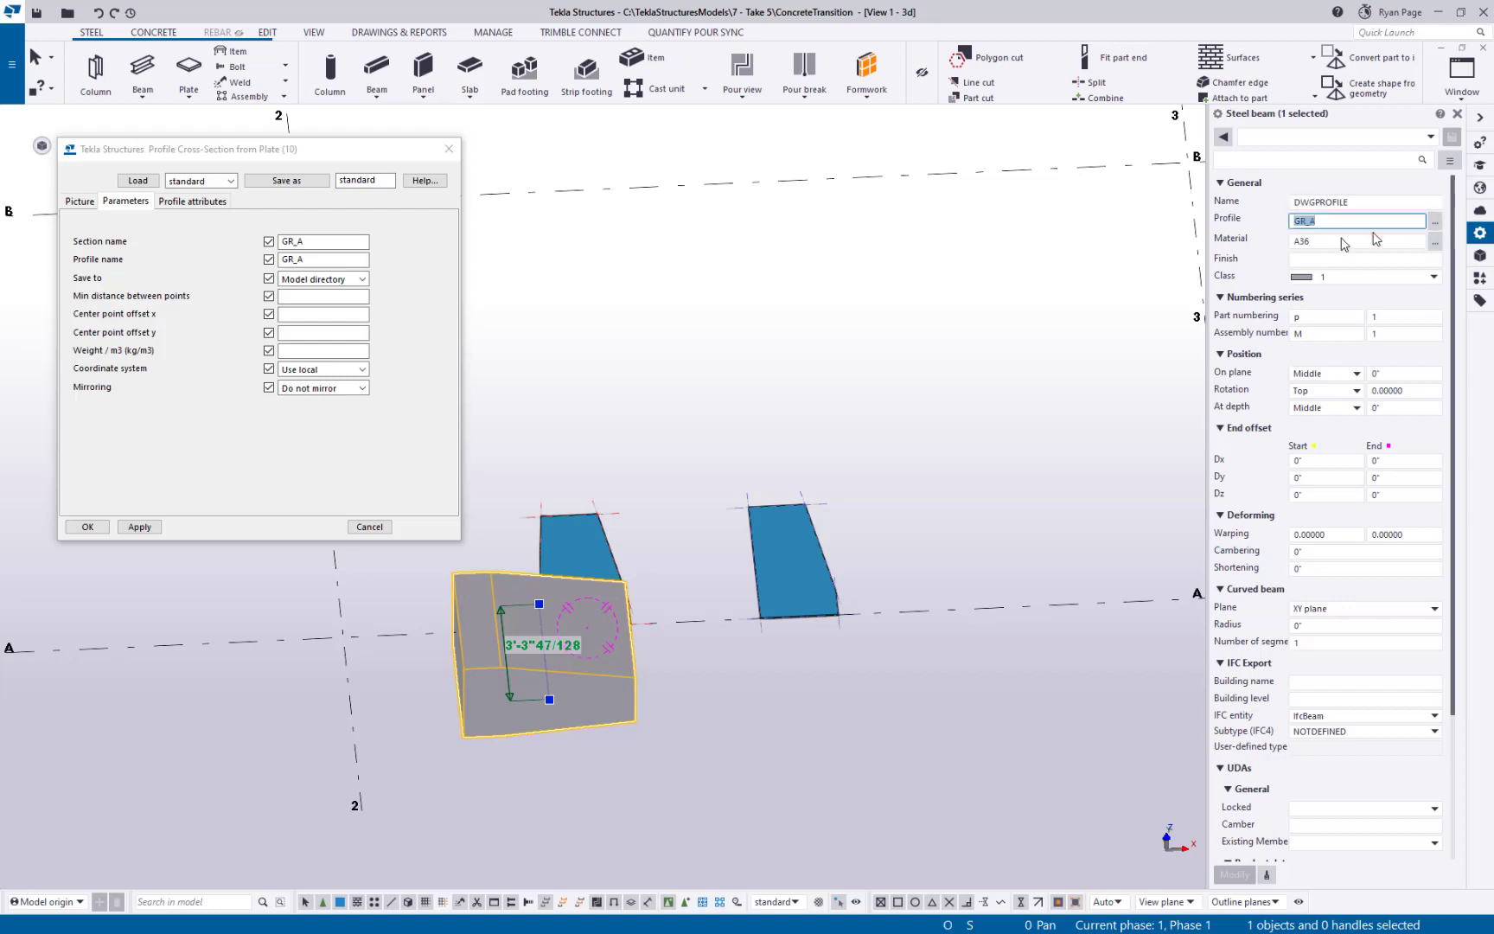
pyautogui.click(1096, 424)
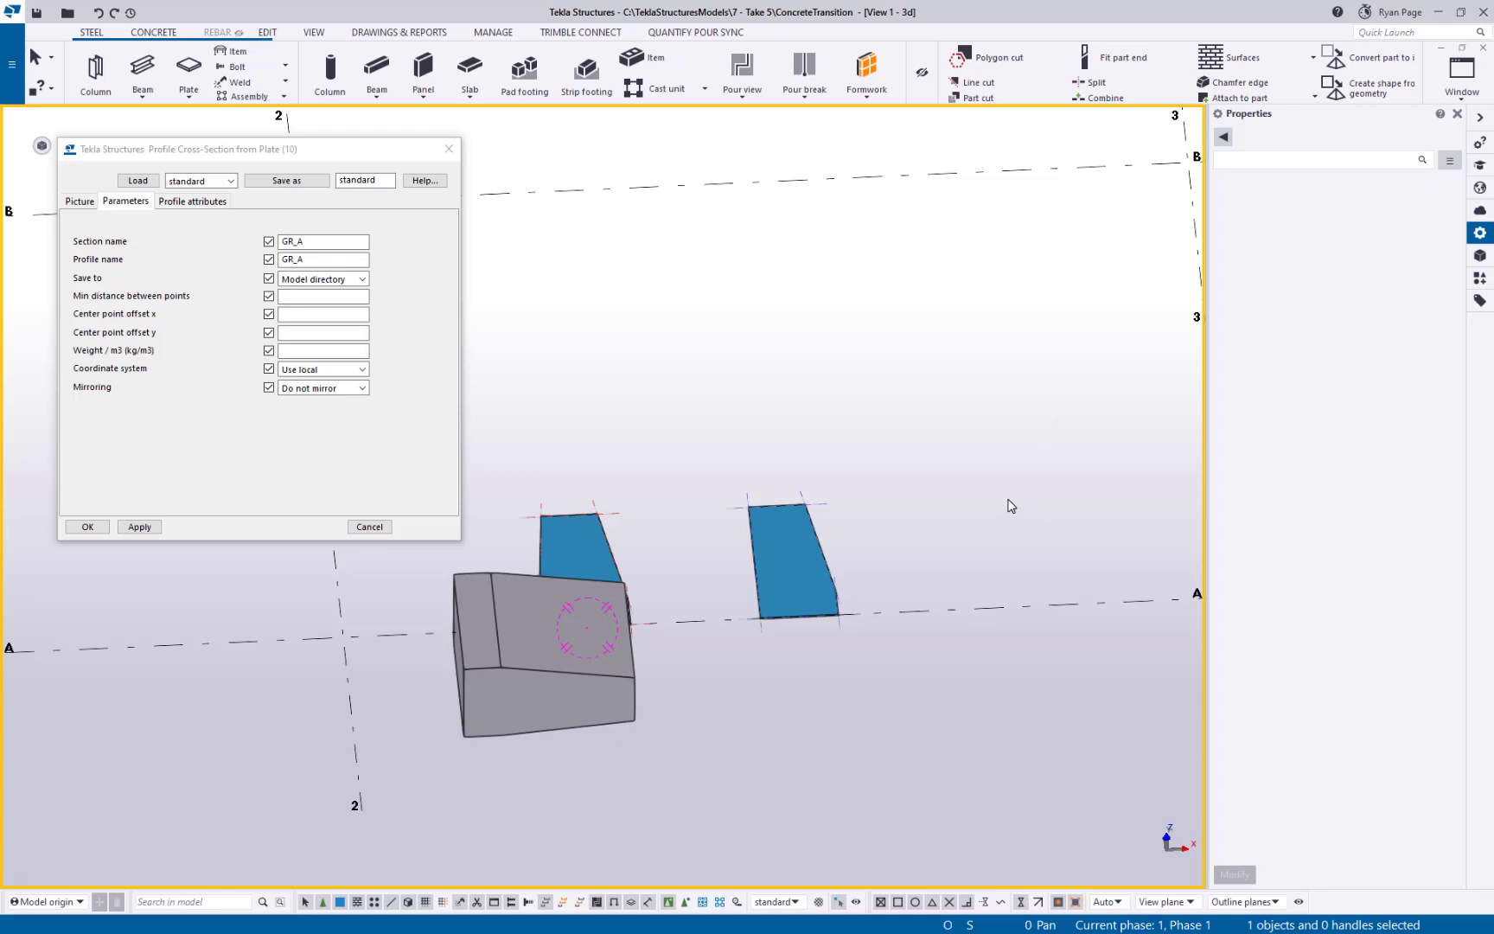
# Change both the section name and the profile name to GR_B and apply the settings.
pyautogui.hotkey('ctrl', 'p')
pyautogui.scroll(5, 610, 684)
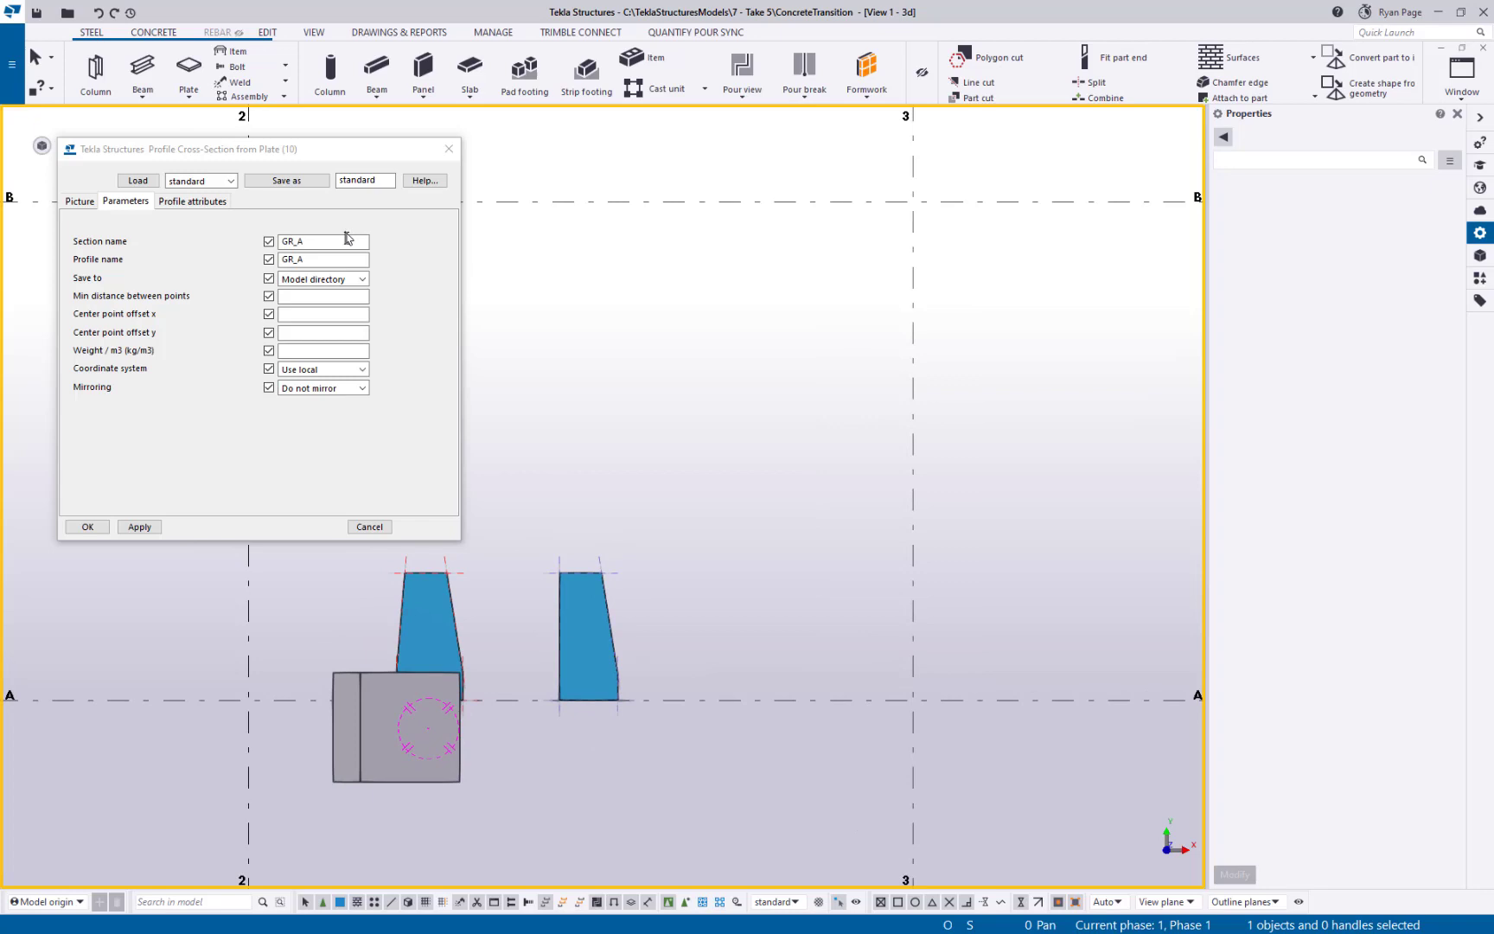
pyautogui.moveTo(298, 242); pyautogui.dragTo(305, 260)
pyautogui.write('B')
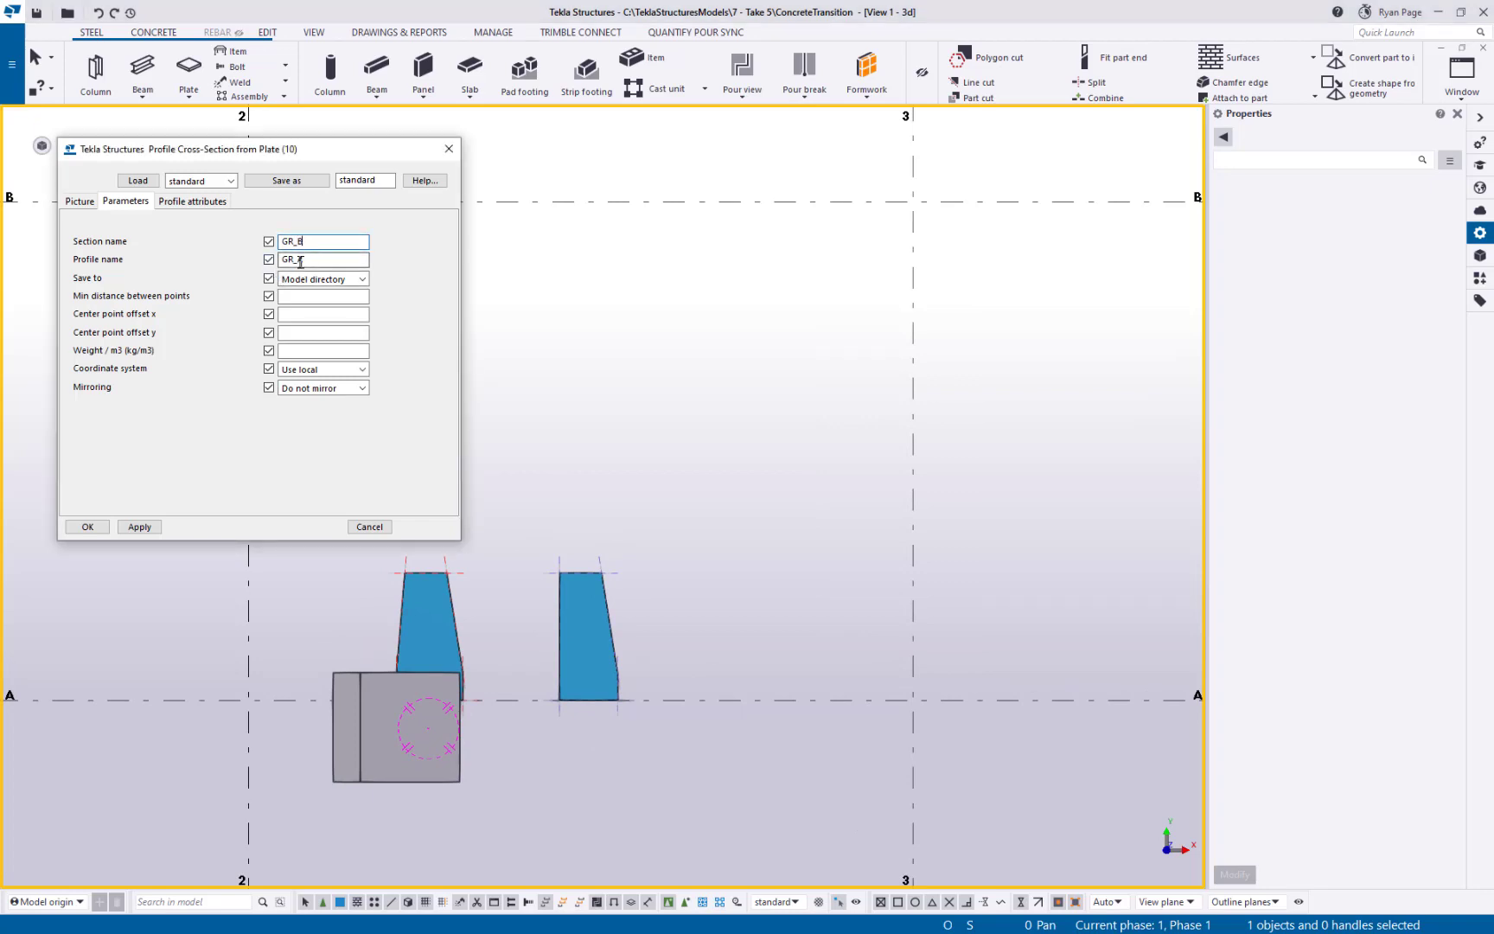
pyautogui.write('B')
pyautogui.click(138, 527)
# Define the GR_B cross section using the plate on the blue outline and end the picking command.
pyautogui.click(11, 64)
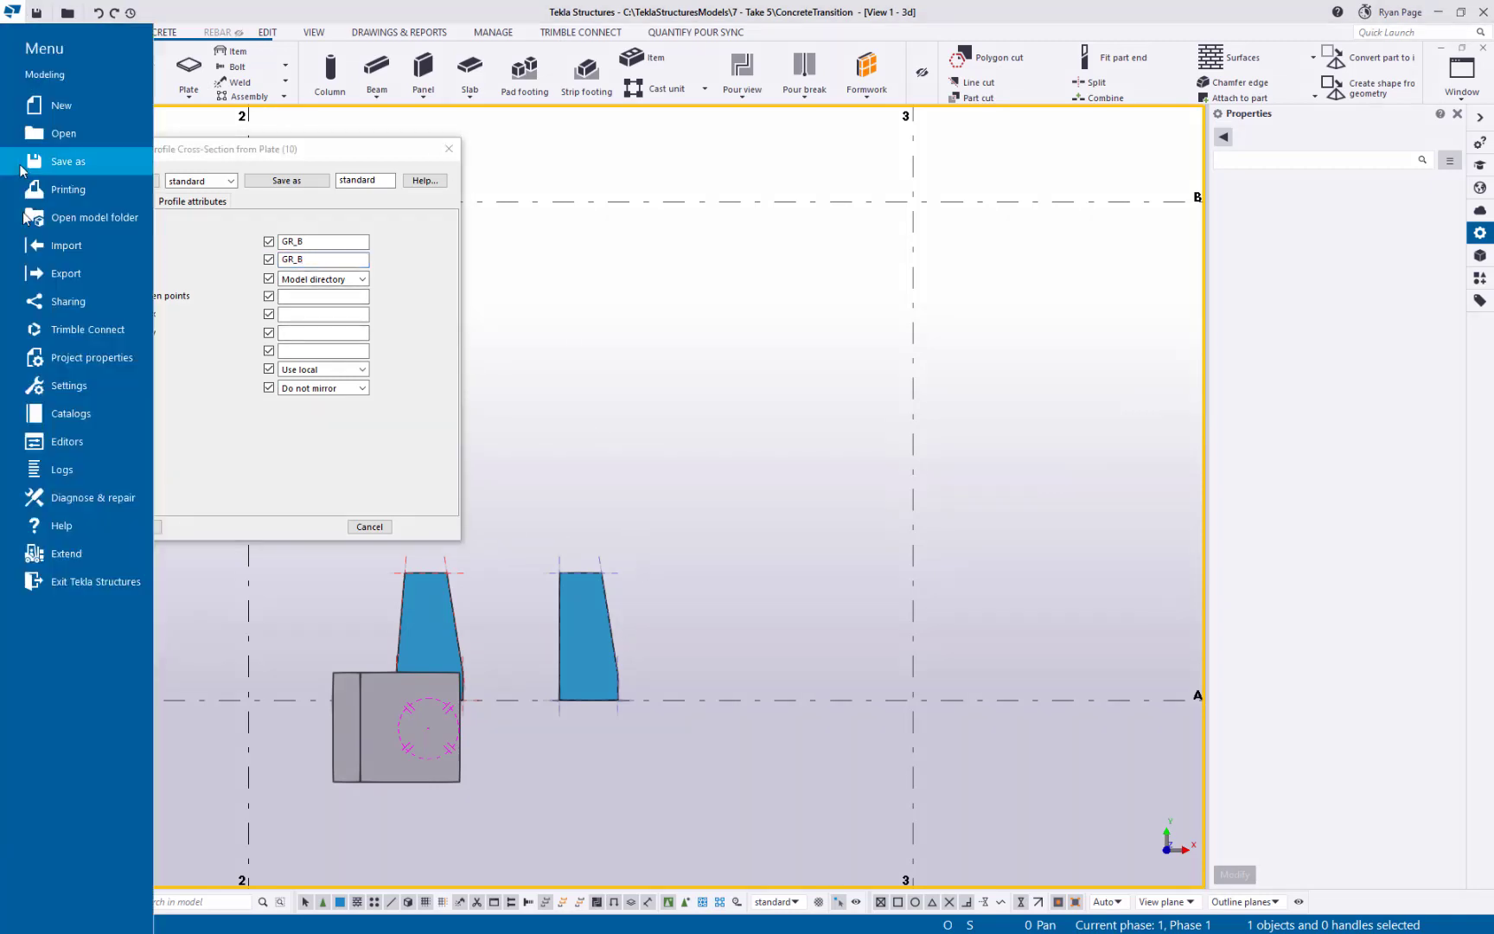
pyautogui.click(77, 411)
pyautogui.click(203, 98)
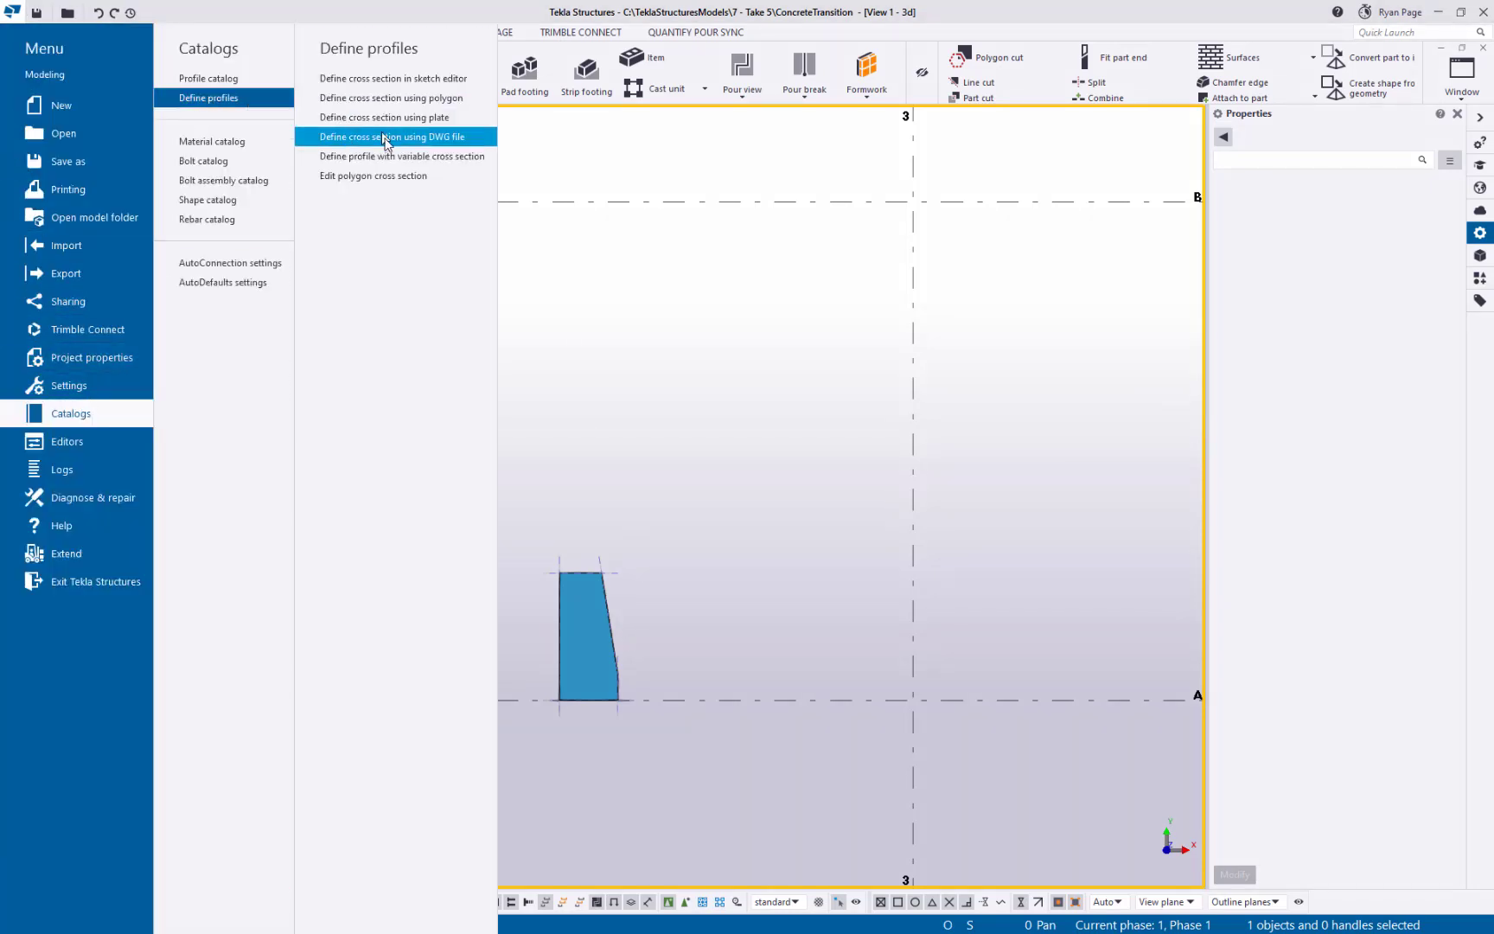
pyautogui.click(389, 117)
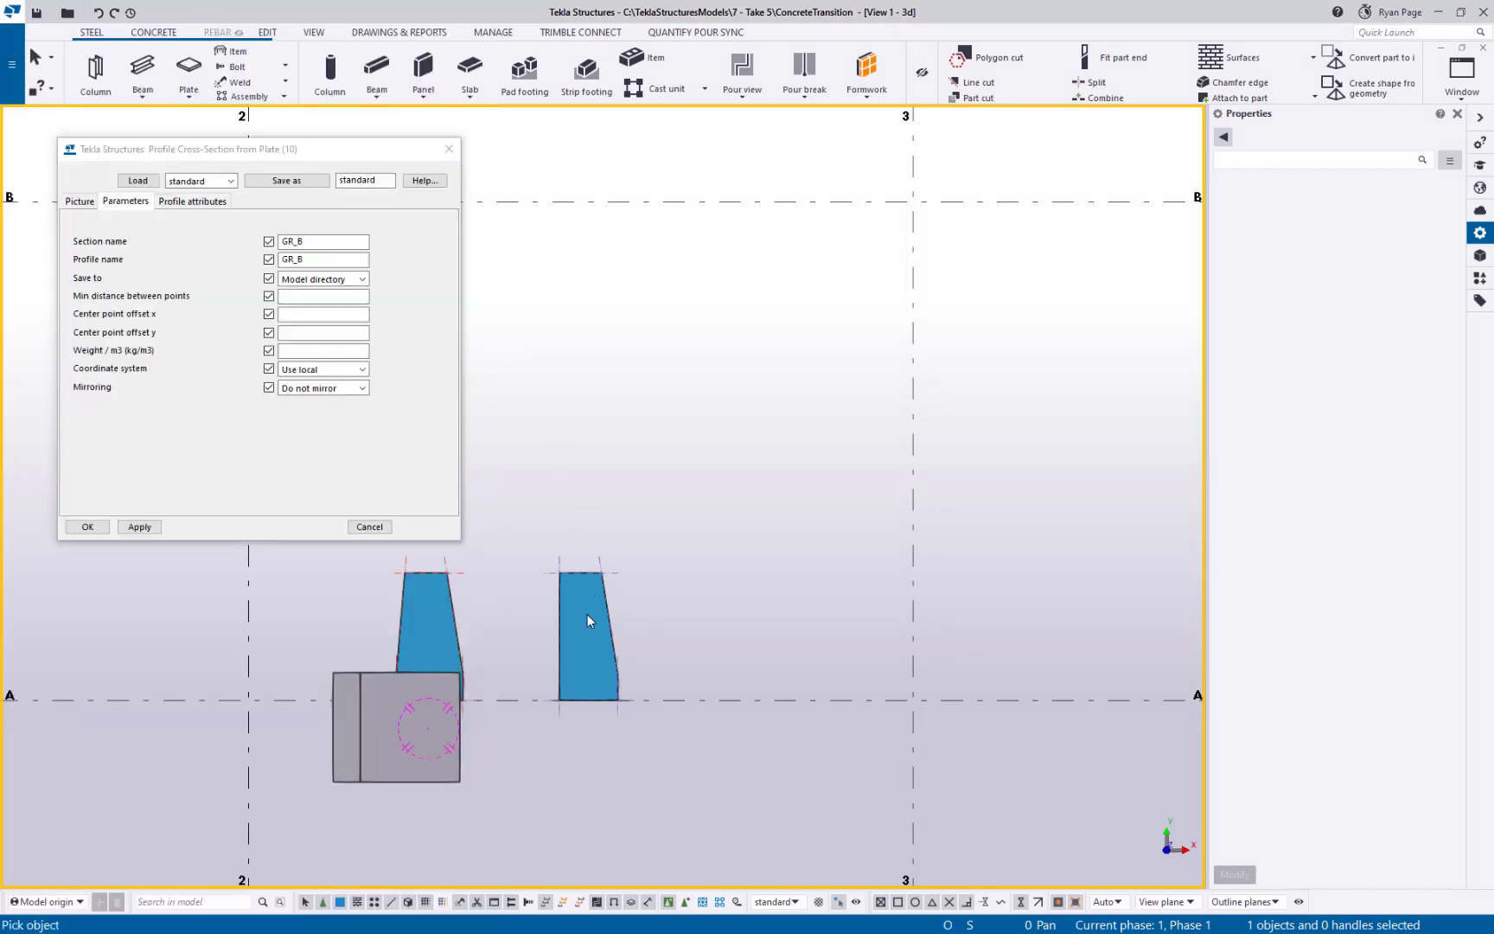
pyautogui.click(588, 621)
pyautogui.keyDown('ctrl'); pyautogui.moveTo(593, 699); pyautogui.dragTo(586, 406, button='middle'); pyautogui.keyUp('ctrl')
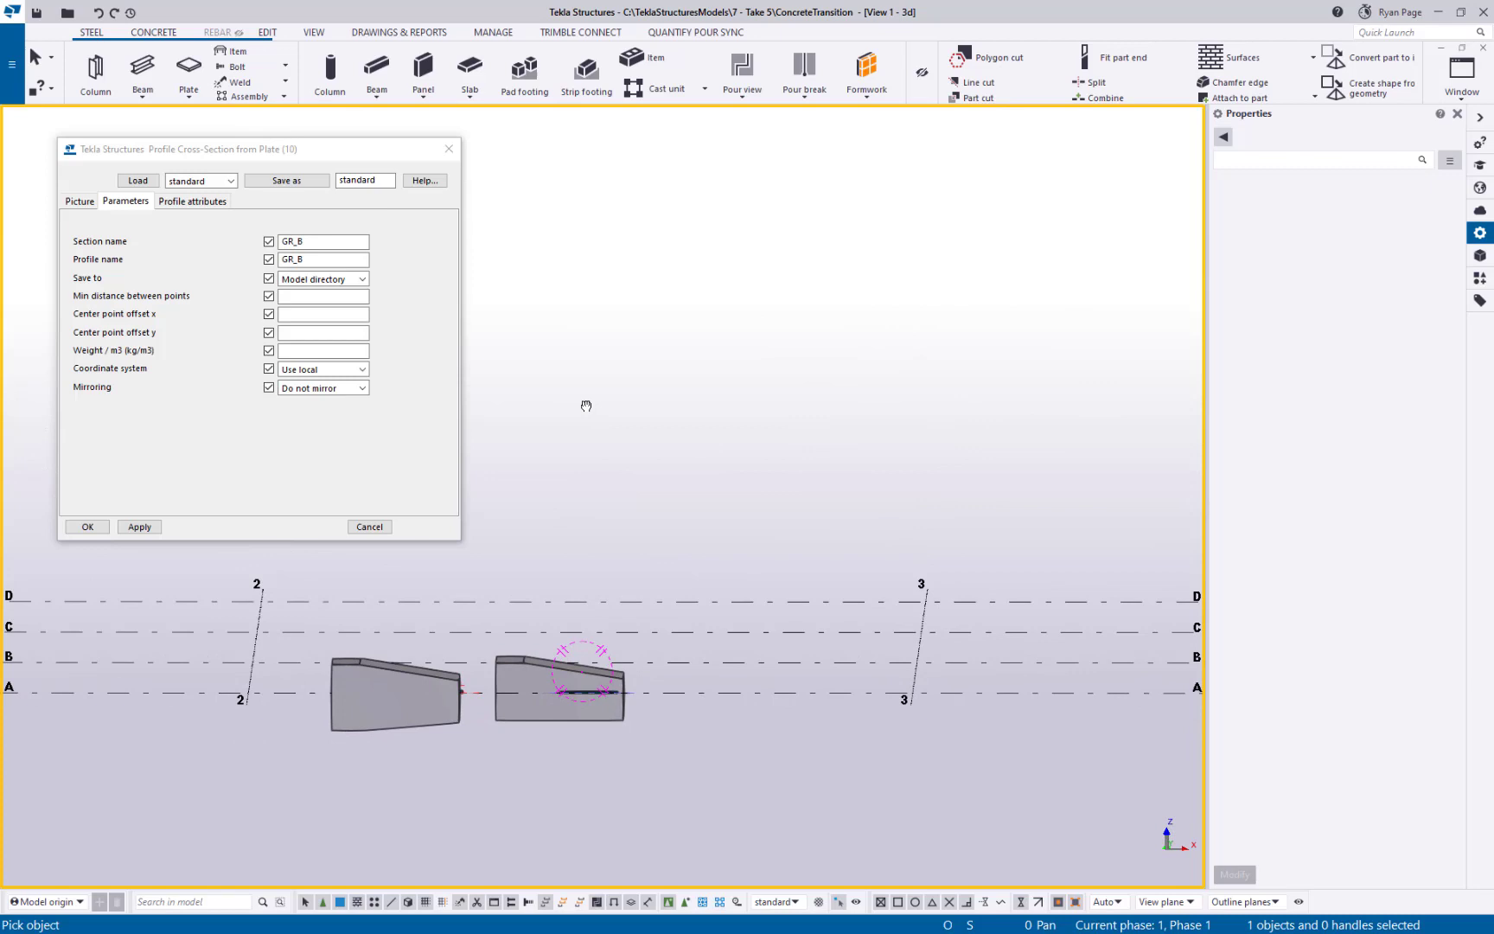
pyautogui.rightClick(601, 541)
pyautogui.click(671, 545)
pyautogui.keyDown('ctrl'); pyautogui.moveTo(677, 550); pyautogui.dragTo(607, 747, button='middle'); pyautogui.keyUp('ctrl')
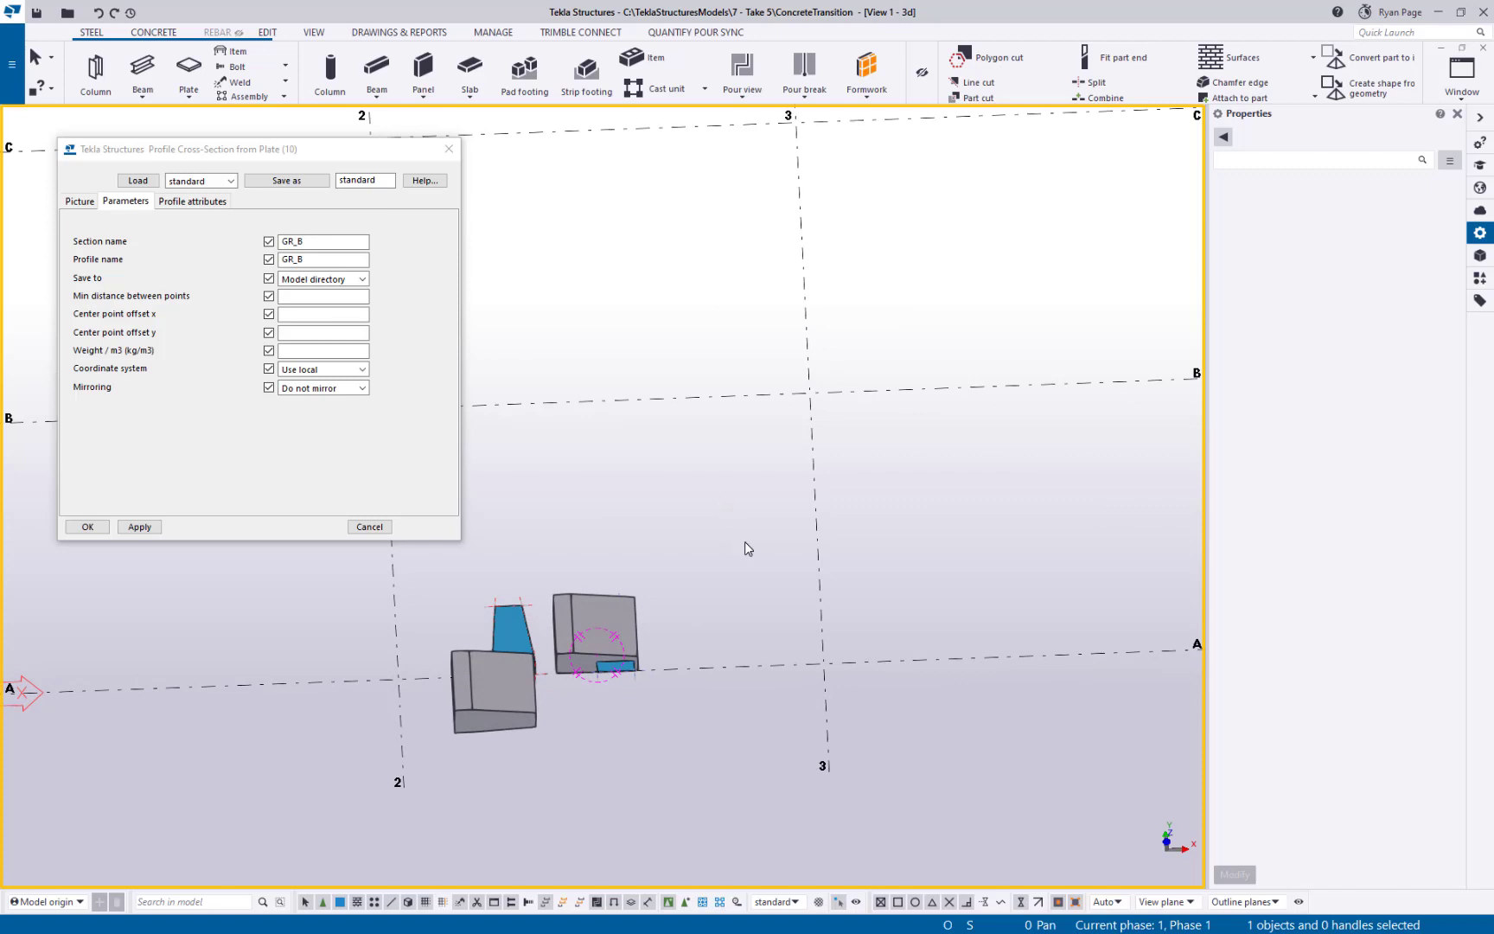
# Return to the plan view, close the cross-section dialog and save the model.
pyautogui.hotkey('ctrl', 'p')
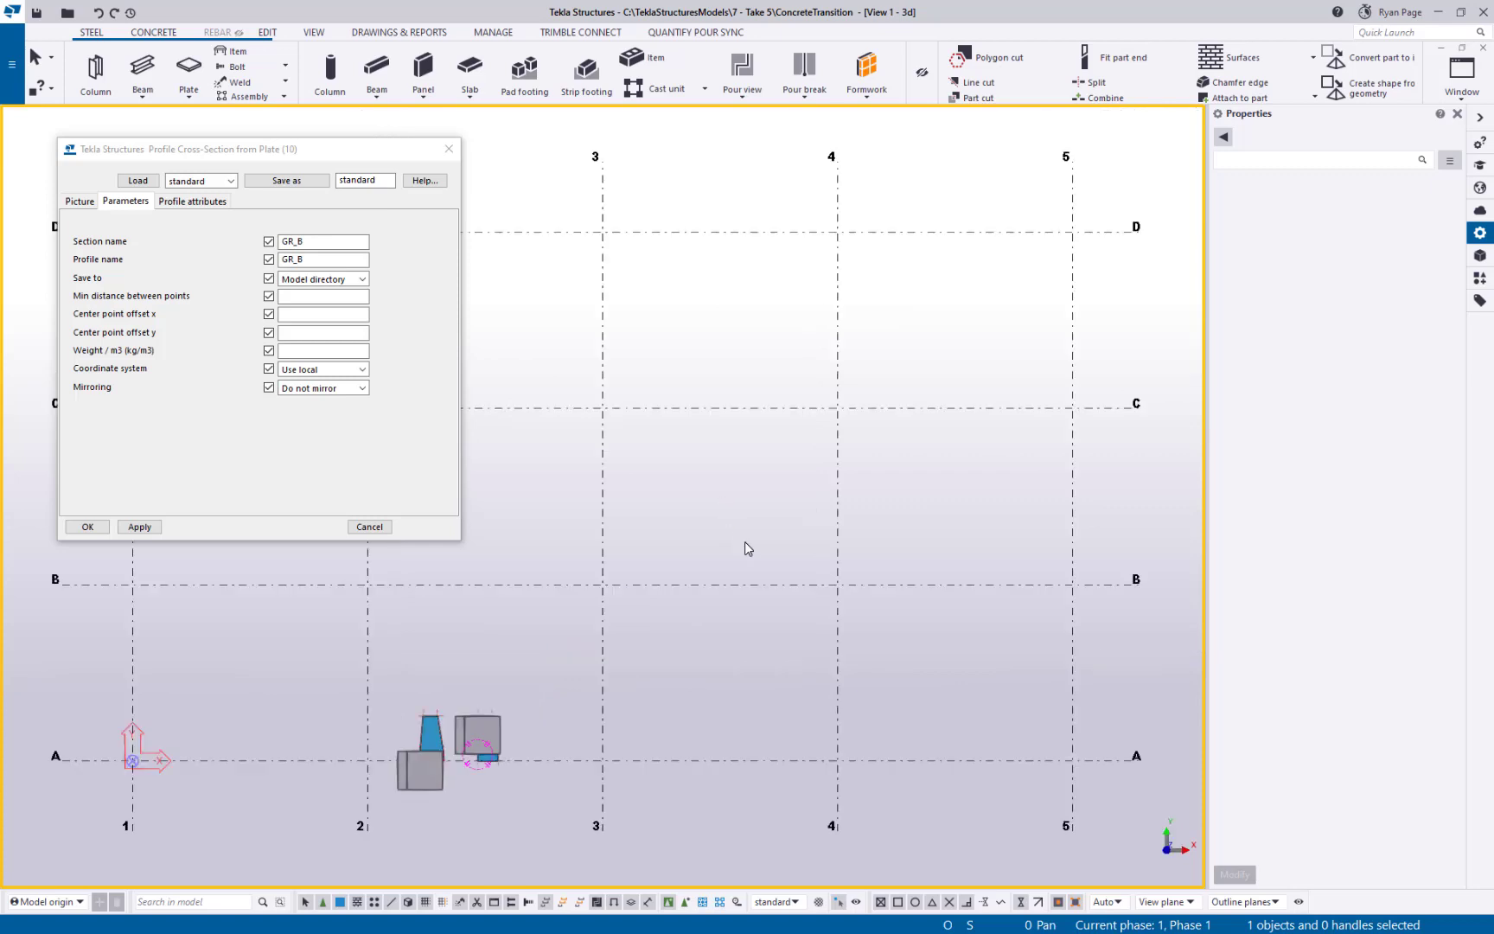
pyautogui.click(450, 148)
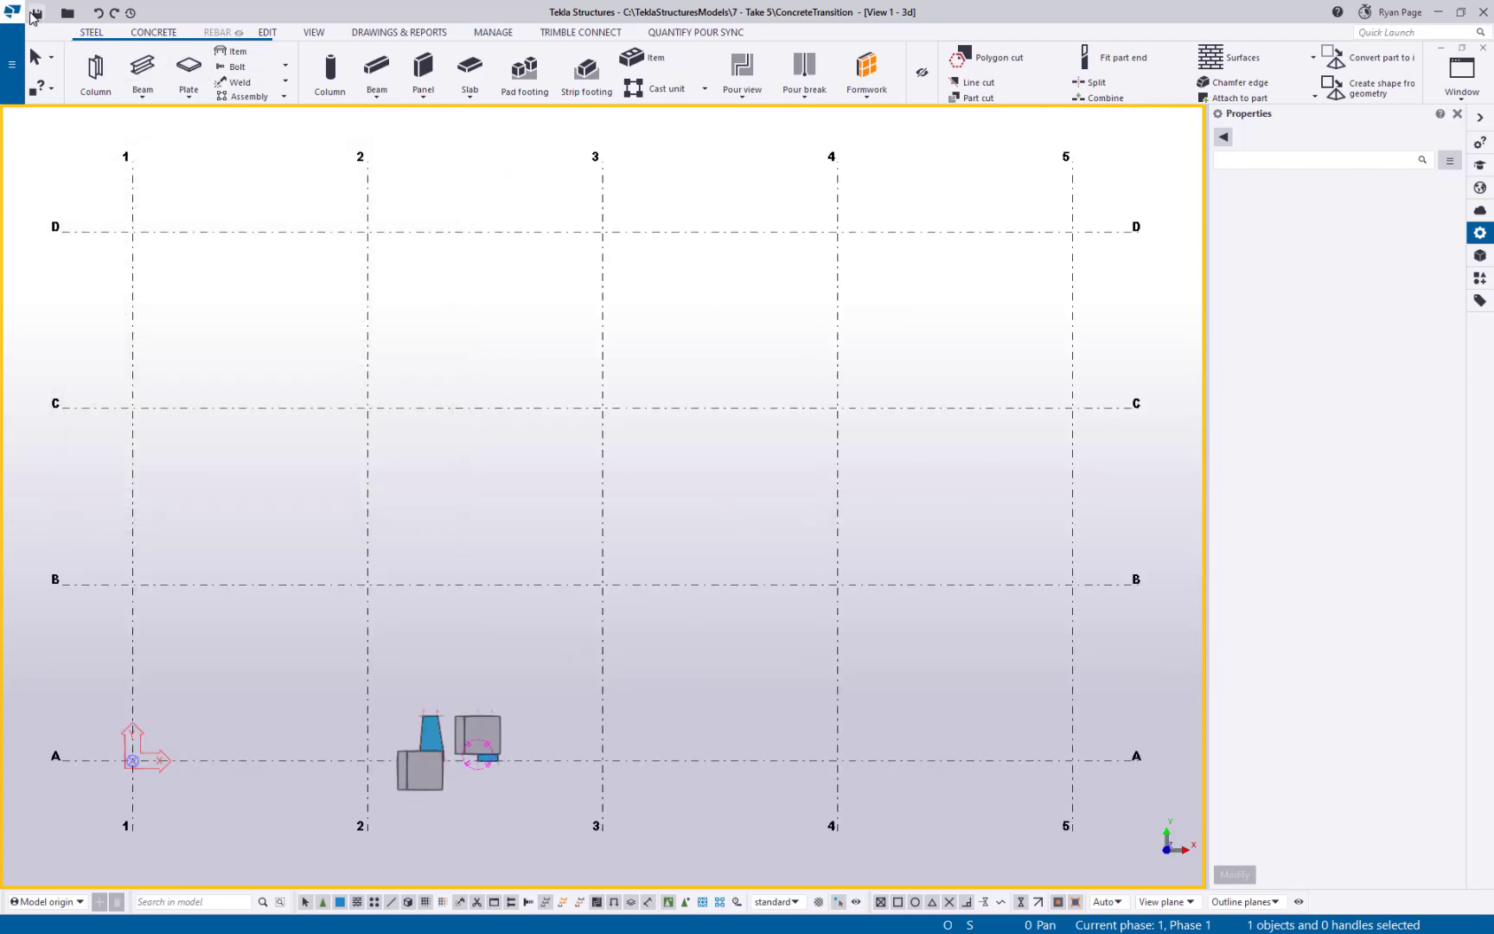
pyautogui.hotkey('ctrl', 's')
# Model a concrete beam along grid line B from grid 2 to grid 3 and end the beam command.
pyautogui.click(157, 39)
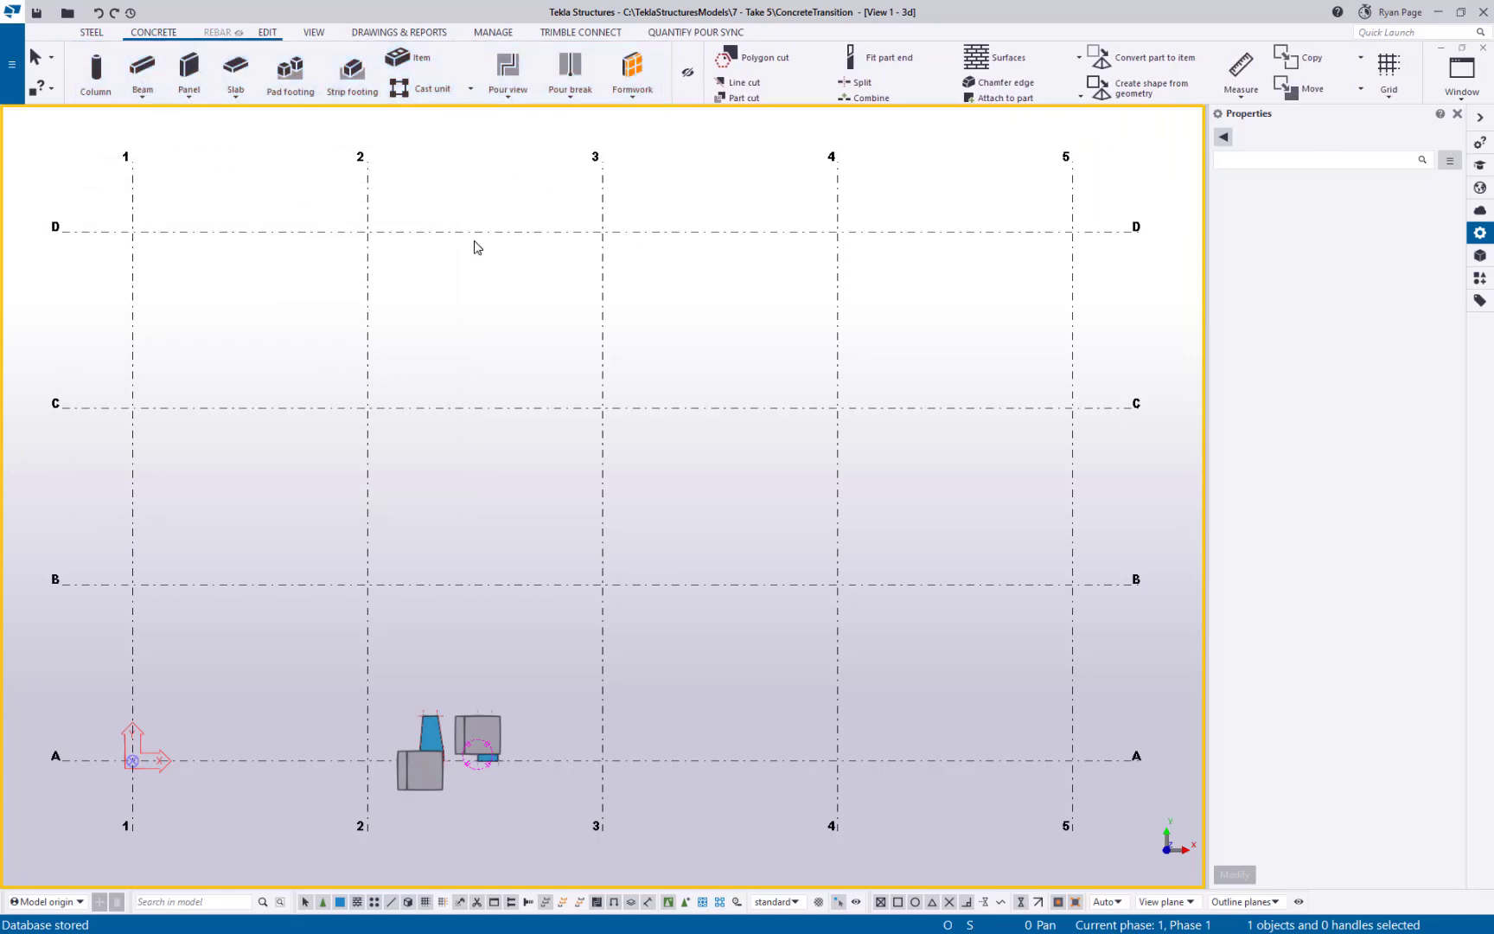
pyautogui.click(143, 70)
pyautogui.scroll(3, 387, 532)
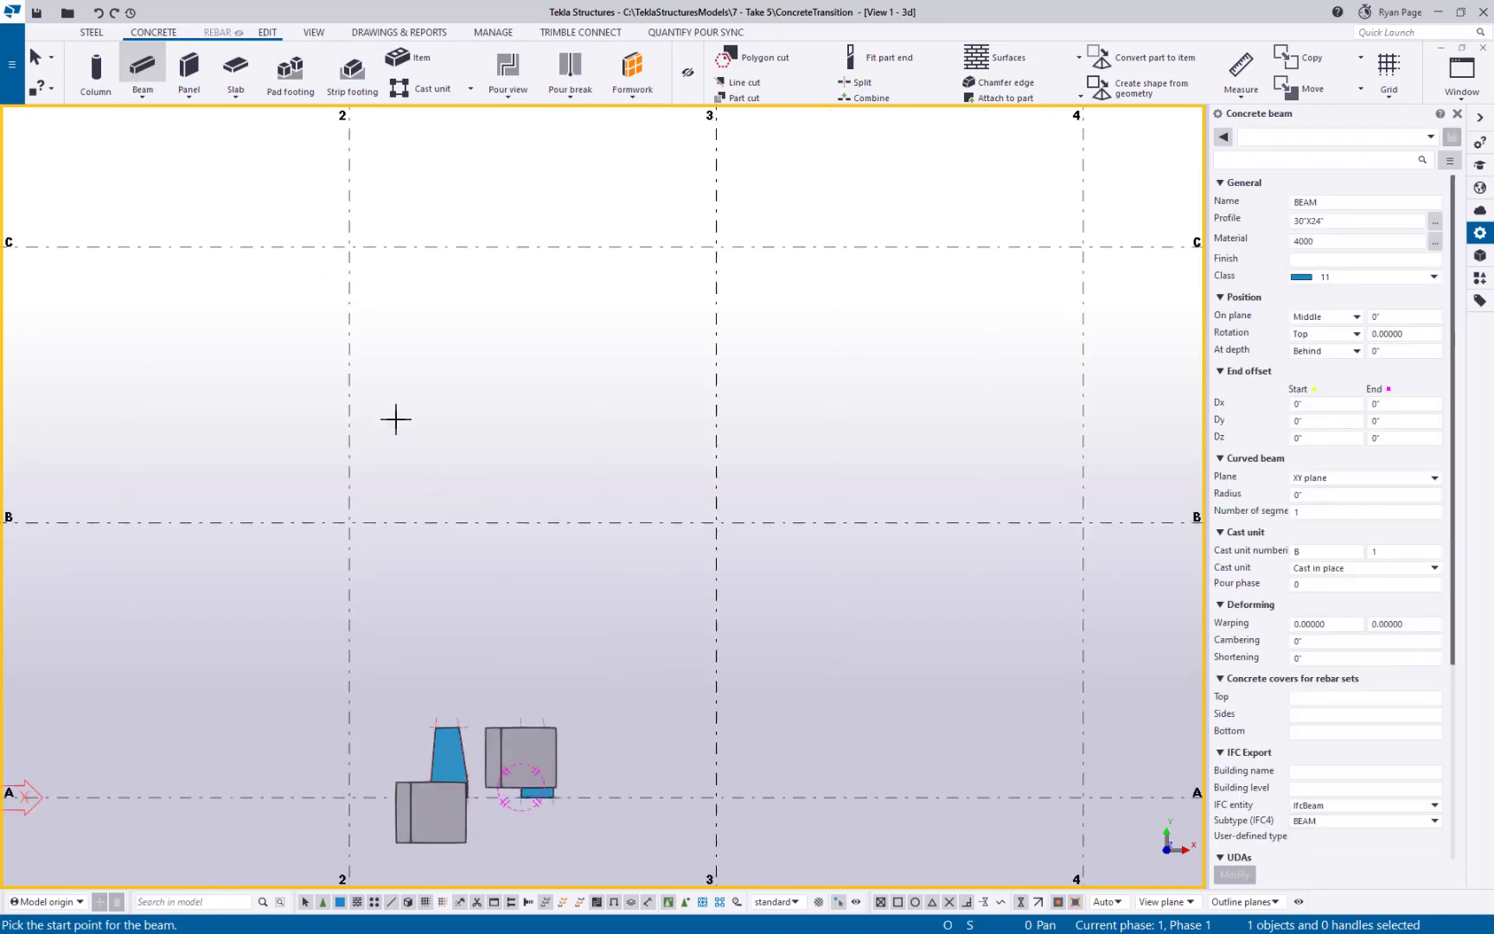
pyautogui.click(311, 571)
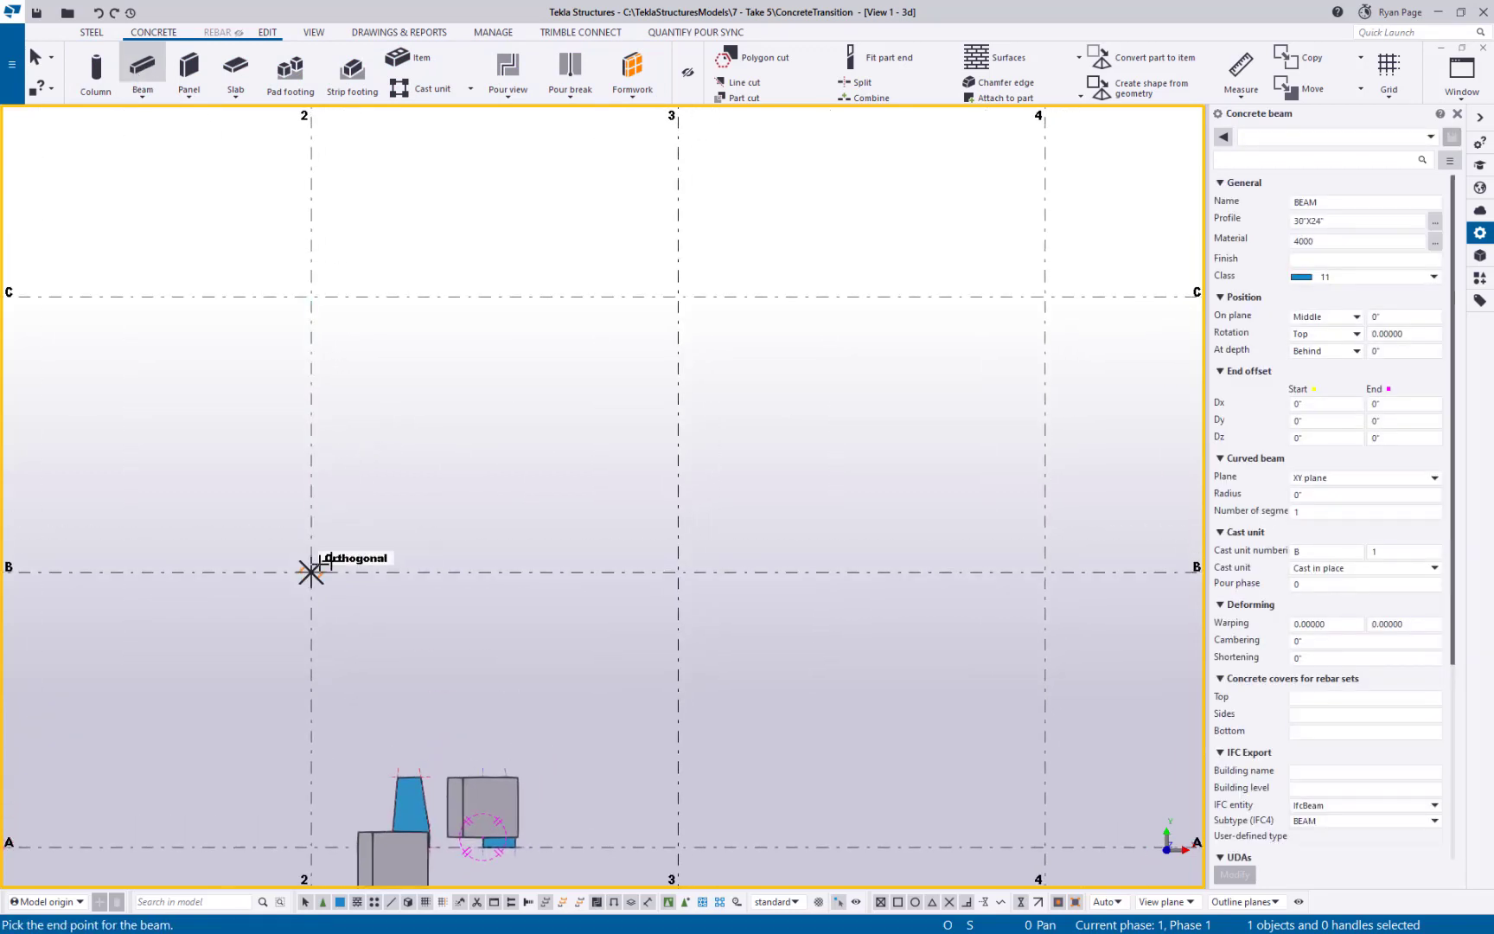
pyautogui.click(678, 571)
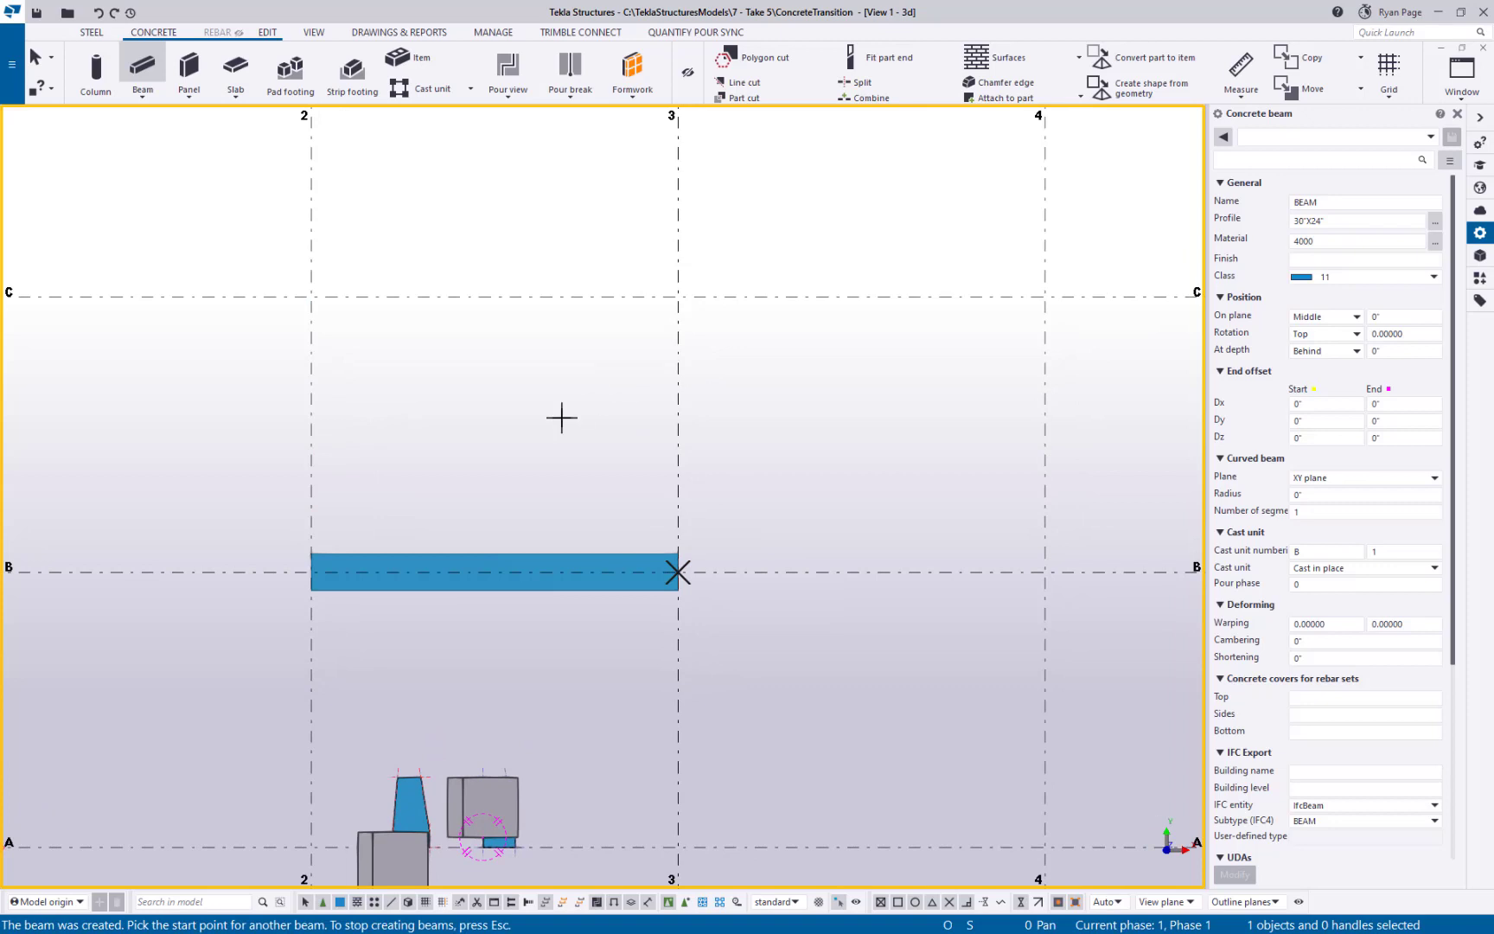
pyautogui.rightClick(607, 426)
pyautogui.click(618, 431)
# Assign the user-defined GR_A profile from the profile catalog to the new beam and apply the modification.
pyautogui.scroll(2, 427, 591)
pyautogui.hotkey('ctrl', 'p')
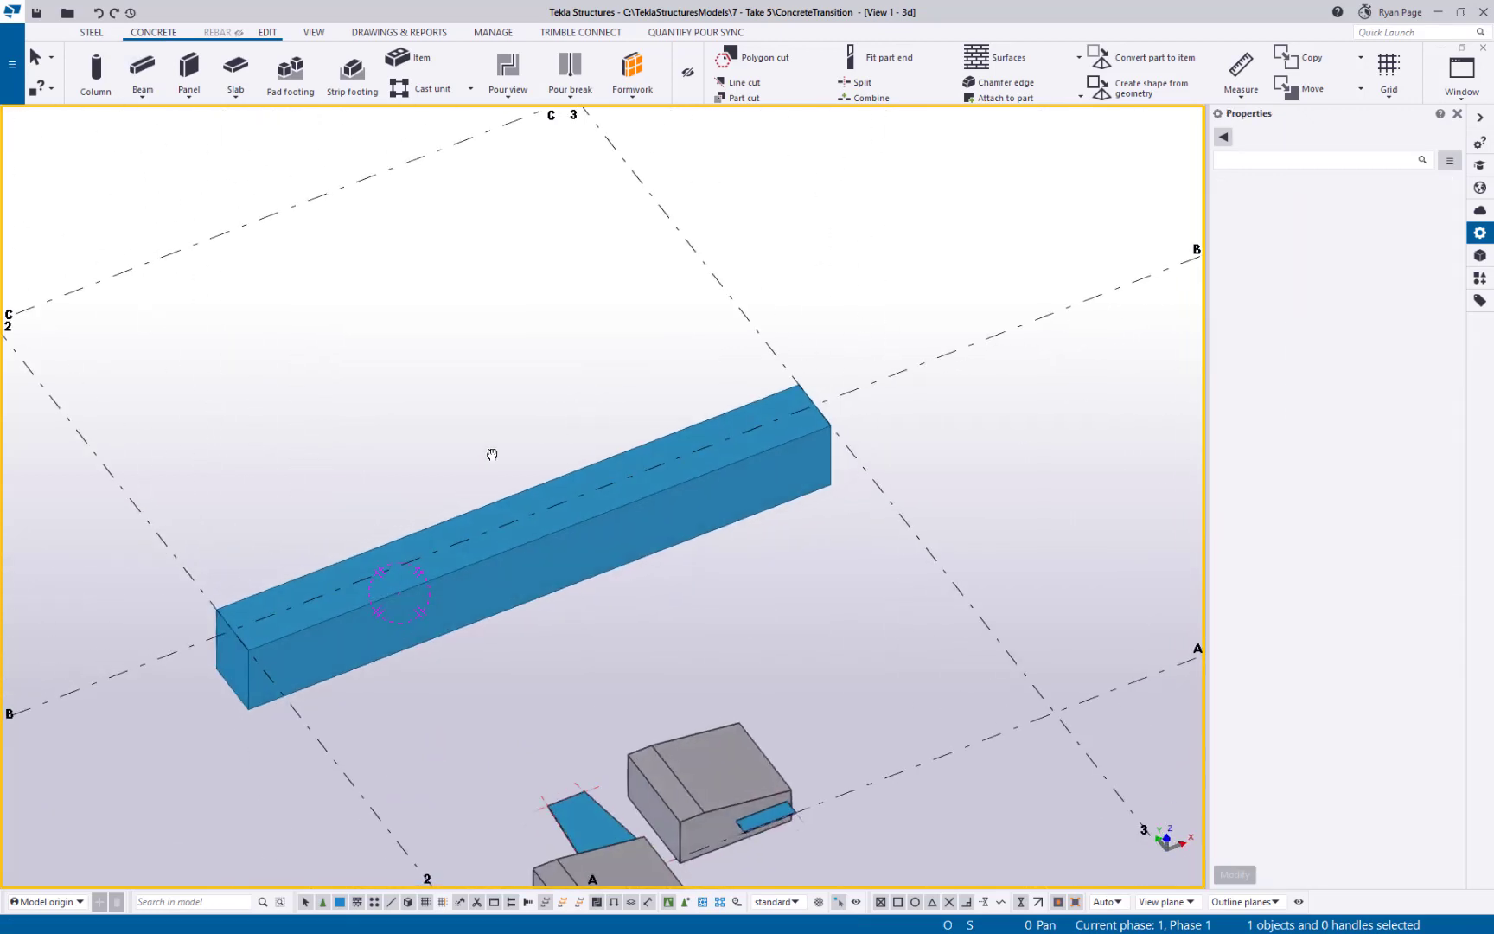
pyautogui.click(544, 578)
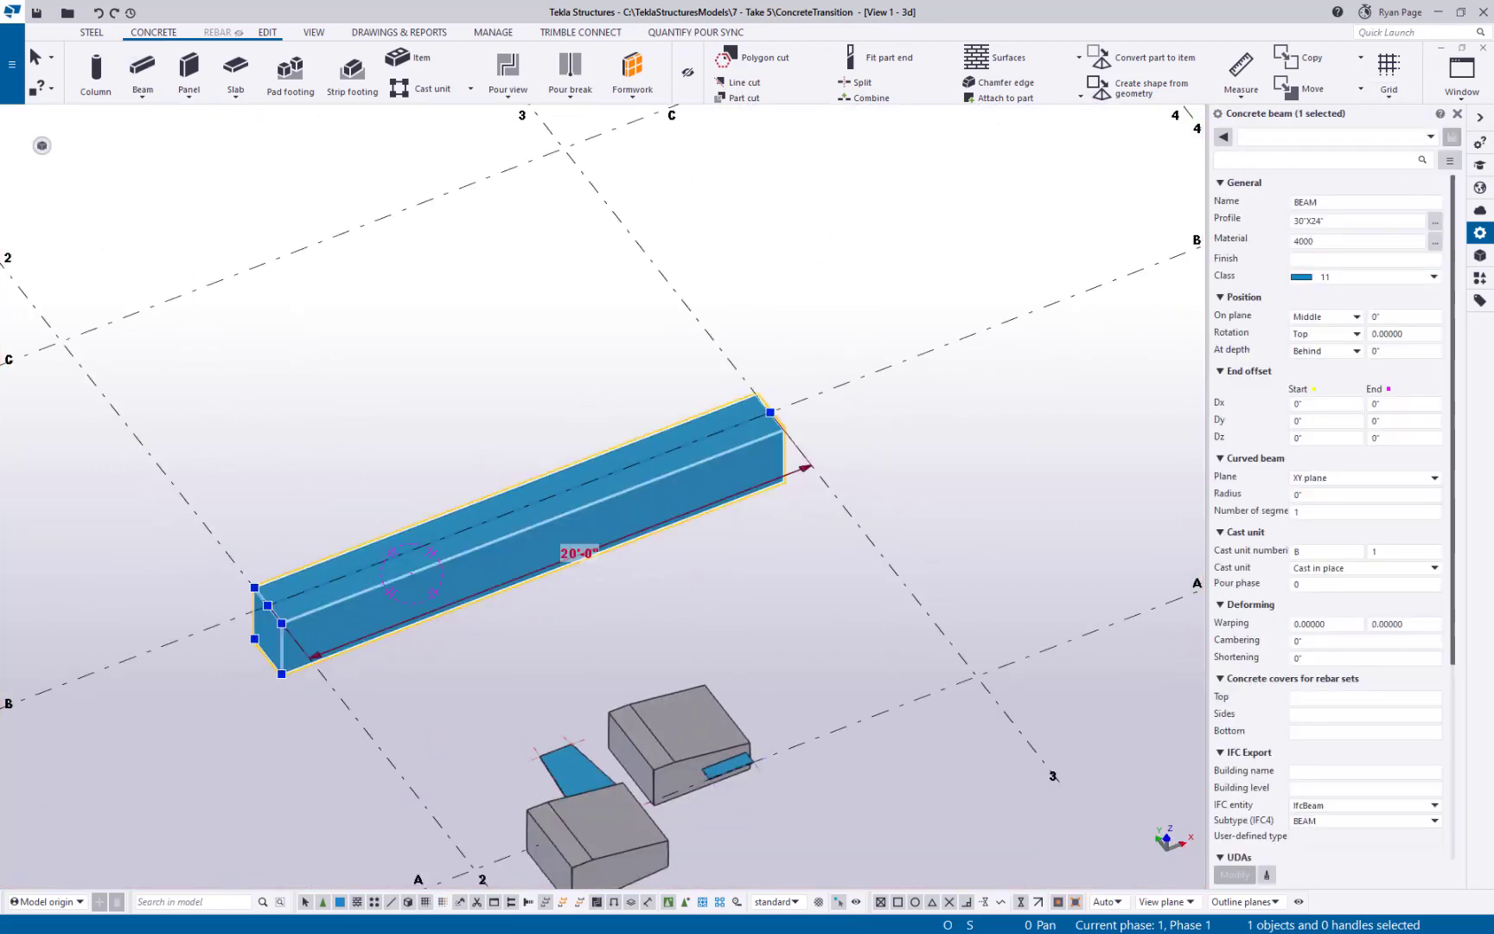
pyautogui.click(1435, 221)
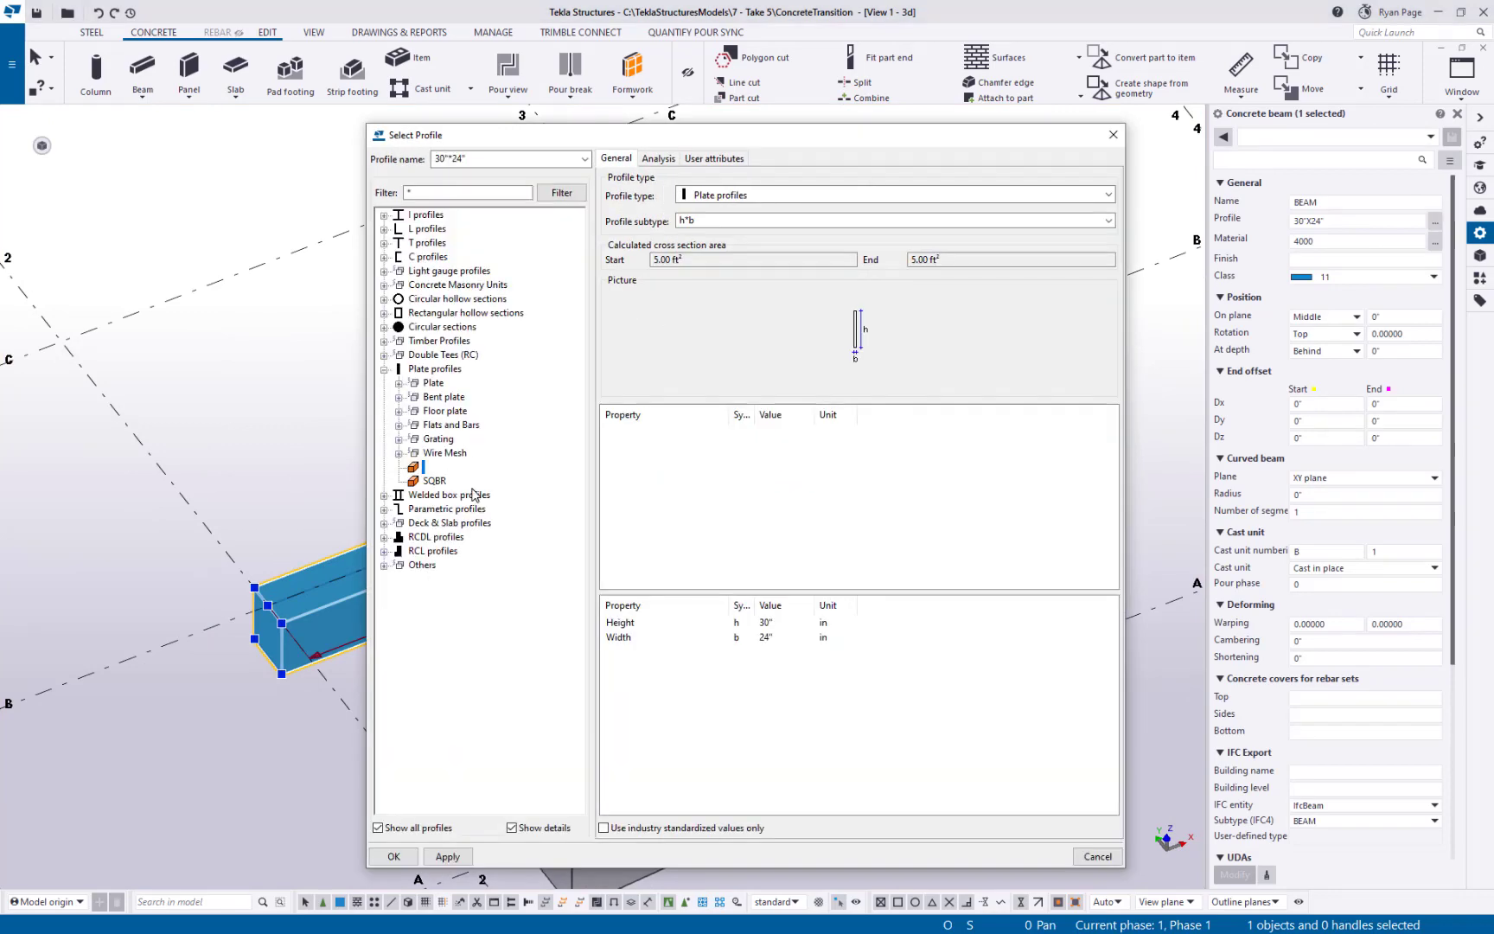
pyautogui.click(386, 564)
pyautogui.click(436, 636)
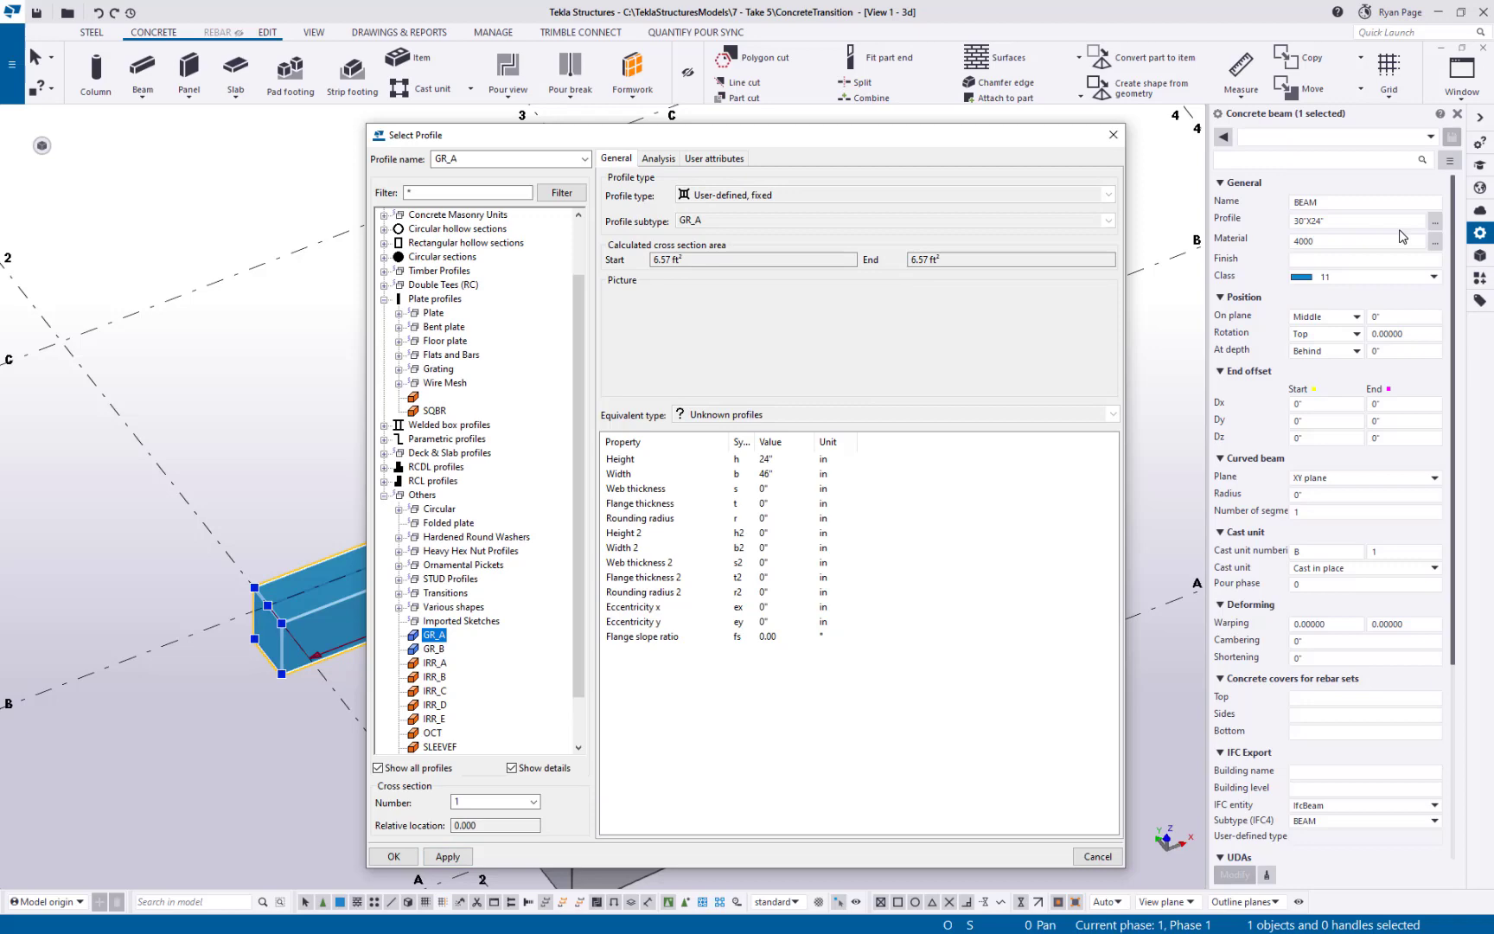
pyautogui.click(447, 856)
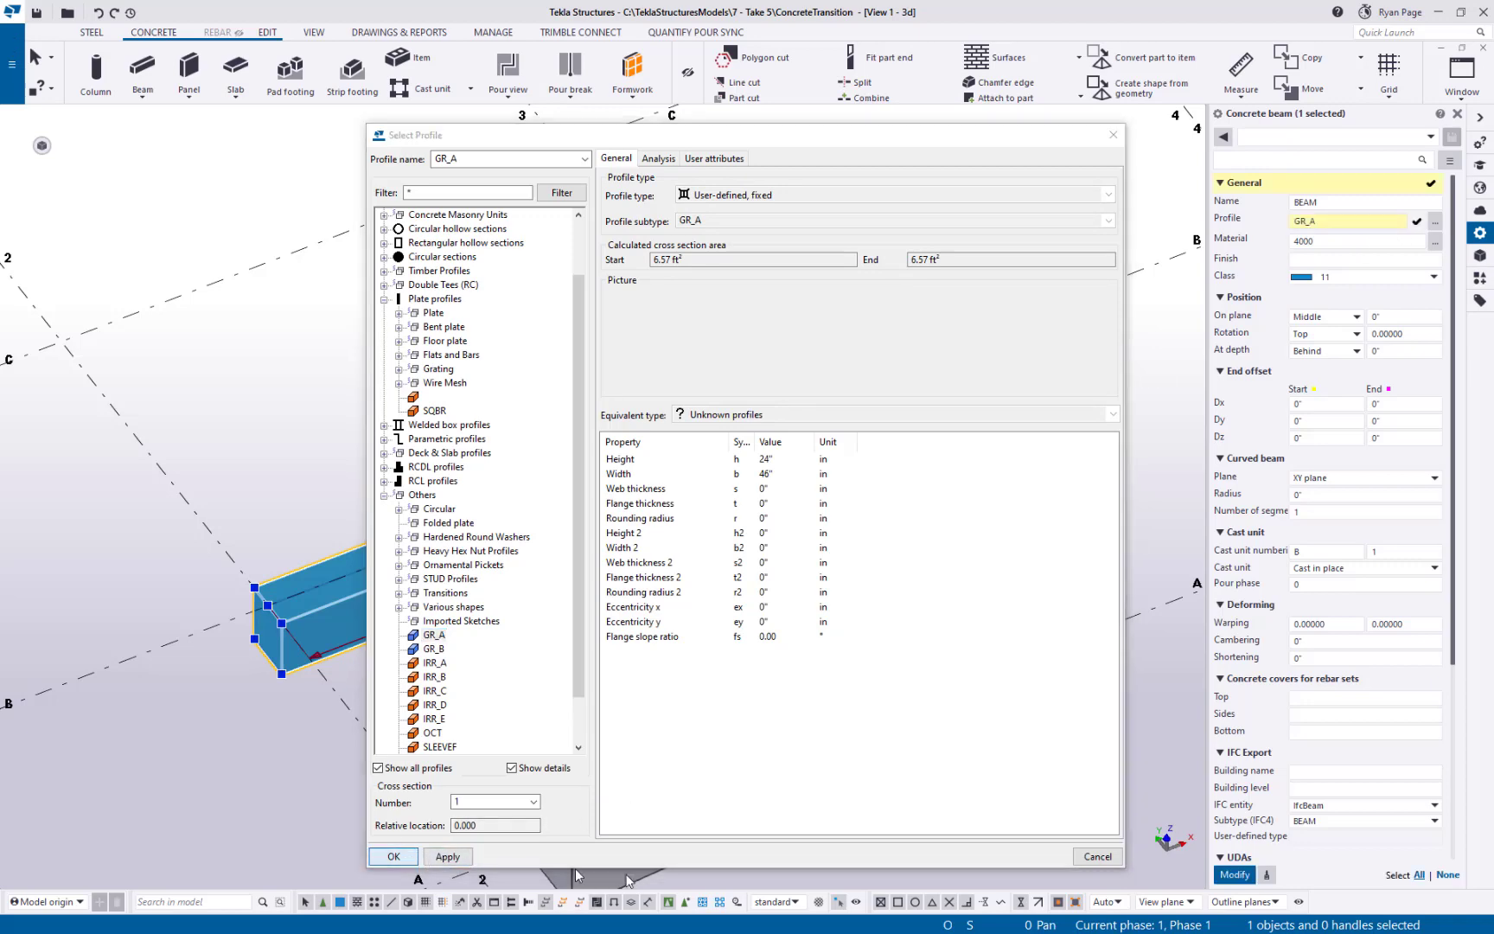
pyautogui.click(1098, 856)
pyautogui.click(1235, 875)
# Rotate the beam to Back and position it Middle on plane and Front at depth, so it stands upright on the grid line.
pyautogui.moveTo(417, 660); pyautogui.dragTo(665, 511, button='middle')
pyautogui.scroll(5, 580, 518)
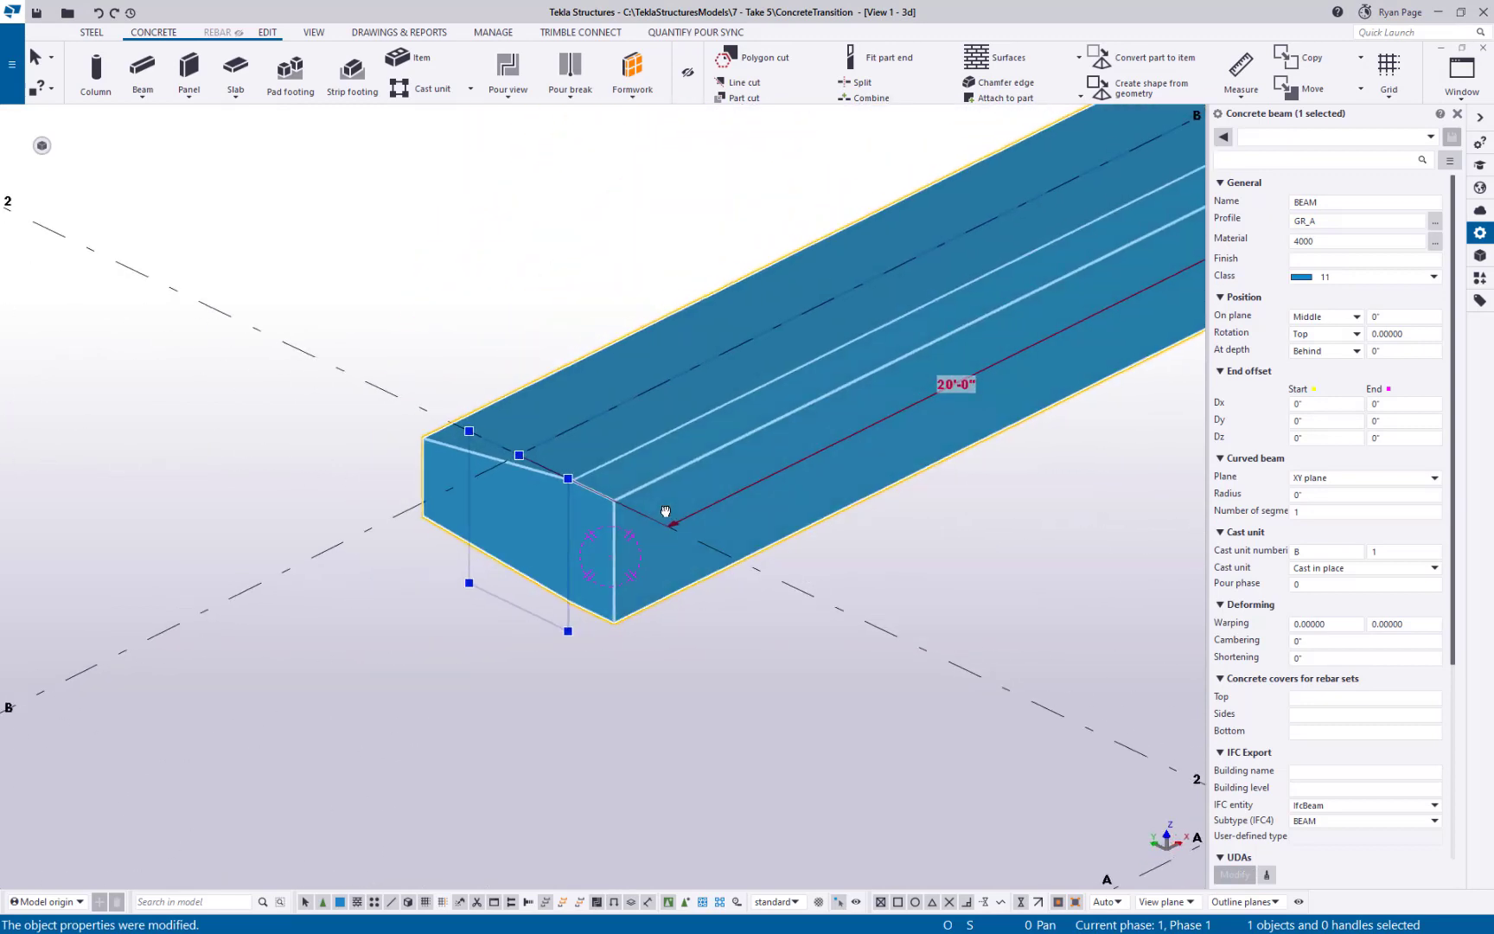
pyautogui.moveTo(42, 145)
pyautogui.click(108, 171)
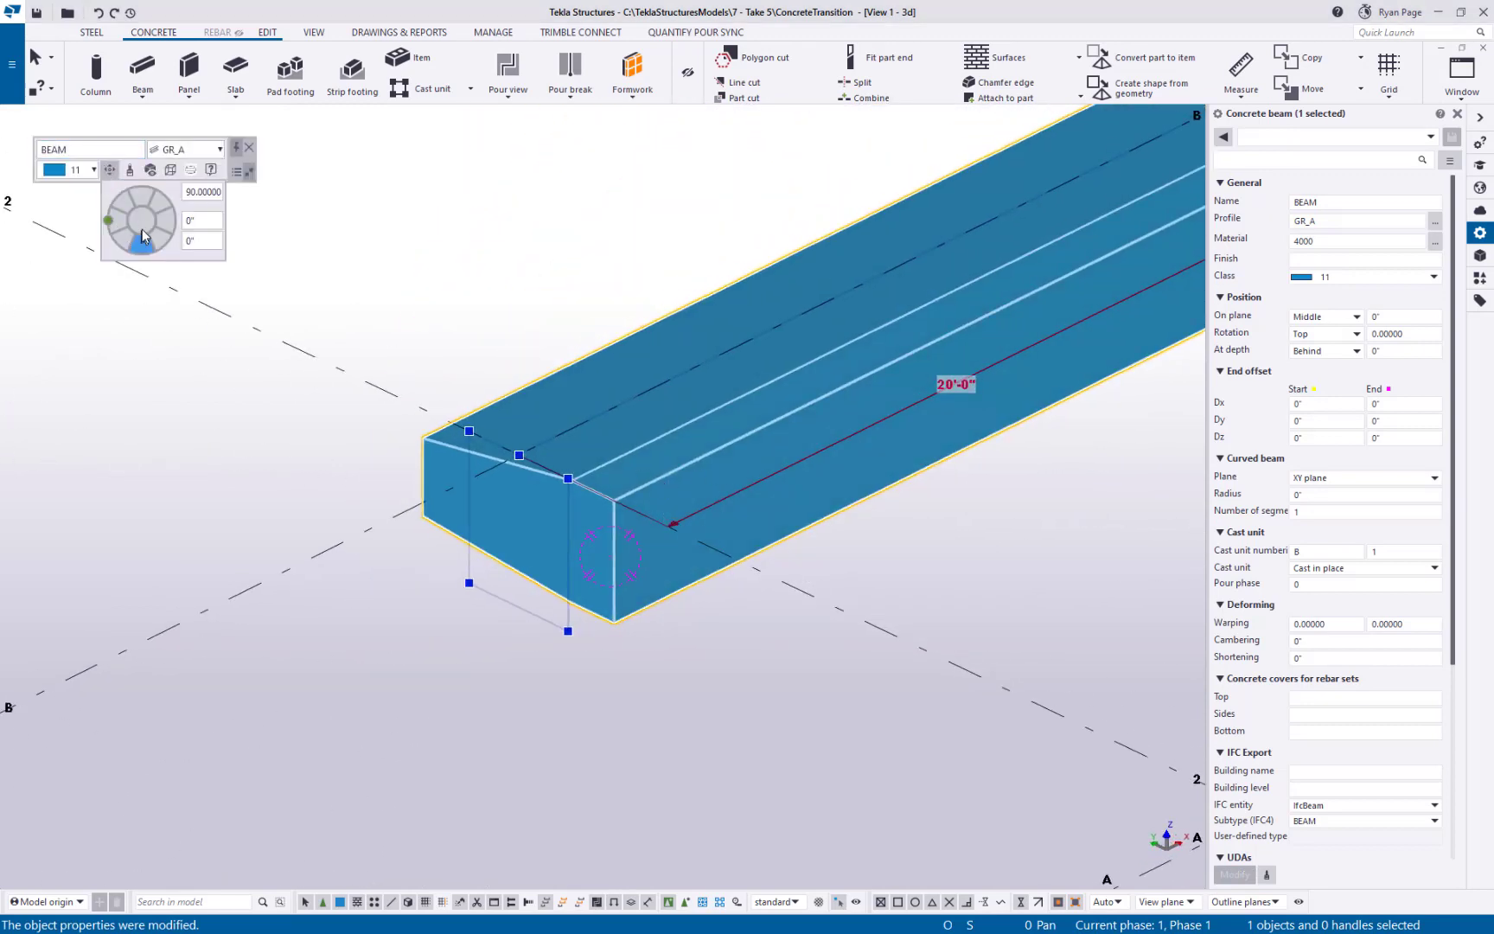
pyautogui.click(145, 228)
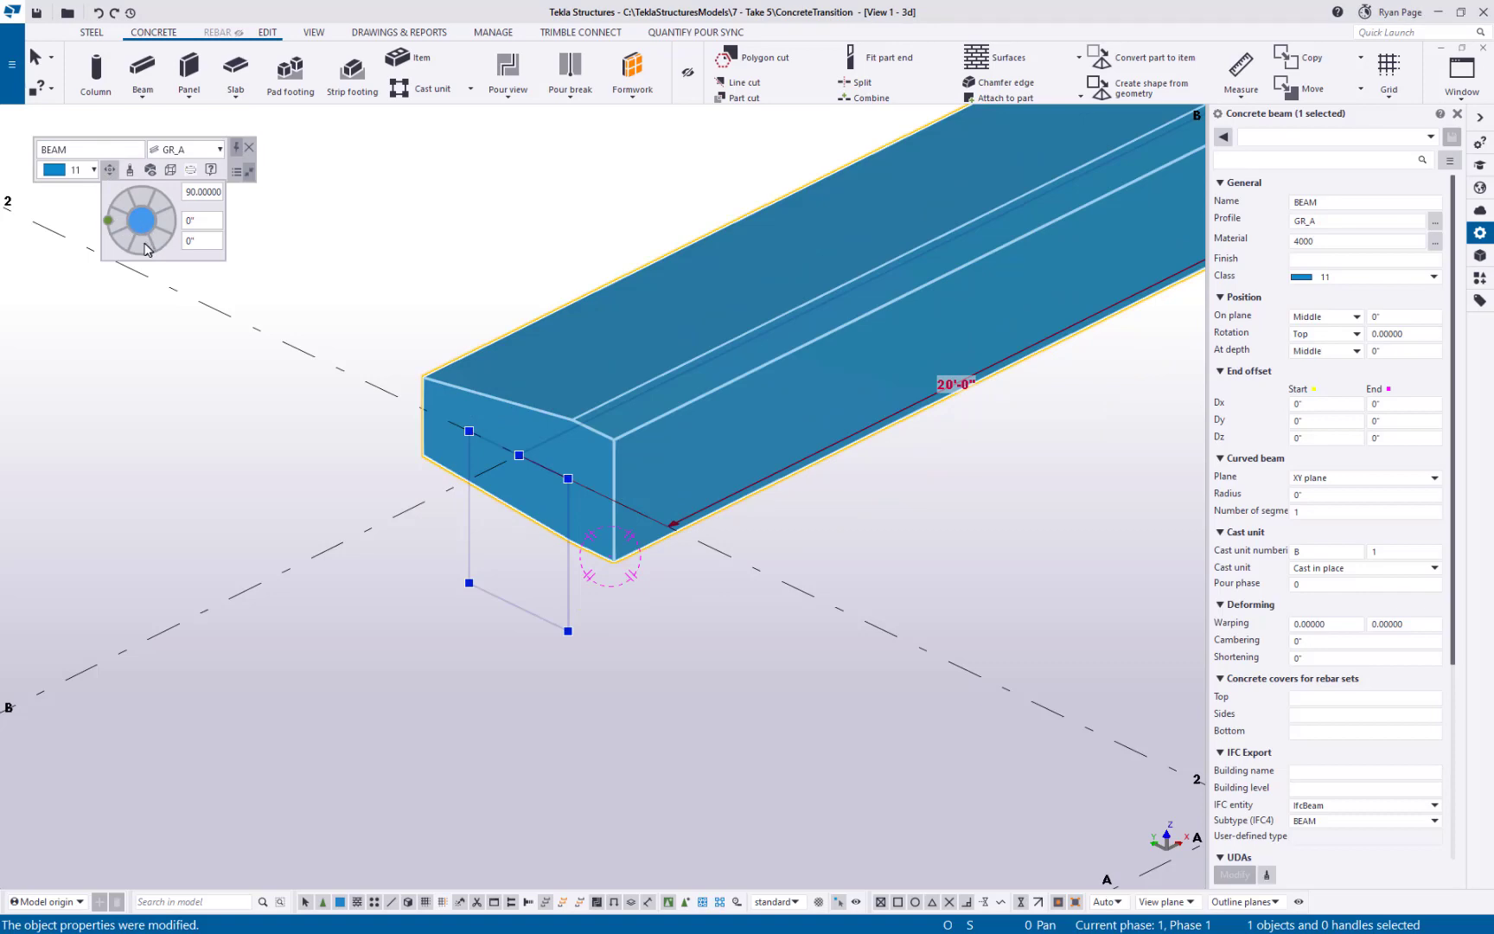
pyautogui.click(145, 249)
pyautogui.moveTo(111, 225); pyautogui.dragTo(143, 253)
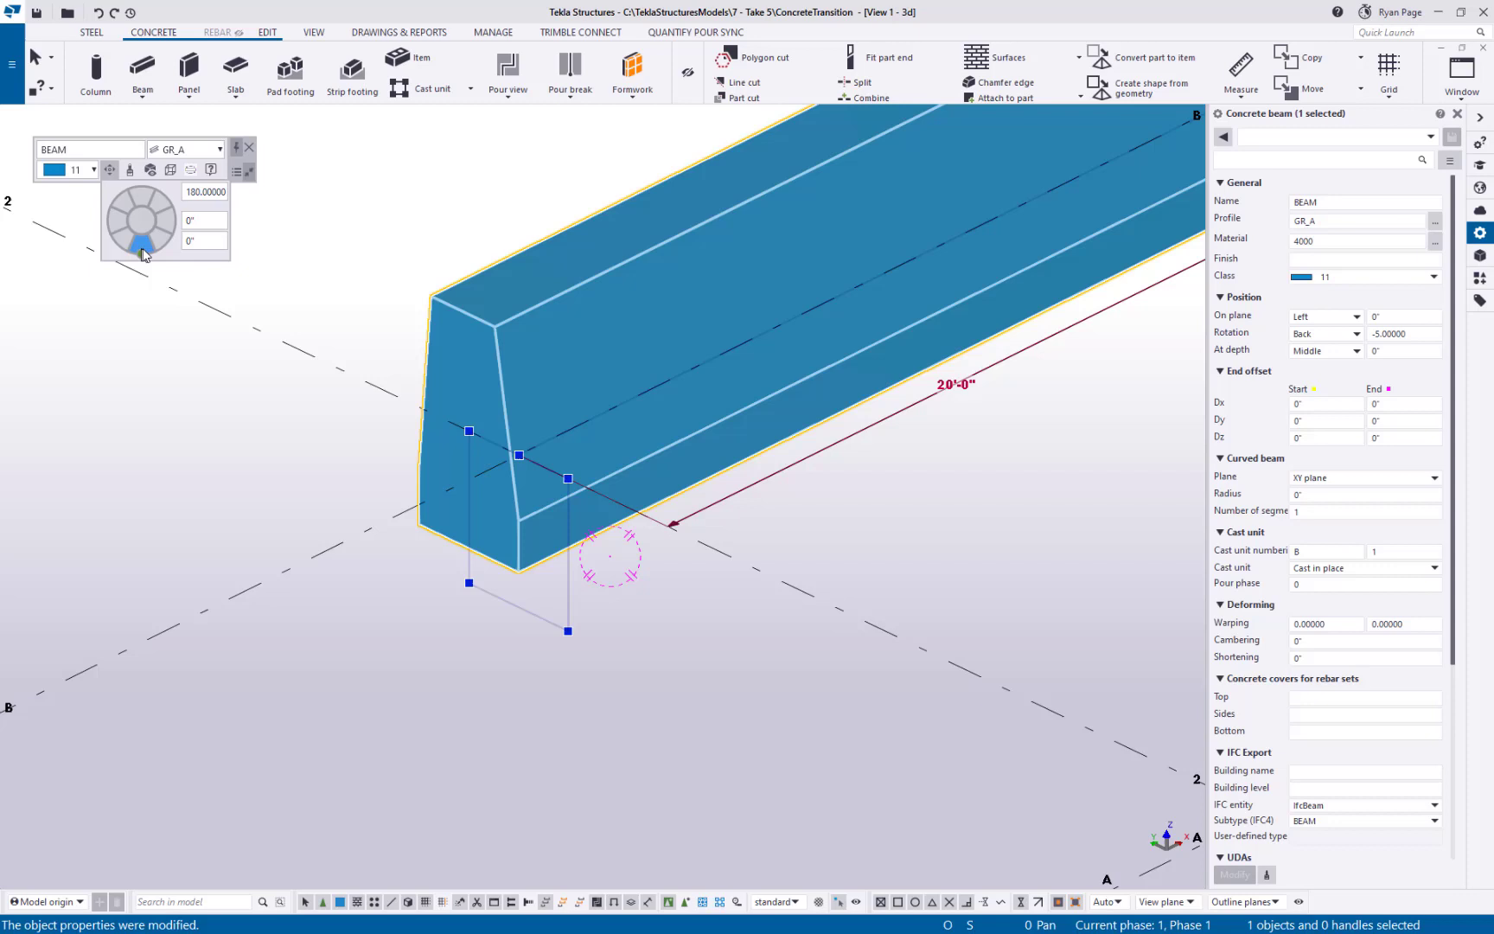
pyautogui.click(143, 253)
pyautogui.click(143, 218)
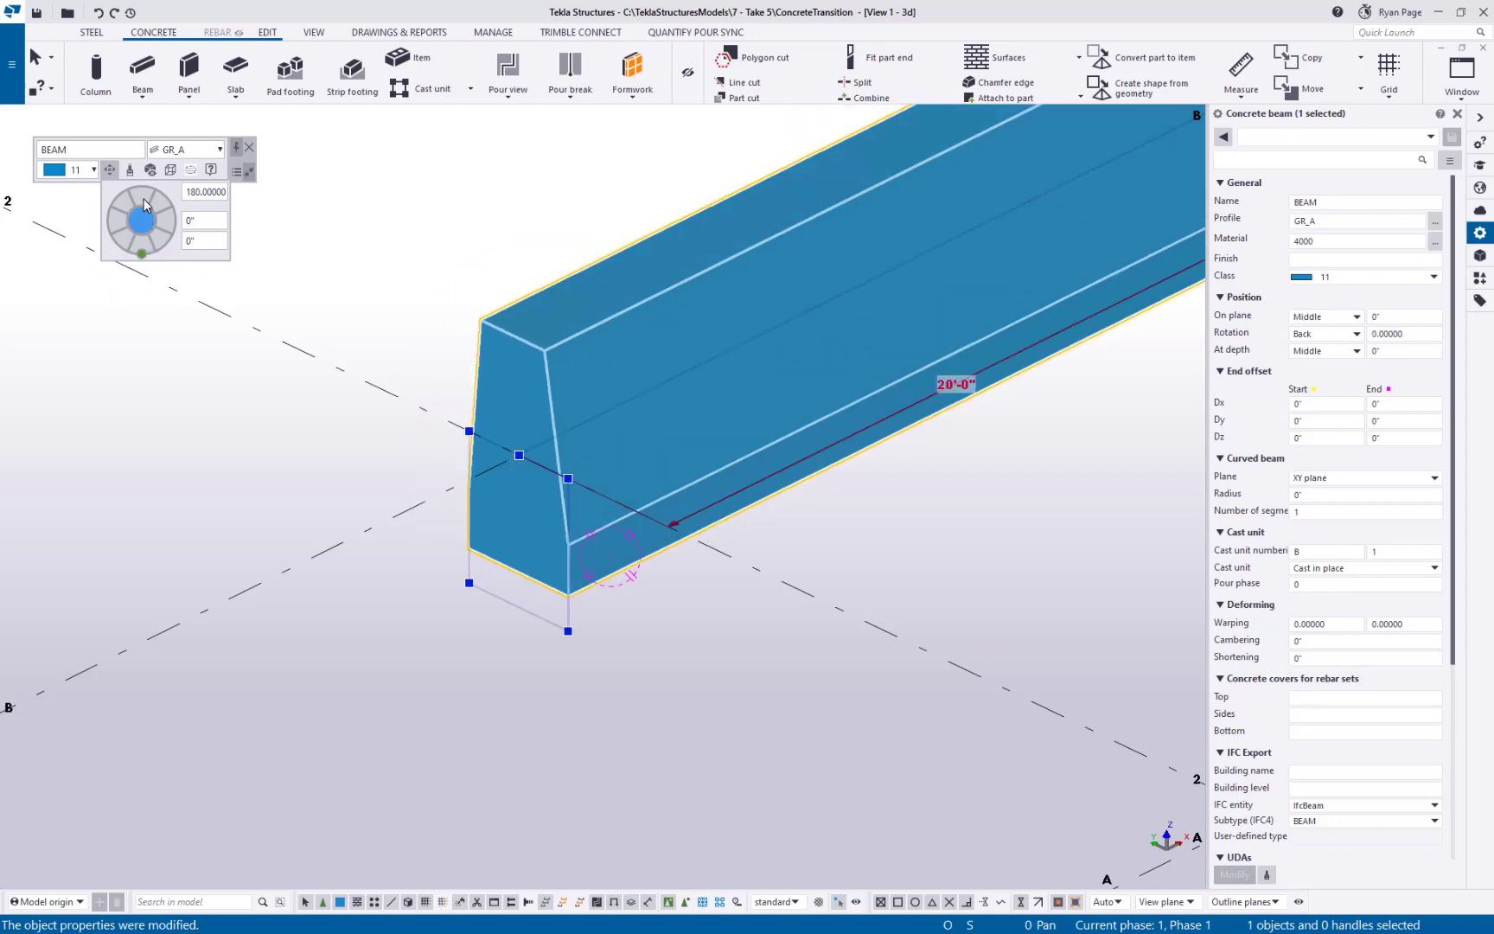
pyautogui.click(117, 222)
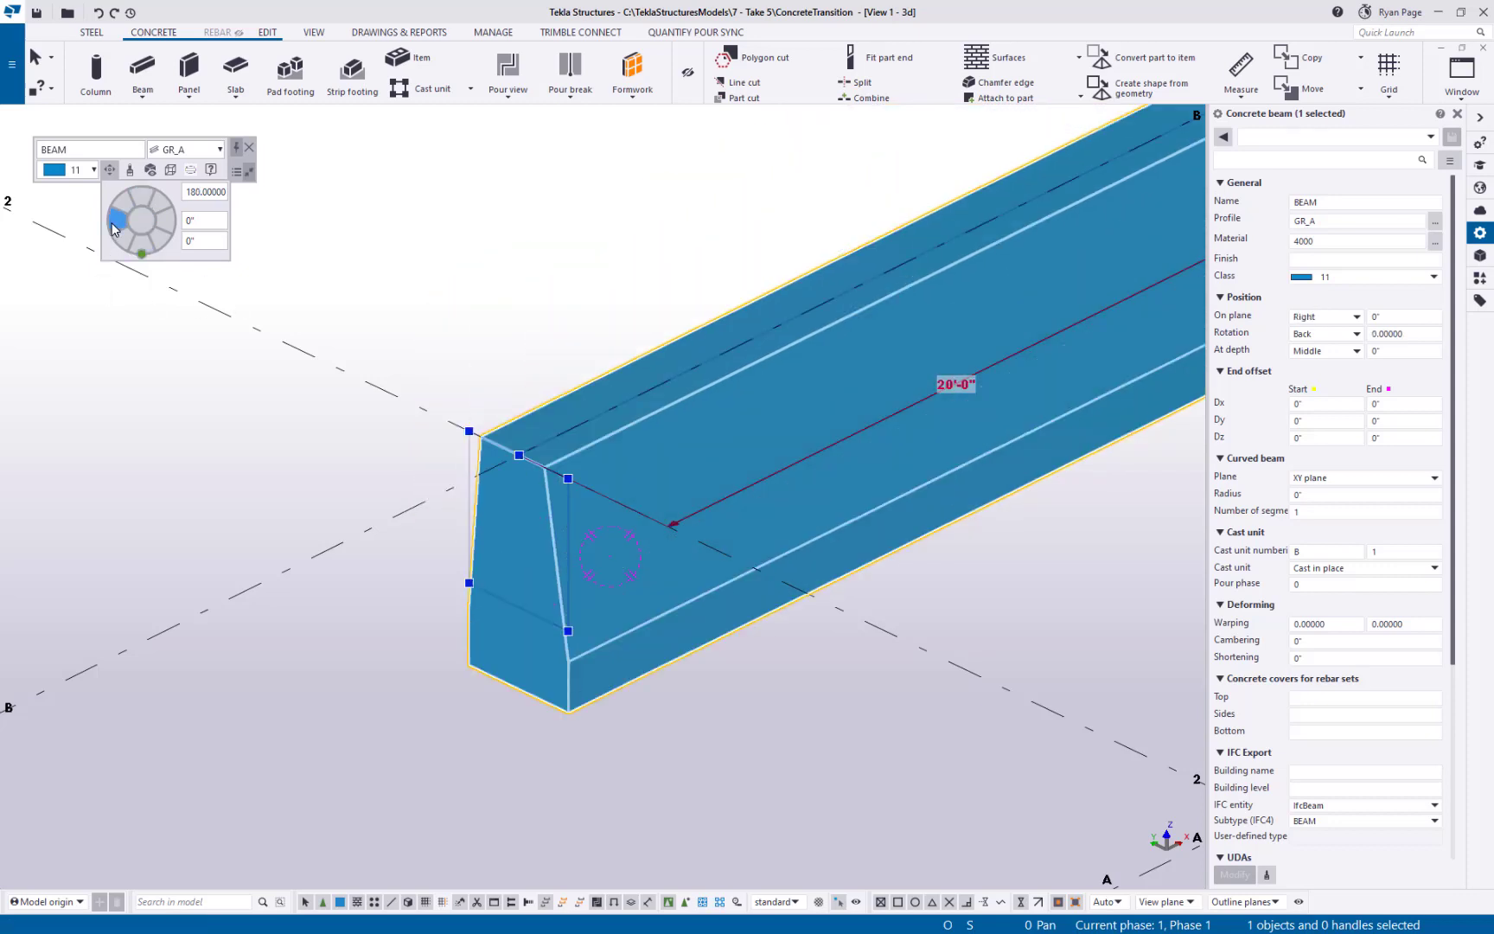
pyautogui.click(160, 227)
pyautogui.scroll(-2, 751, 518)
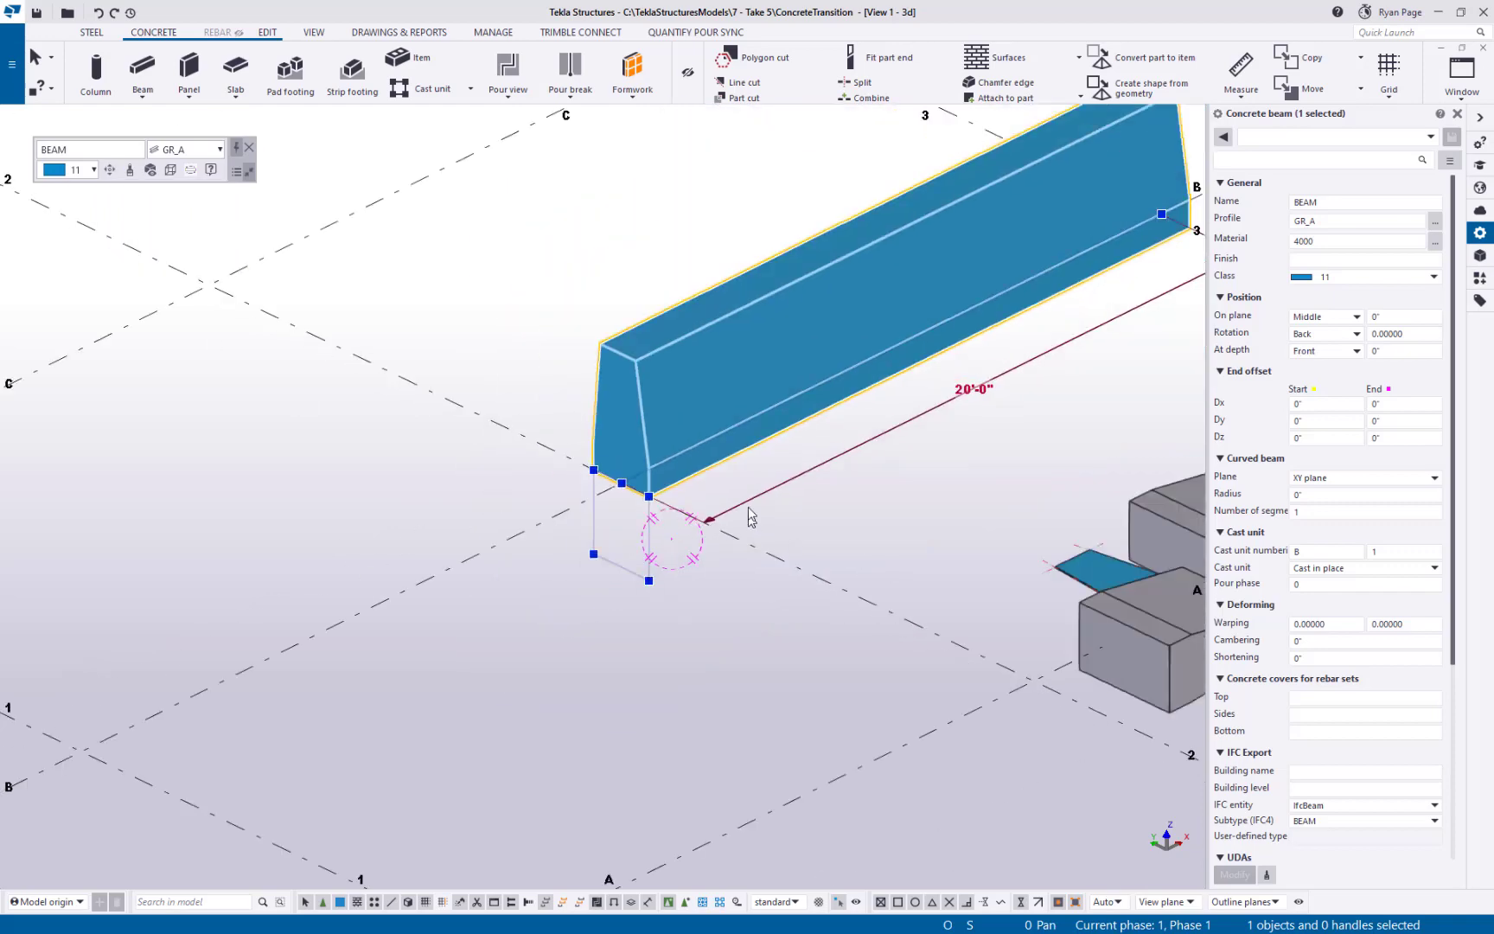
# In plan view, copy the beam along grid line B from grid 2 to grid 3 and end the copy command.
pyautogui.scroll(-2, 889, 513)
pyautogui.hotkey('ctrl', 'p')
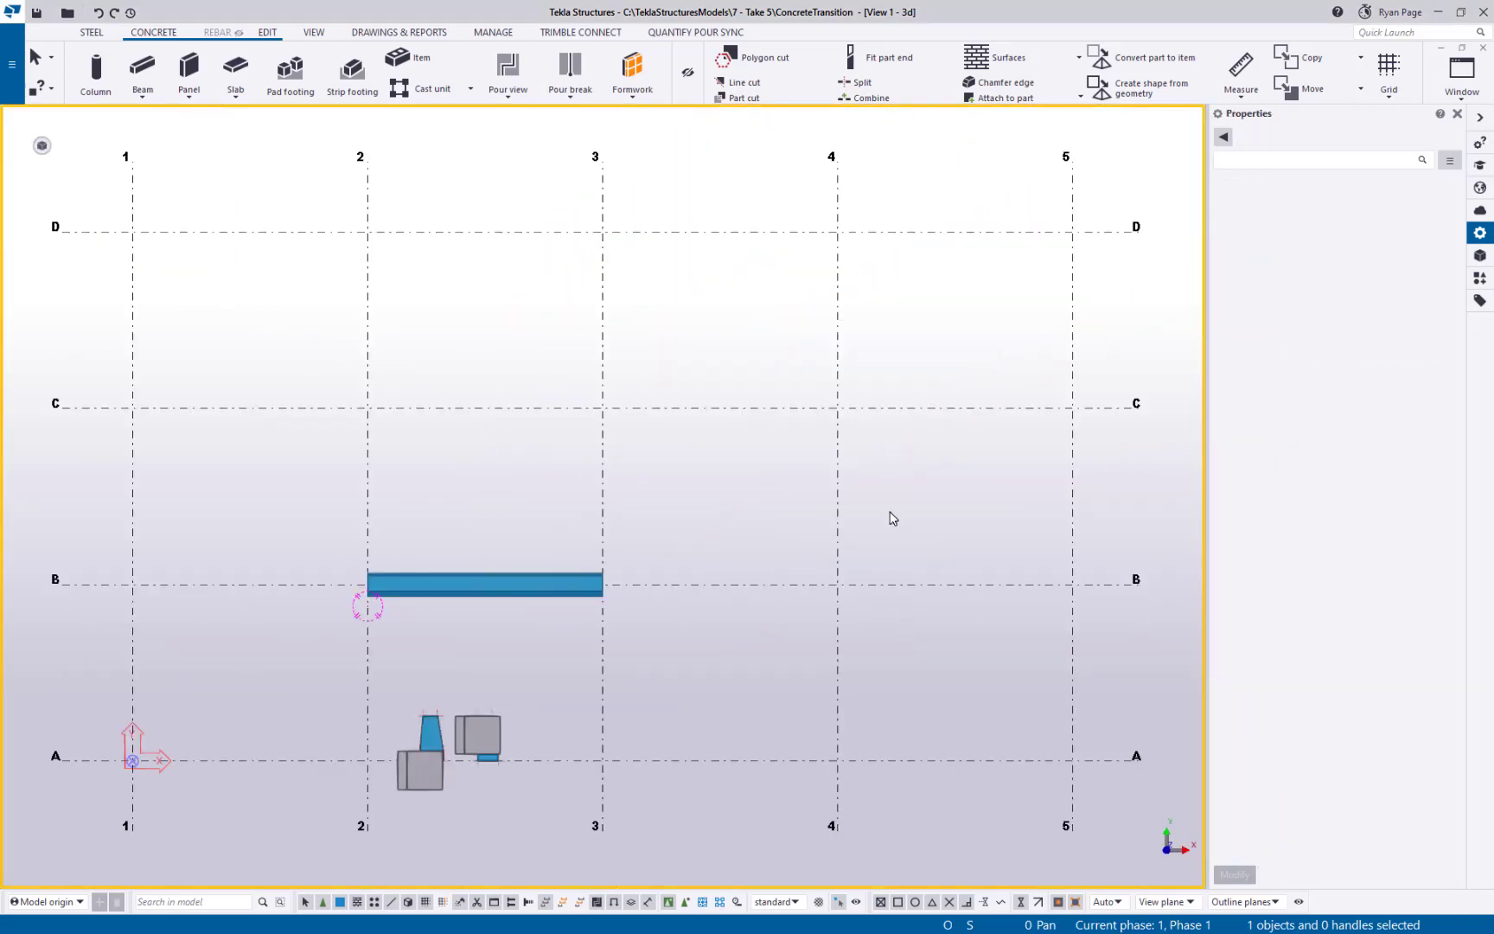
pyautogui.scroll(3, 541, 639)
pyautogui.scroll(-1, 526, 541)
pyautogui.click(525, 541)
pyautogui.scroll(2, 552, 538)
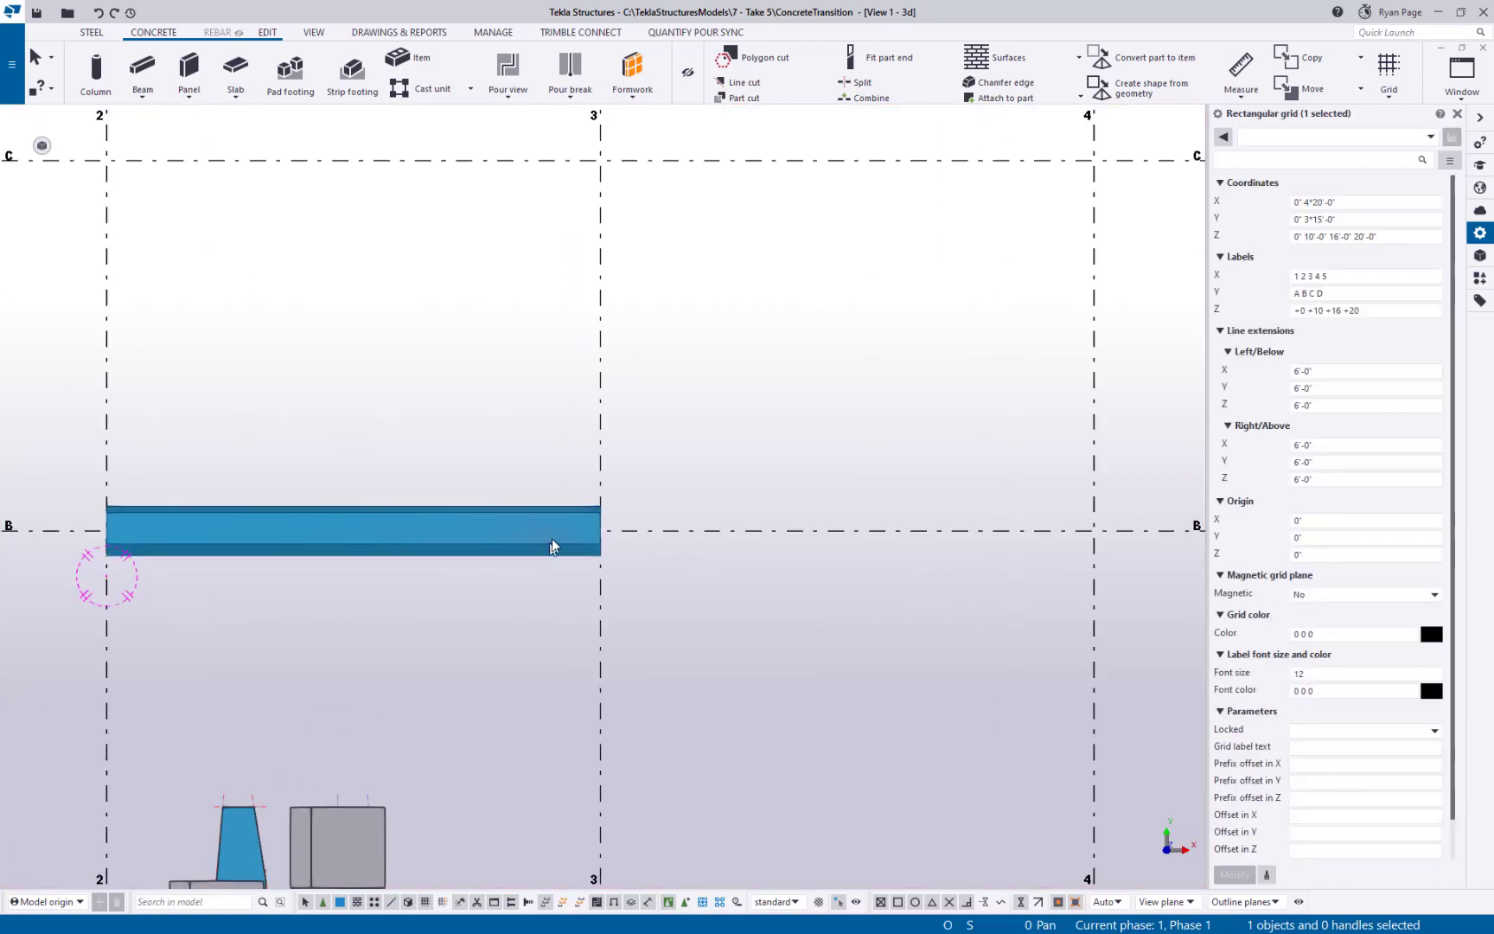
pyautogui.click(553, 538)
pyautogui.rightClick(697, 574)
pyautogui.click(735, 173)
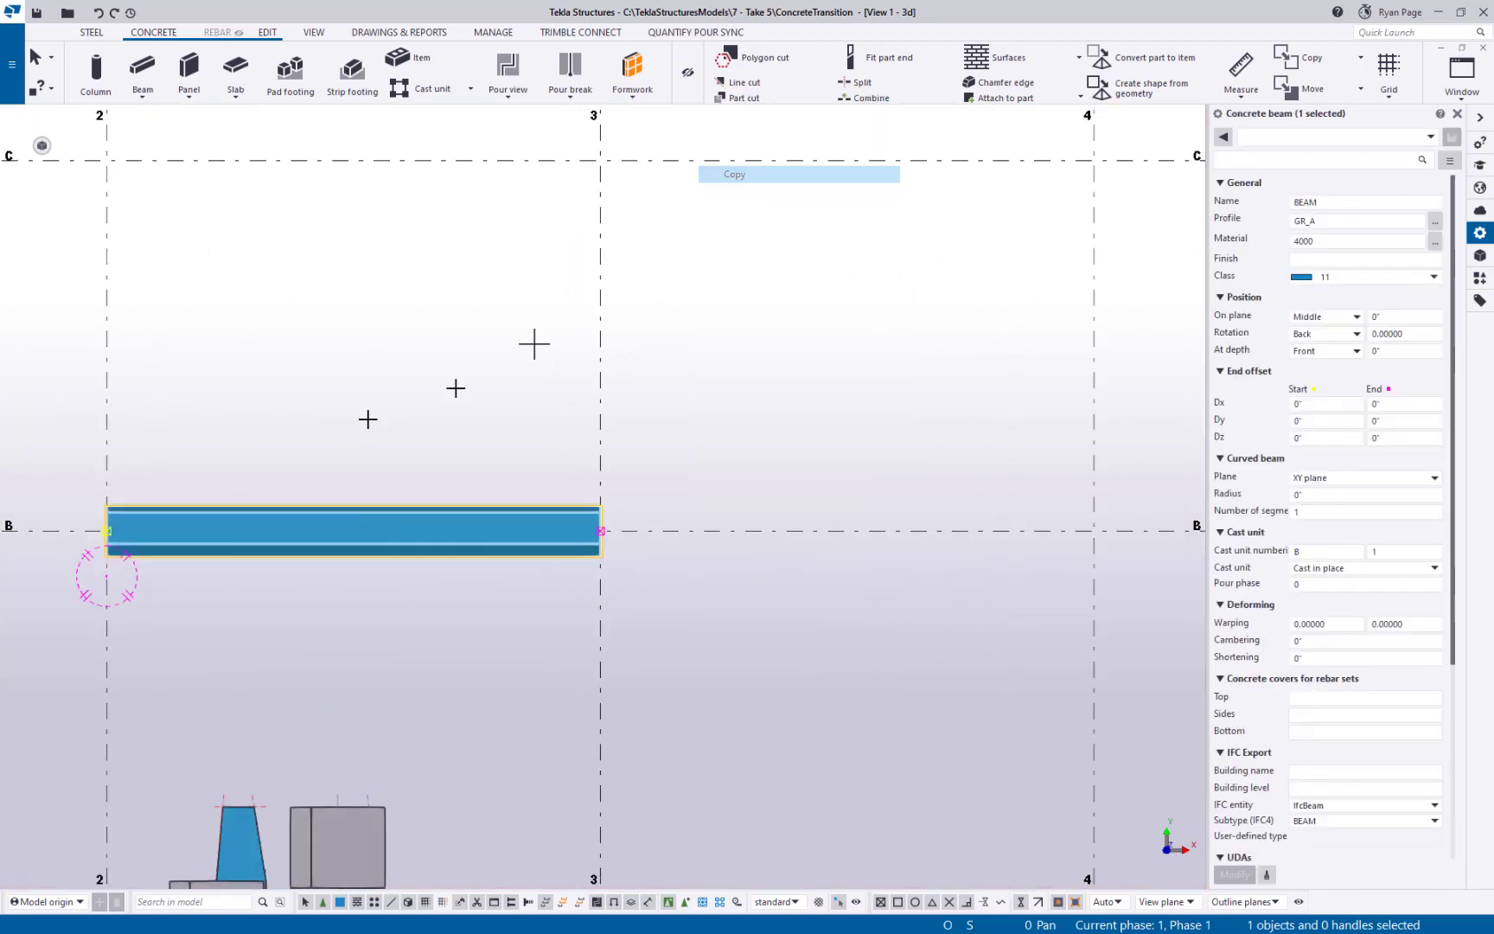
pyautogui.click(107, 531)
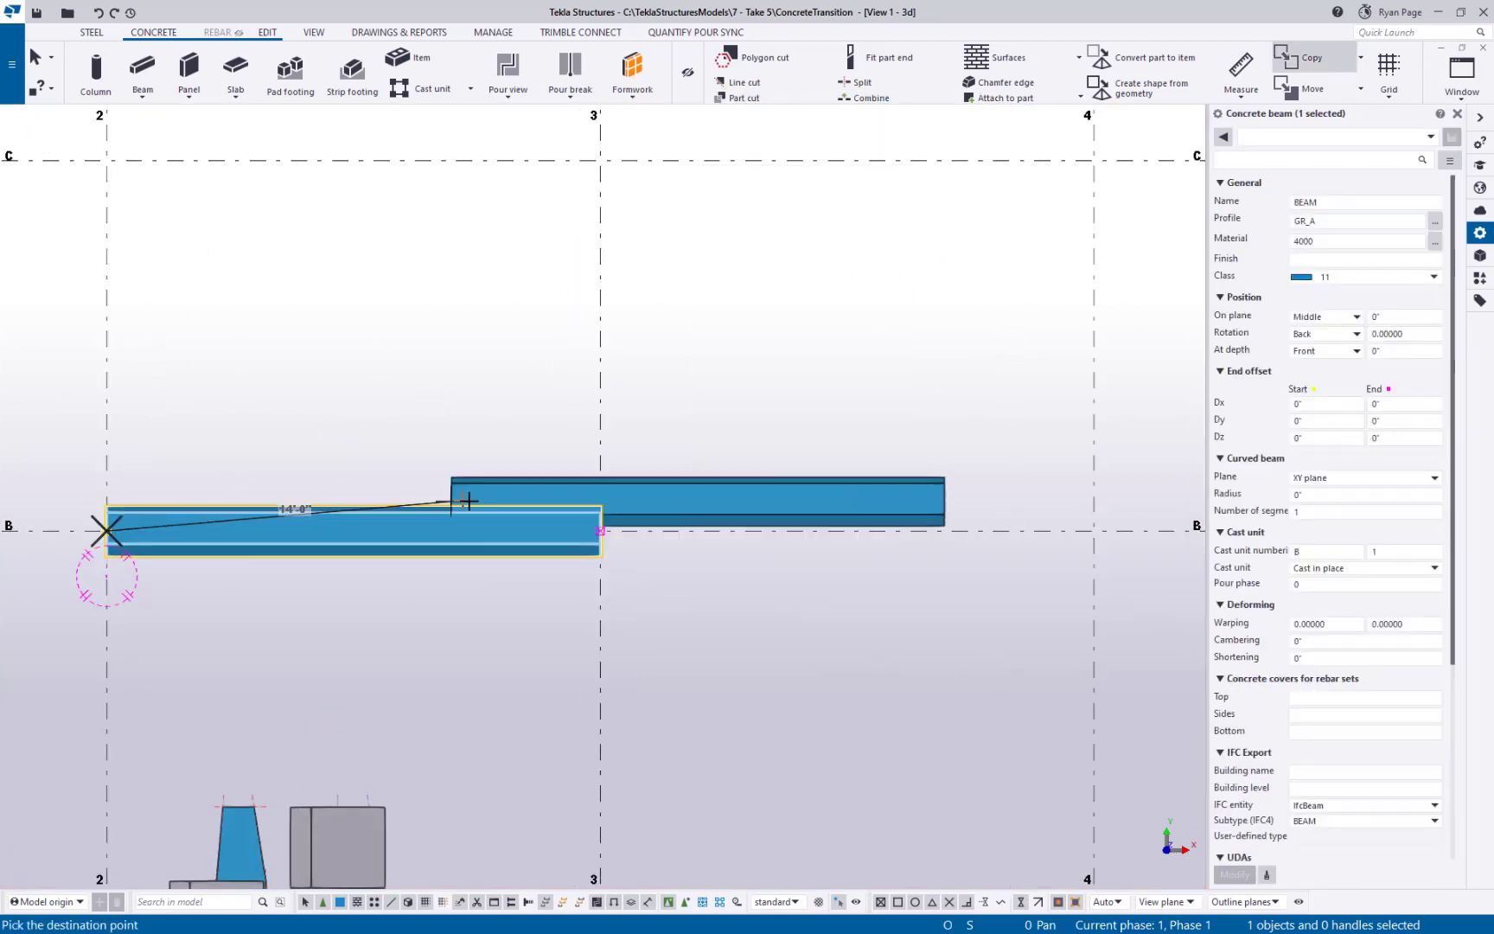
pyautogui.click(598, 530)
pyautogui.rightClick(893, 623)
pyautogui.click(947, 638)
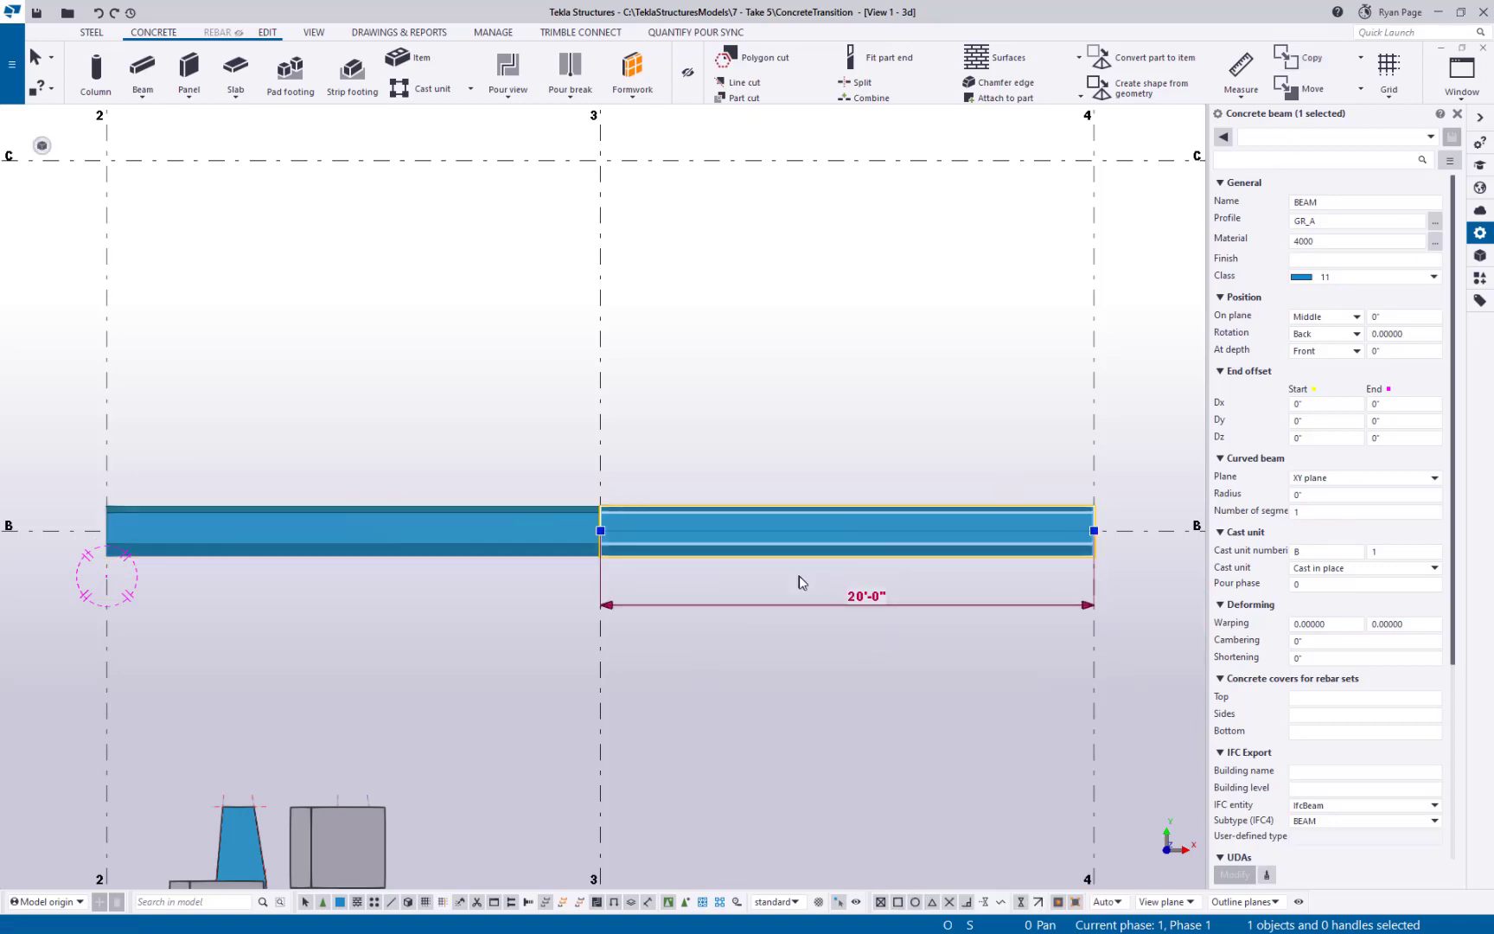
# Set the copied beam's length to 7'-6", keeping its start at grid 3.
pyautogui.click(864, 595)
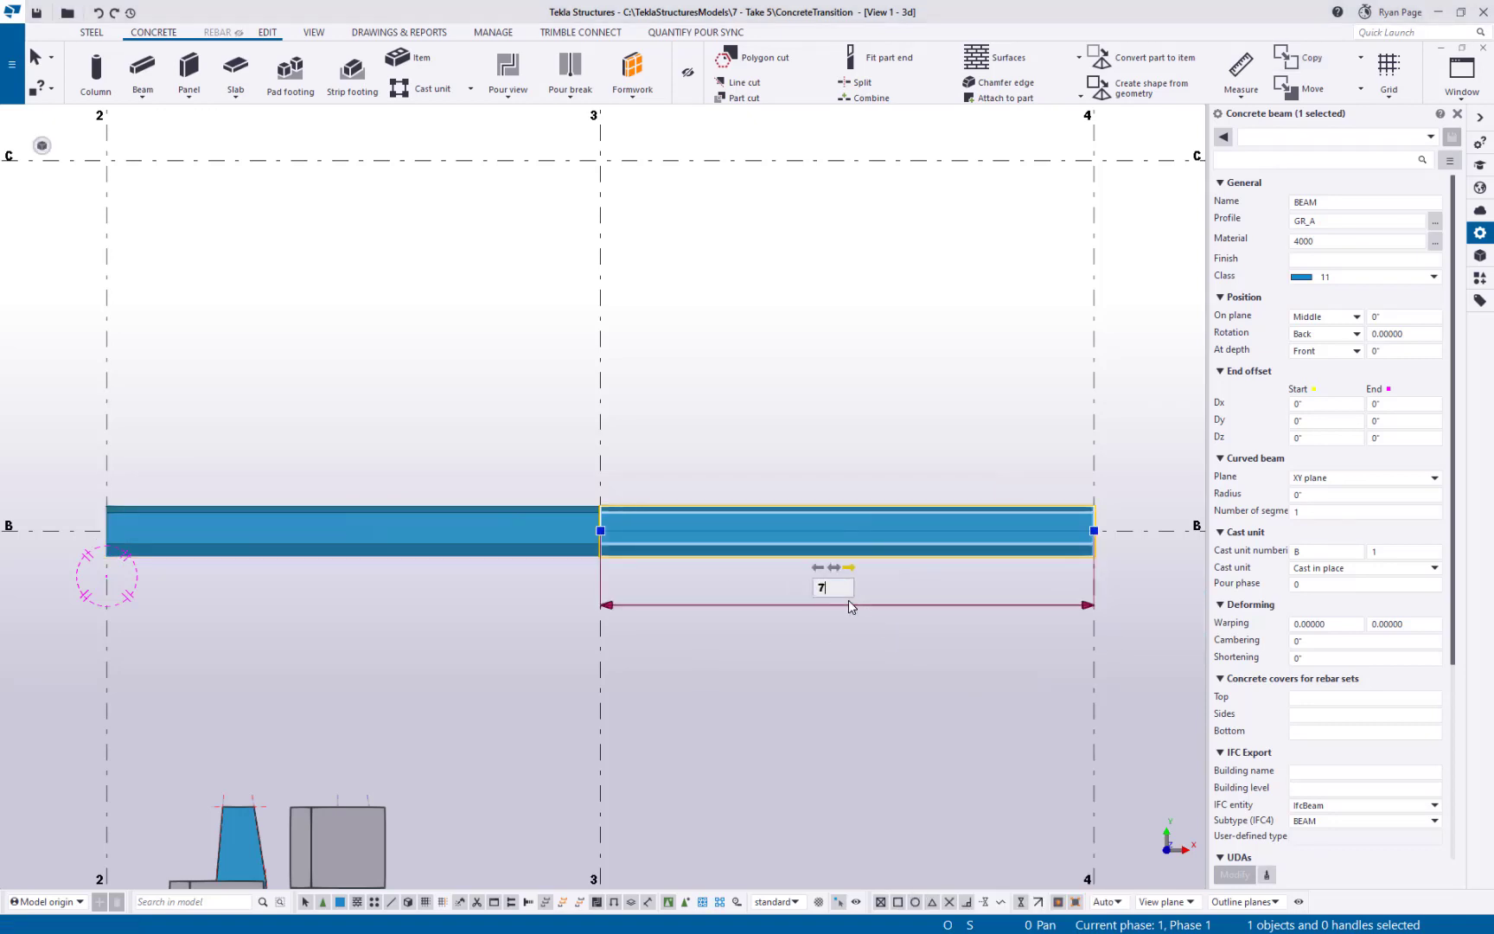
pyautogui.write("7'6")
pyautogui.press('Return')
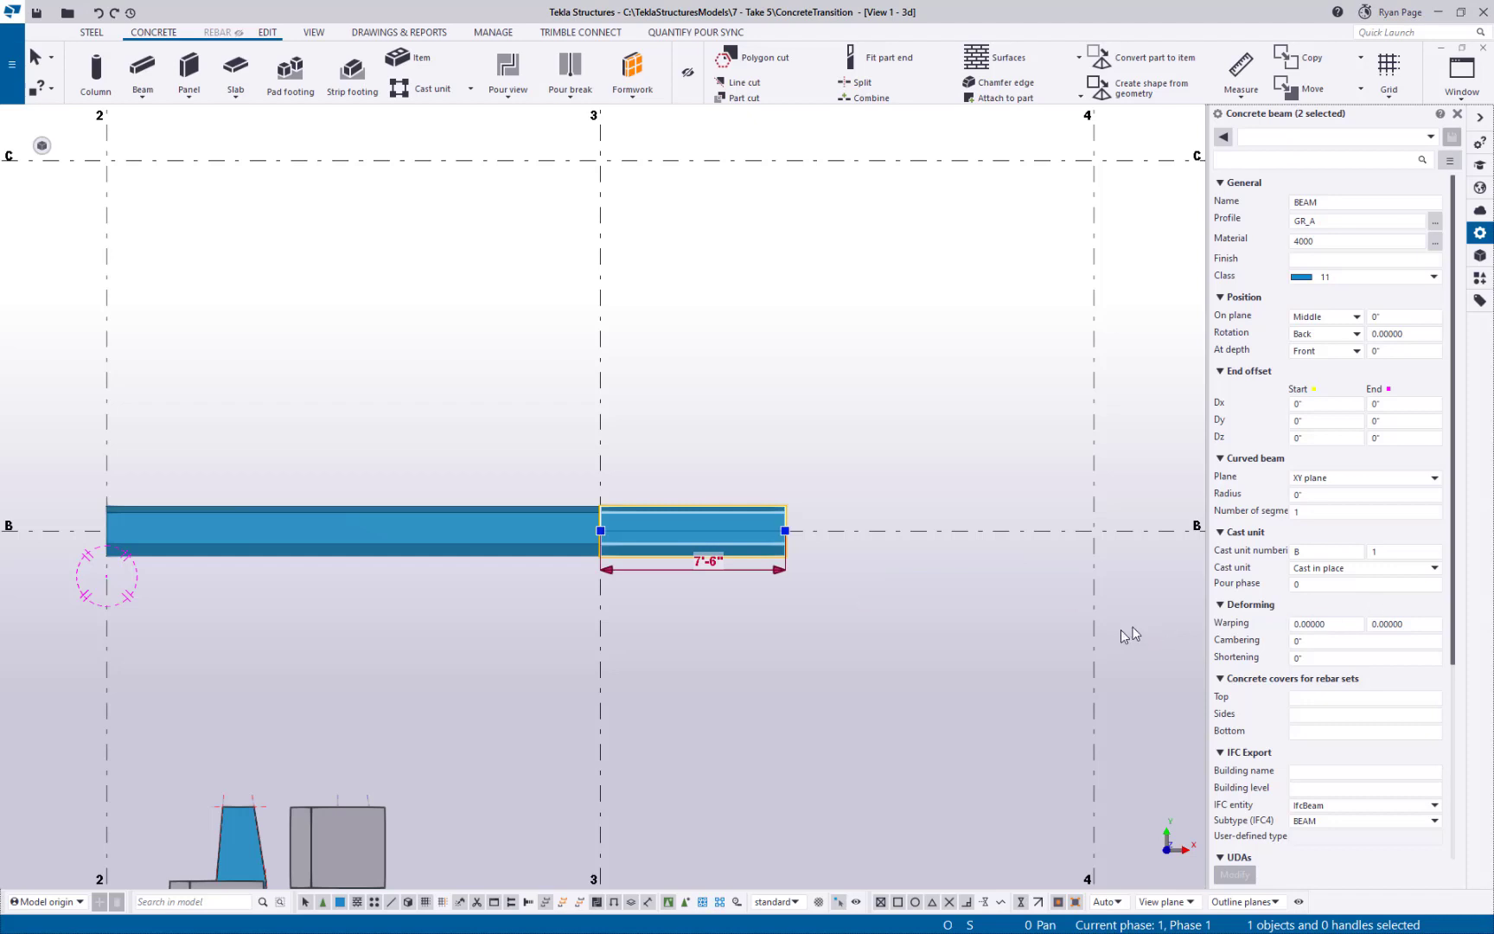
# Copy the 7'-6" beam from its start point to its end point and end the copy command.
pyautogui.click(891, 518)
pyautogui.scroll(3, 805, 536)
pyautogui.rightClick(718, 566)
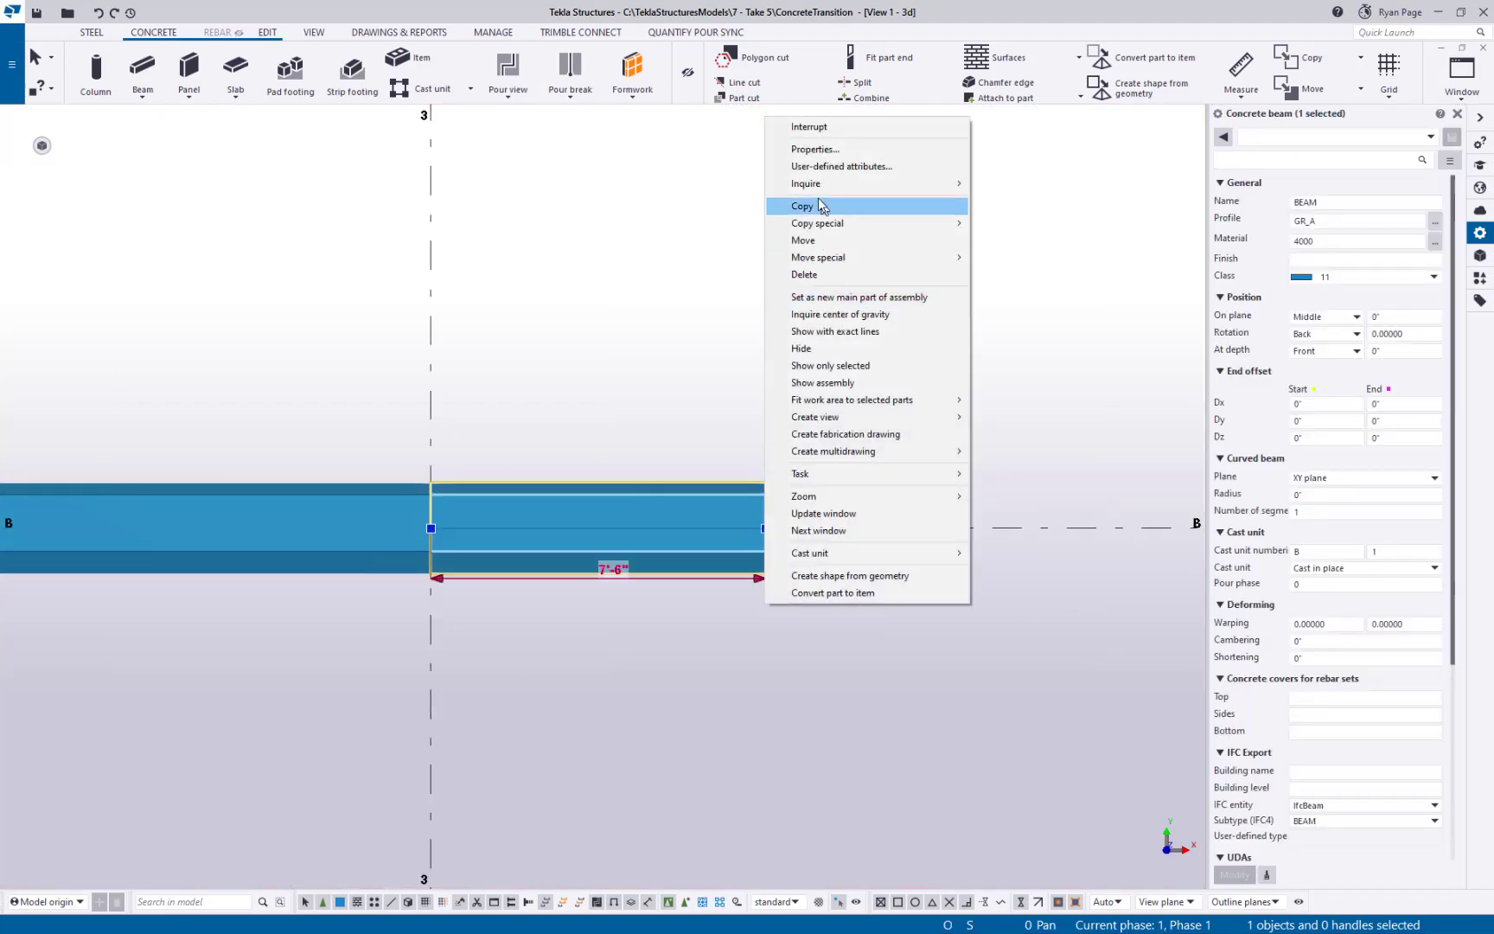
pyautogui.click(800, 204)
pyautogui.click(431, 527)
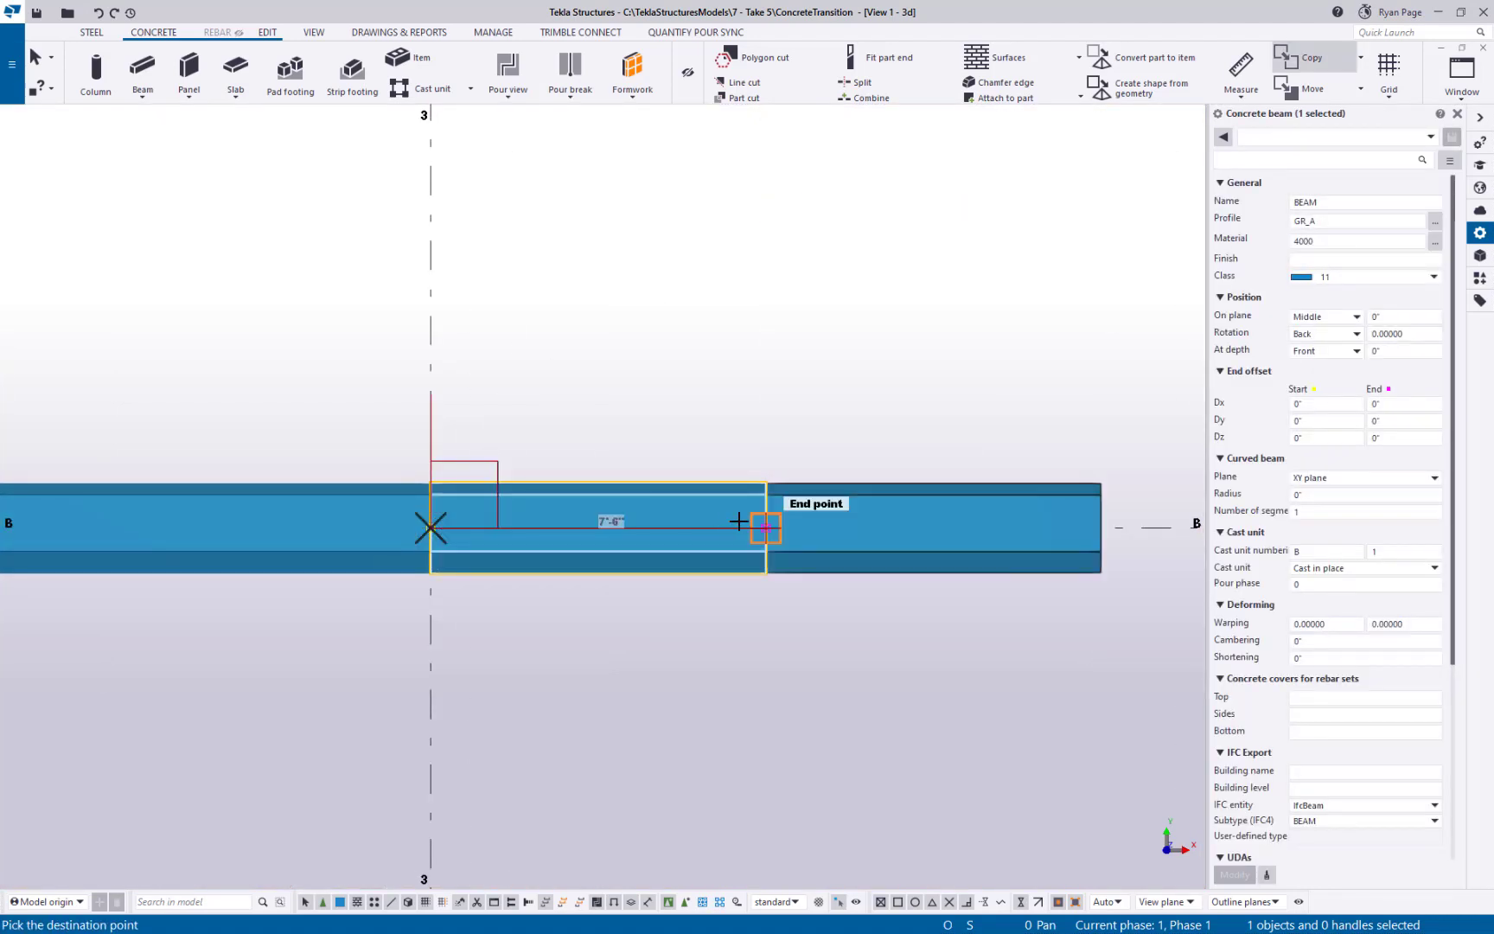
pyautogui.click(740, 520)
pyautogui.rightClick(1054, 616)
pyautogui.click(1066, 633)
# Set the length of the last beam copy to 1'-4".
pyautogui.click(952, 581)
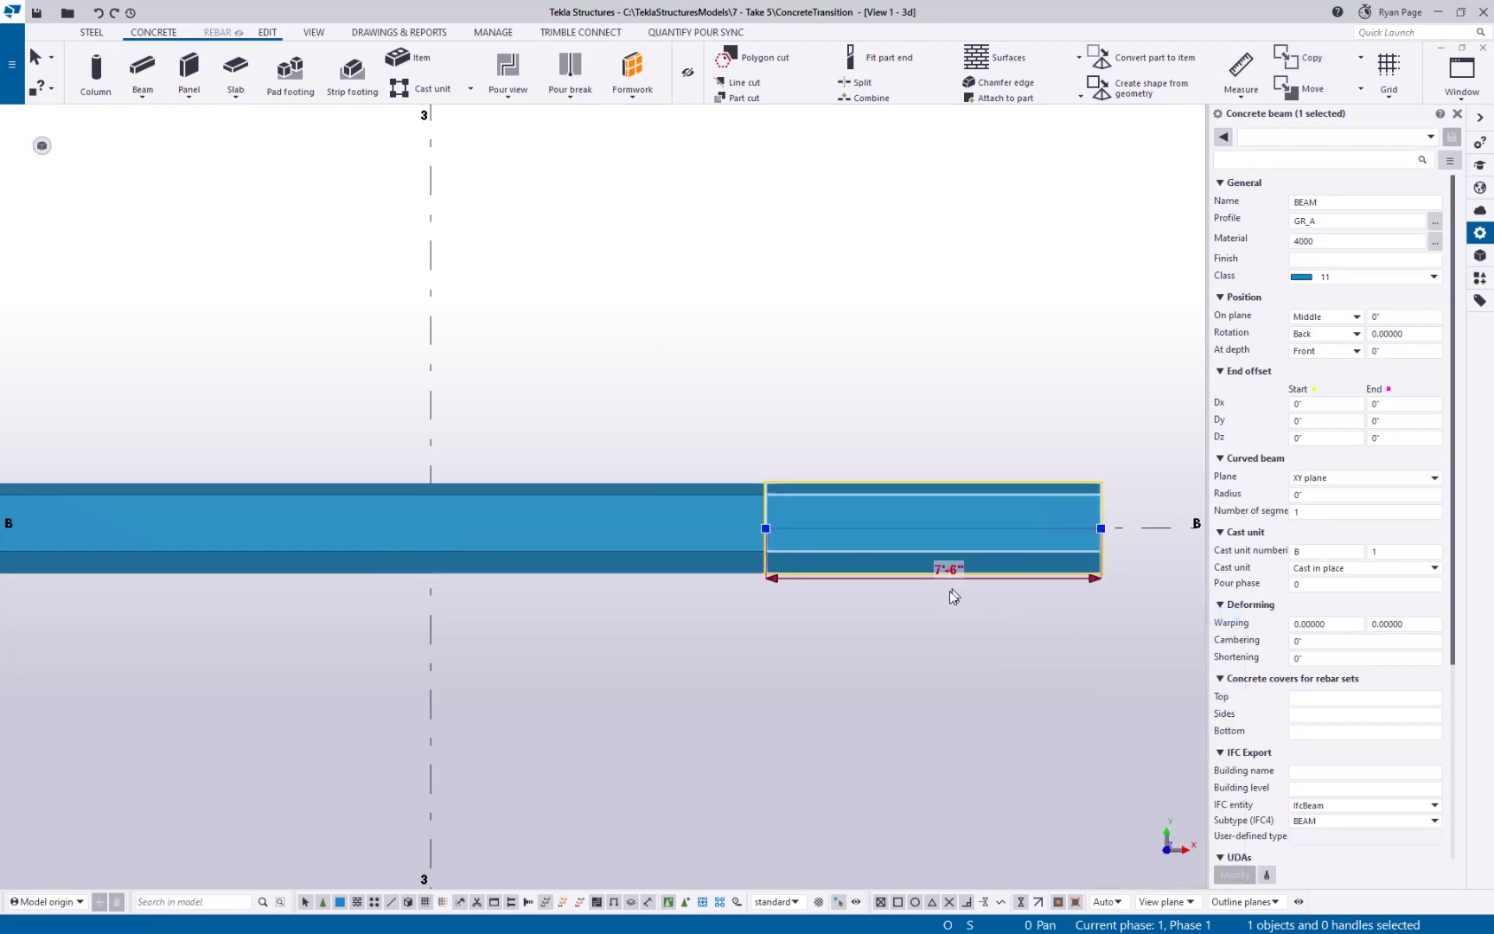
pyautogui.click(951, 575)
pyautogui.write("1'4")
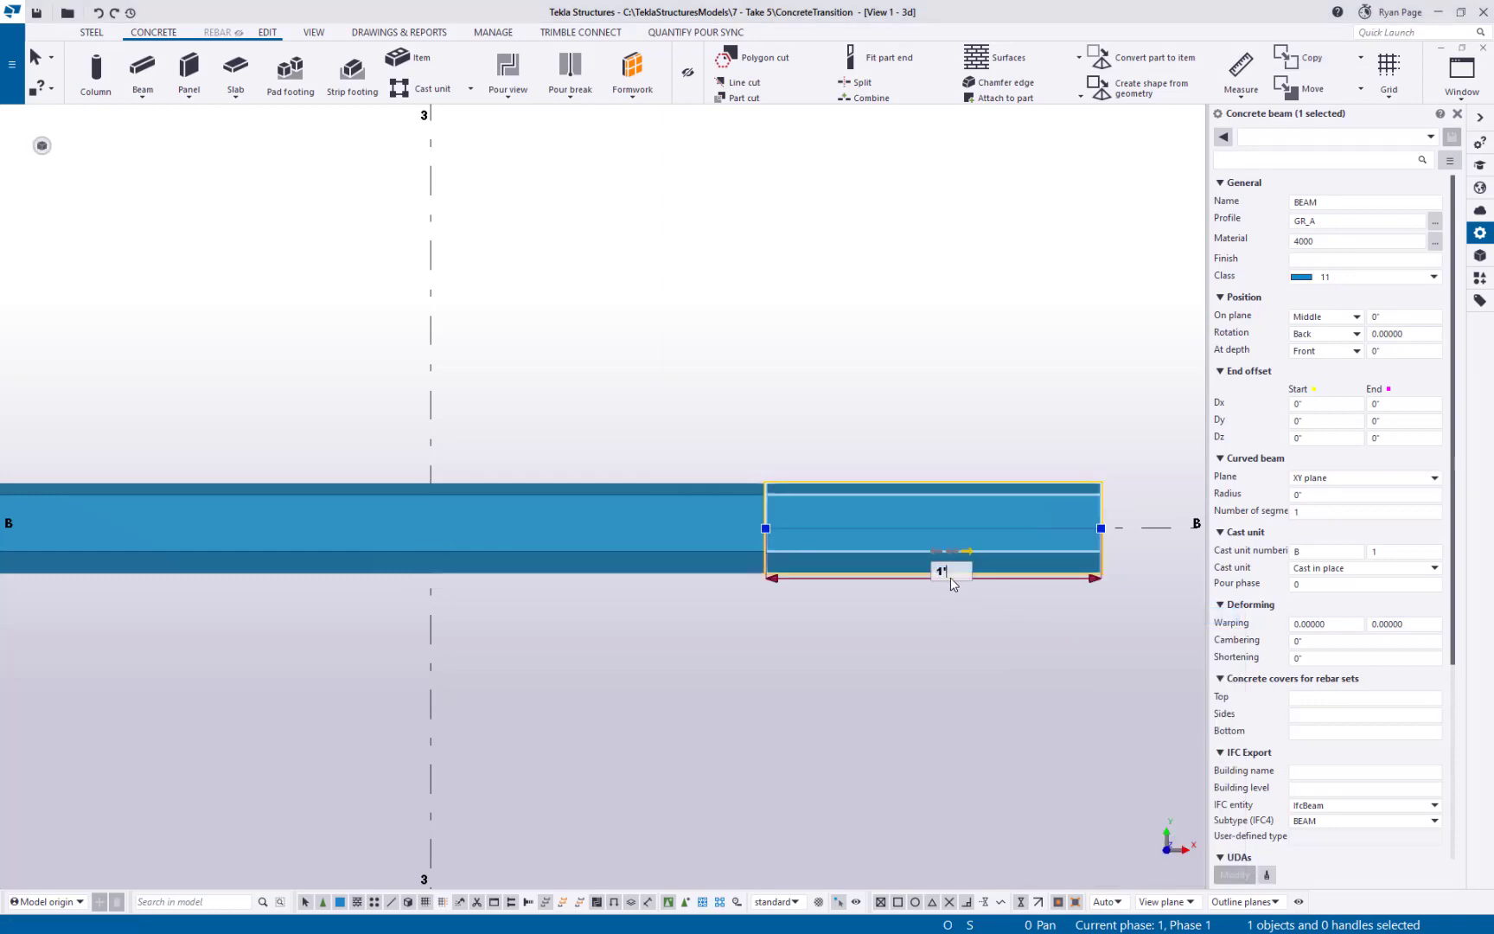
pyautogui.press('Return')
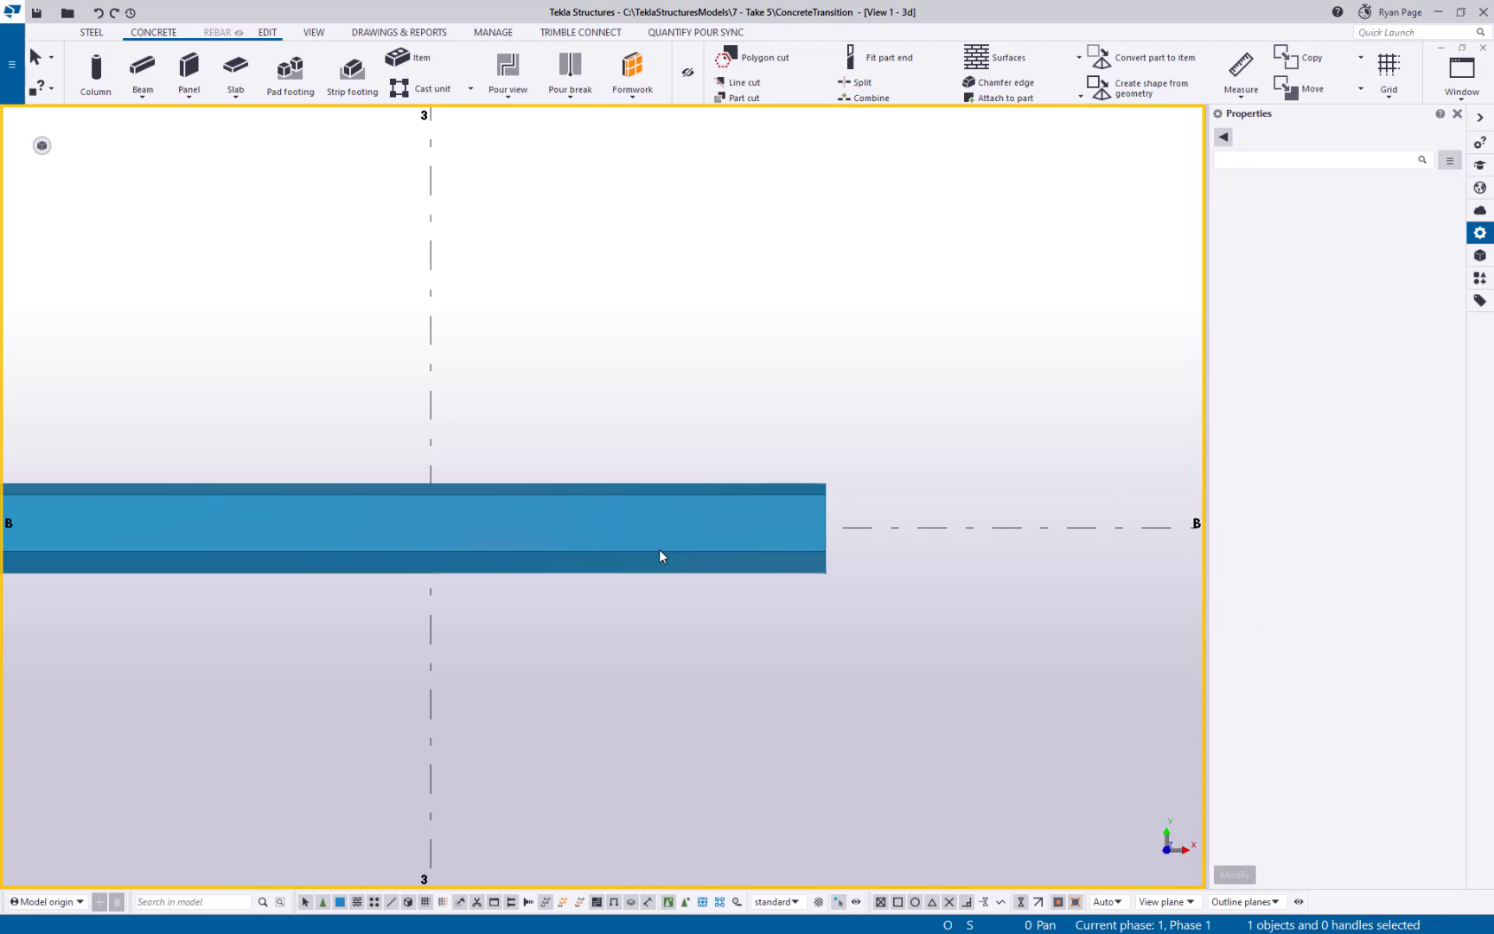
pyautogui.click(658, 548)
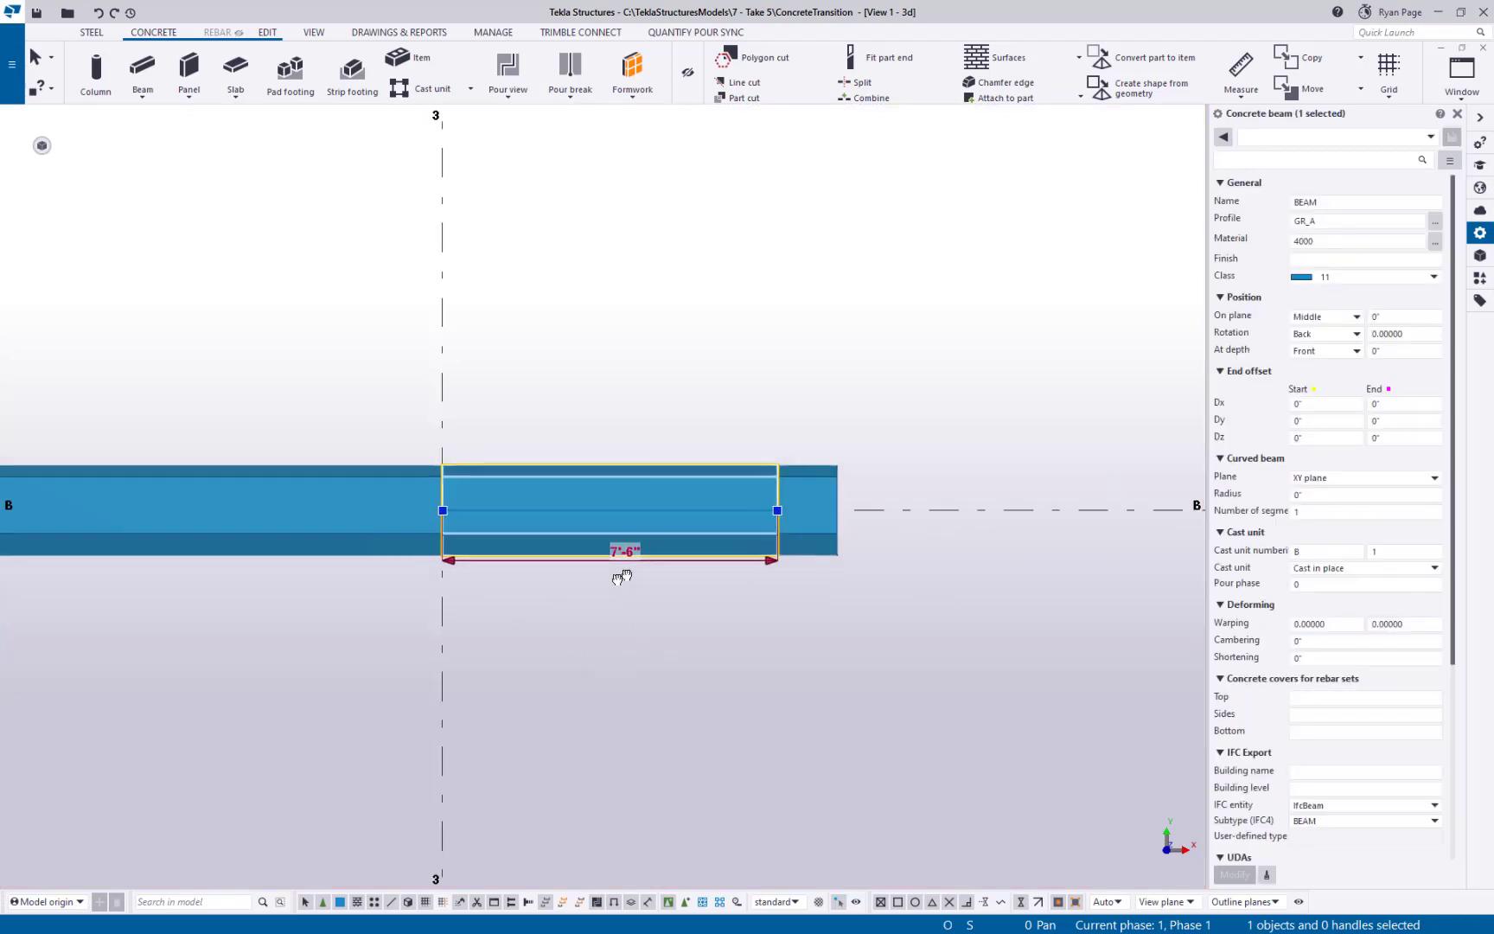
pyautogui.scroll(-3, 617, 573)
pyautogui.click(568, 600)
pyautogui.click(533, 519)
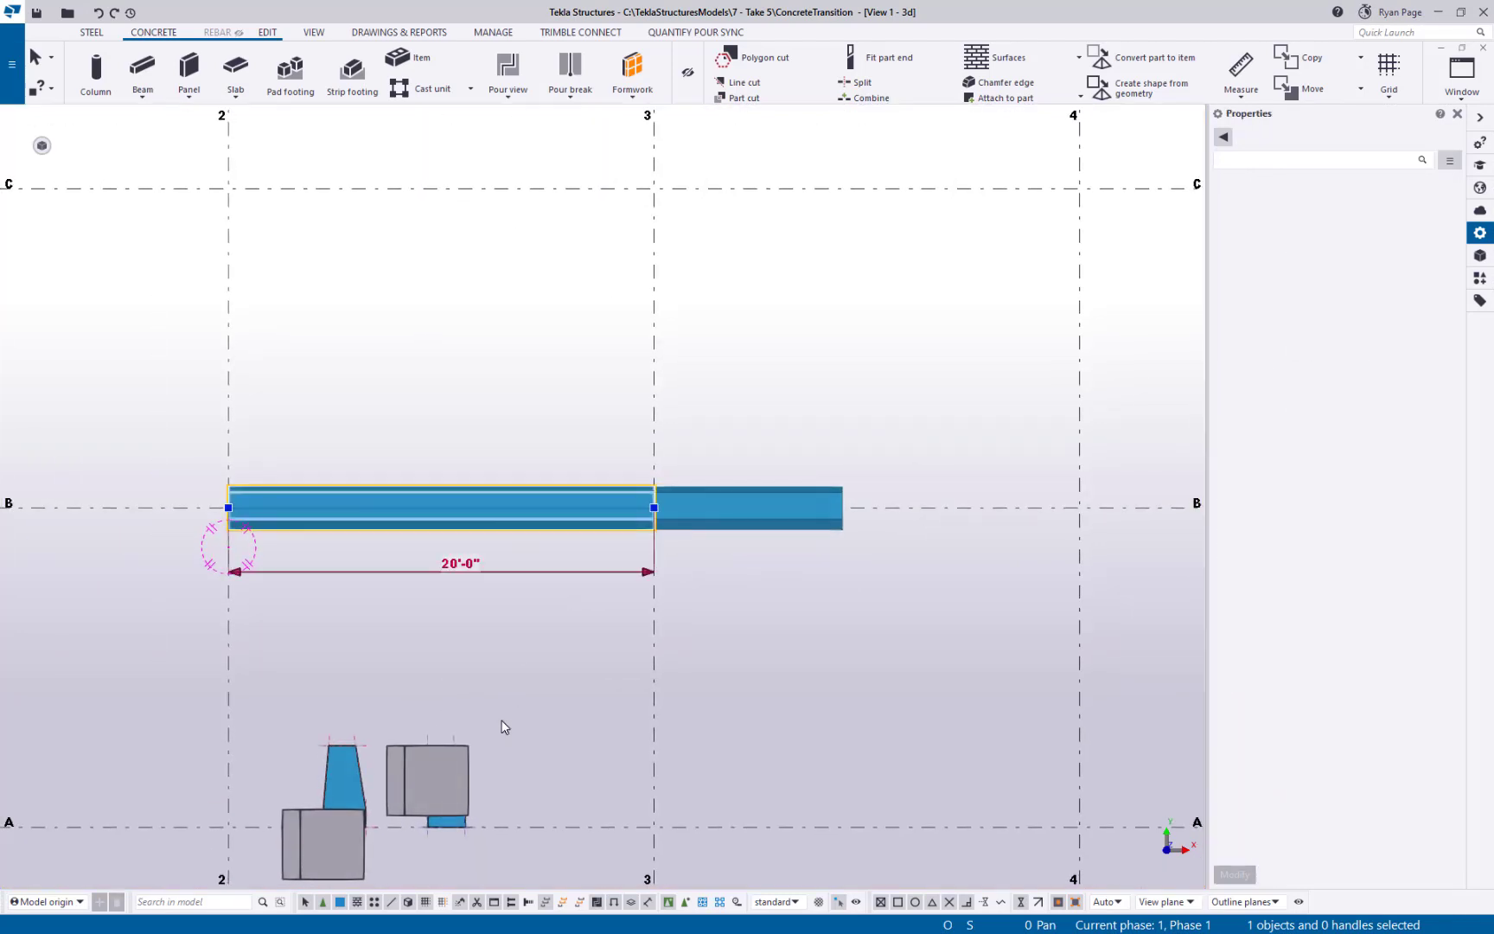
pyautogui.click(696, 508)
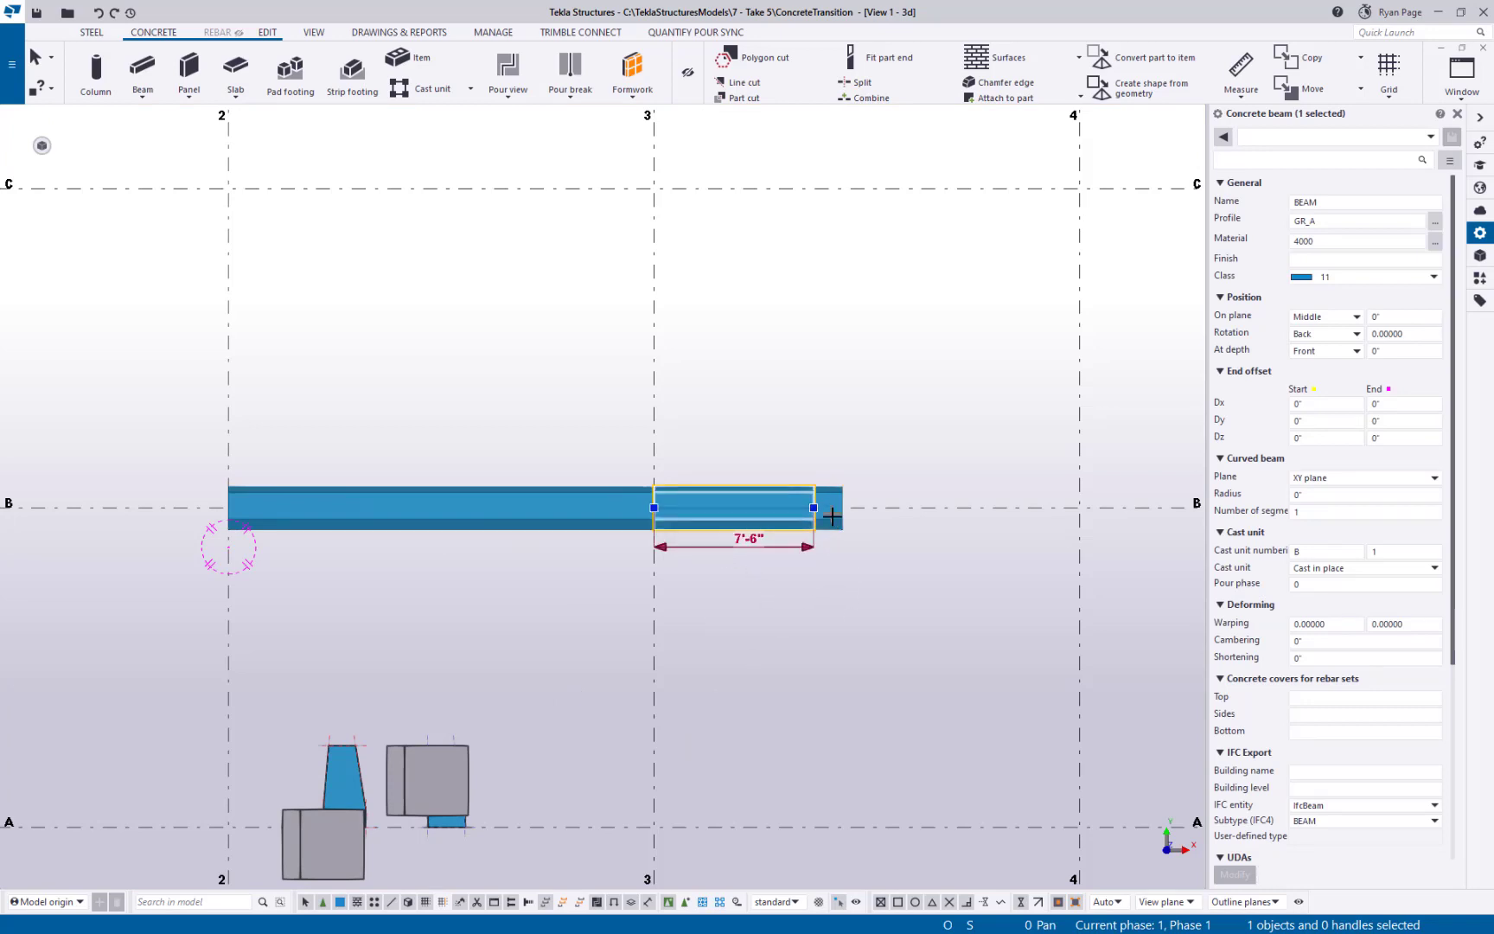
pyautogui.click(828, 509)
# Change the middle 7'-6" beam to class 2 and apply the modification.
pyautogui.scroll(3, 894, 501)
pyautogui.keyDown('ctrl'); pyautogui.moveTo(868, 551); pyautogui.dragTo(728, 556, button='middle'); pyautogui.keyUp('ctrl')
pyautogui.click(729, 556)
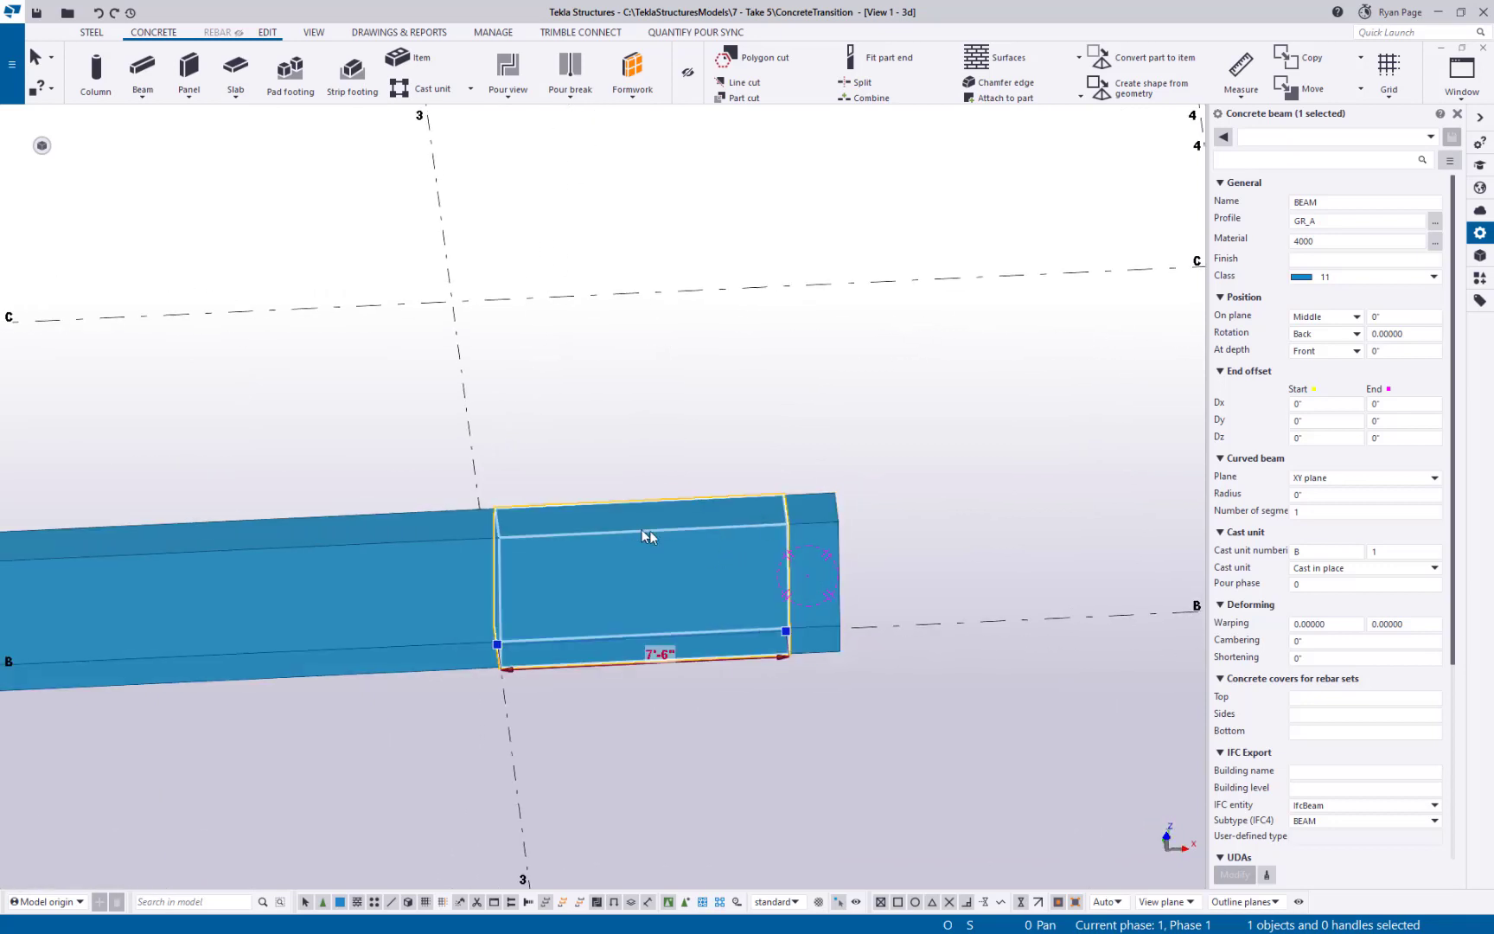
pyautogui.click(1431, 277)
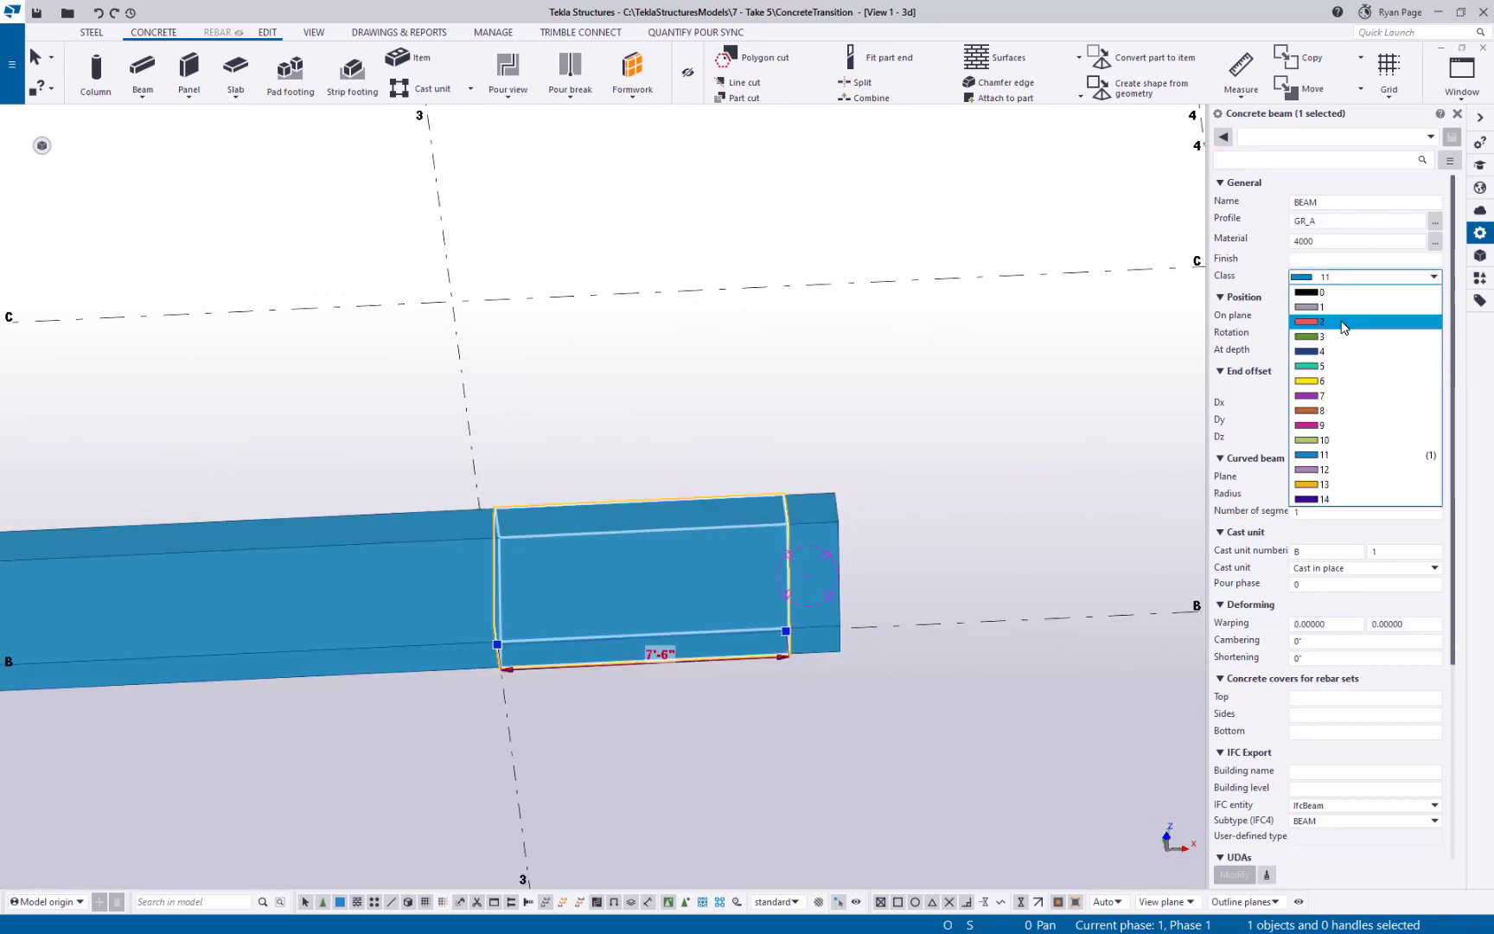
pyautogui.click(1315, 322)
pyautogui.click(1245, 879)
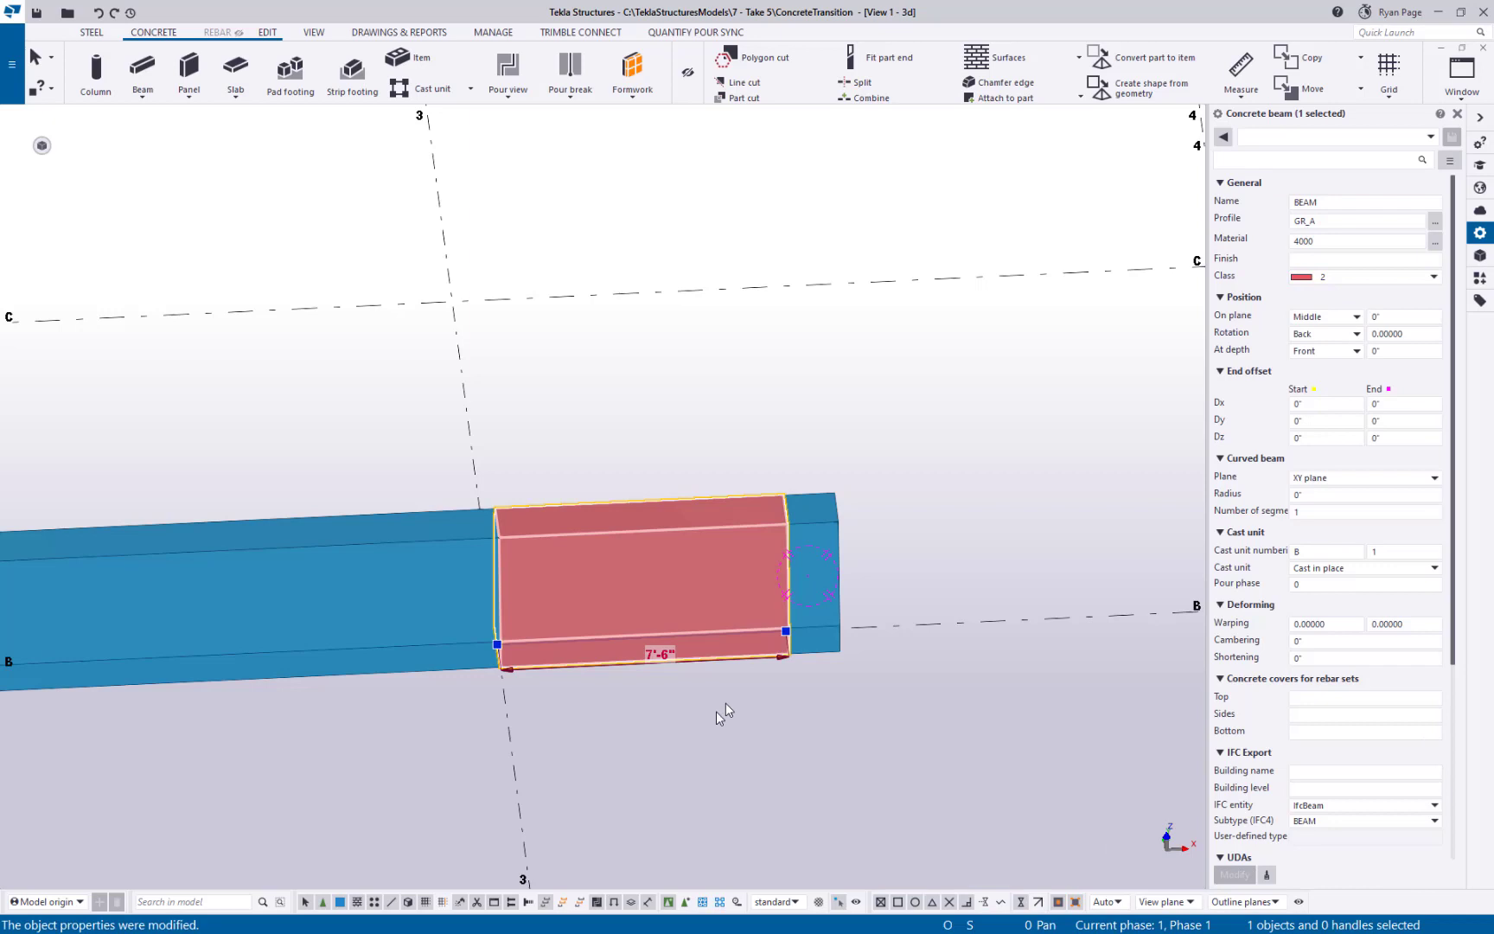
# Change the profile of the short 1'-4" end beam to GR_B and apply the modification.
pyautogui.click(728, 705)
pyautogui.click(816, 523)
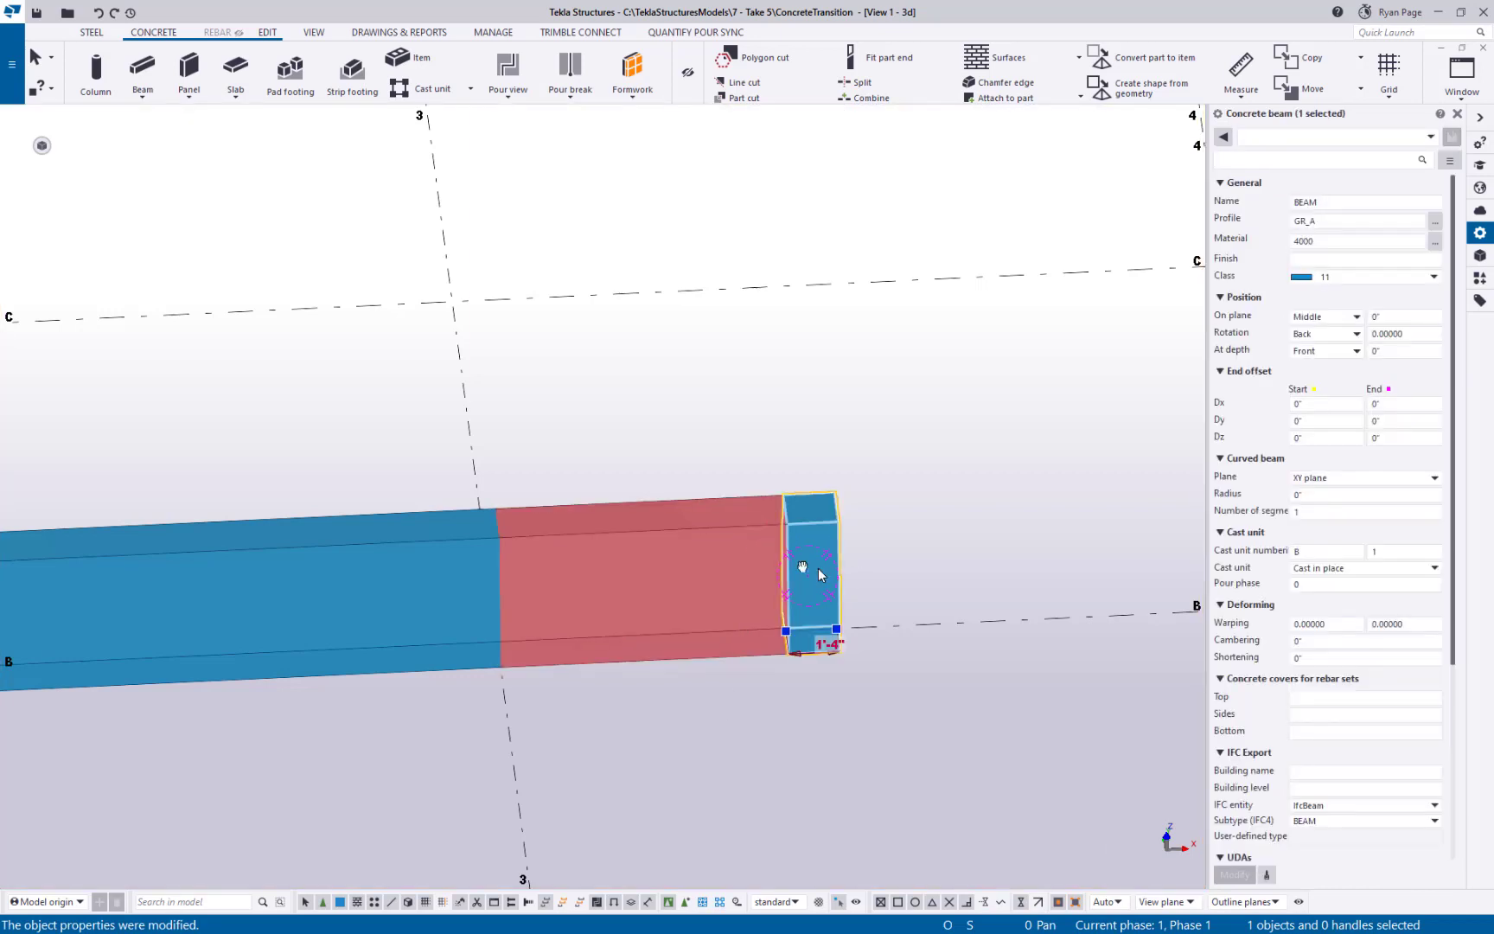
pyautogui.keyDown('ctrl'); pyautogui.moveTo(818, 570); pyautogui.dragTo(743, 539, button='middle'); pyautogui.keyUp('ctrl')
pyautogui.click(1313, 221)
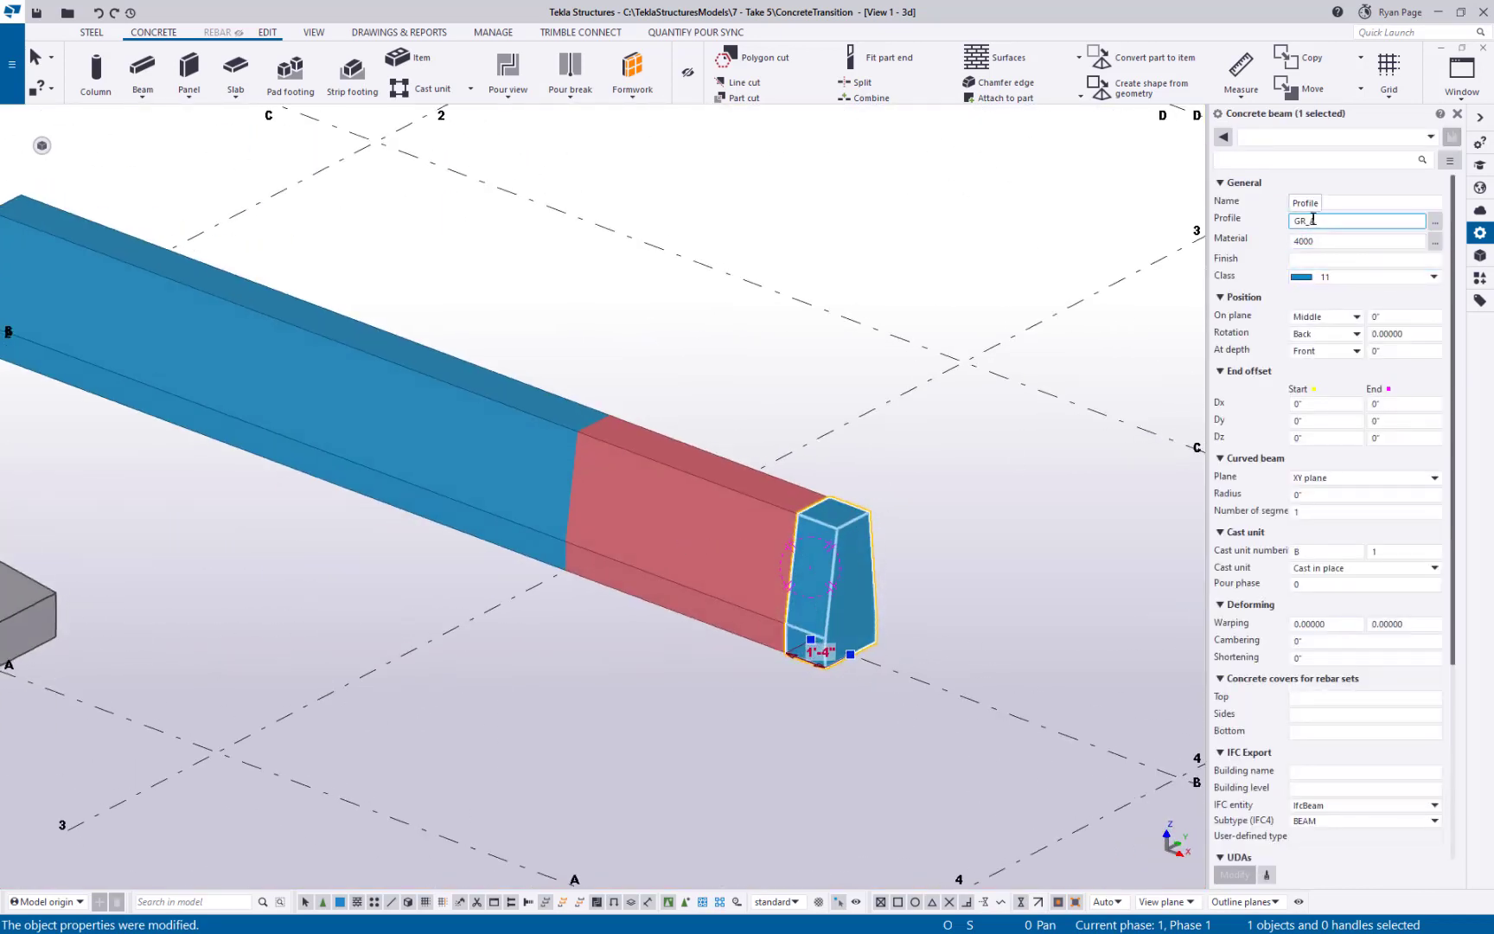
pyautogui.moveTo(1312, 221); pyautogui.dragTo(1321, 220)
pyautogui.write('B')
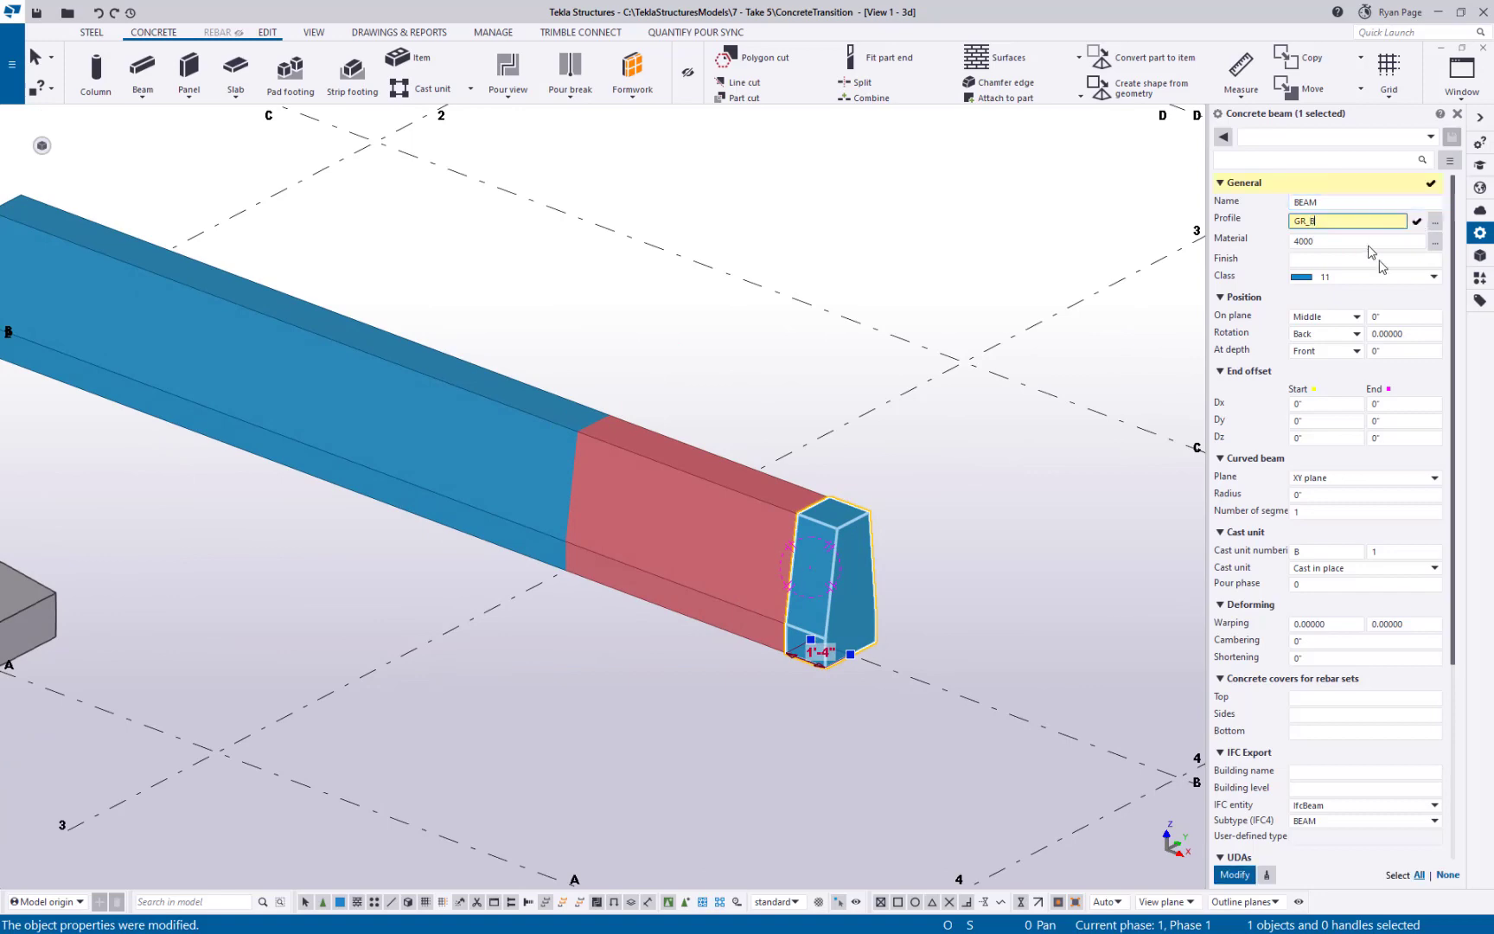
pyautogui.click(970, 644)
# Examine the joint between the GR_B end beam and the red beam from several angles and in plane view.
pyautogui.keyDown('ctrl'); pyautogui.moveTo(845, 599); pyautogui.dragTo(763, 561, button='middle'); pyautogui.keyUp('ctrl')
pyautogui.scroll(3, 858, 616)
pyautogui.keyDown('ctrl'); pyautogui.moveTo(884, 640); pyautogui.dragTo(745, 734, button='middle'); pyautogui.keyUp('ctrl')
pyautogui.keyDown('ctrl'); pyautogui.moveTo(888, 441); pyautogui.dragTo(761, 484, button='middle'); pyautogui.keyUp('ctrl')
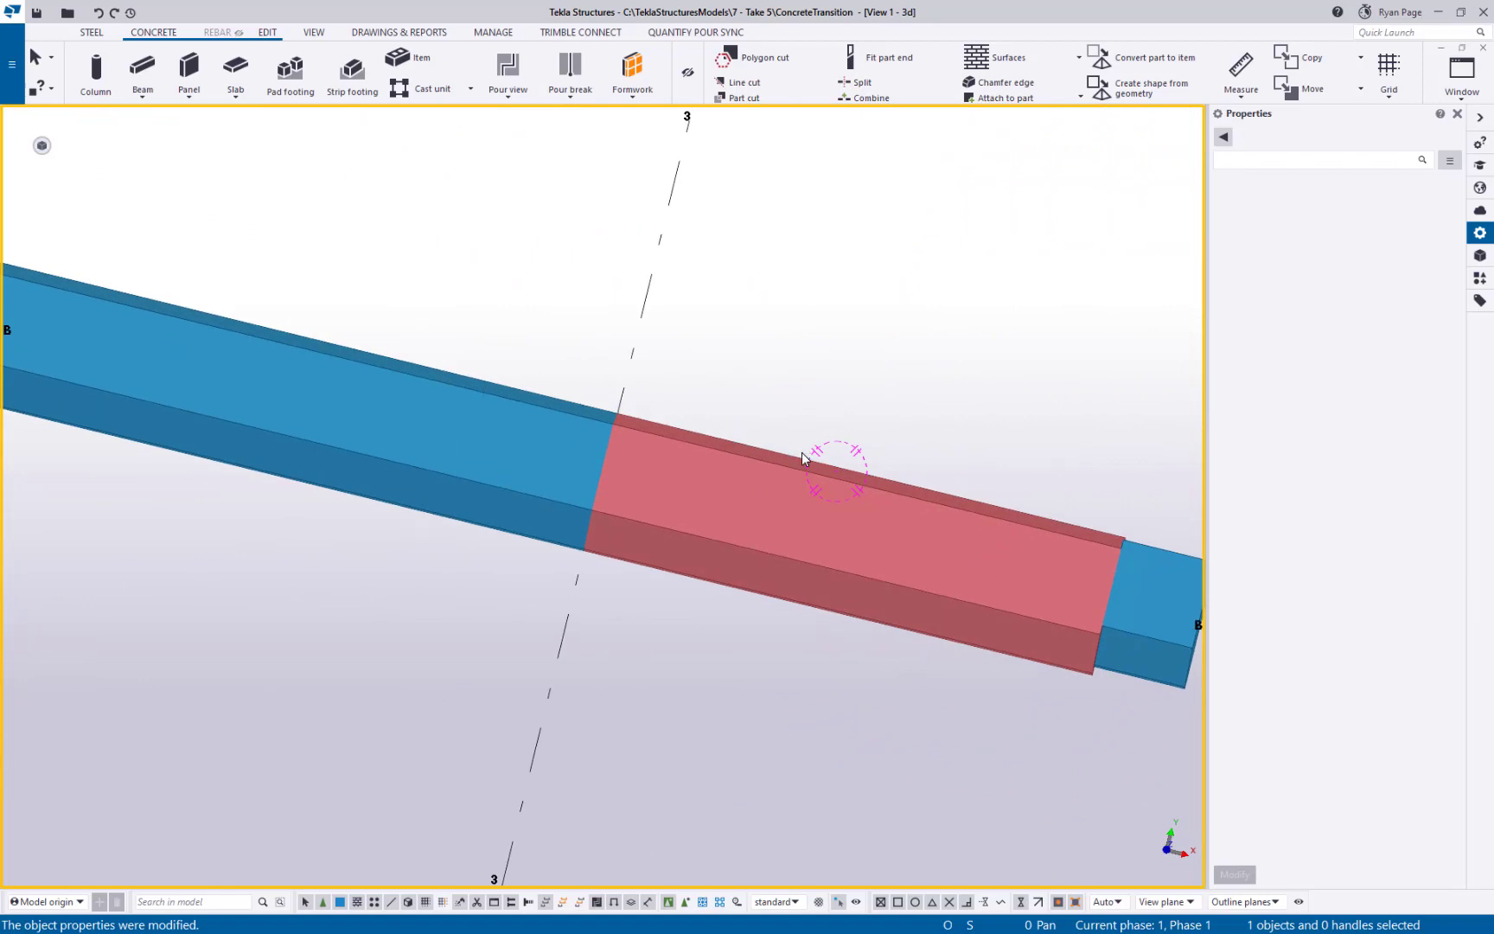
pyautogui.hotkey('ctrl', 'p')
pyautogui.scroll(4, 662, 506)
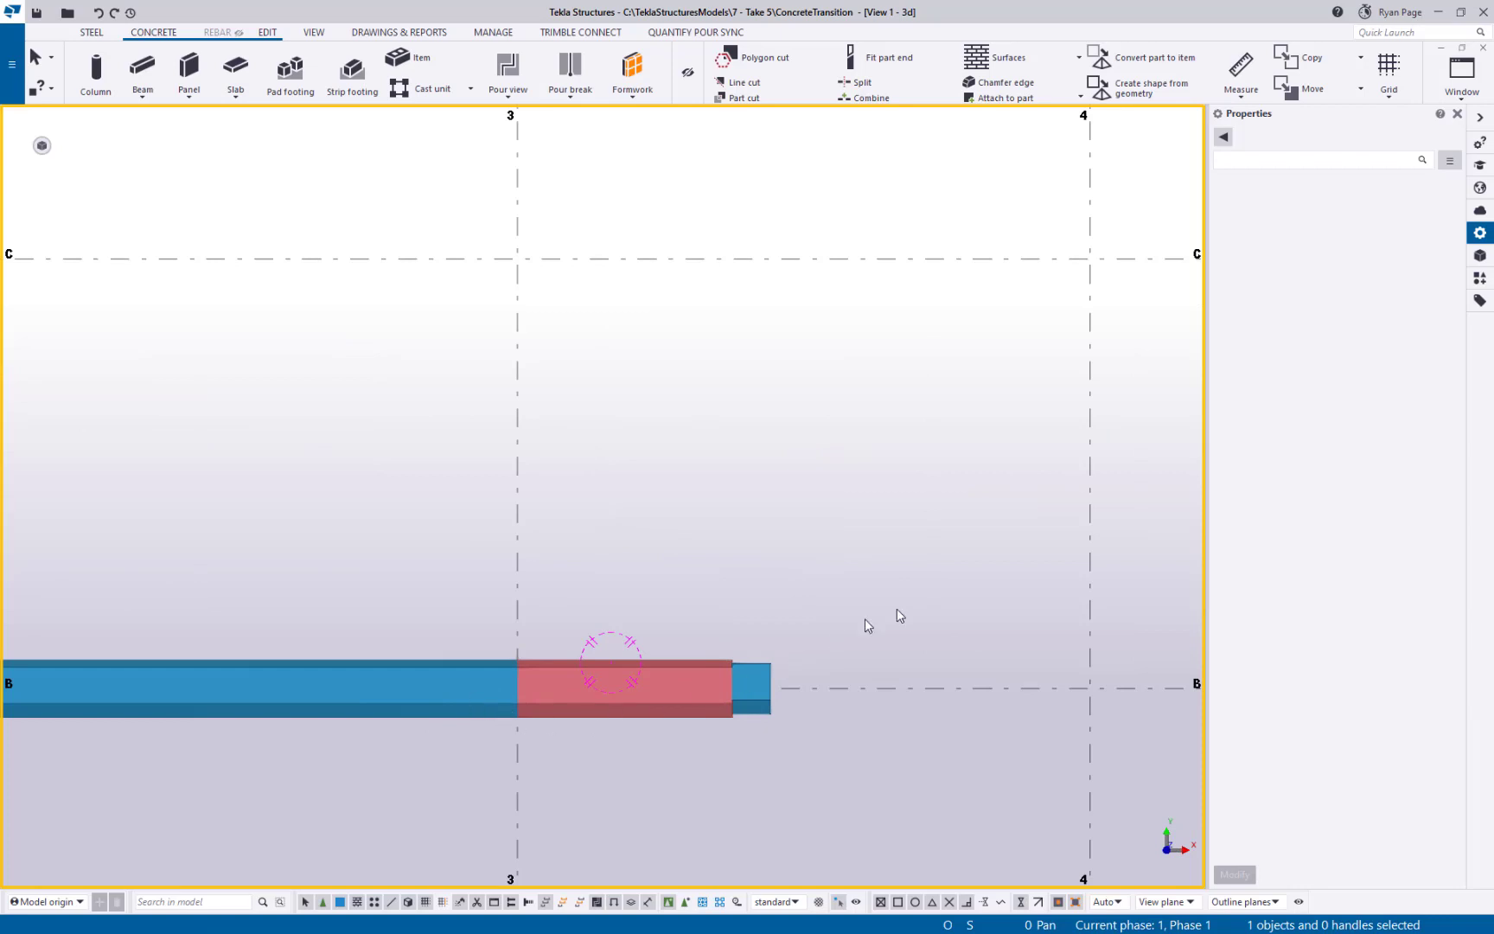
pyautogui.moveTo(617, 720); pyautogui.dragTo(697, 557, button='middle')
pyautogui.scroll(1, 697, 557)
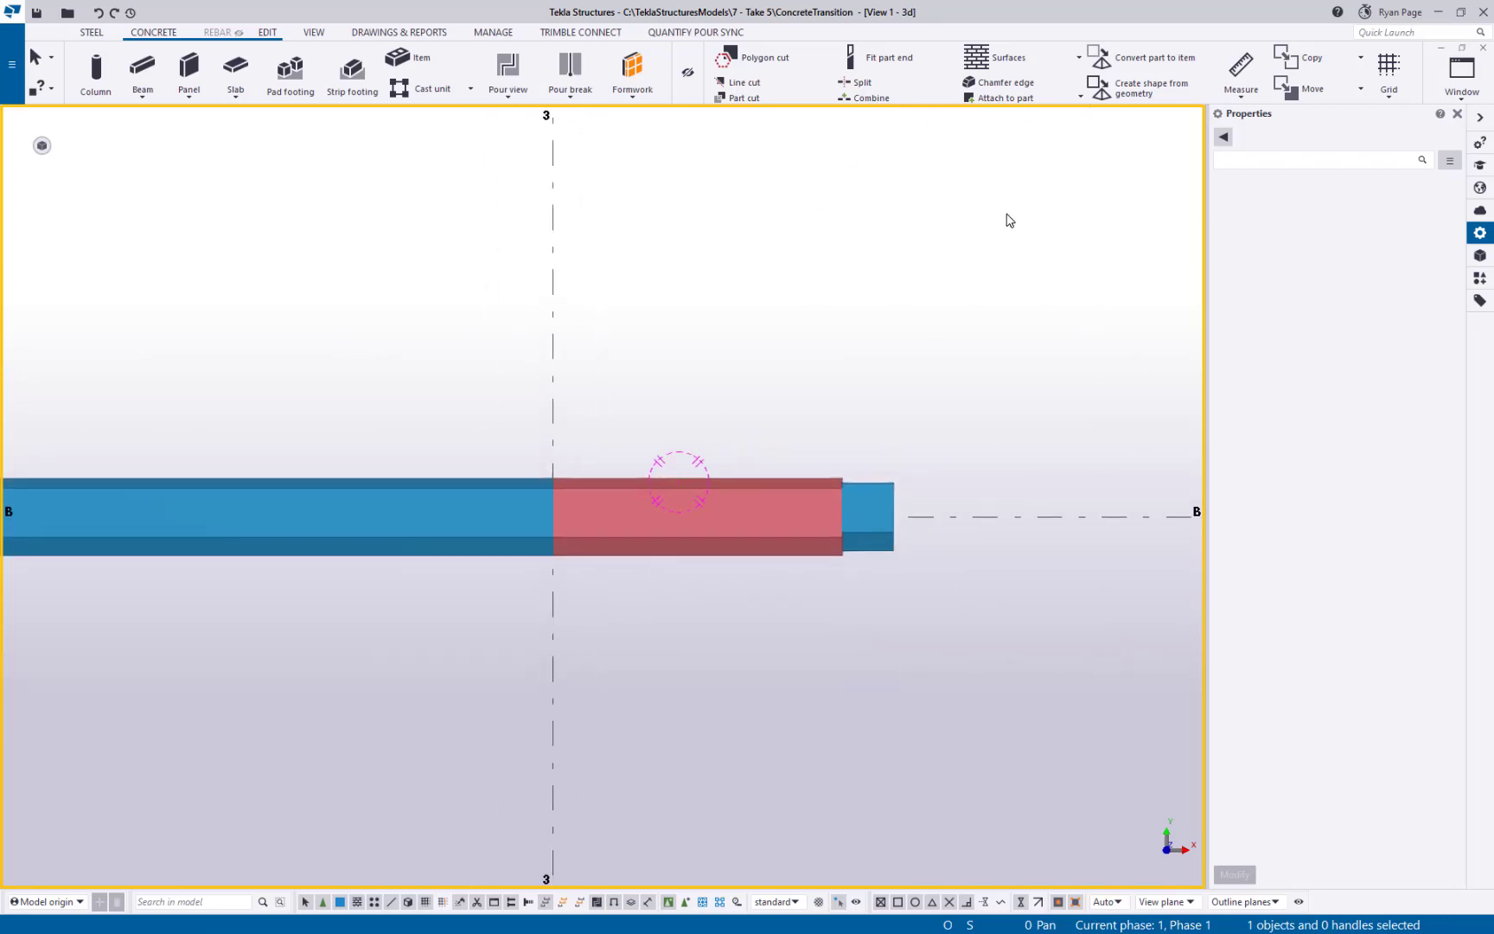
# Move the GR_B end beam from its corner to the red beam's adjacent outer corner so the grid C side edges align.
pyautogui.scroll(4, 807, 499)
pyautogui.click(911, 501)
pyautogui.scroll(4, 950, 354)
pyautogui.rightClick(950, 354)
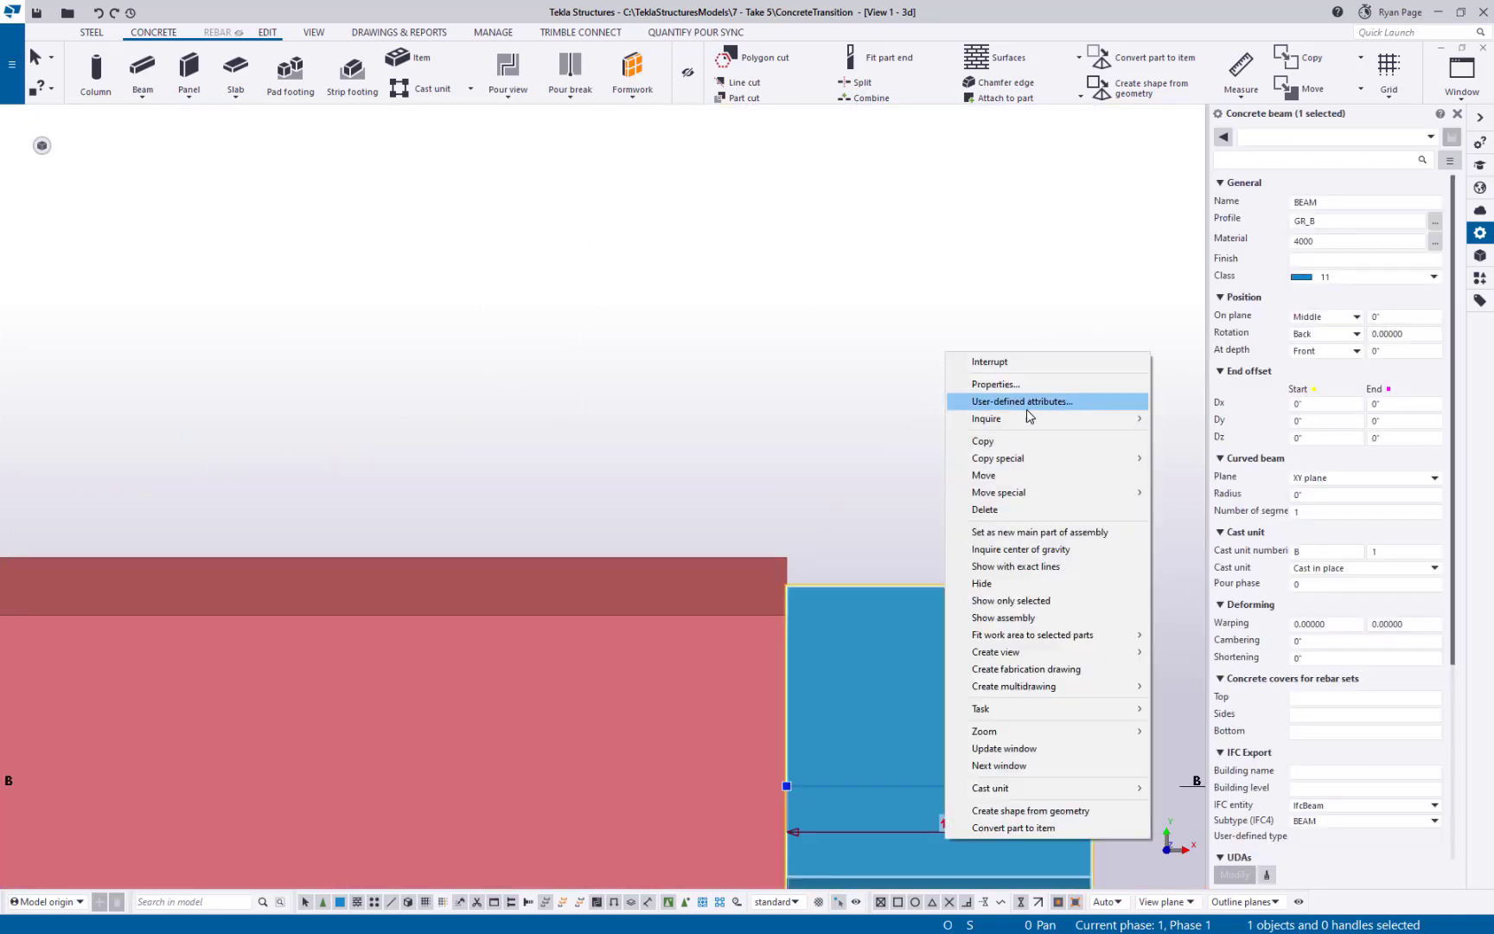
pyautogui.click(986, 475)
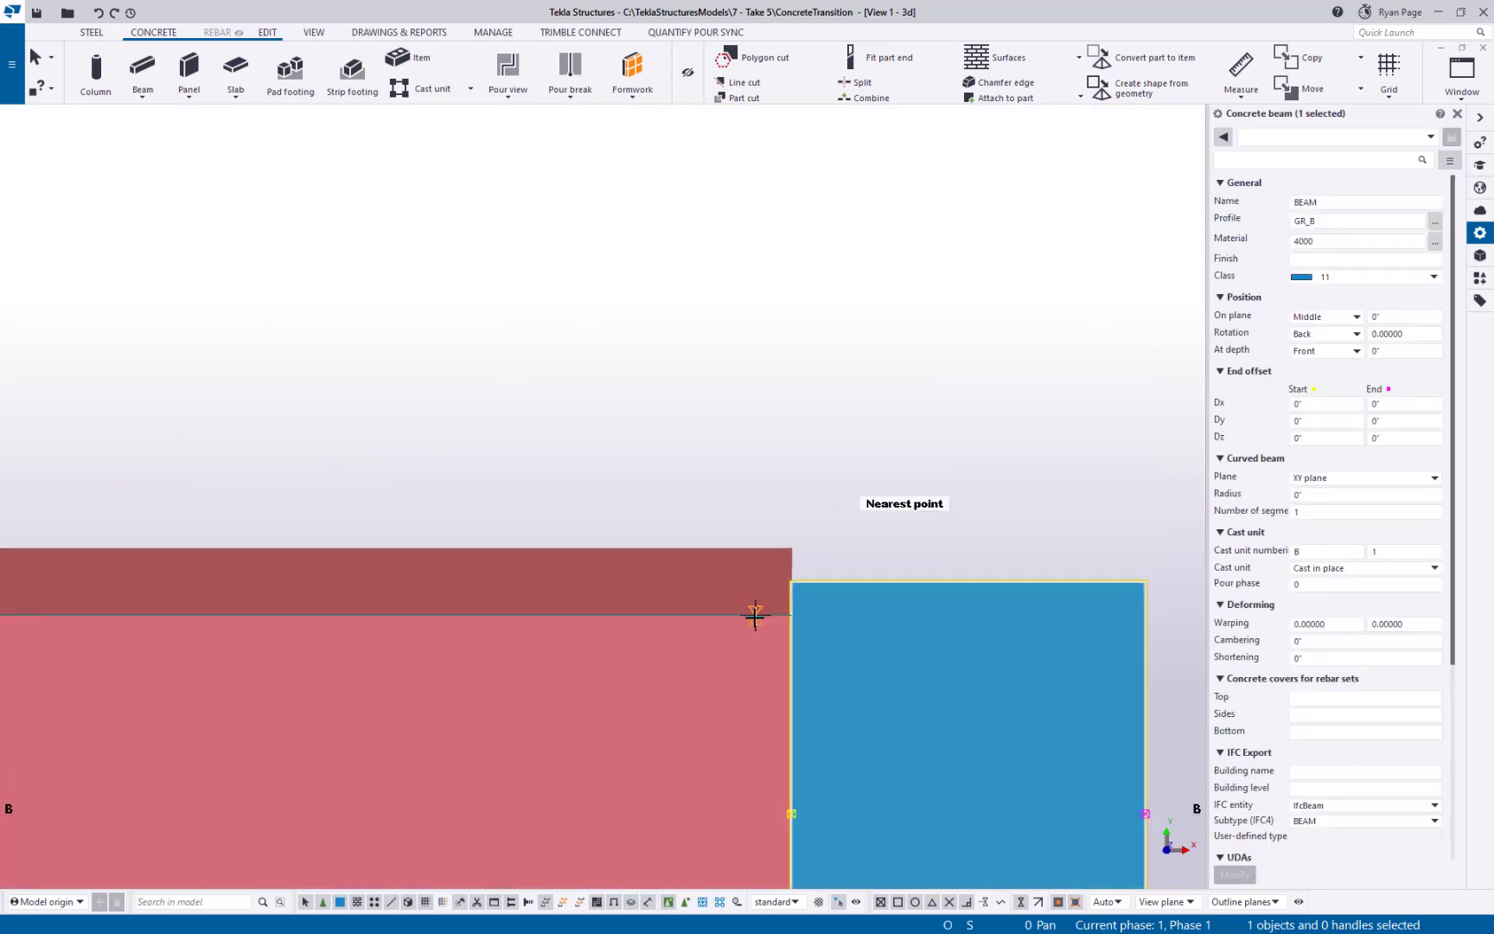
pyautogui.scroll(2, 757, 609)
pyautogui.click(812, 568)
pyautogui.click(811, 512)
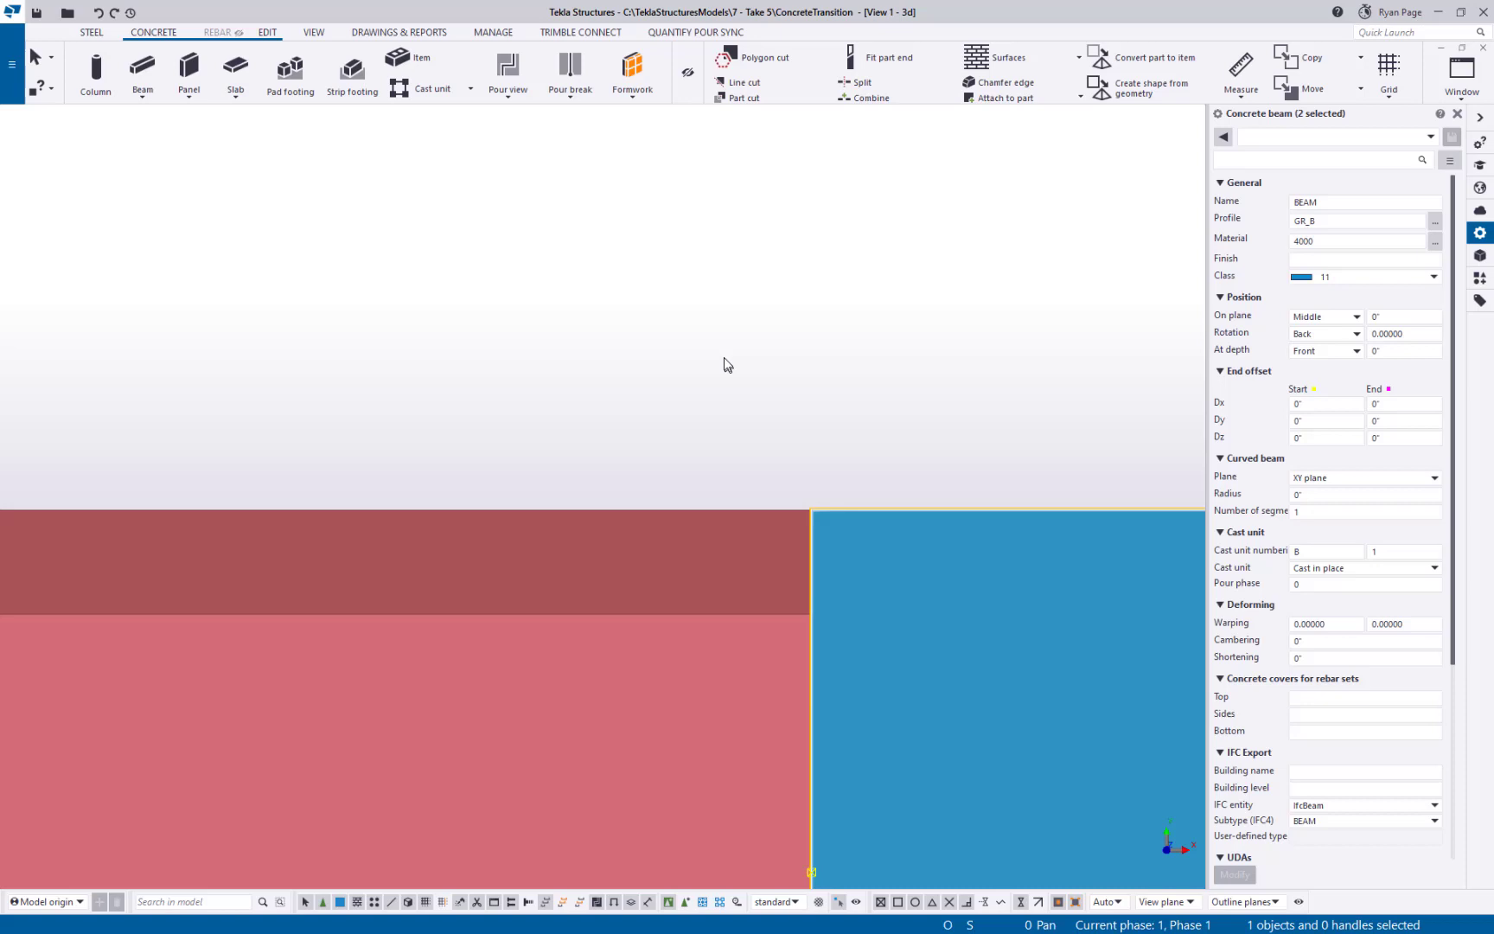
pyautogui.scroll(-4, 724, 357)
pyautogui.click(694, 740)
pyautogui.scroll(-3, 851, 450)
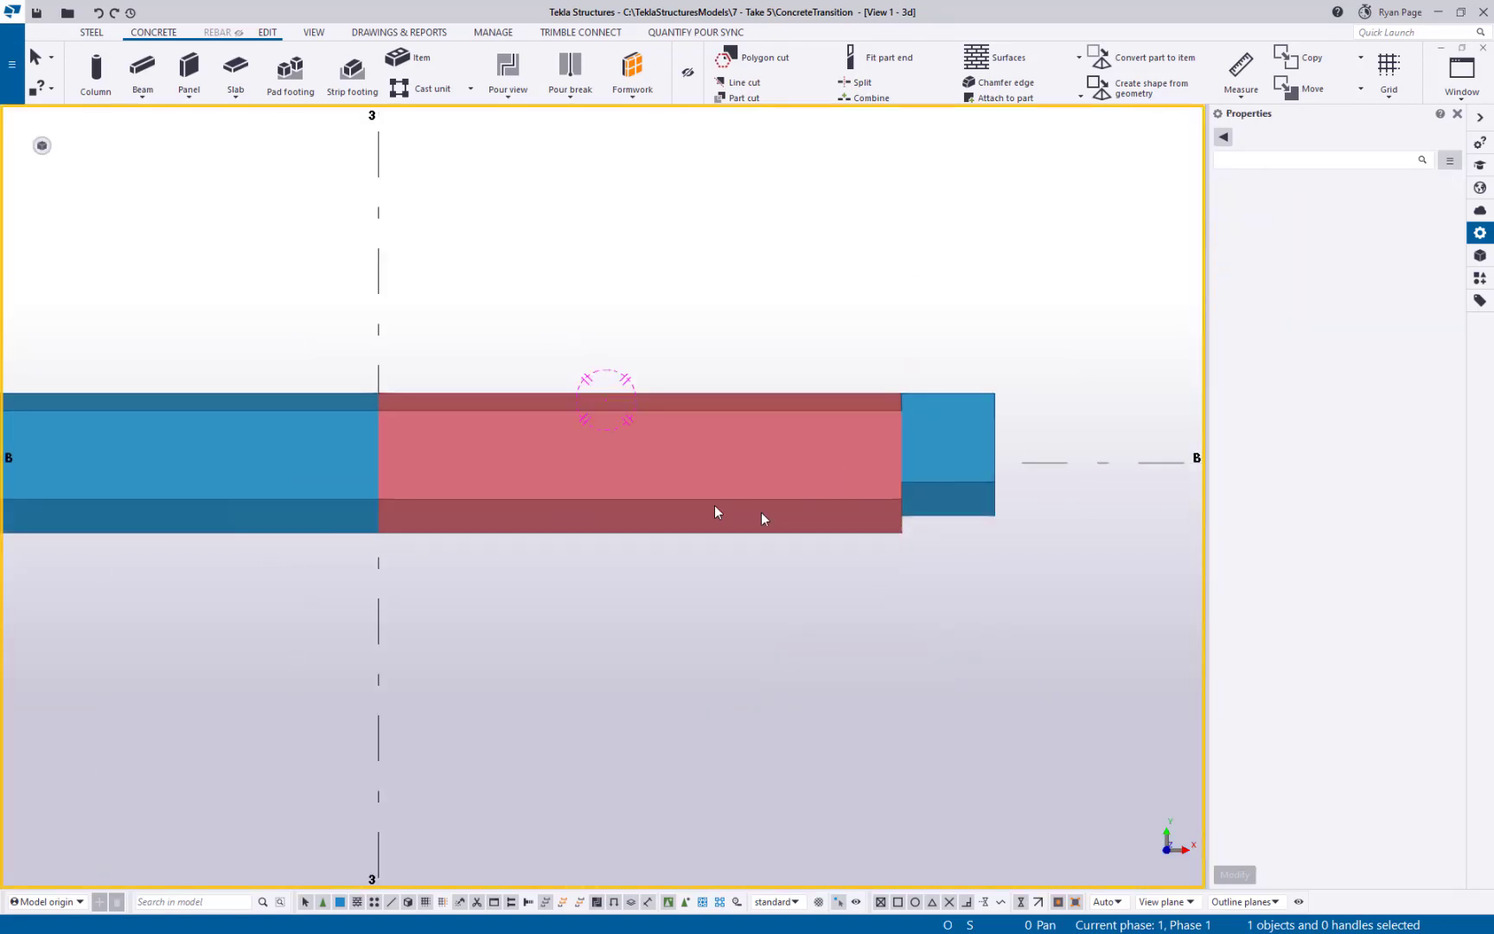
# Examine the red beam and the moved end beam in 3D, selecting each one in turn.
pyautogui.scroll(-1, 704, 493)
pyautogui.moveTo(701, 501)
pyautogui.keyDown('ctrl'); pyautogui.mouseDown(button='middle')
pyautogui.moveTo(778, 641)
pyautogui.moveTo(857, 594)
pyautogui.moveTo(692, 507)
pyautogui.mouseUp(button='middle'); pyautogui.keyUp('ctrl')
pyautogui.click(690, 505)
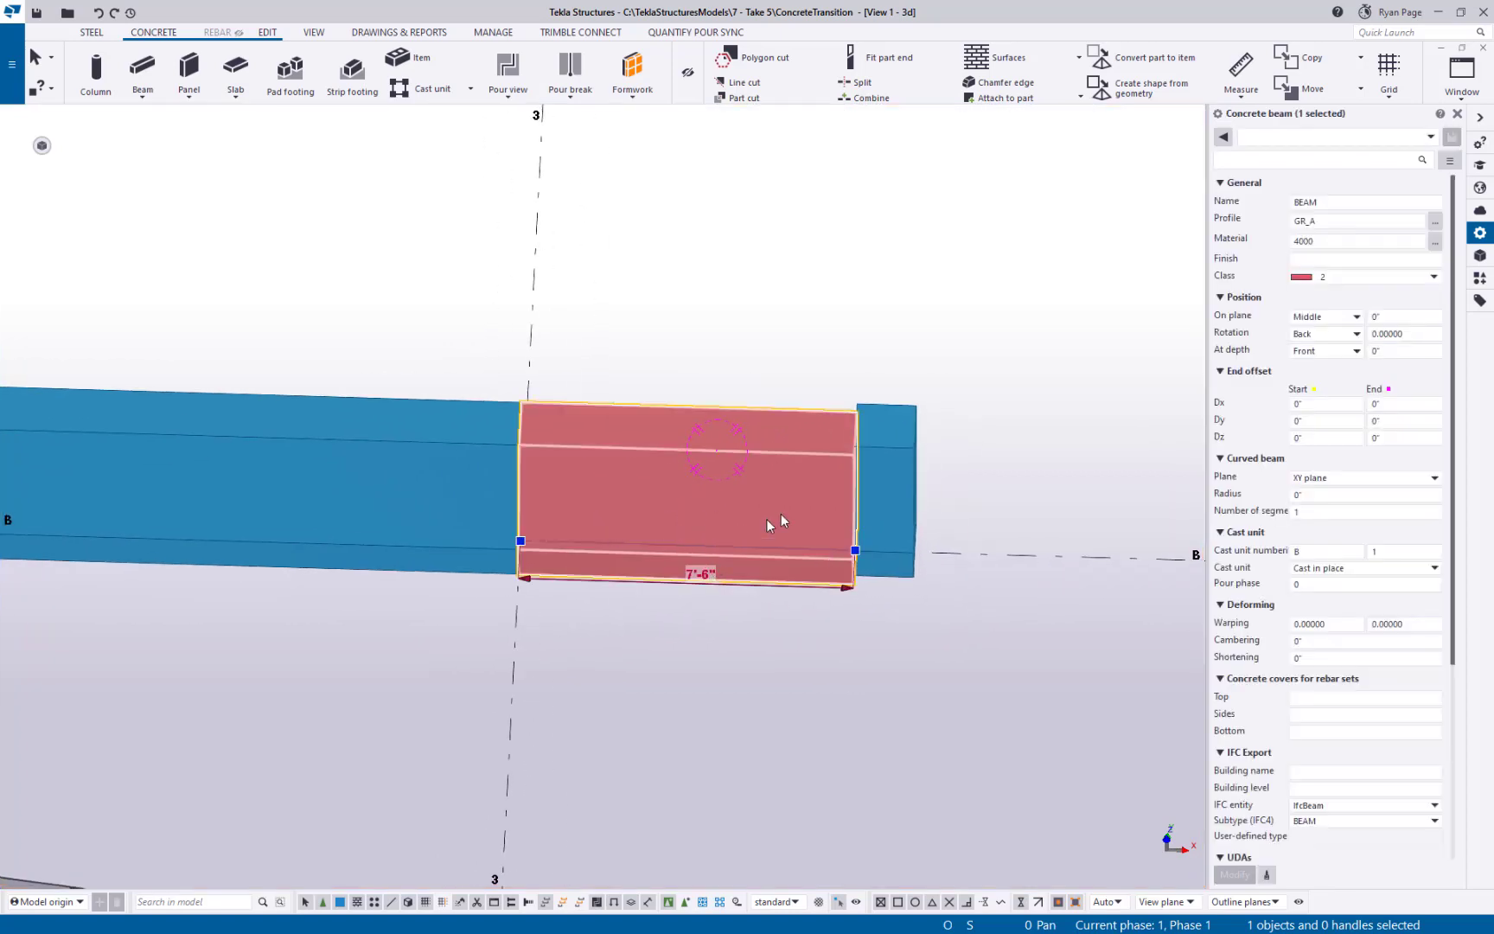
pyautogui.keyDown('ctrl'); pyautogui.moveTo(785, 520); pyautogui.dragTo(380, 307, button='middle'); pyautogui.keyUp('ctrl')
pyautogui.click(891, 567)
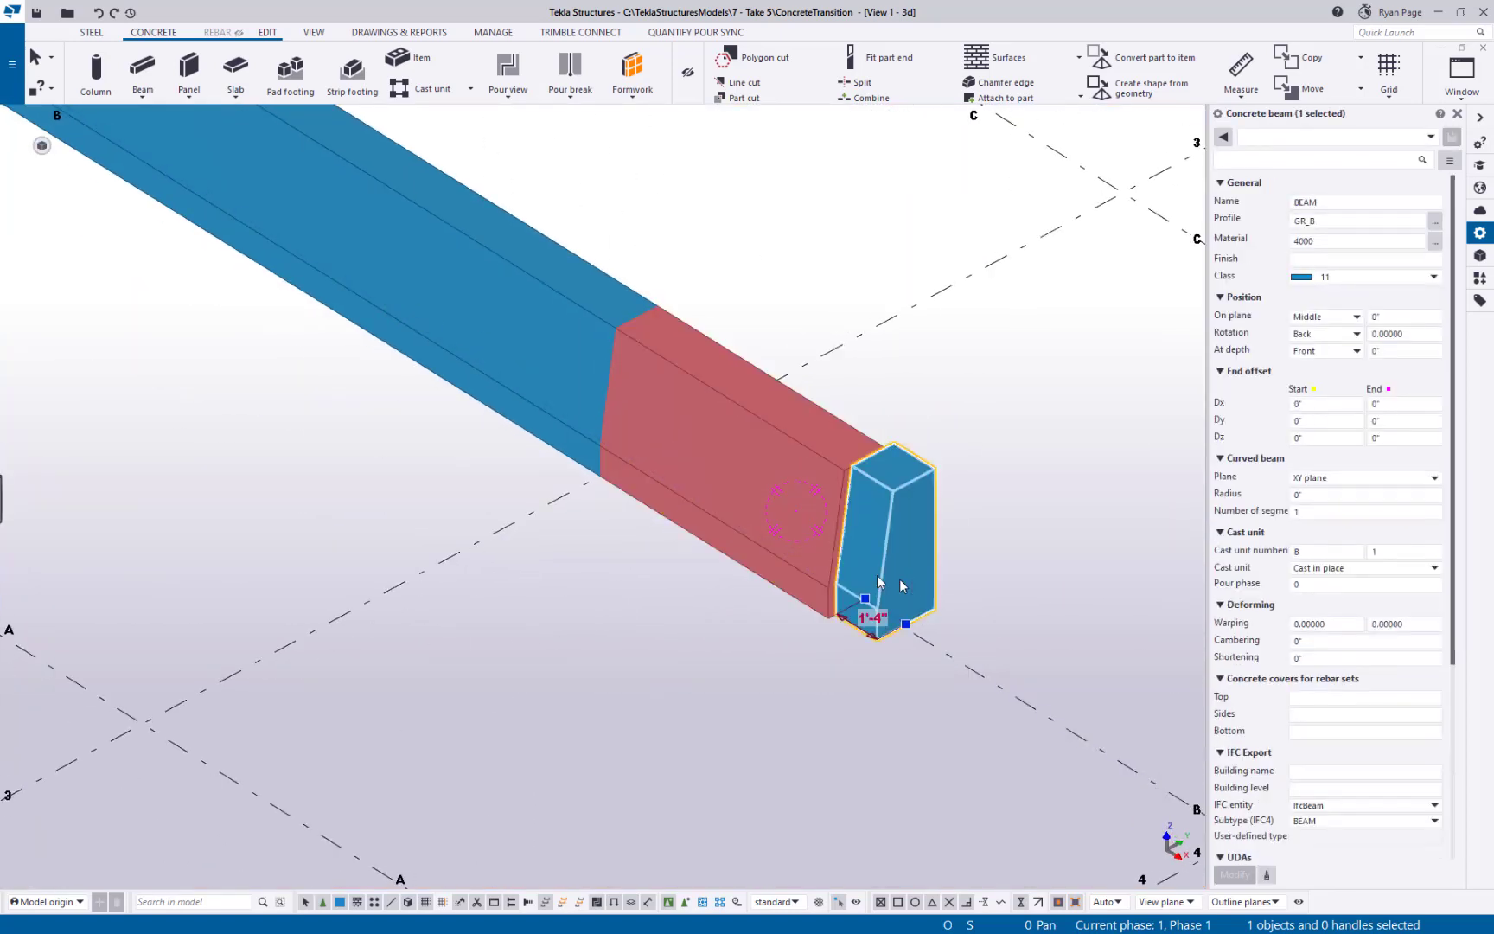
pyautogui.click(743, 638)
# Rename the red middle beam as TRANSITION and apply the change.
pyautogui.click(774, 581)
pyautogui.keyDown('ctrl'); pyautogui.moveTo(774, 581); pyautogui.dragTo(857, 580, button='middle'); pyautogui.keyUp('ctrl')
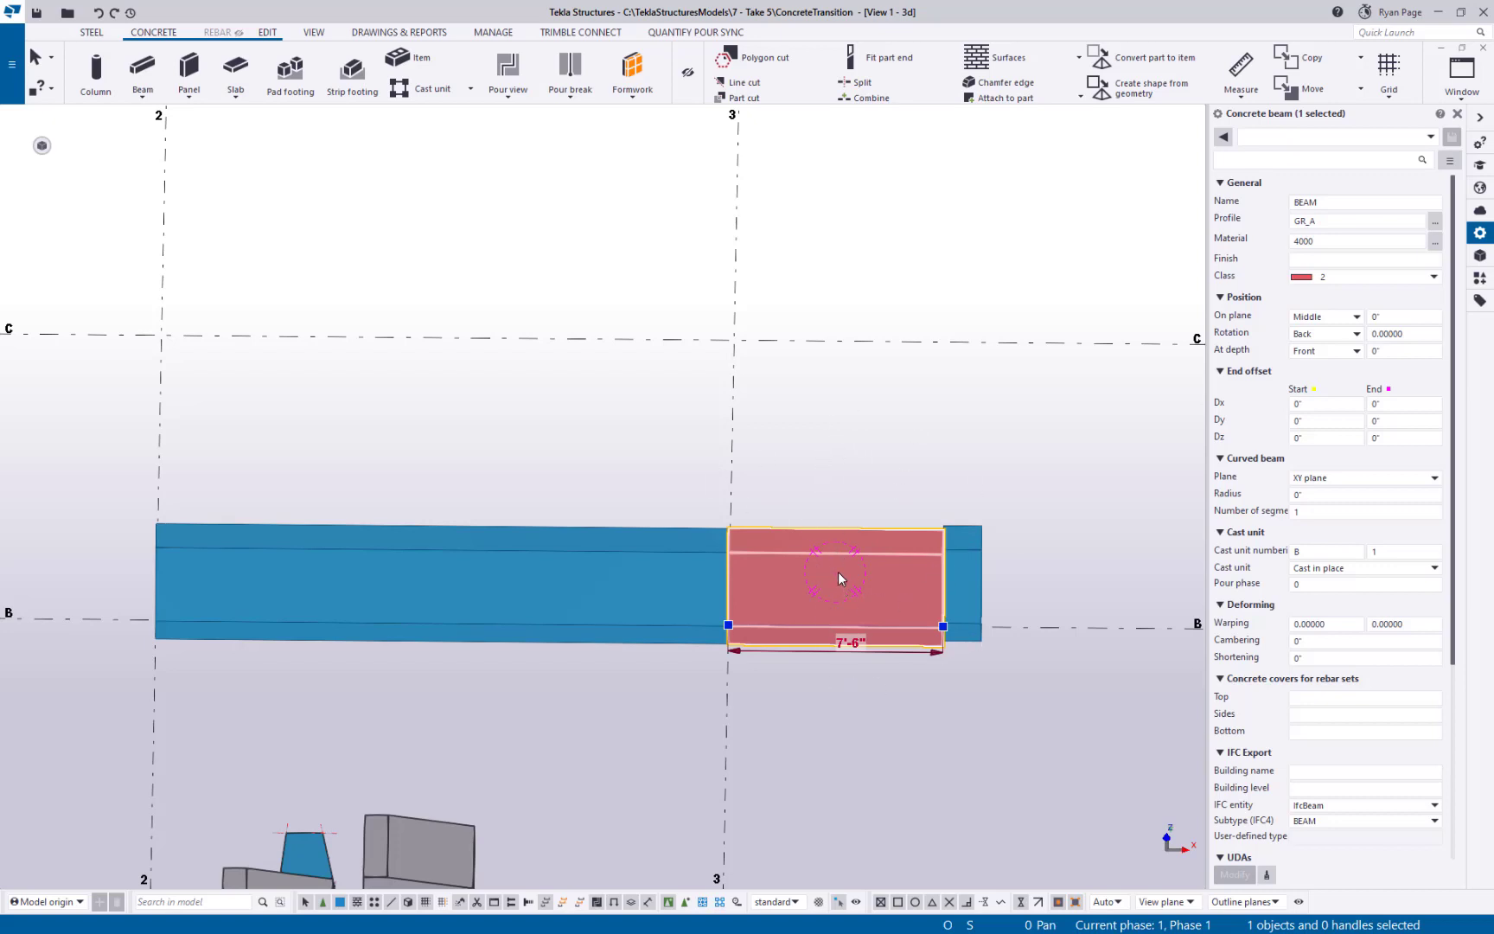
pyautogui.rightClick(859, 584)
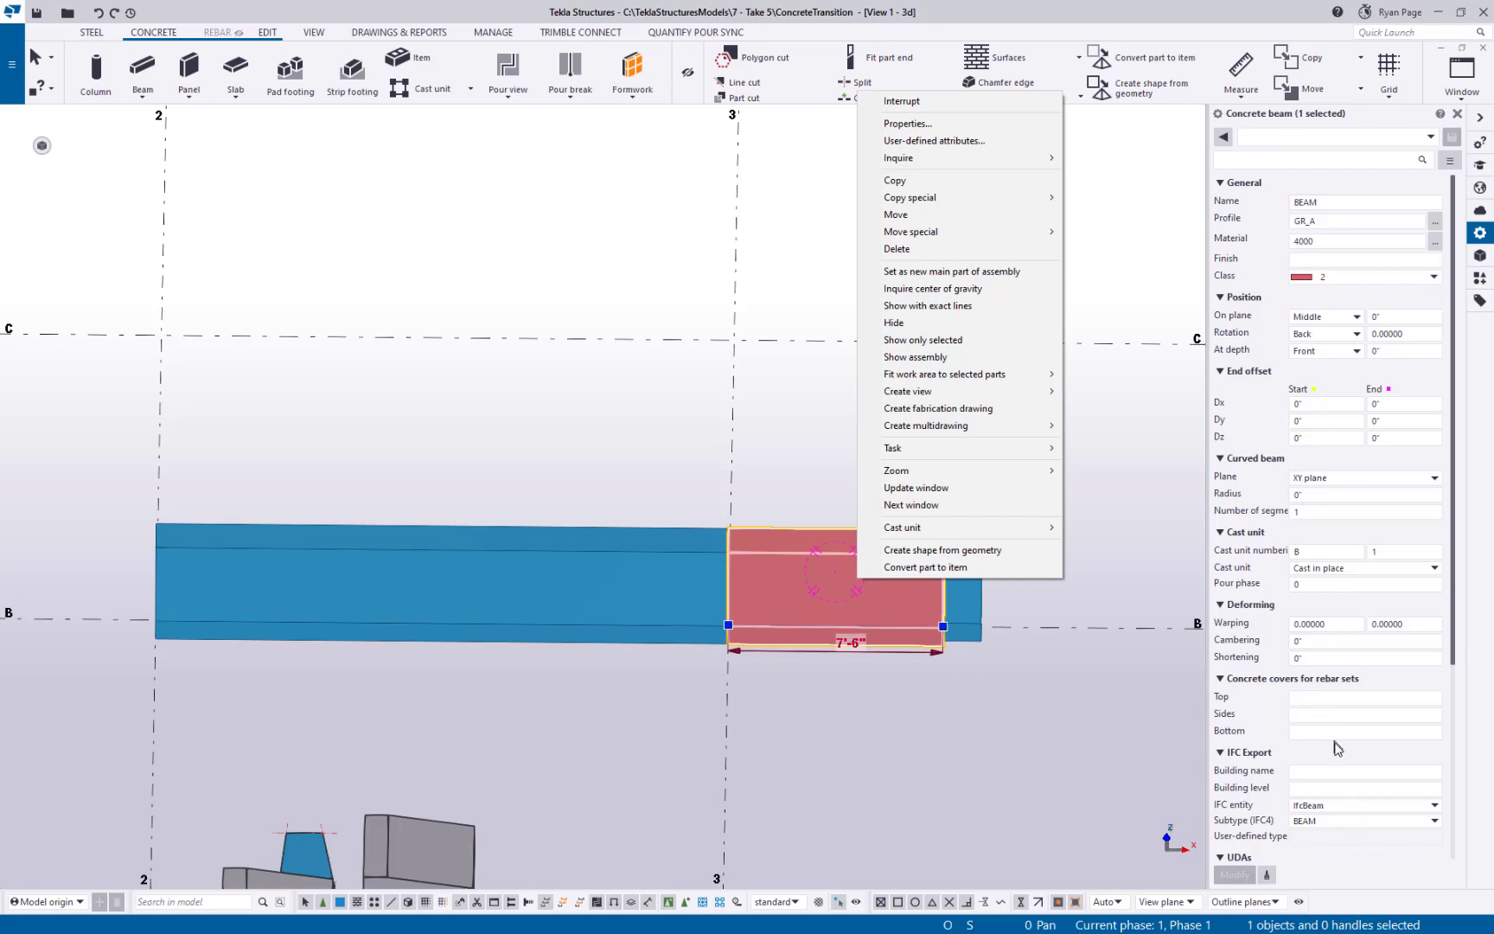
pyautogui.click(1354, 204)
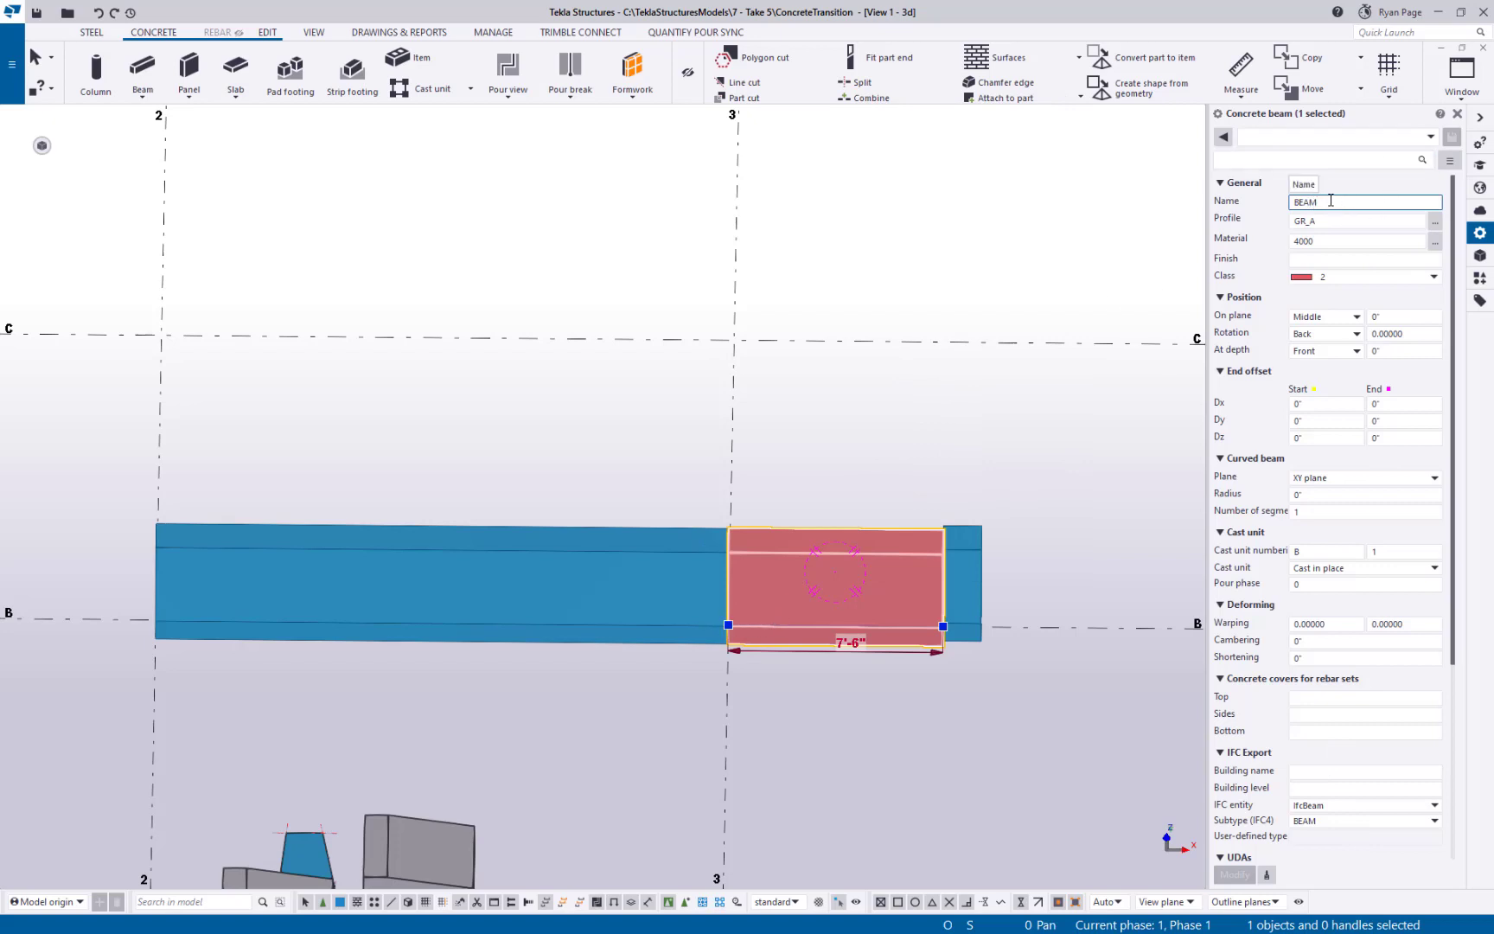
pyautogui.moveTo(1331, 201); pyautogui.dragTo(1242, 208)
pyautogui.write('TRANSITION')
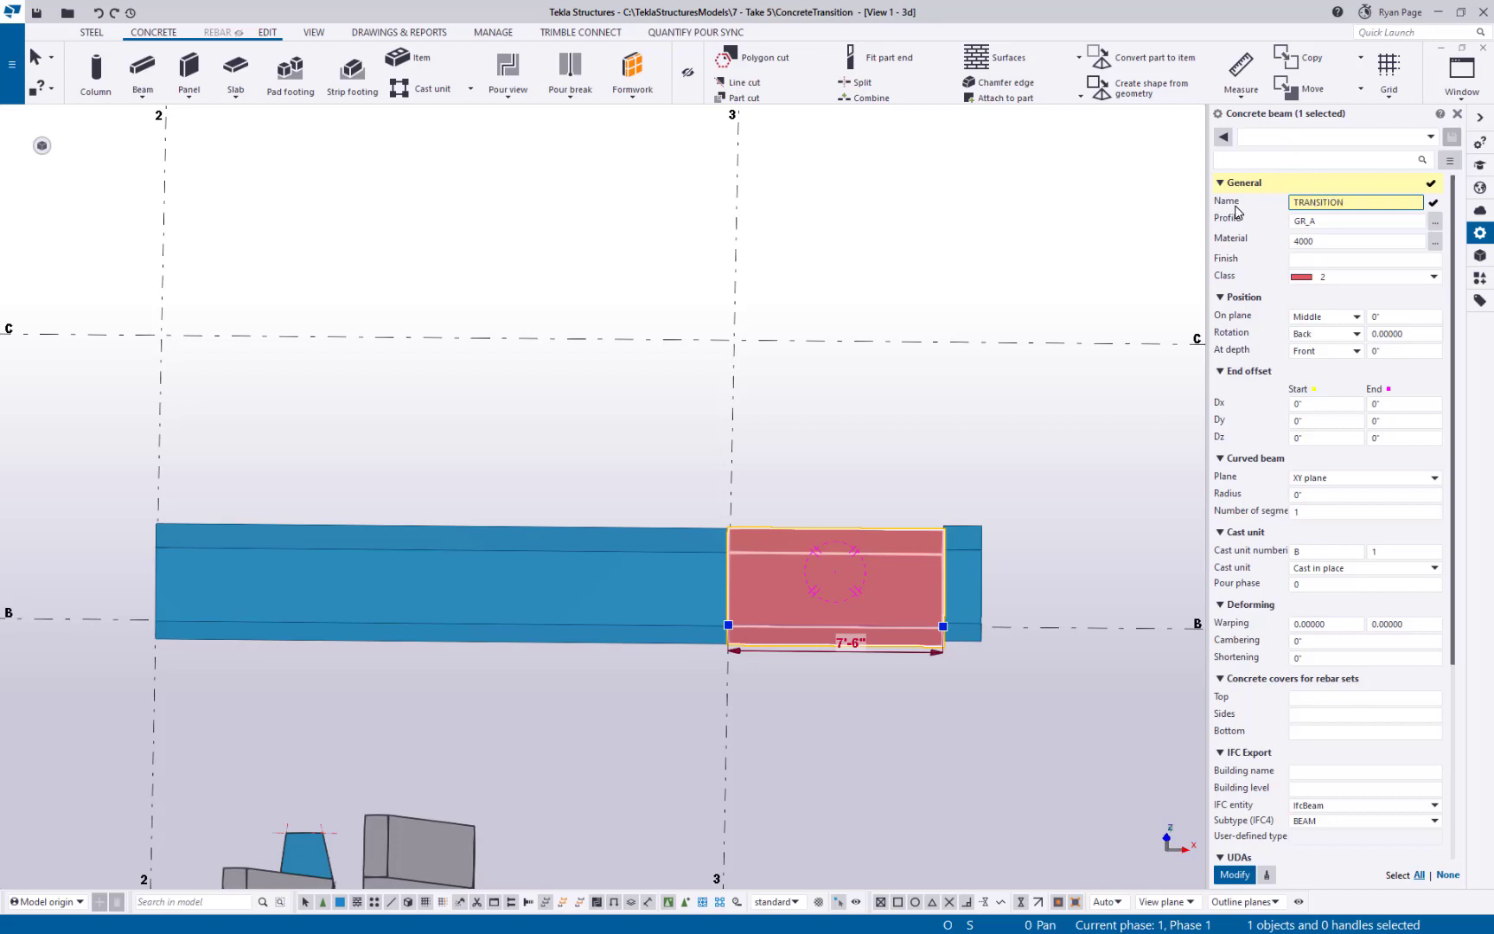
pyautogui.press('Return')
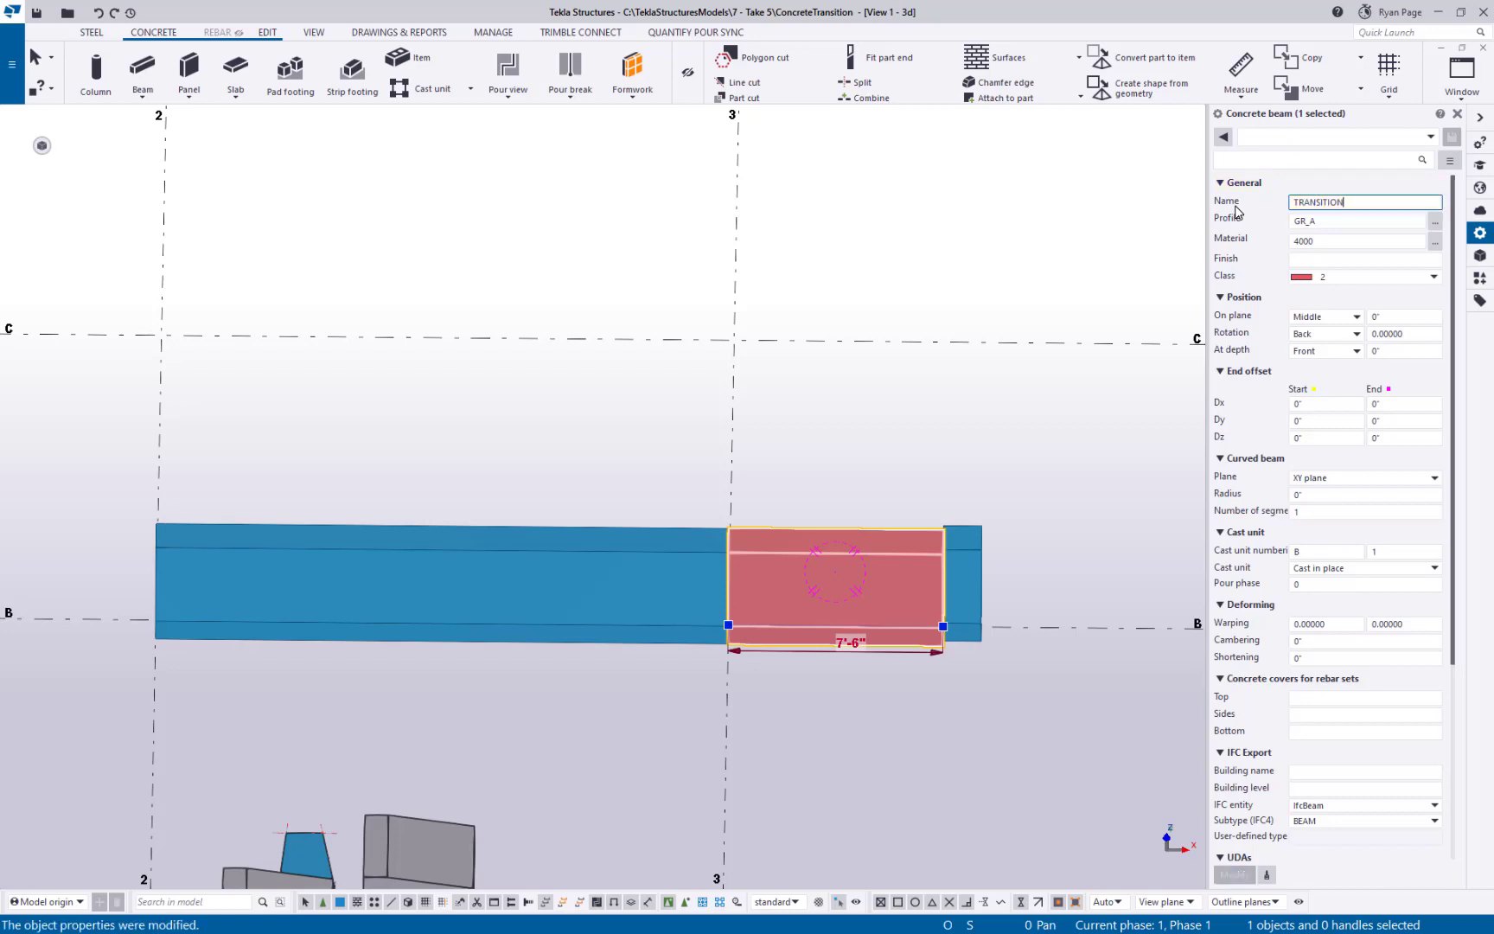
# Convert the TRANSITION beam to an item and accept the loss of its part-specific properties.
pyautogui.rightClick(823, 584)
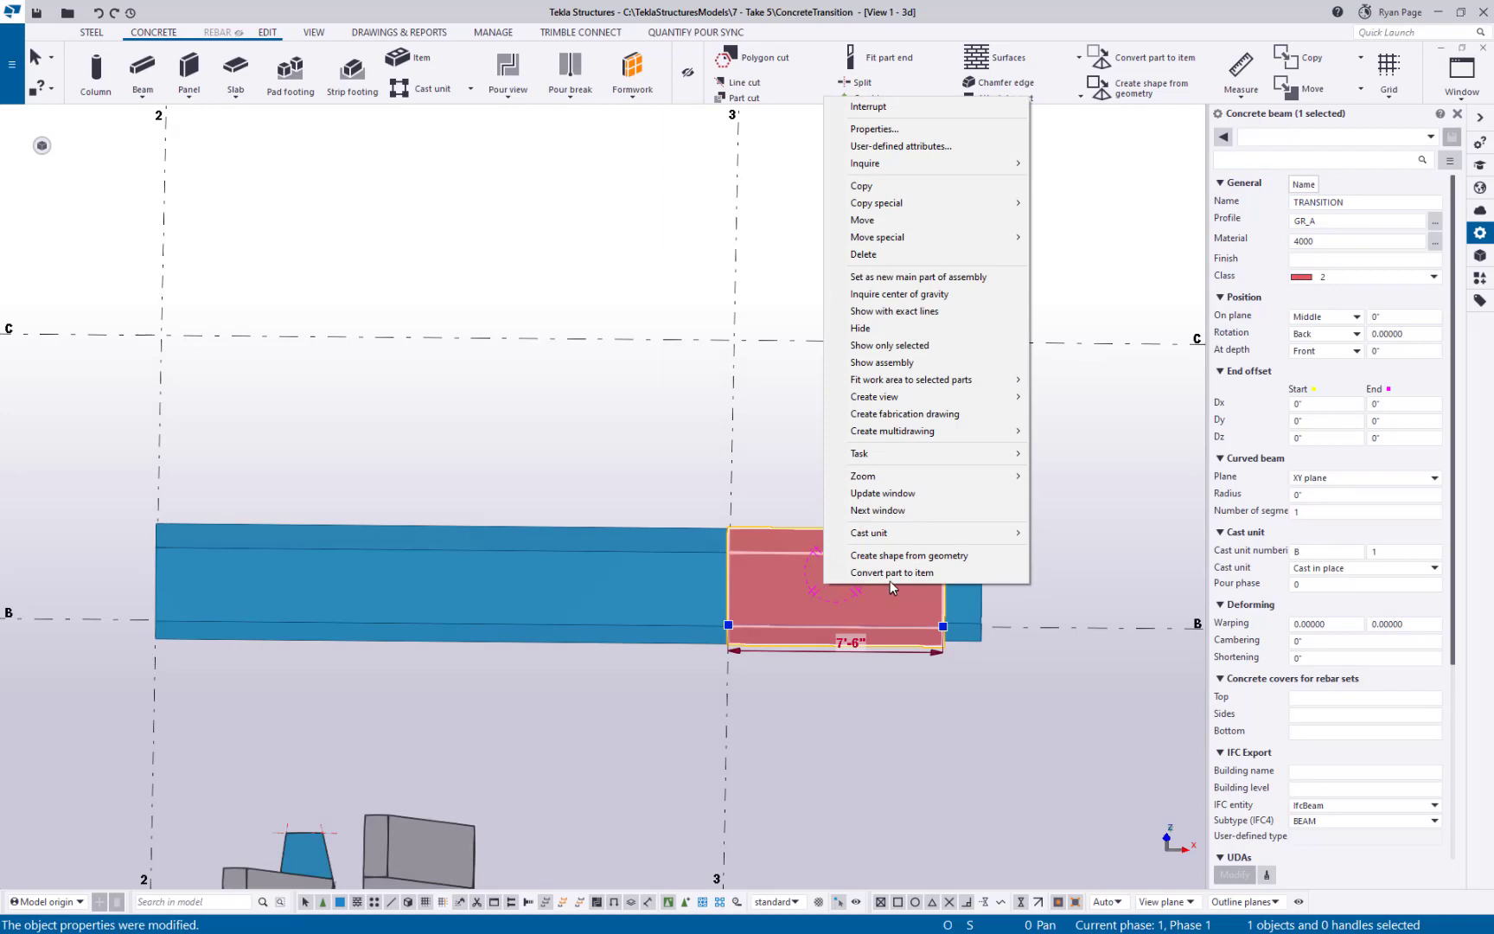
pyautogui.click(890, 575)
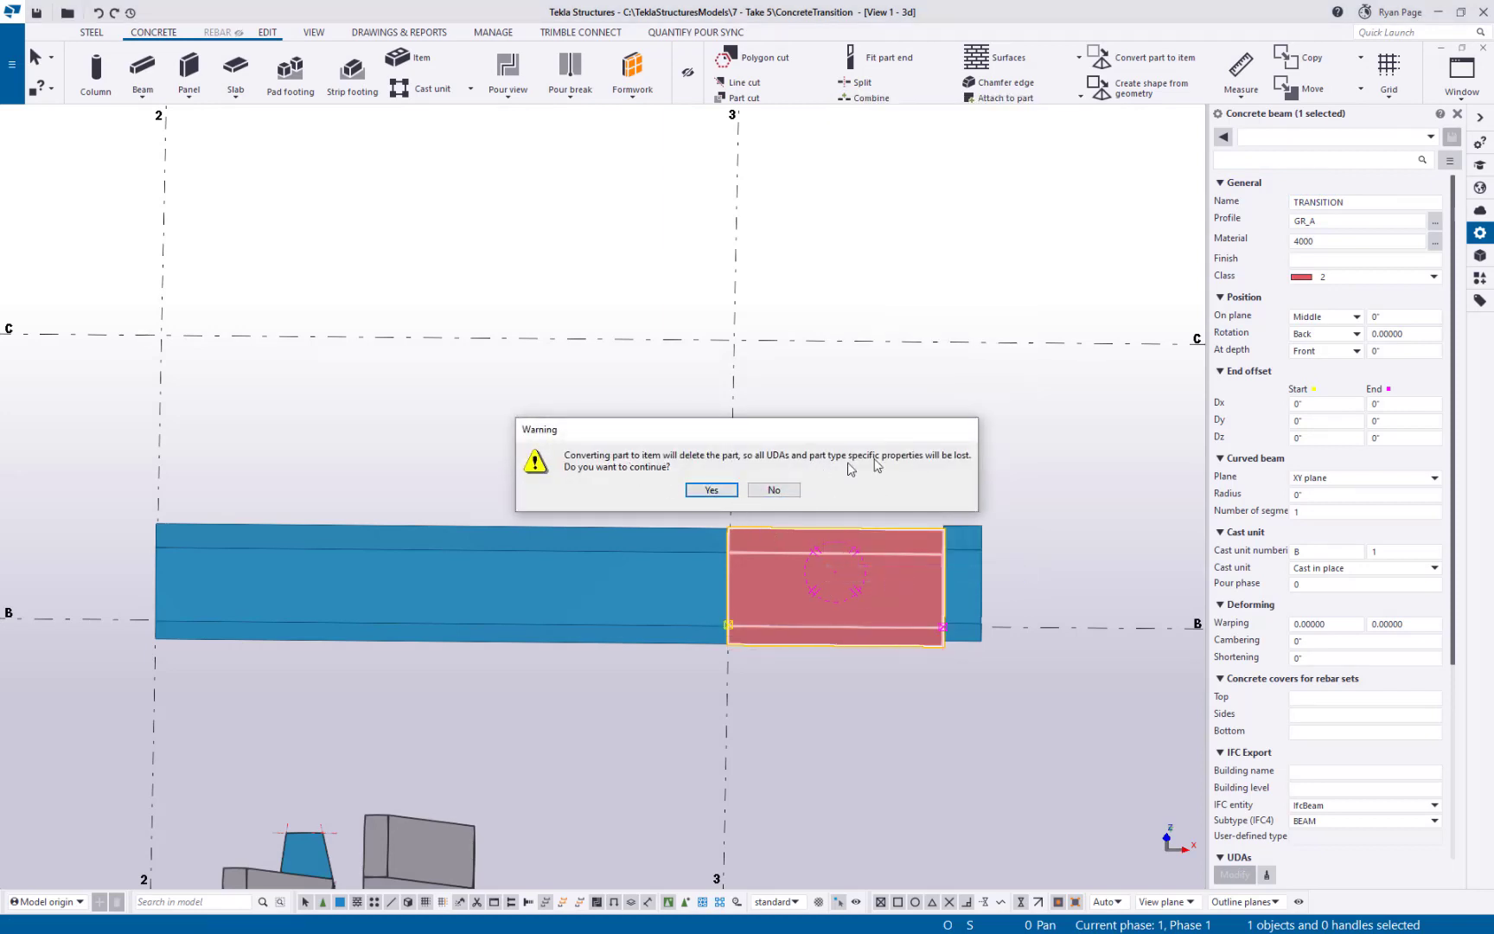
pyautogui.click(711, 490)
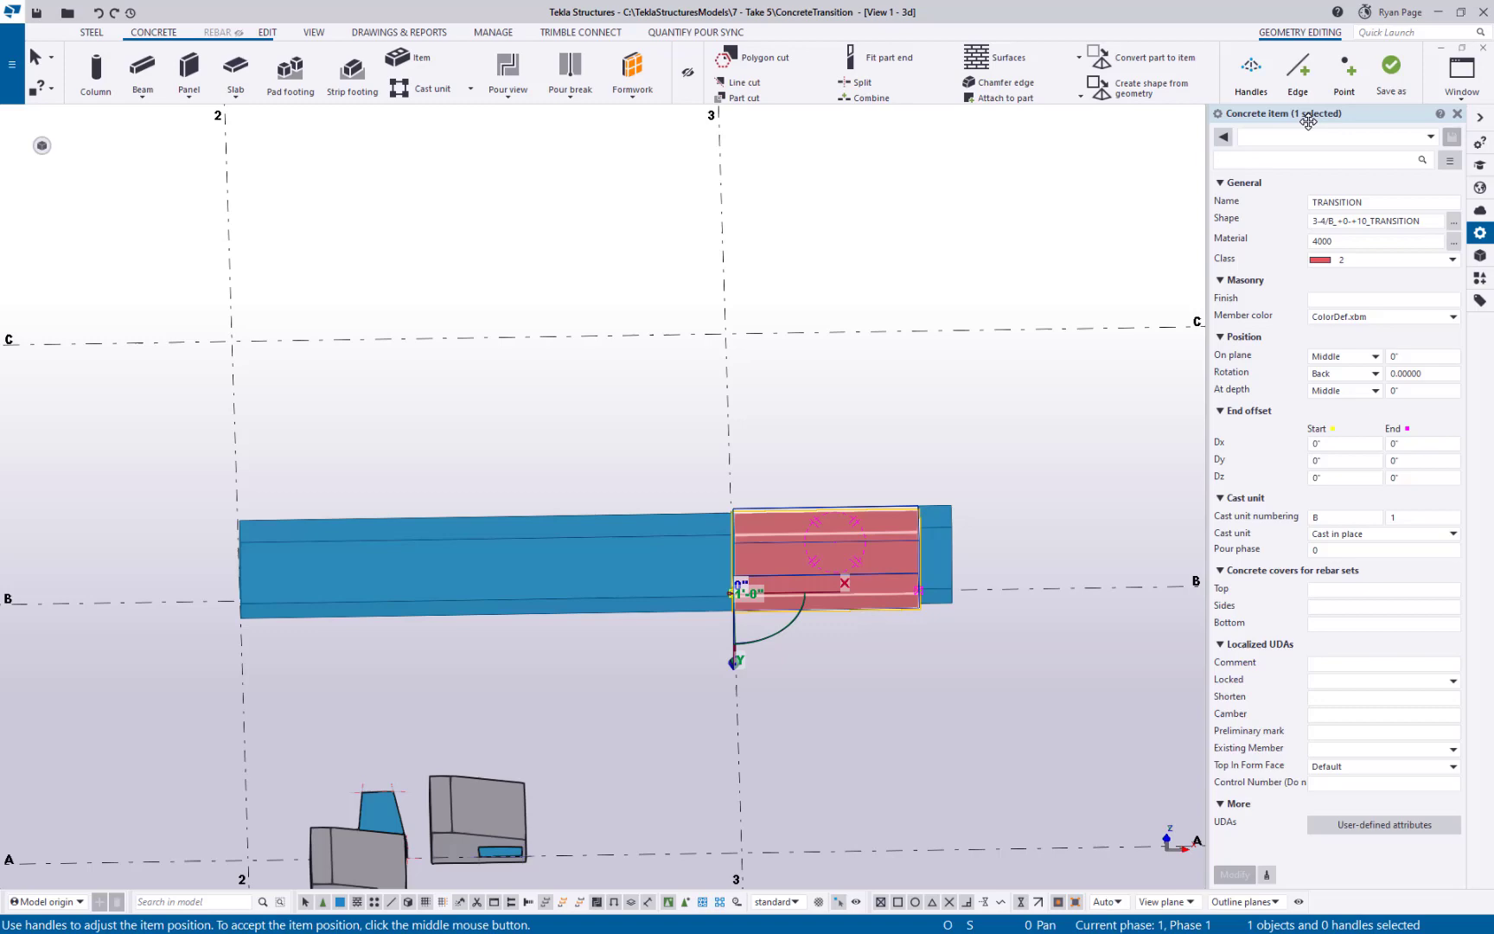
# Show the item's geometry handles and try to move its upper corner at the end-beam joint to the GR_B beam's corner.
pyautogui.scroll(4, 856, 605)
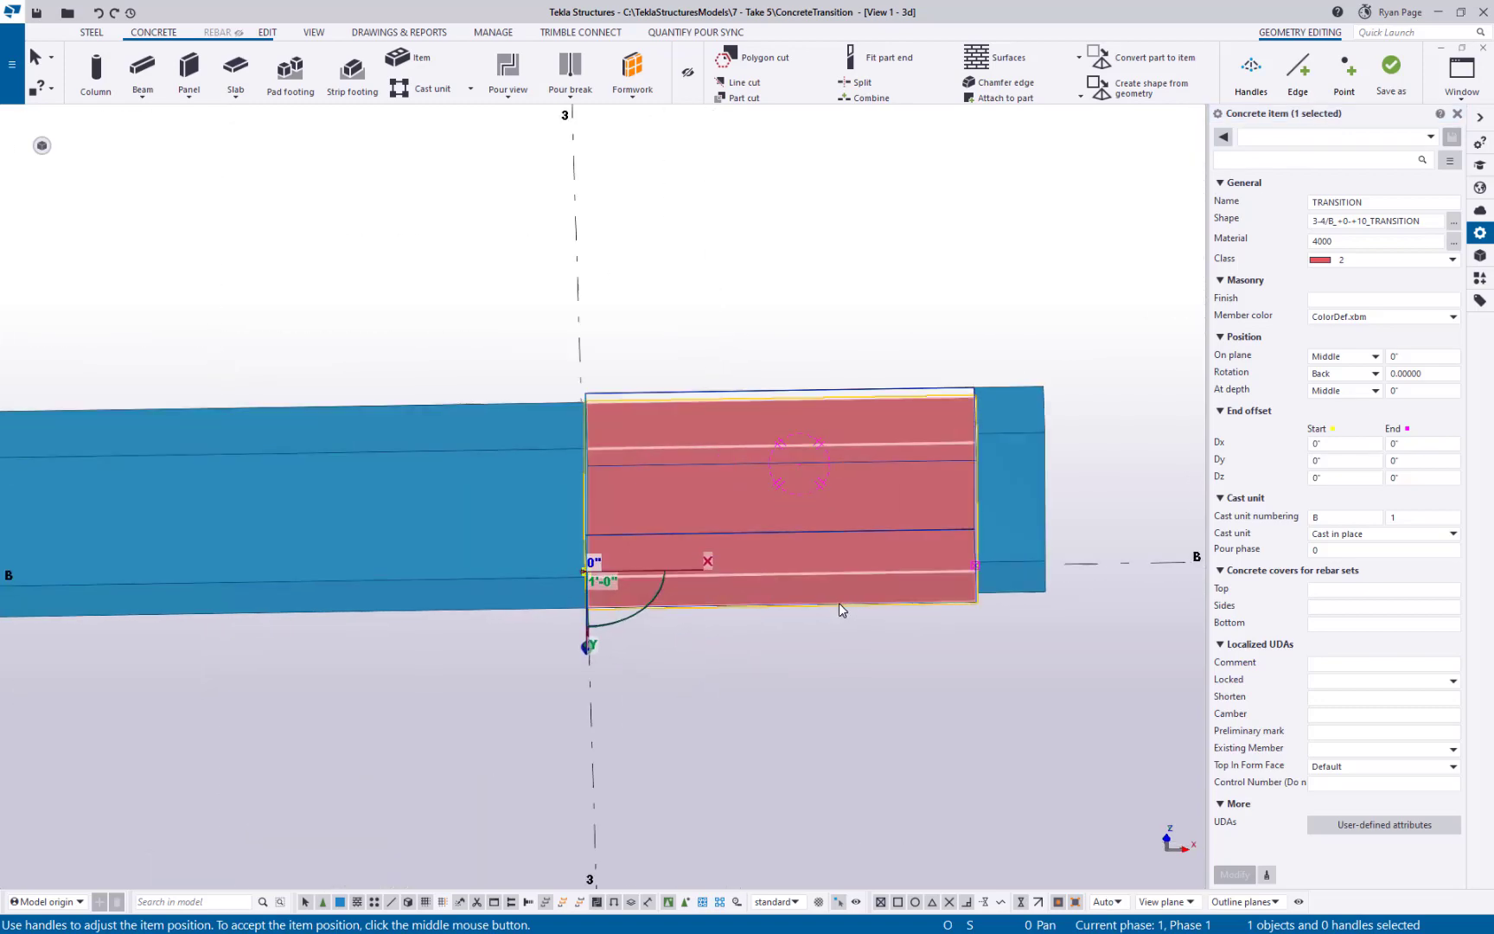
pyautogui.keyDown('ctrl'); pyautogui.moveTo(801, 592); pyautogui.dragTo(951, 550, button='middle'); pyautogui.keyUp('ctrl')
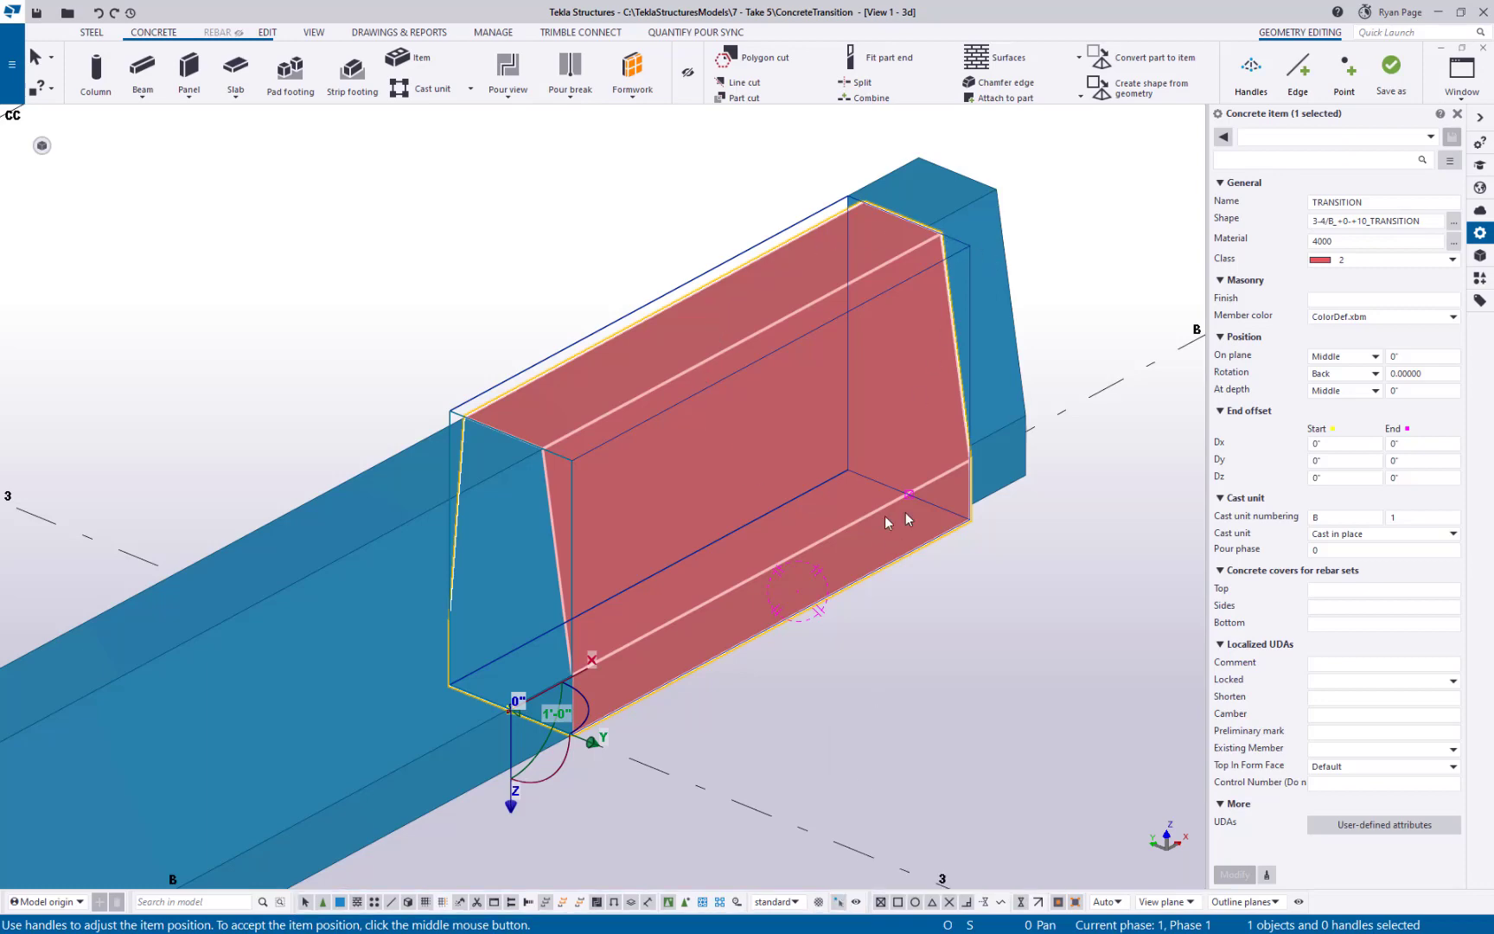
pyautogui.keyDown('ctrl'); pyautogui.moveTo(872, 420); pyautogui.dragTo(832, 414, button='middle'); pyautogui.keyUp('ctrl')
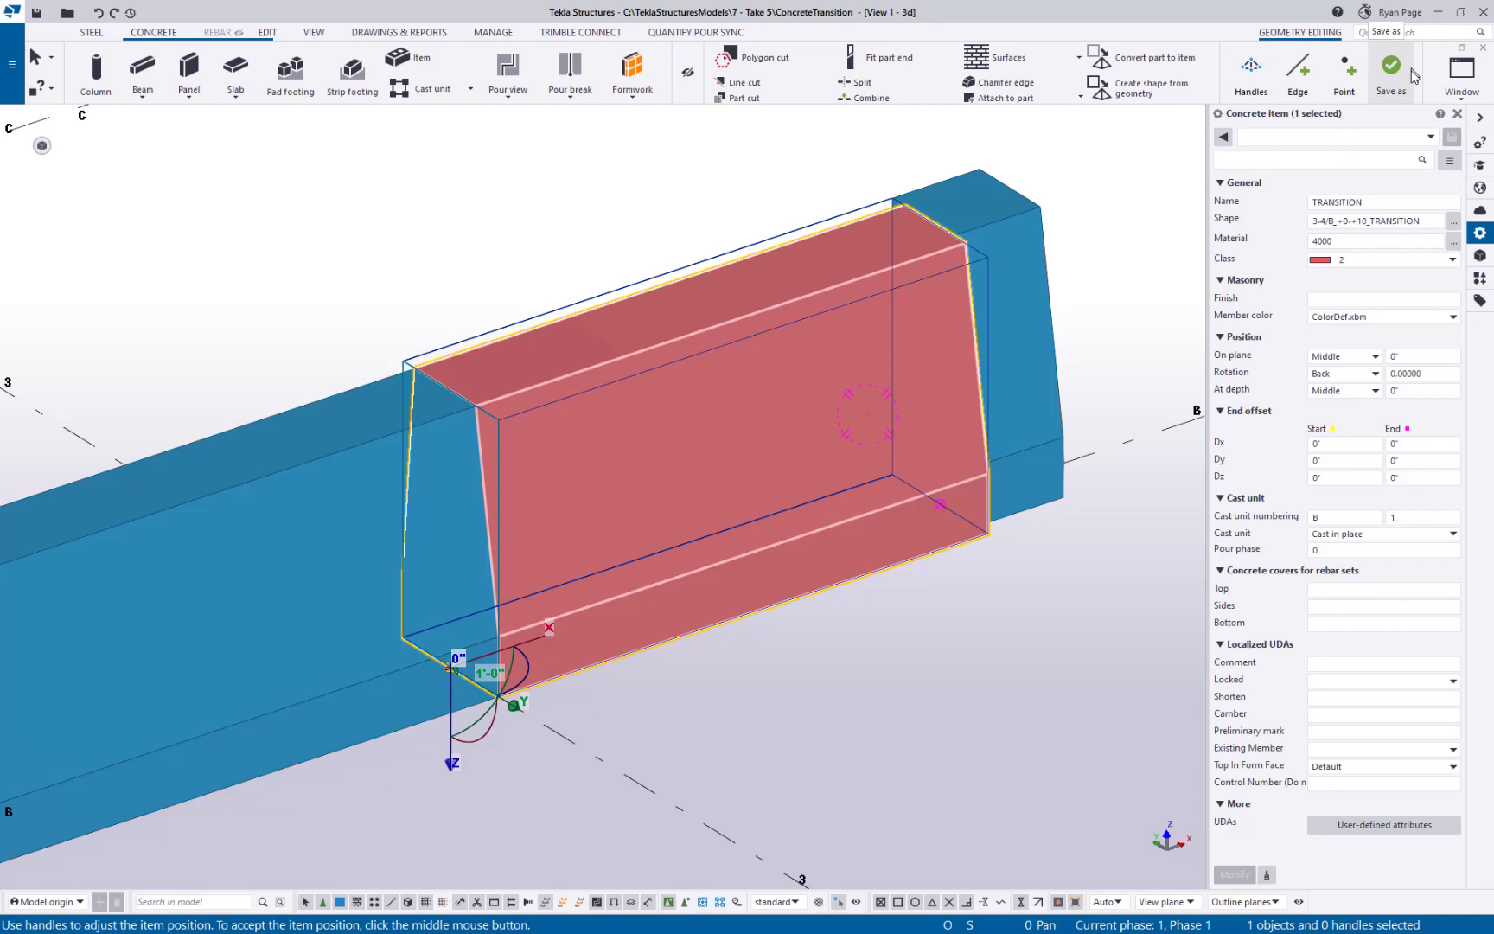
pyautogui.click(1250, 74)
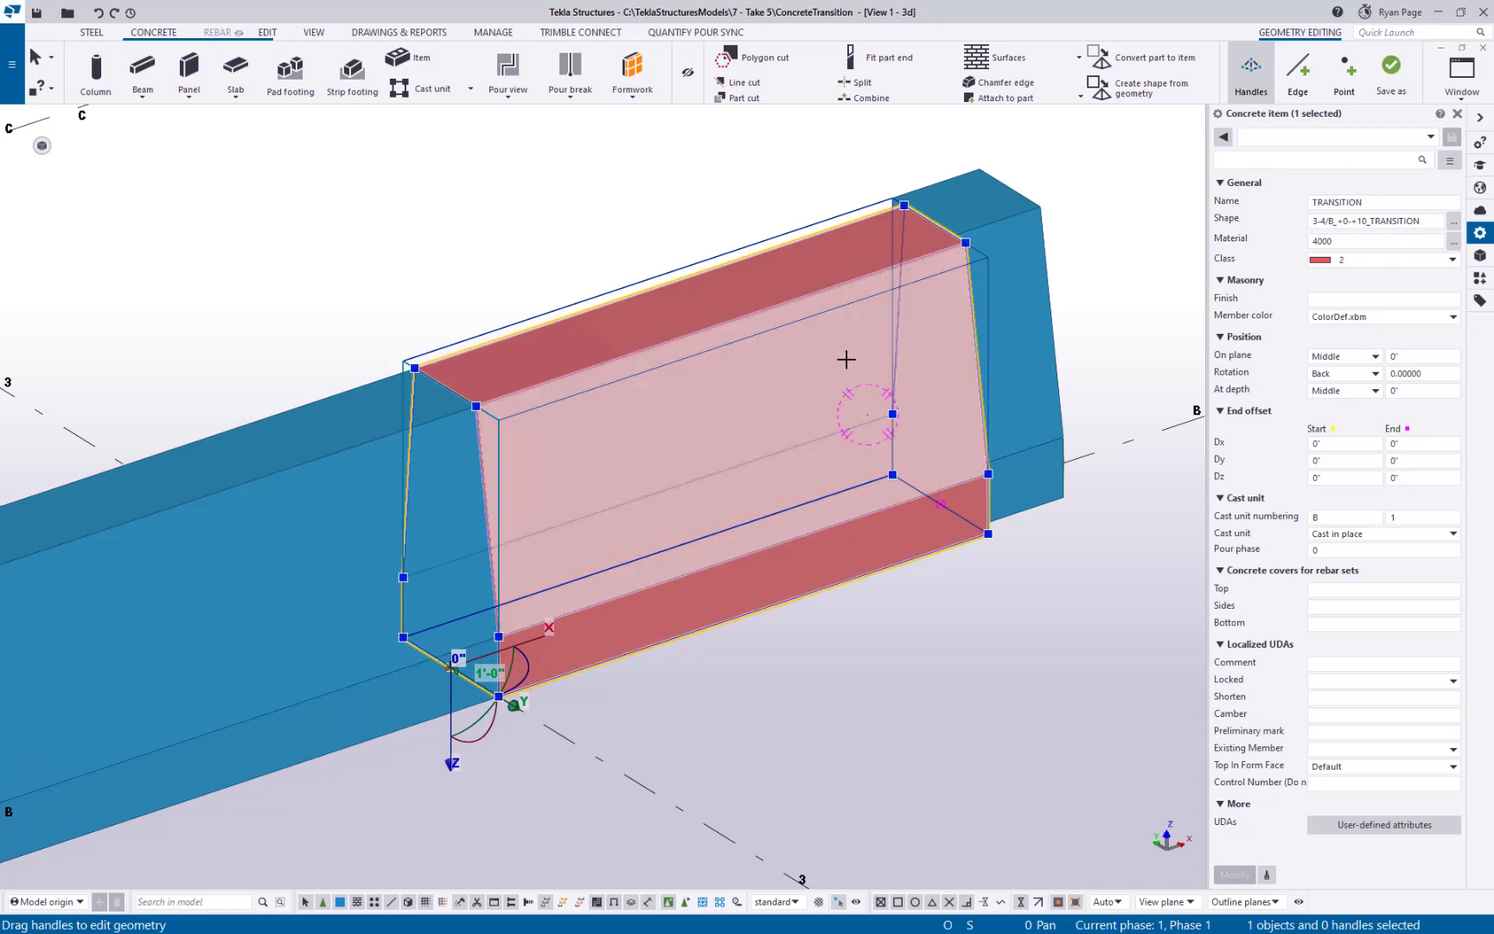
pyautogui.scroll(5, 921, 337)
pyautogui.scroll(3, 877, 276)
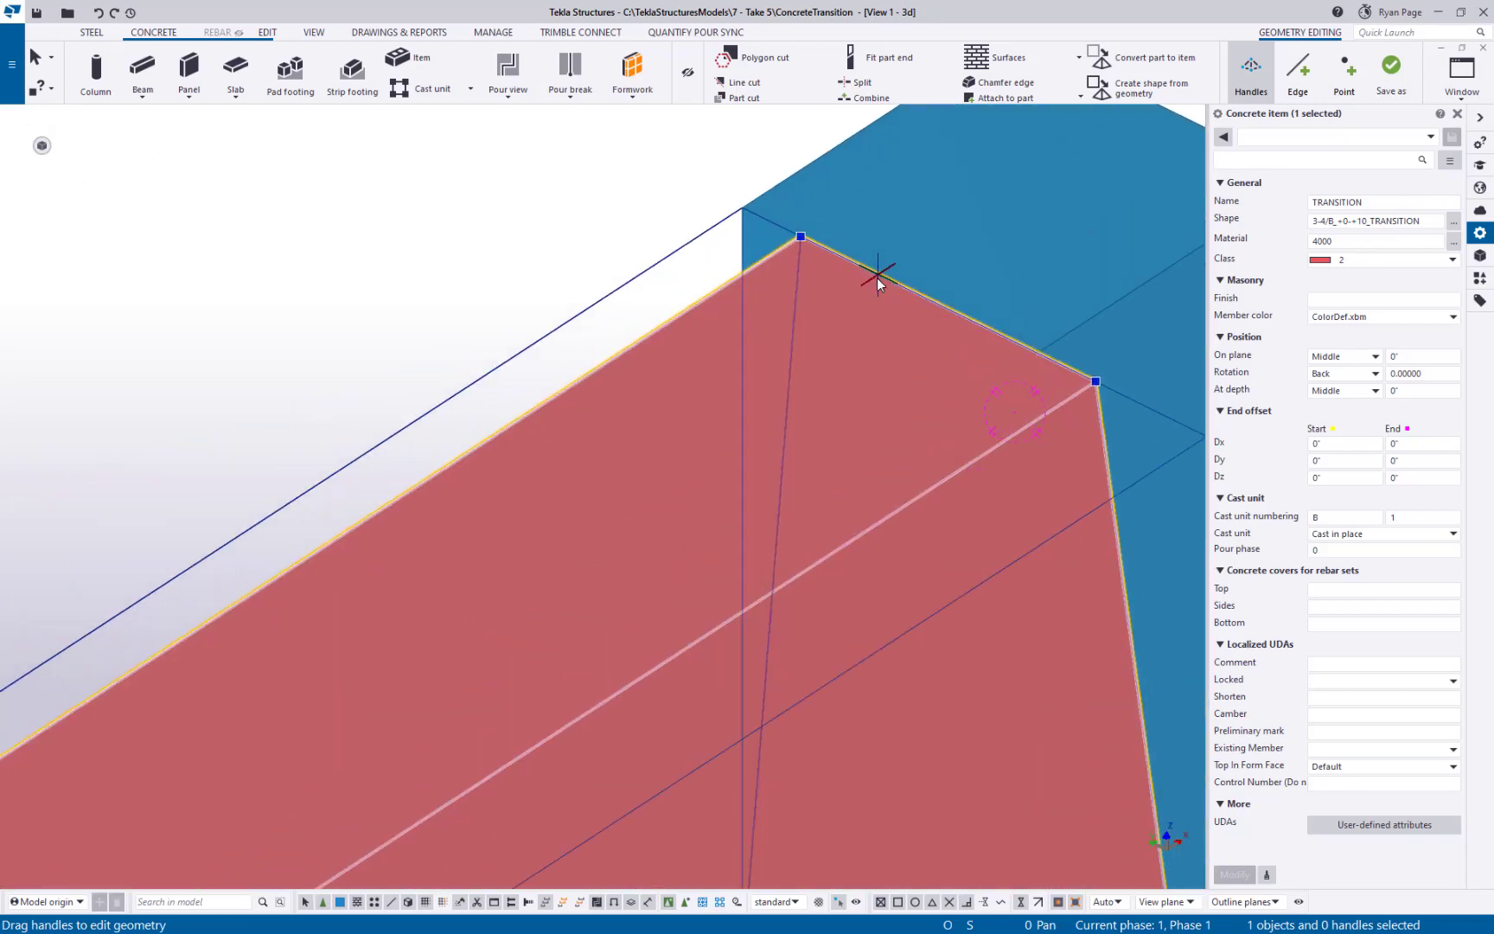
pyautogui.click(715, 198)
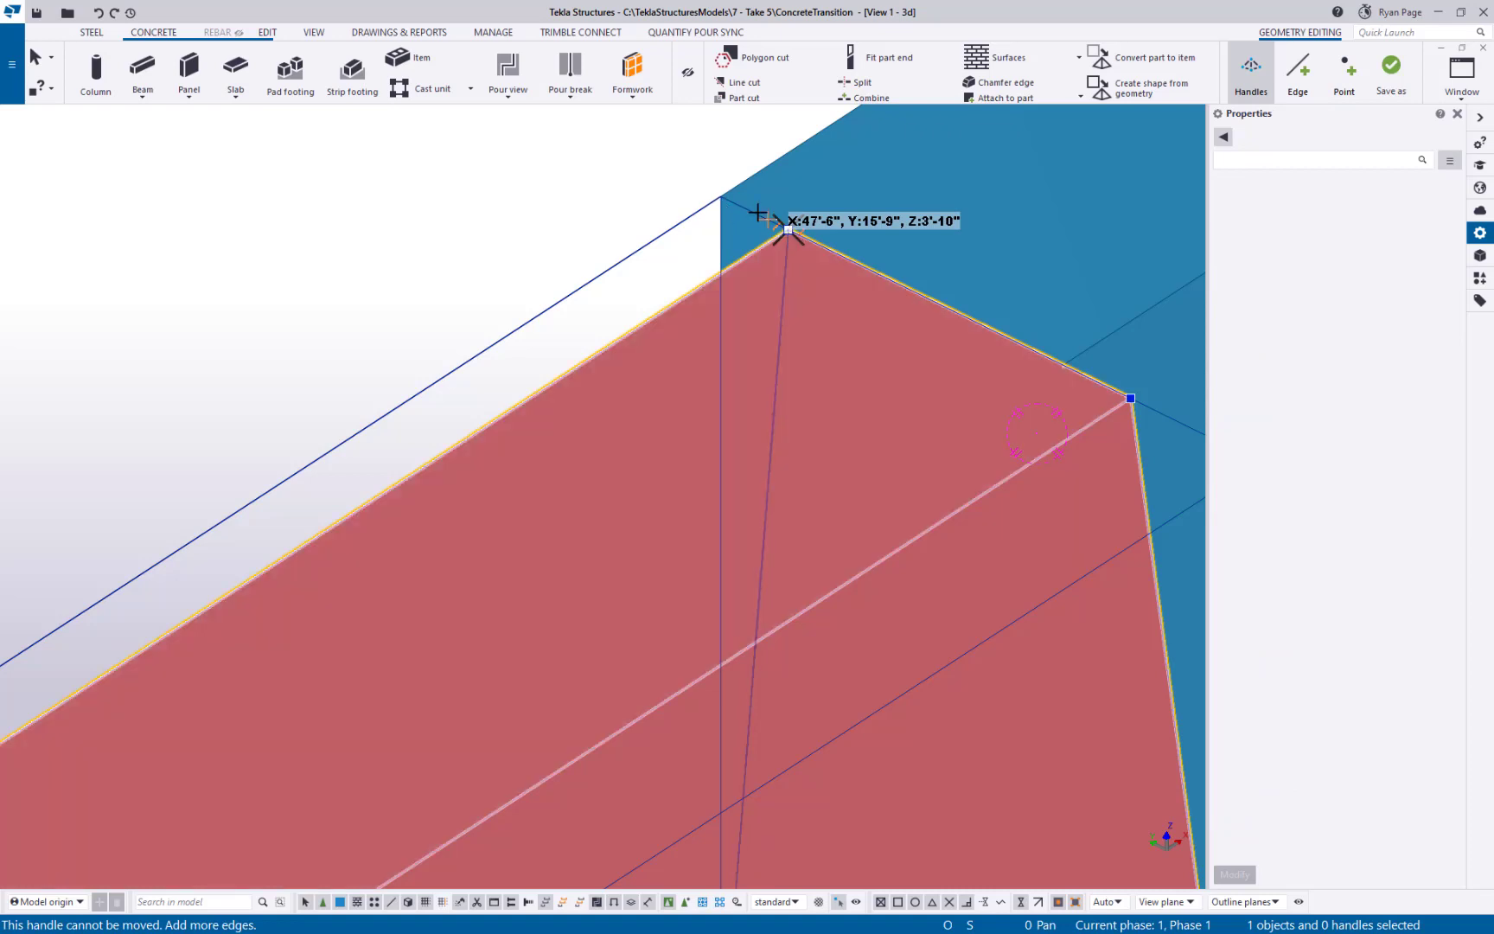
# Add a diagonal edge on the item's grid C side, from its upper corner at the end-beam joint to the sloped face's lower corner at grid 3.
pyautogui.scroll(-5, 761, 273)
pyautogui.keyDown('ctrl'); pyautogui.moveTo(781, 320); pyautogui.dragTo(714, 313, button='middle'); pyautogui.keyUp('ctrl')
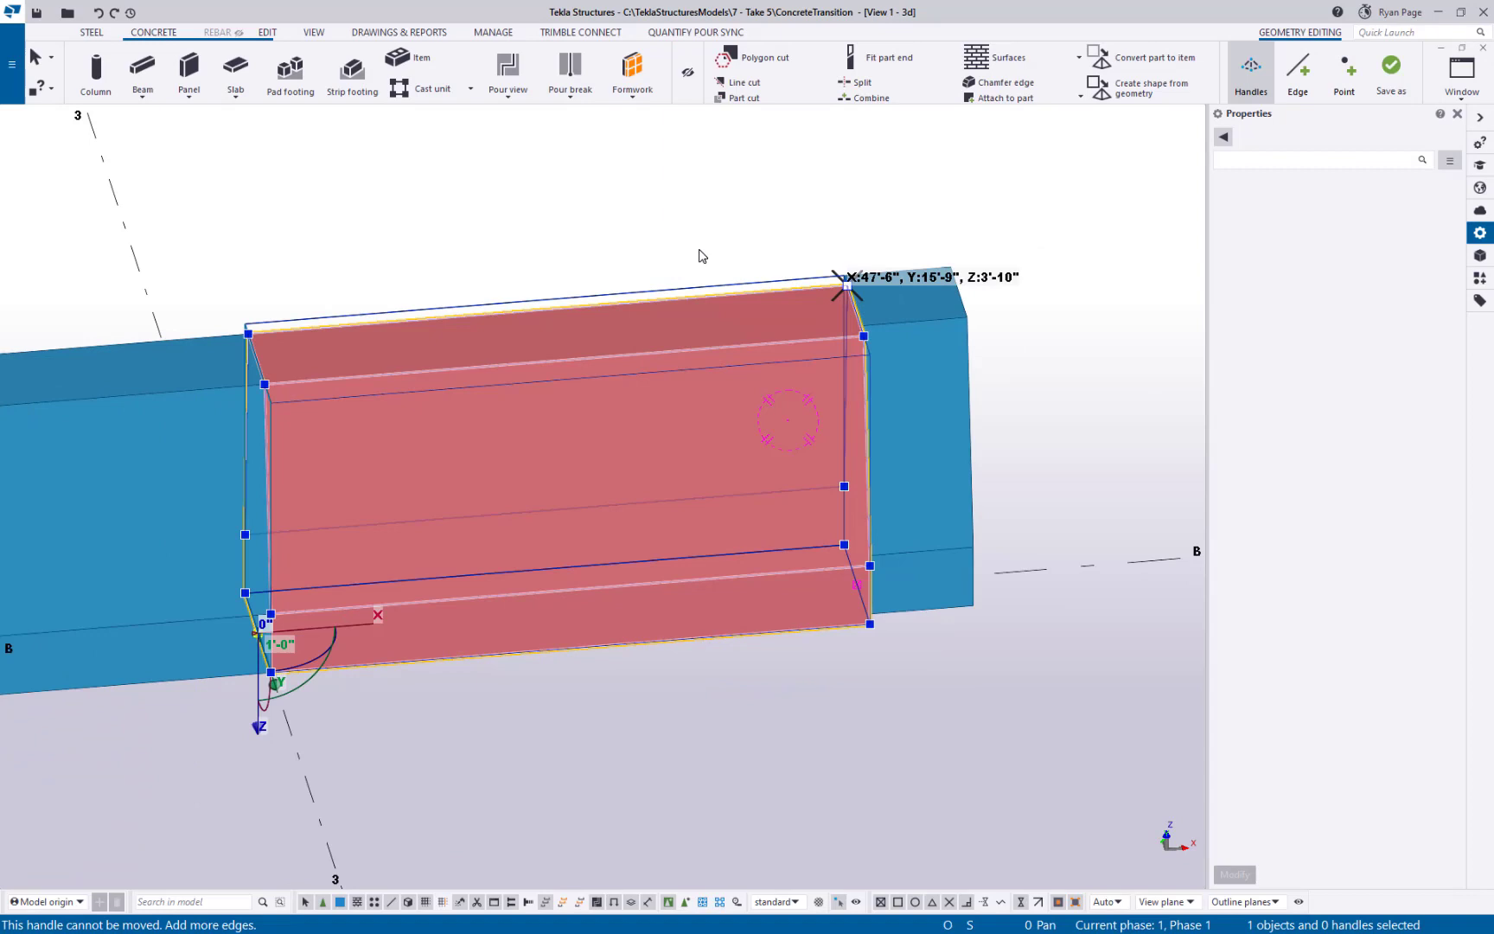
pyautogui.moveTo(717, 414); pyautogui.dragTo(687, 419, button='middle')
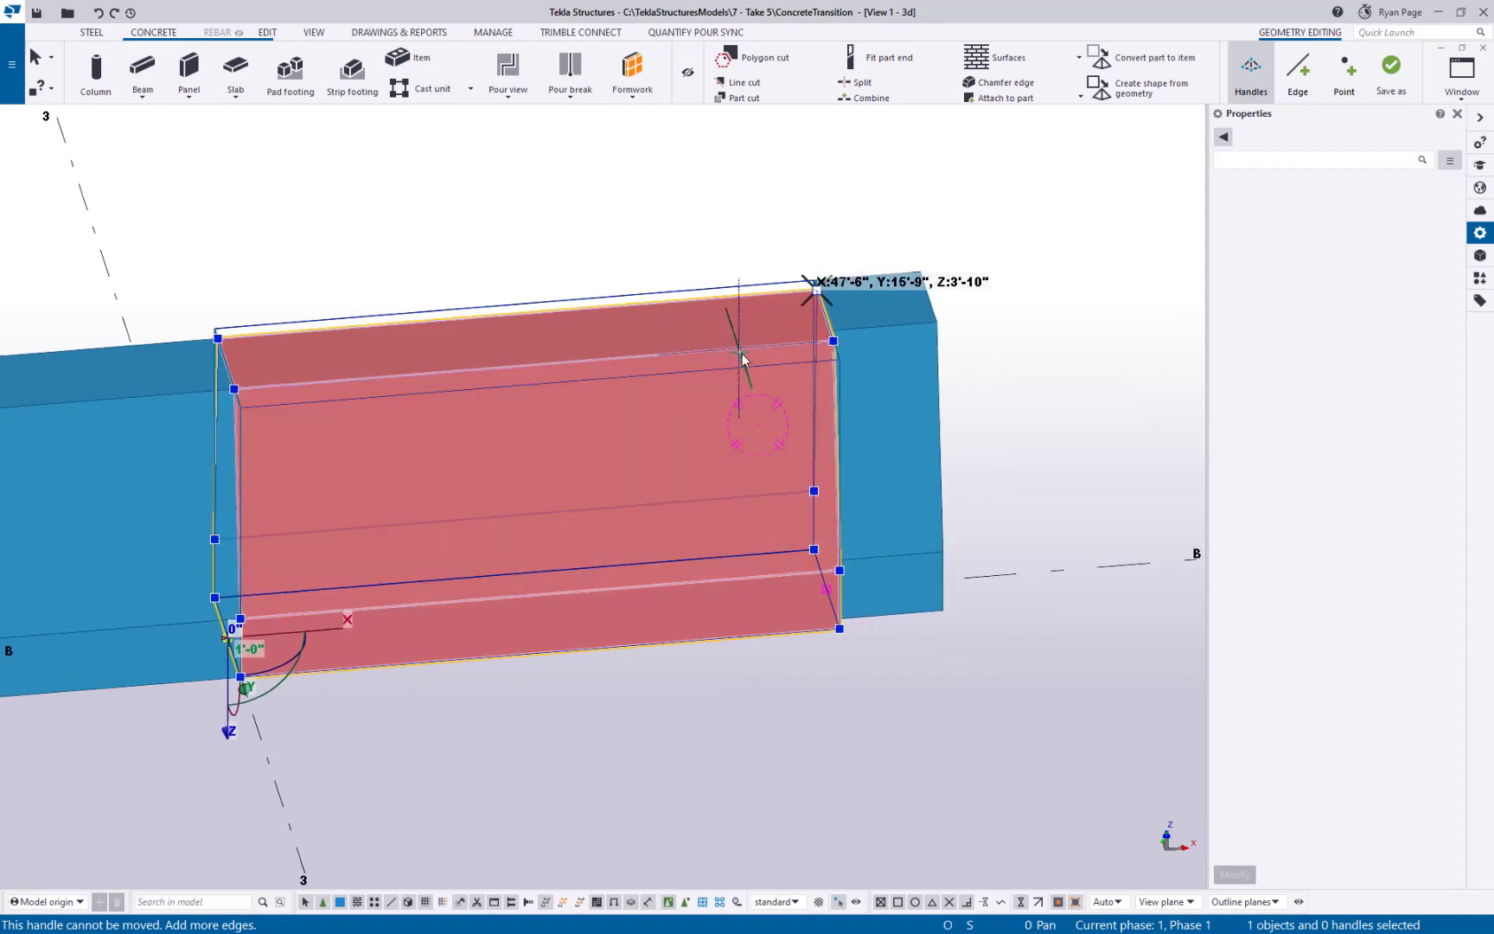
pyautogui.keyDown('ctrl'); pyautogui.moveTo(761, 344); pyautogui.dragTo(736, 296, button='middle'); pyautogui.keyUp('ctrl')
pyautogui.keyDown('ctrl'); pyautogui.moveTo(764, 370); pyautogui.dragTo(707, 340, button='middle'); pyautogui.keyUp('ctrl')
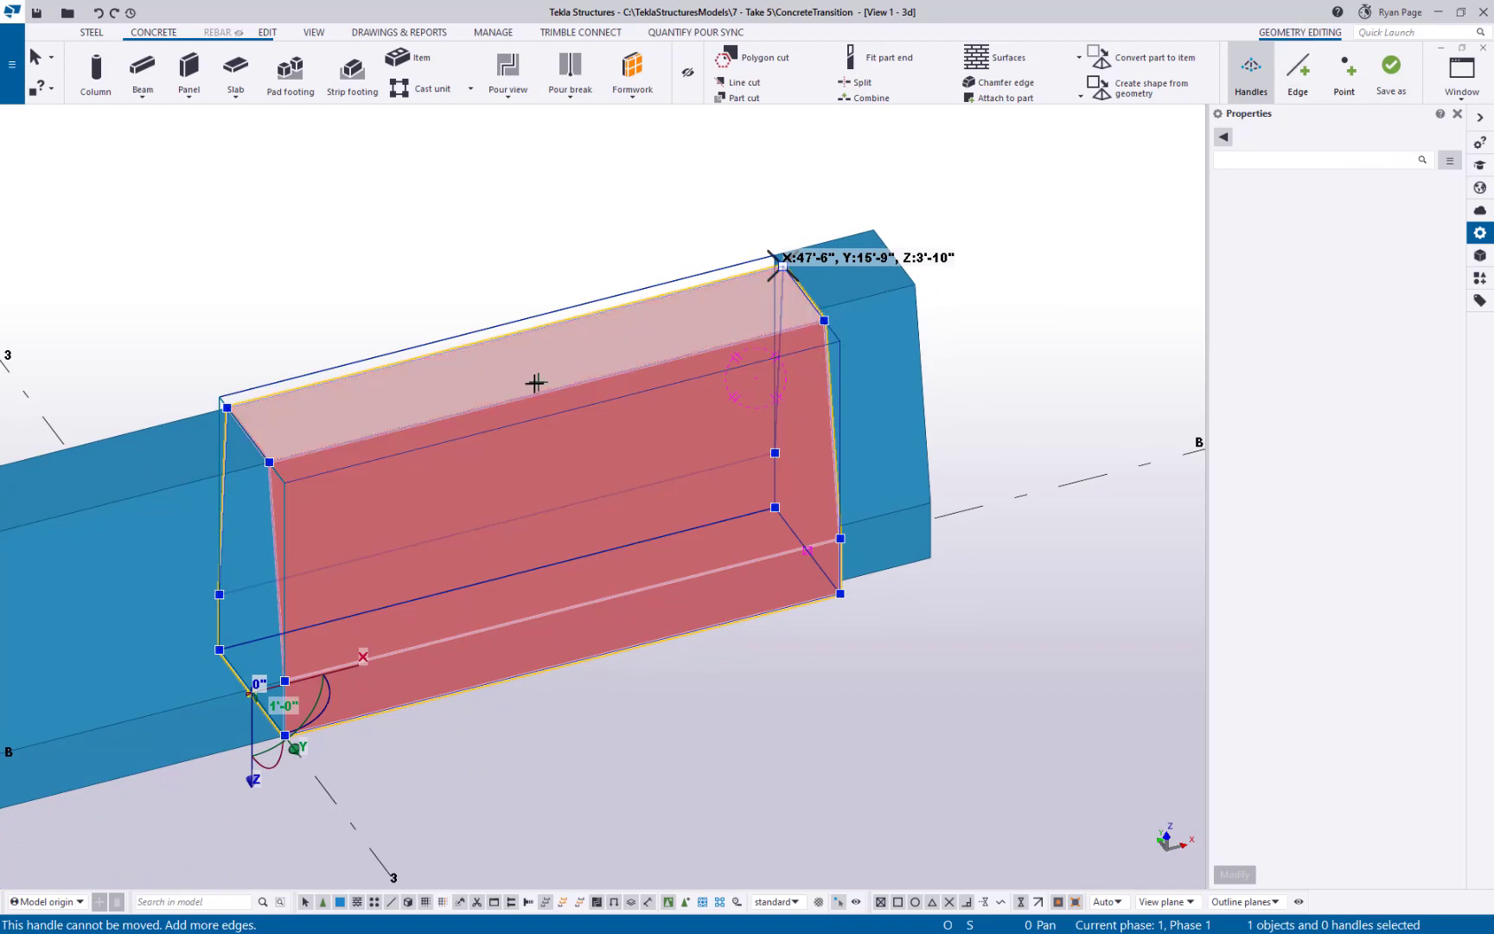
pyautogui.keyDown('ctrl'); pyautogui.moveTo(534, 384); pyautogui.dragTo(977, 389, button='middle'); pyautogui.keyUp('ctrl')
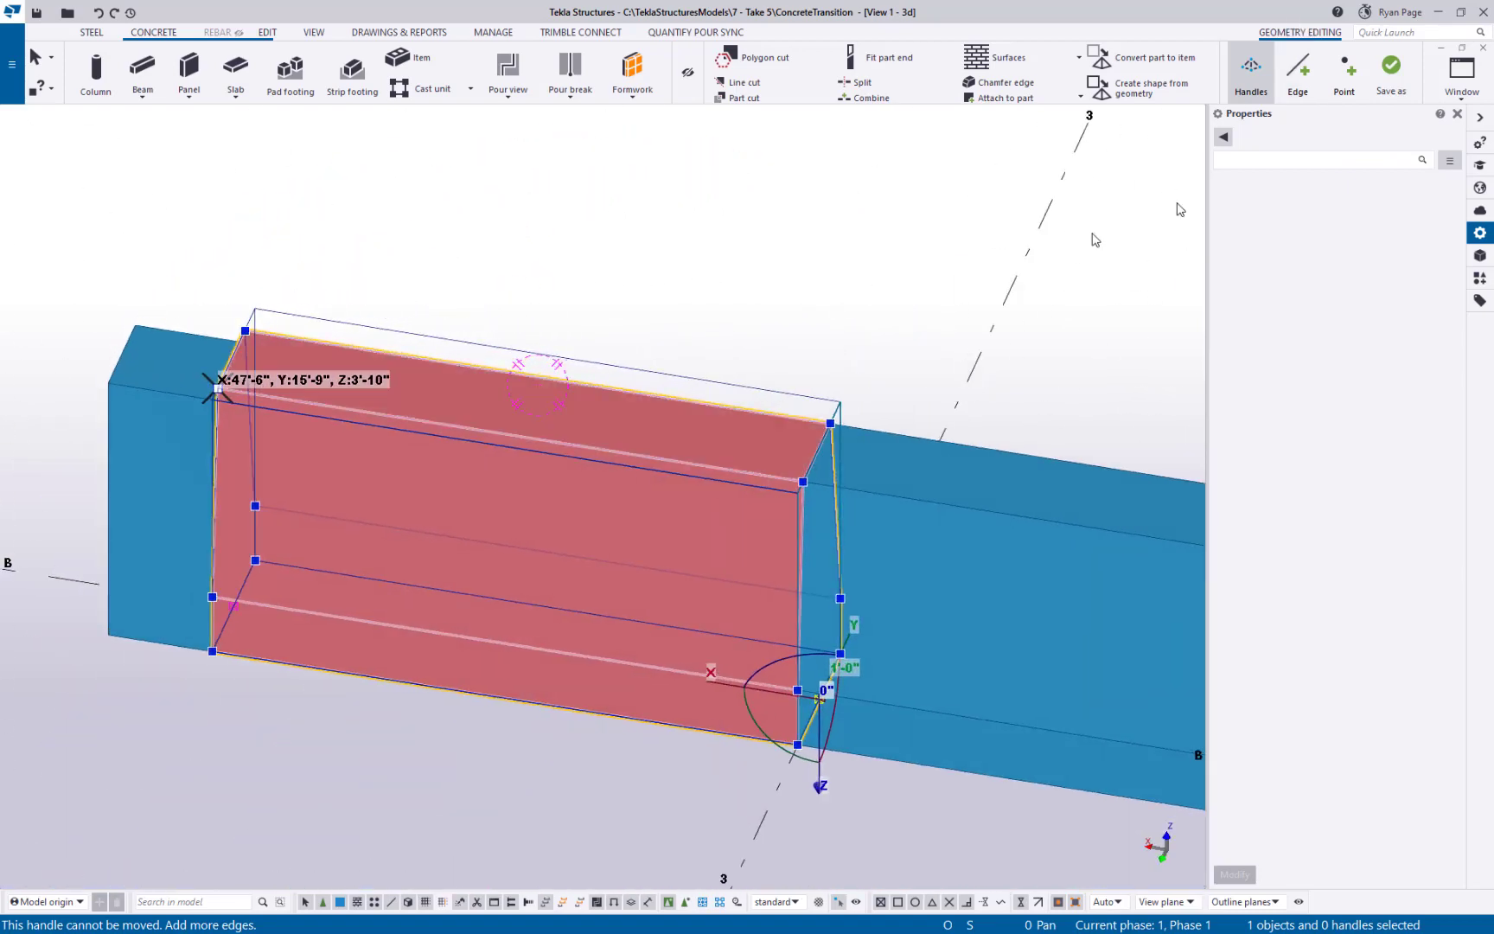
pyautogui.click(1299, 86)
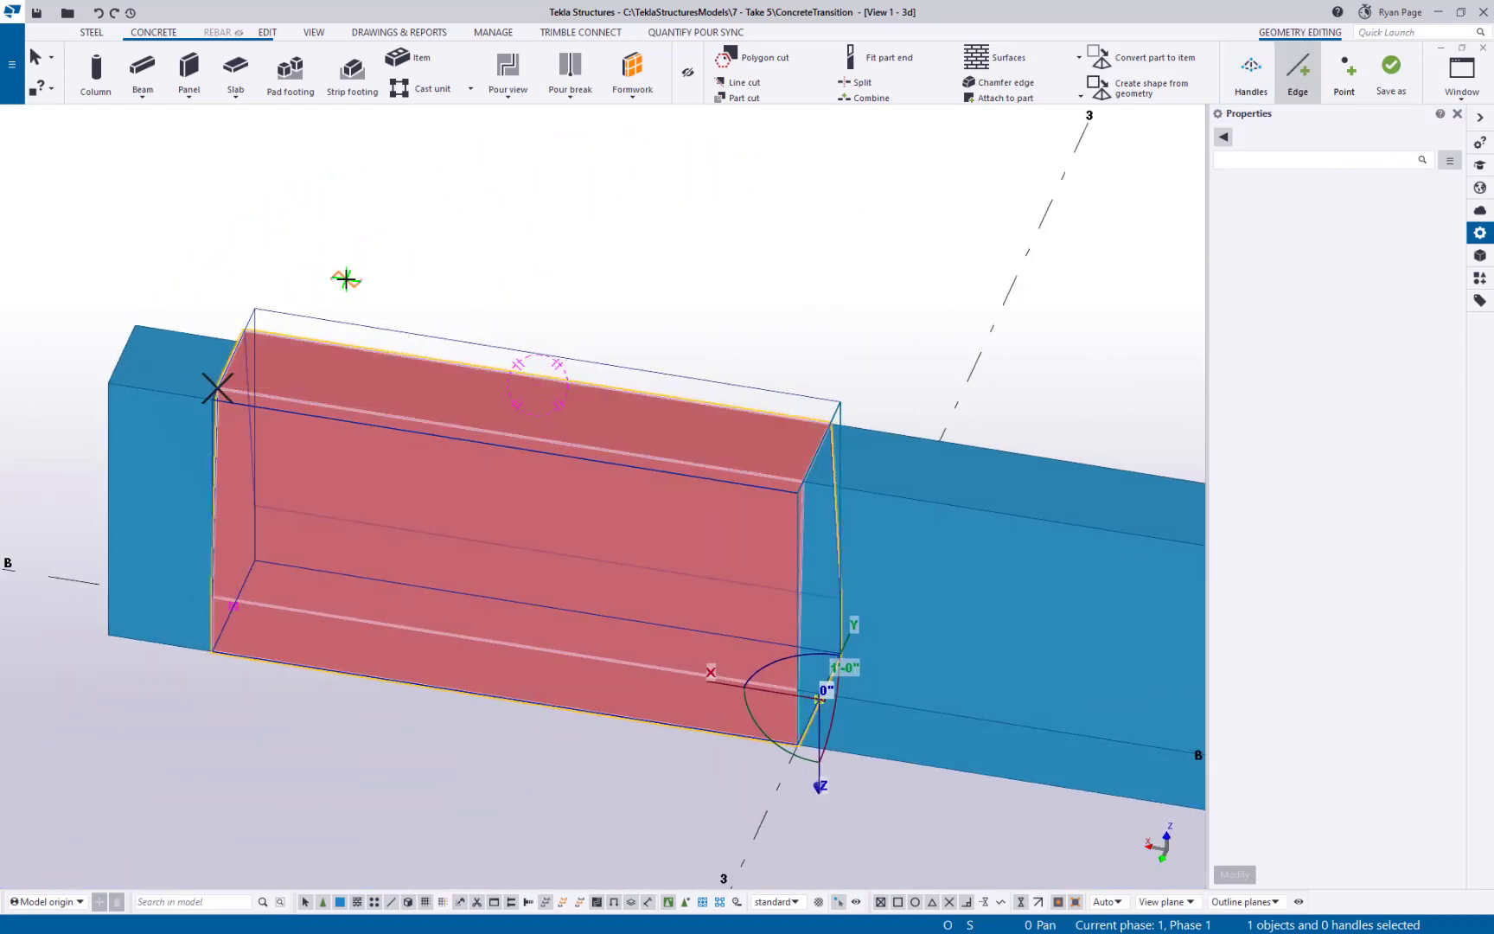
pyautogui.keyDown('ctrl'); pyautogui.moveTo(337, 481); pyautogui.dragTo(300, 433, button='middle'); pyautogui.keyUp('ctrl')
pyautogui.scroll(3, 200, 393)
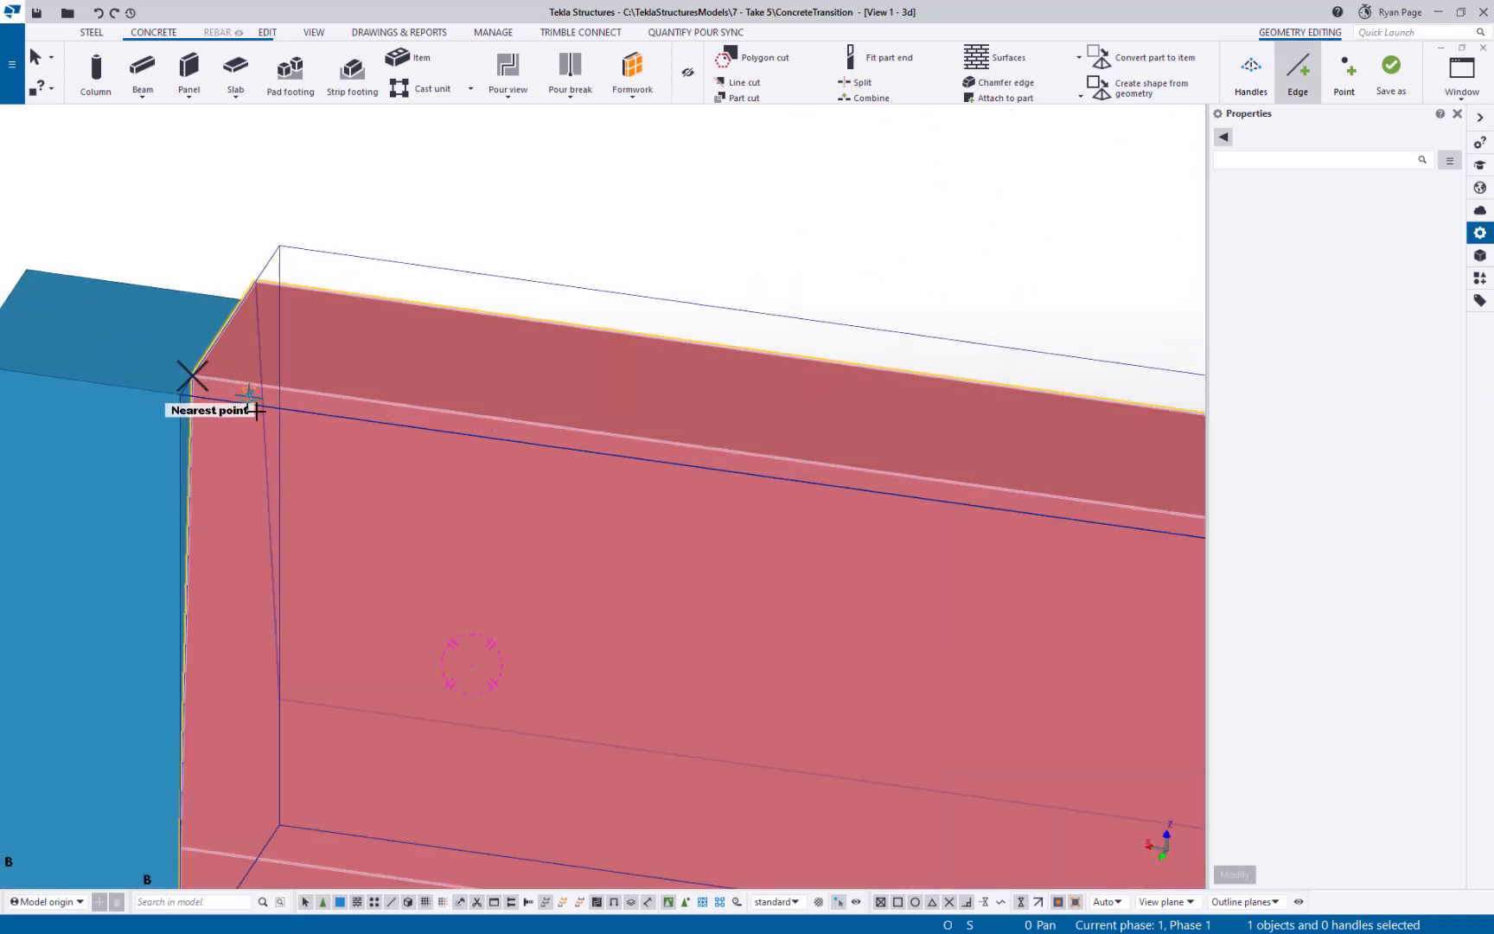
pyautogui.scroll(-3, 247, 420)
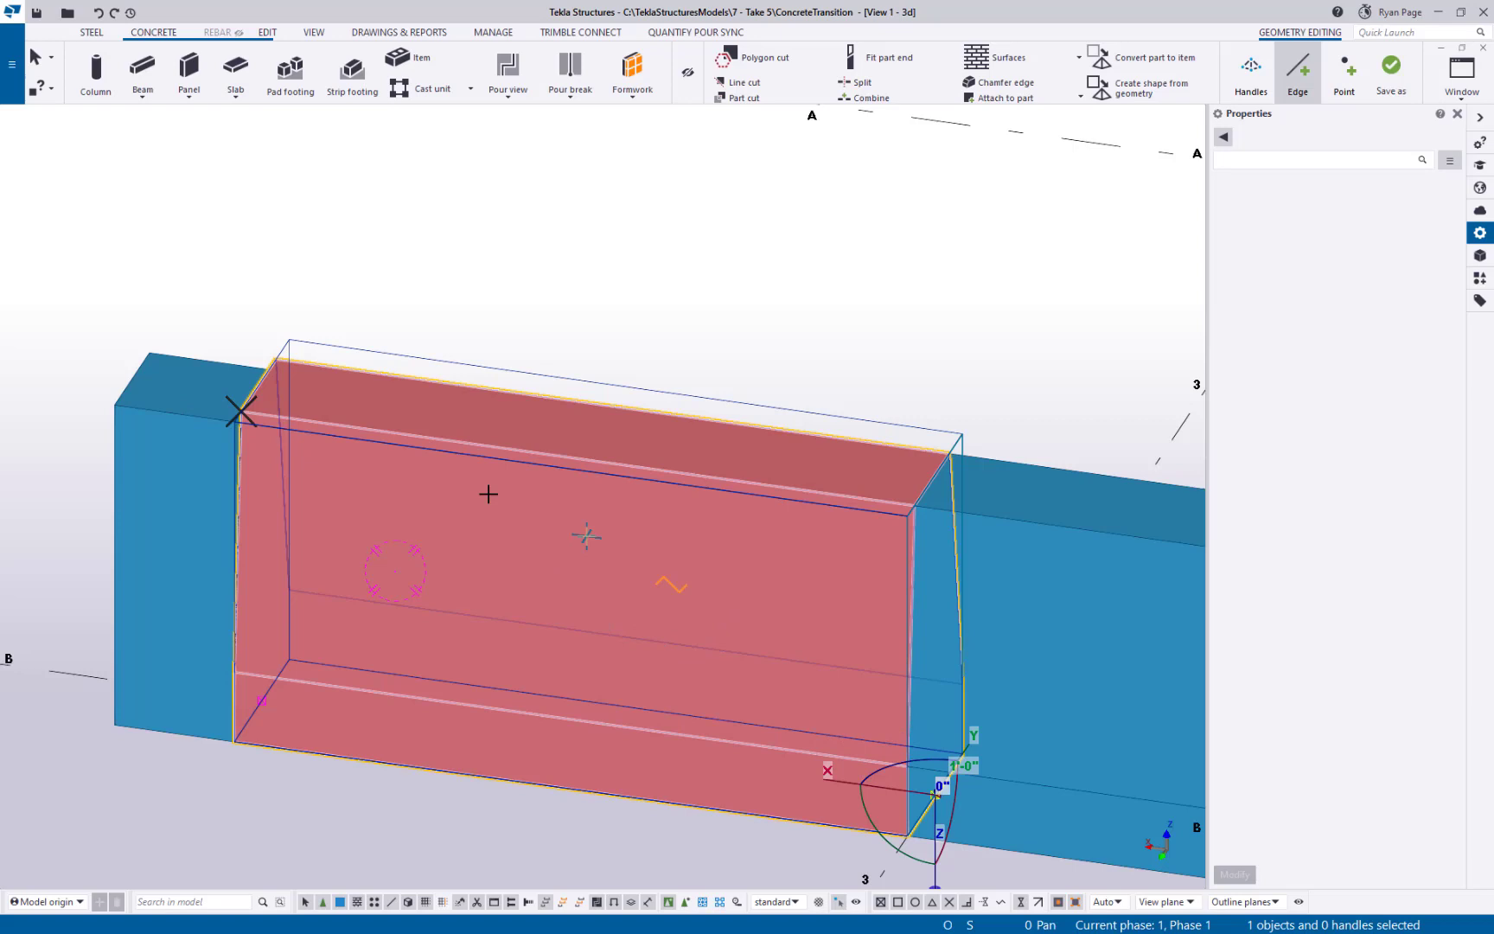
pyautogui.scroll(3, 220, 470)
pyautogui.moveTo(220, 471); pyautogui.dragTo(312, 446, button='middle')
pyautogui.scroll(-1, 312, 445)
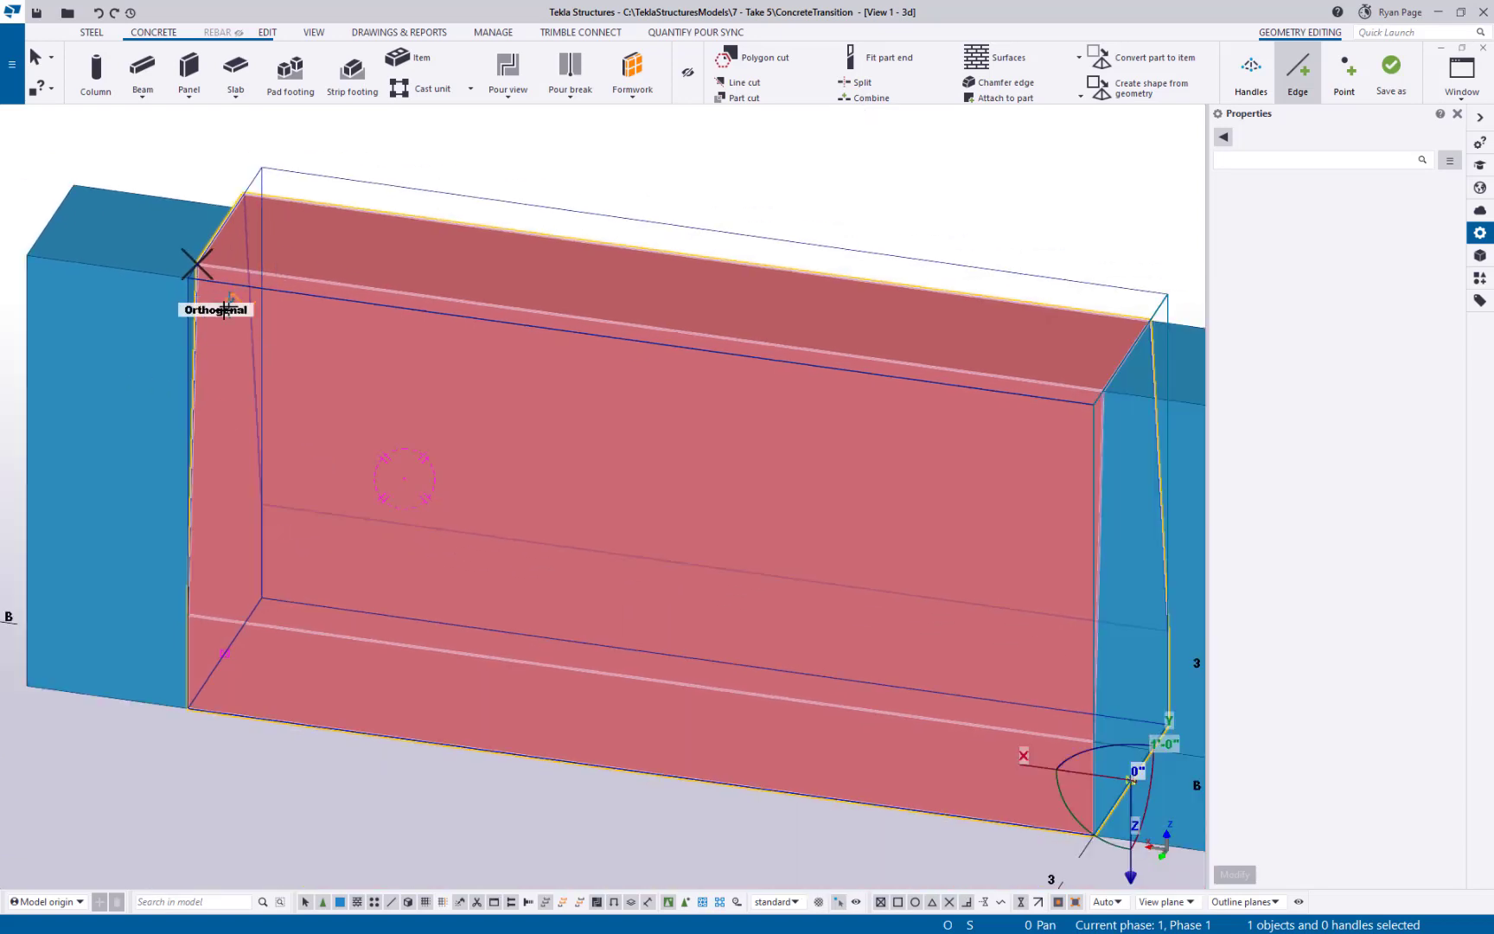
pyautogui.click(197, 261)
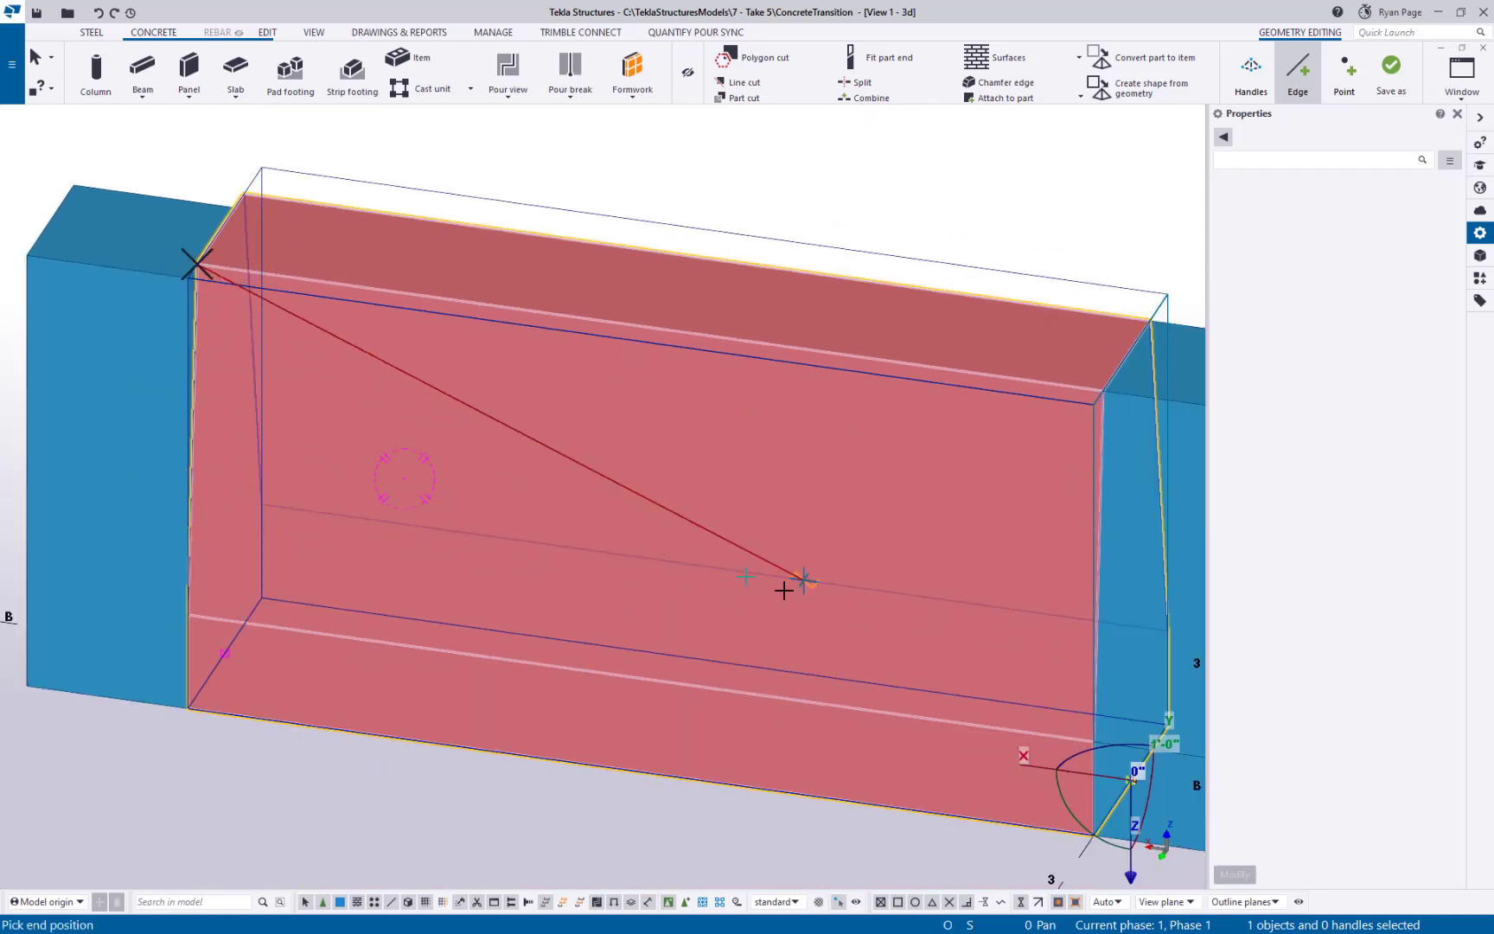
pyautogui.click(1091, 740)
pyautogui.scroll(-2, 650, 441)
pyautogui.moveTo(697, 453); pyautogui.dragTo(631, 467, button='middle')
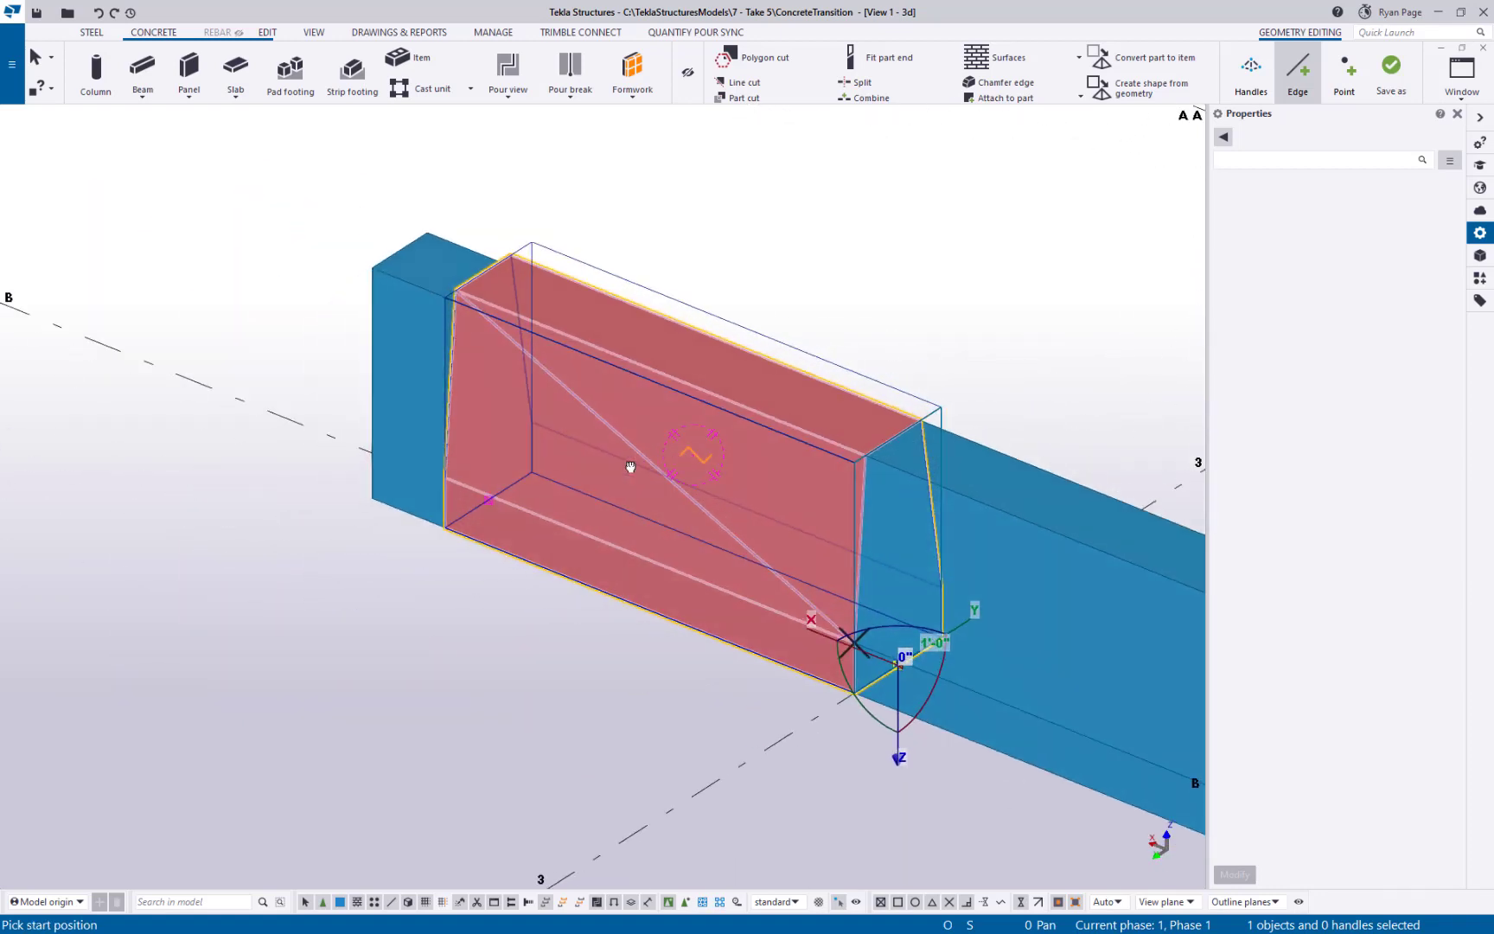
pyautogui.rightClick(657, 445)
pyautogui.click(687, 455)
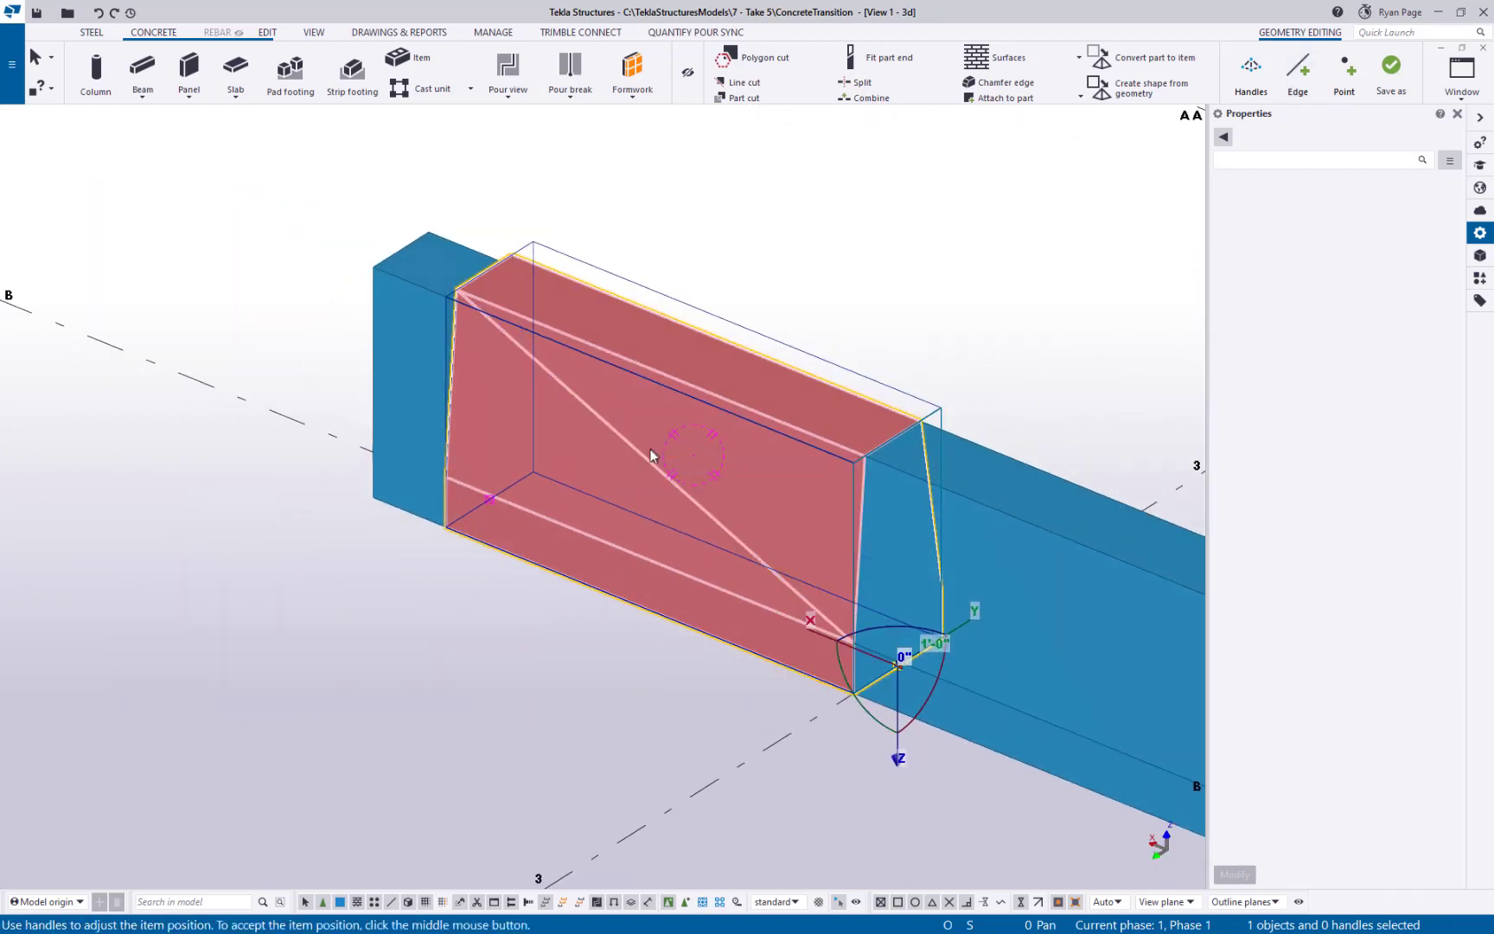
# Show the geometry handles and move the grid C side's upper corner at the end-beam joint to the GR_B beam's upper corner.
pyautogui.click(1250, 76)
pyautogui.scroll(6, 452, 296)
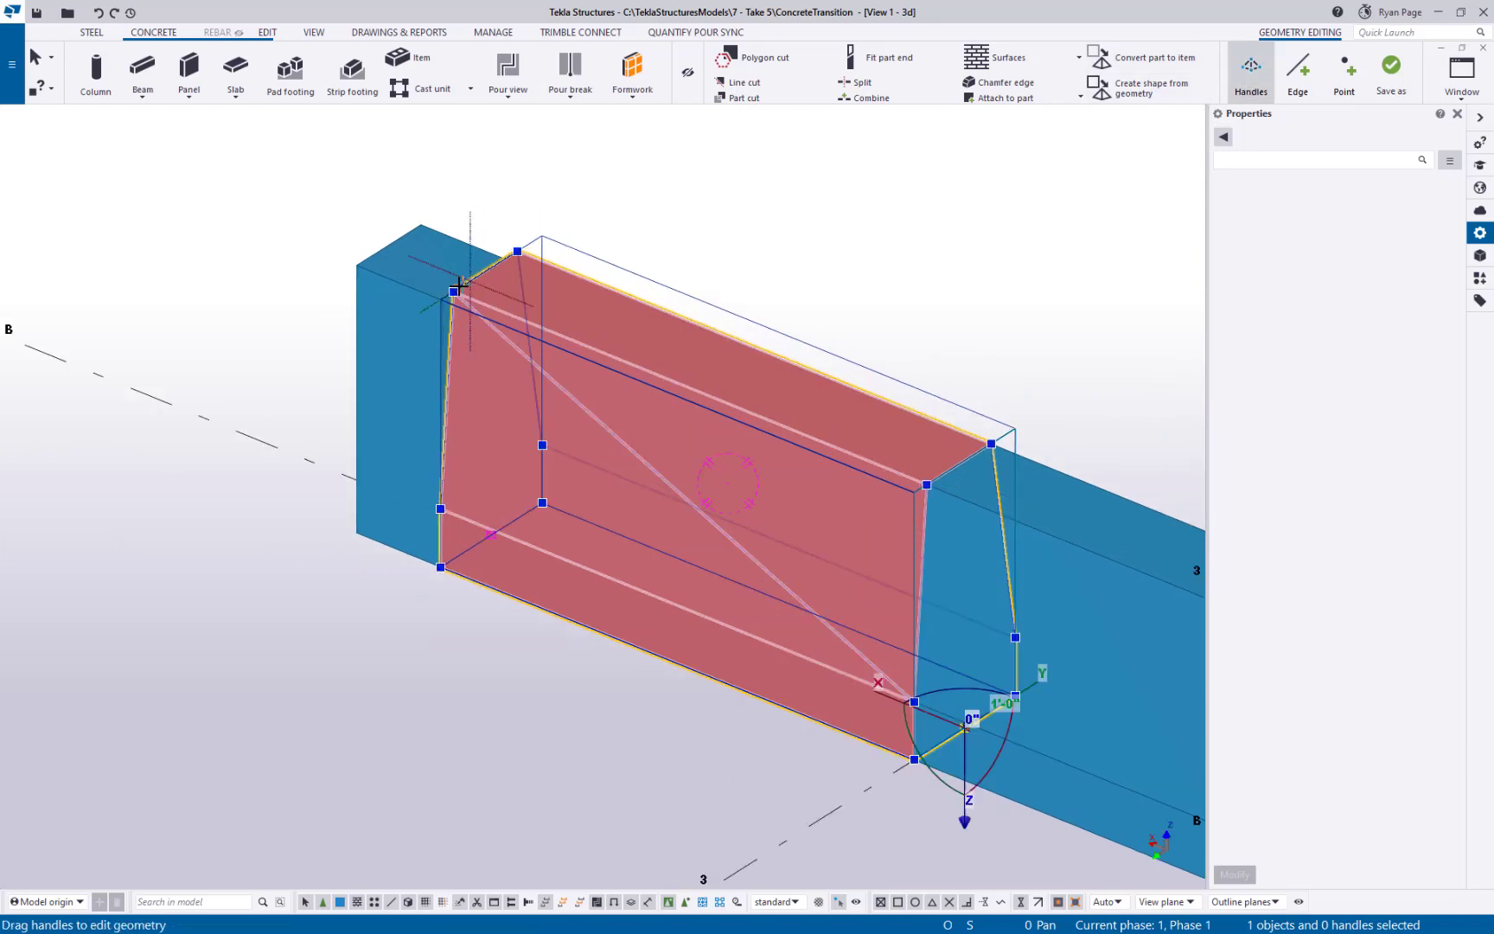
pyautogui.moveTo(457, 288); pyautogui.dragTo(384, 337)
# Add a diagonal edge on the sloped grid A side face, from its upper corner at the end-beam joint to its lower corner at grid 3.
pyautogui.scroll(-5, 567, 310)
pyautogui.keyDown('ctrl'); pyautogui.moveTo(527, 450); pyautogui.dragTo(757, 346, button='middle'); pyautogui.keyUp('ctrl')
pyautogui.keyDown('ctrl'); pyautogui.moveTo(543, 393); pyautogui.dragTo(638, 365, button='middle'); pyautogui.keyUp('ctrl')
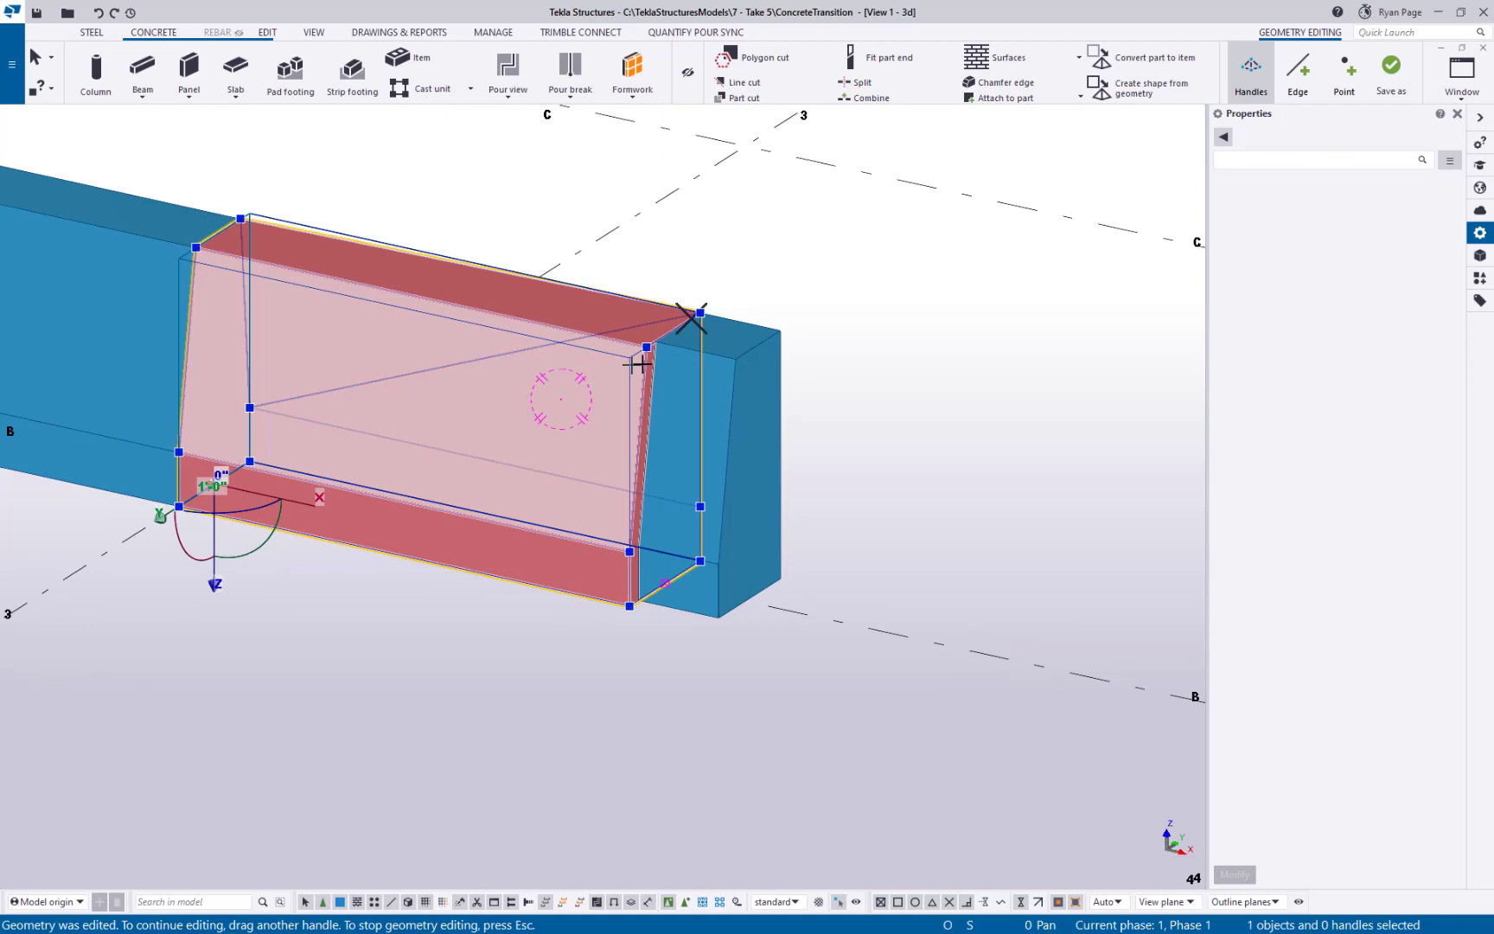
pyautogui.click(1298, 74)
pyautogui.click(646, 347)
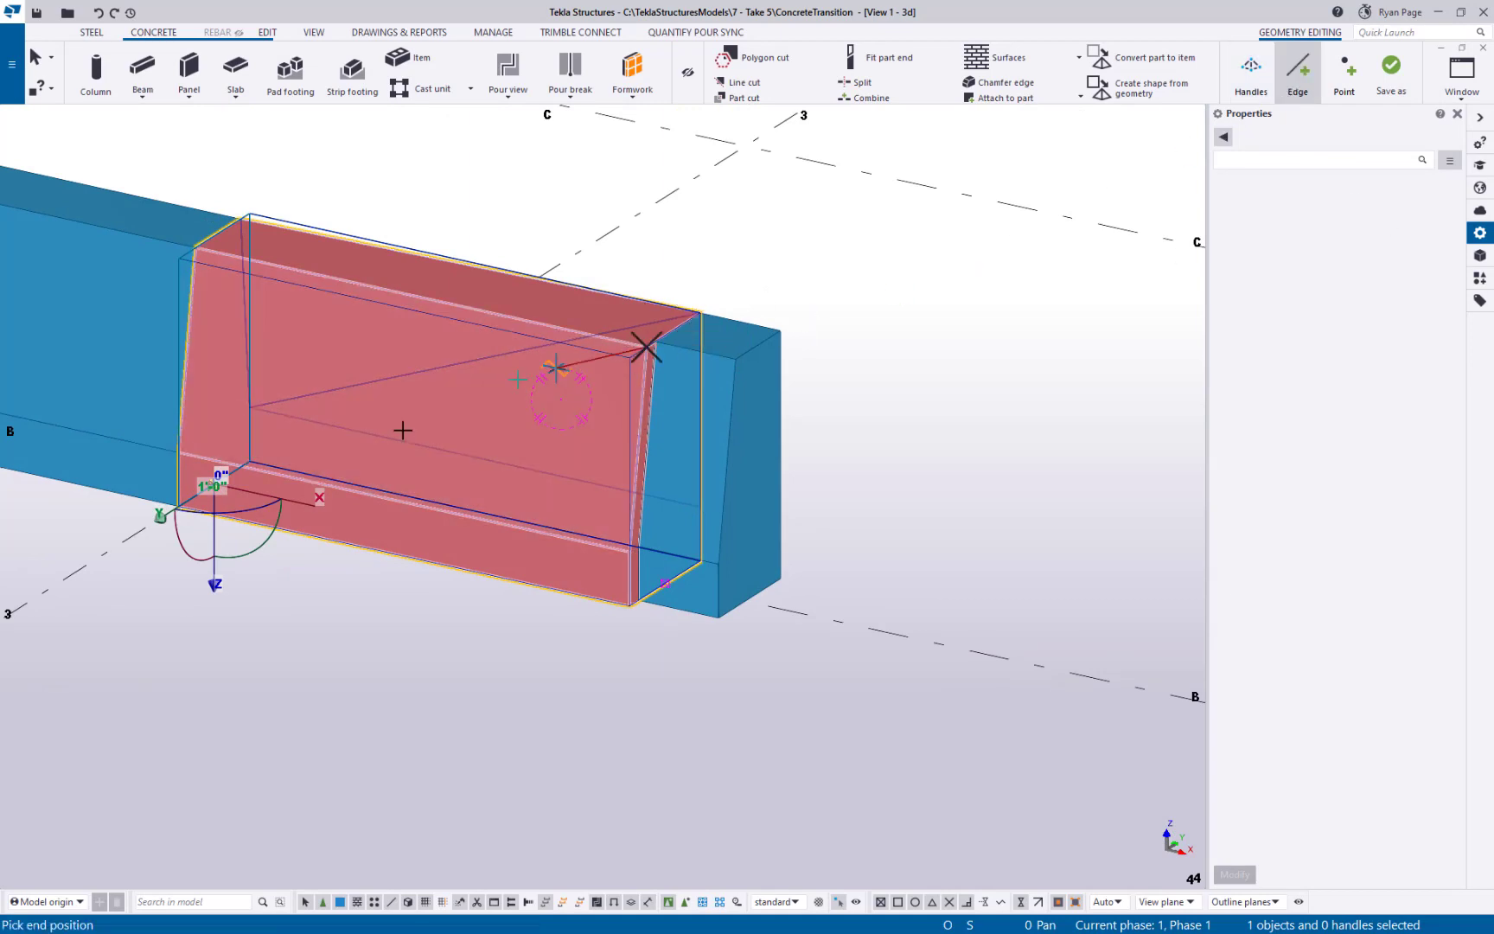
pyautogui.click(179, 453)
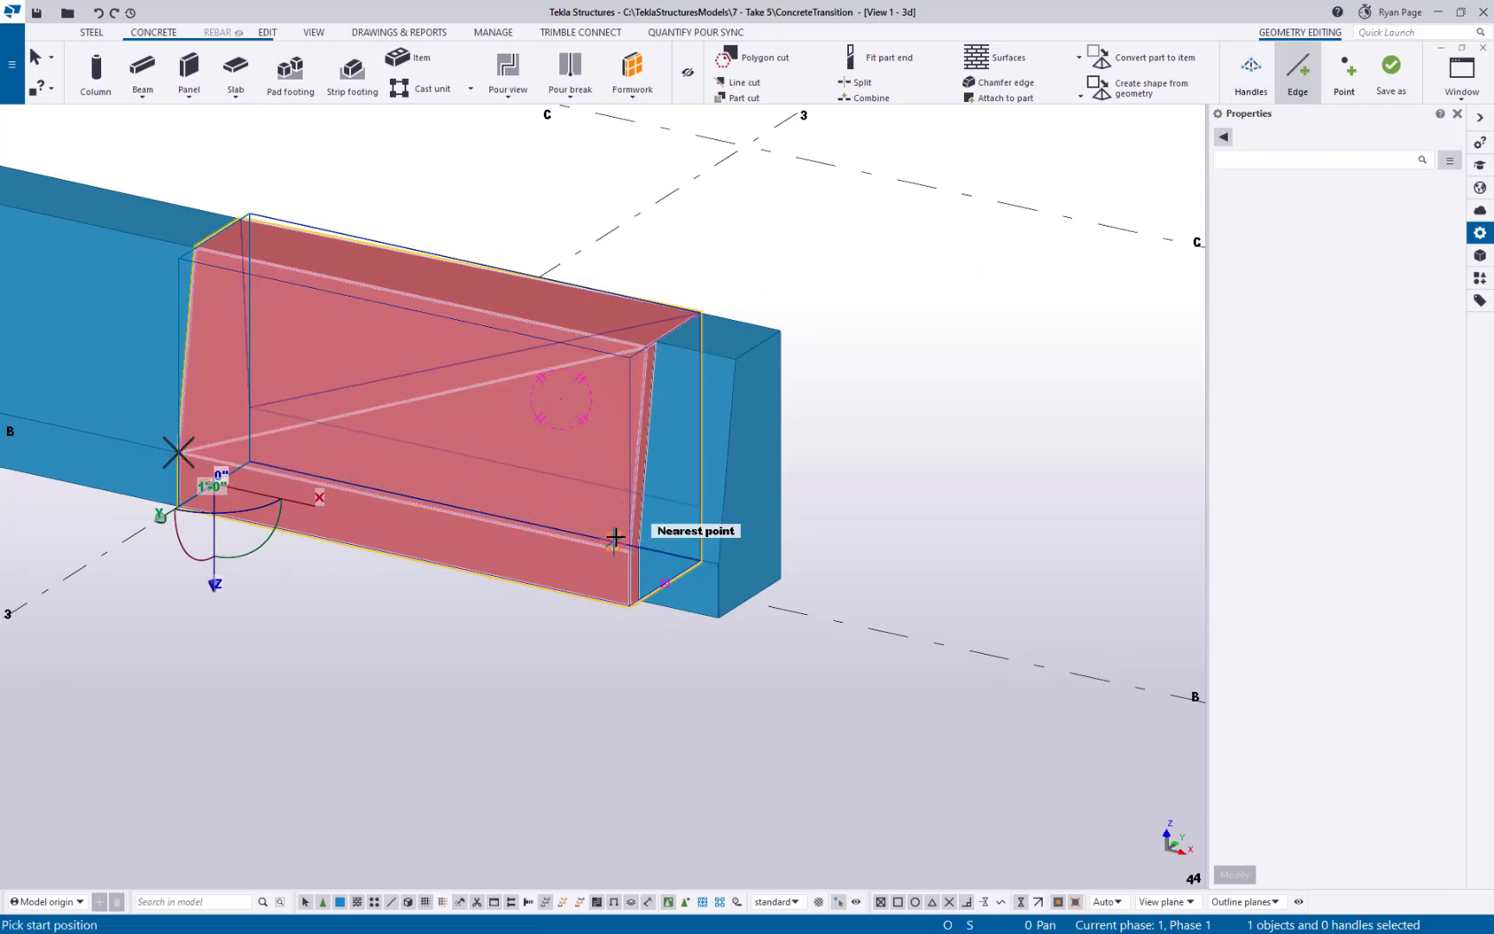
# Add a diagonal edge across the lower vertical face, from its upper corner at the end-beam joint to the bottom corner at grid 3.
pyautogui.click(624, 551)
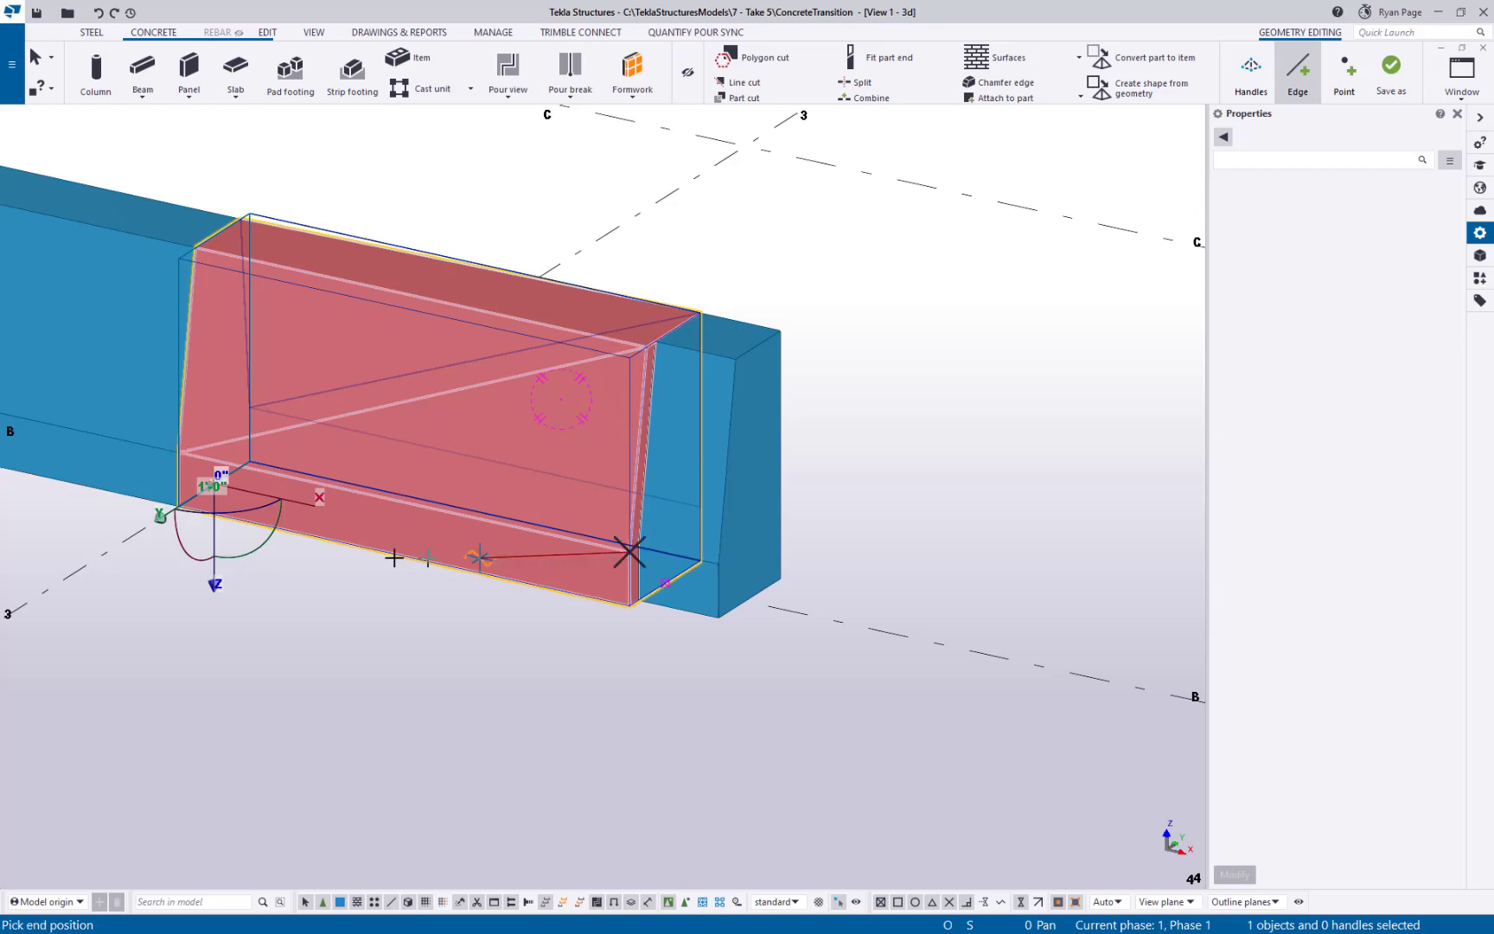
pyautogui.click(178, 507)
pyautogui.rightClick(550, 645)
pyautogui.click(578, 664)
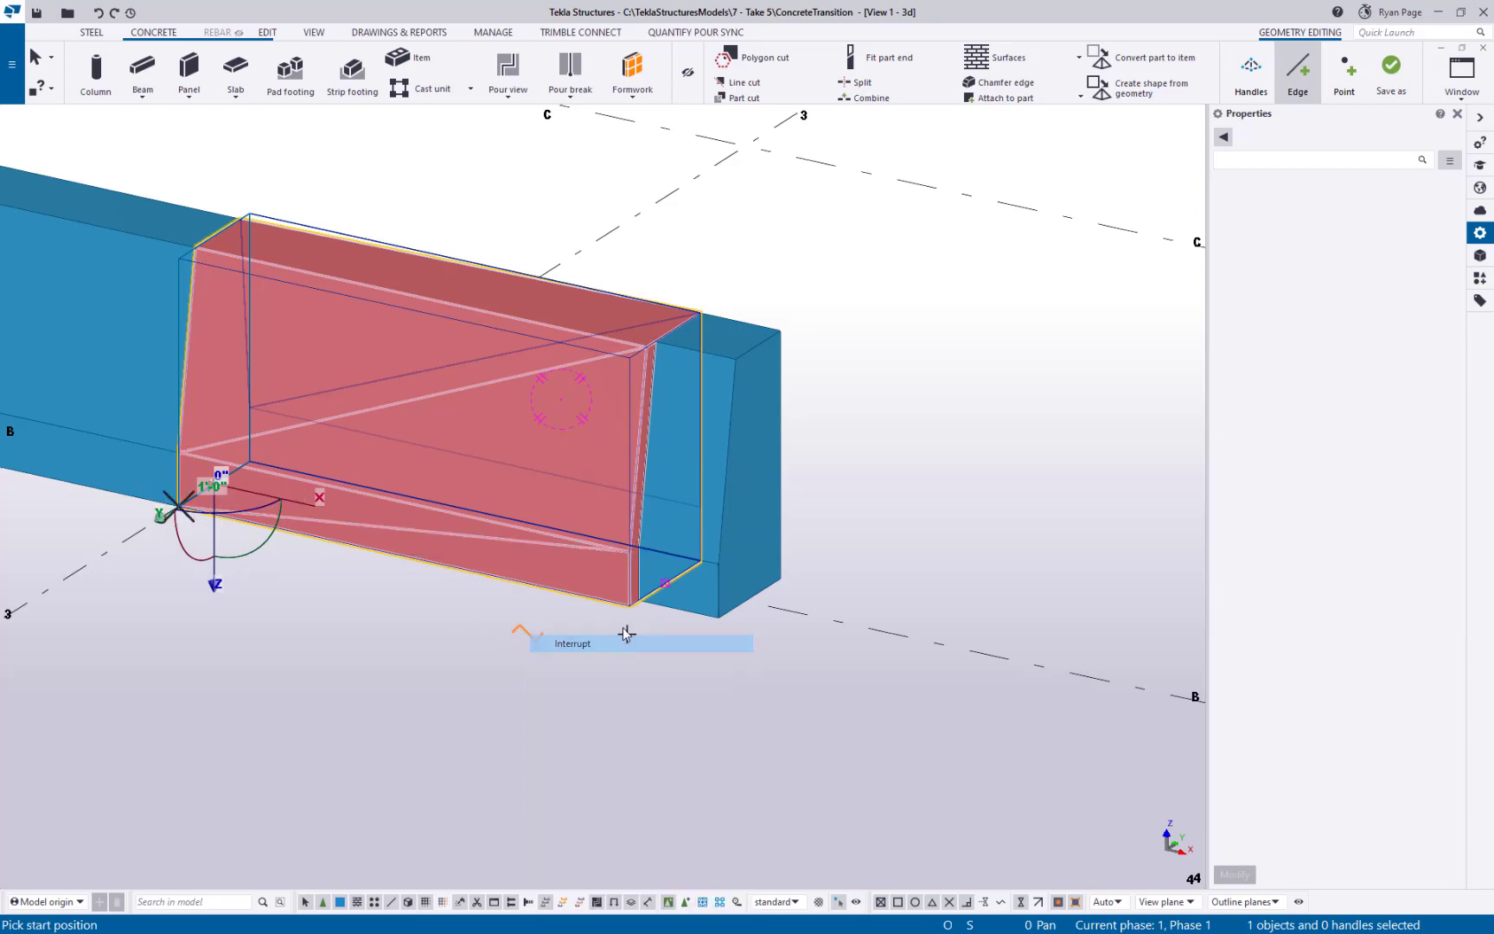
# Show the geometry handles and move the grid A side's upper corner at the end-beam joint to the GR_B beam's upper corner.
pyautogui.scroll(5, 605, 605)
pyautogui.moveTo(632, 596); pyautogui.dragTo(781, 511, button='middle')
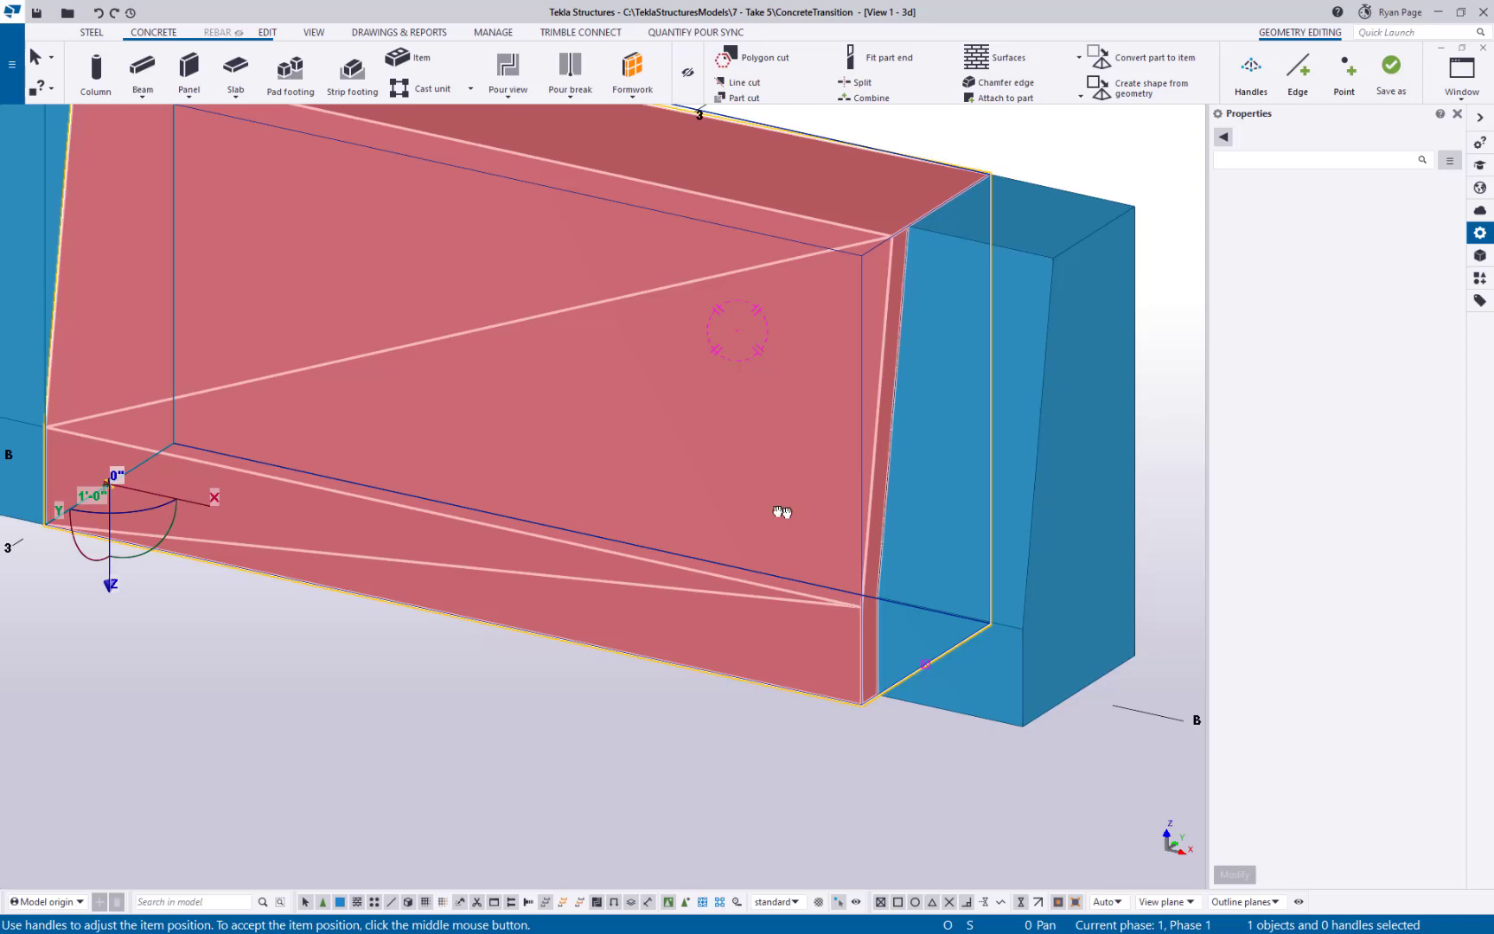
pyautogui.scroll(-2, 833, 346)
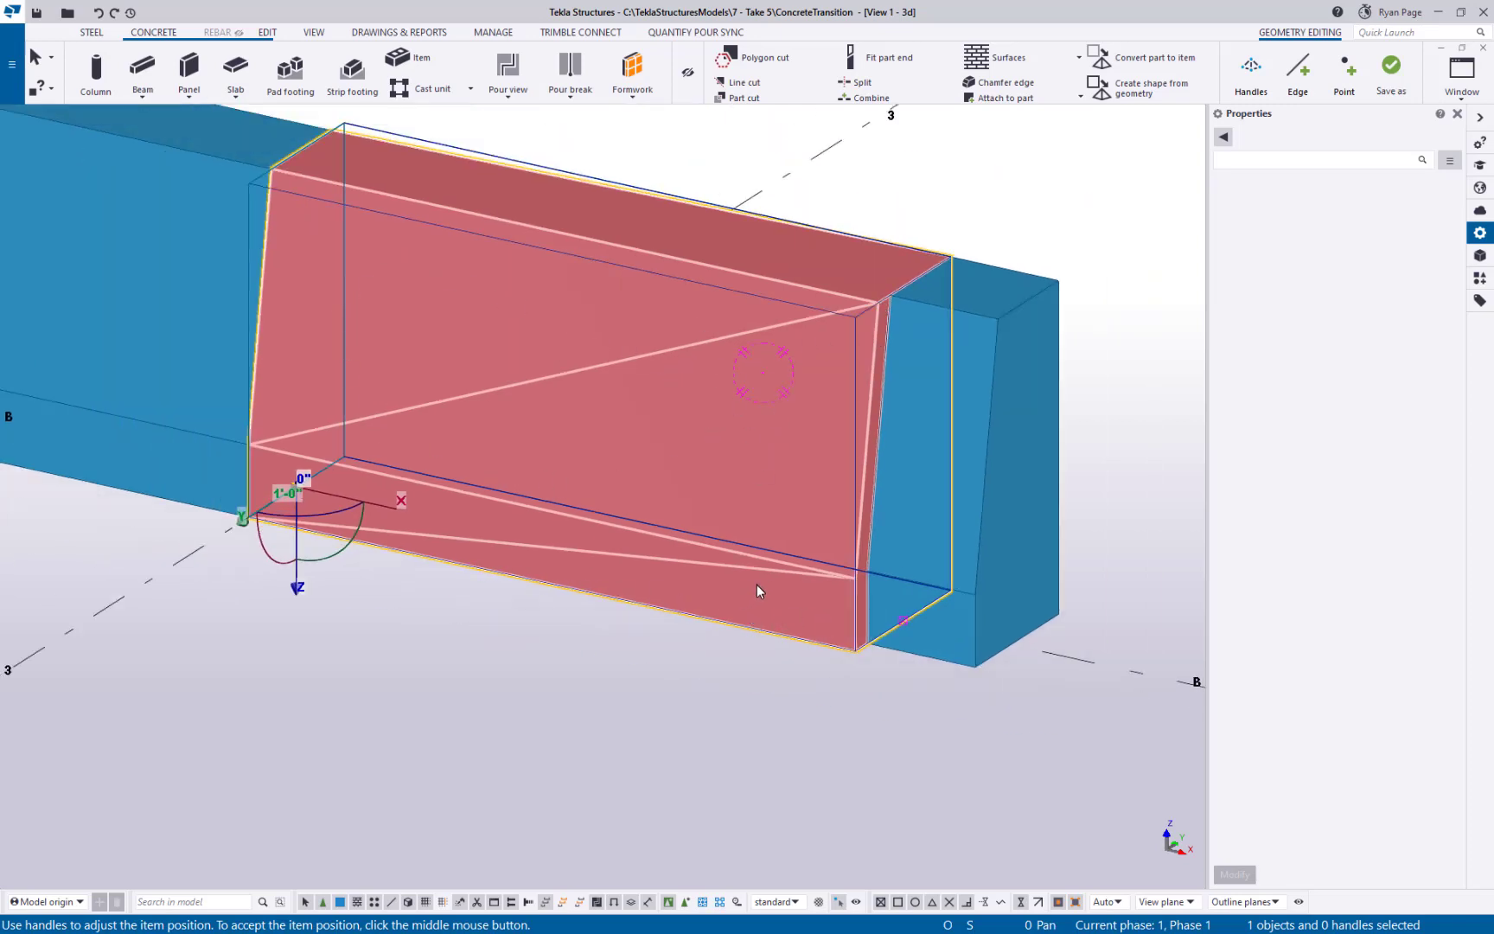
pyautogui.click(1252, 73)
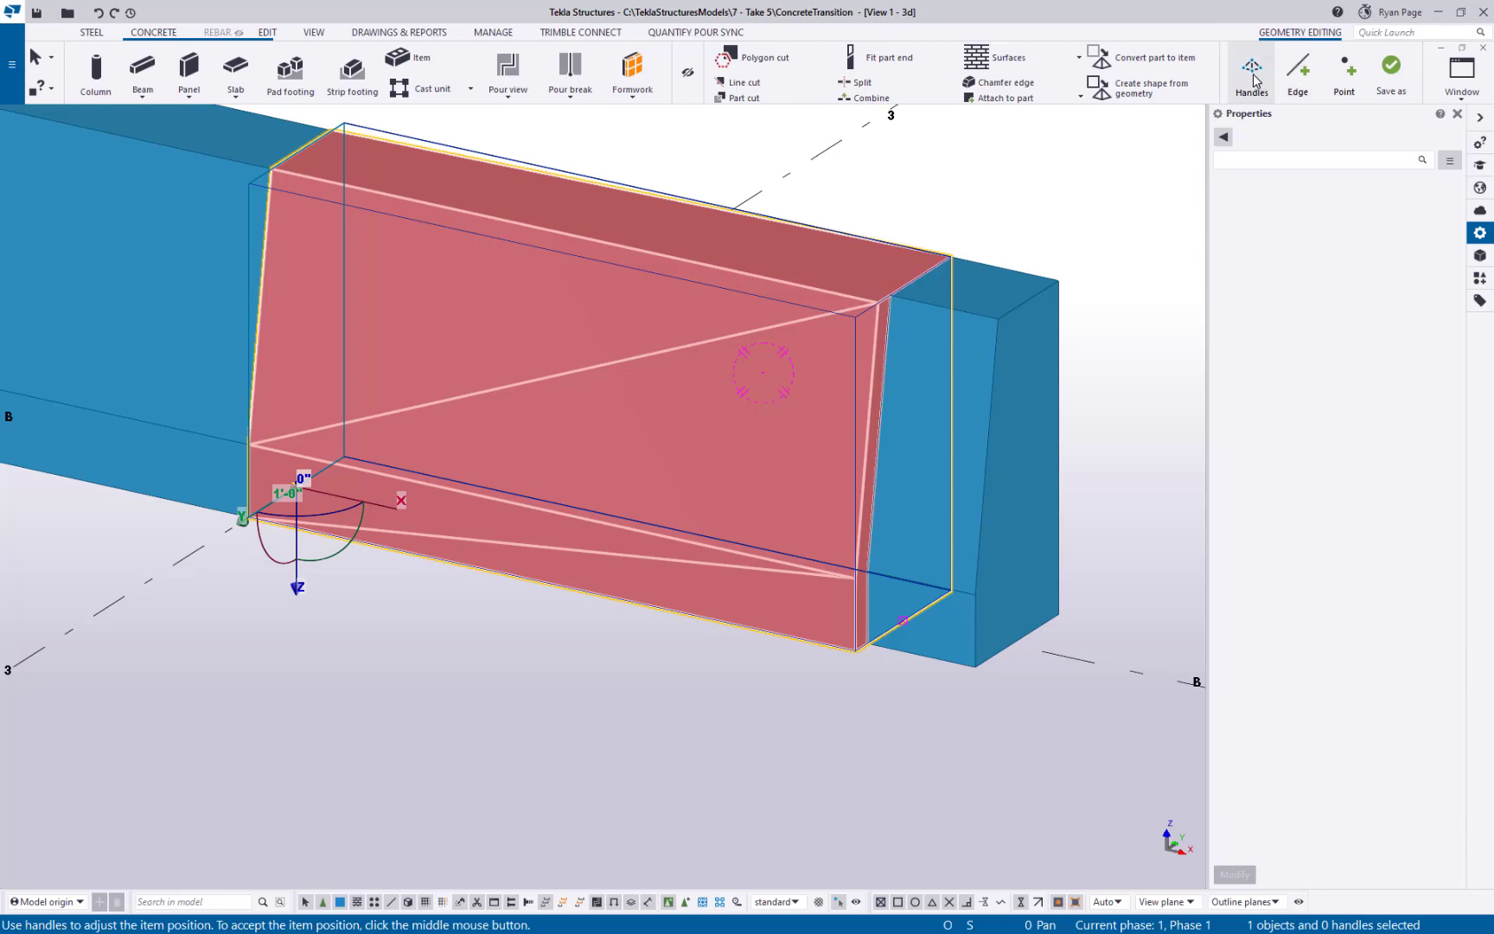
pyautogui.scroll(3, 928, 257)
pyautogui.moveTo(841, 327); pyautogui.dragTo(843, 322)
pyautogui.scroll(-3, 847, 311)
# Move the lower face's top and bottom corners at the end-beam joint to the matching GR_B beam corners and finish geometry editing.
pyautogui.scroll(6, 684, 433)
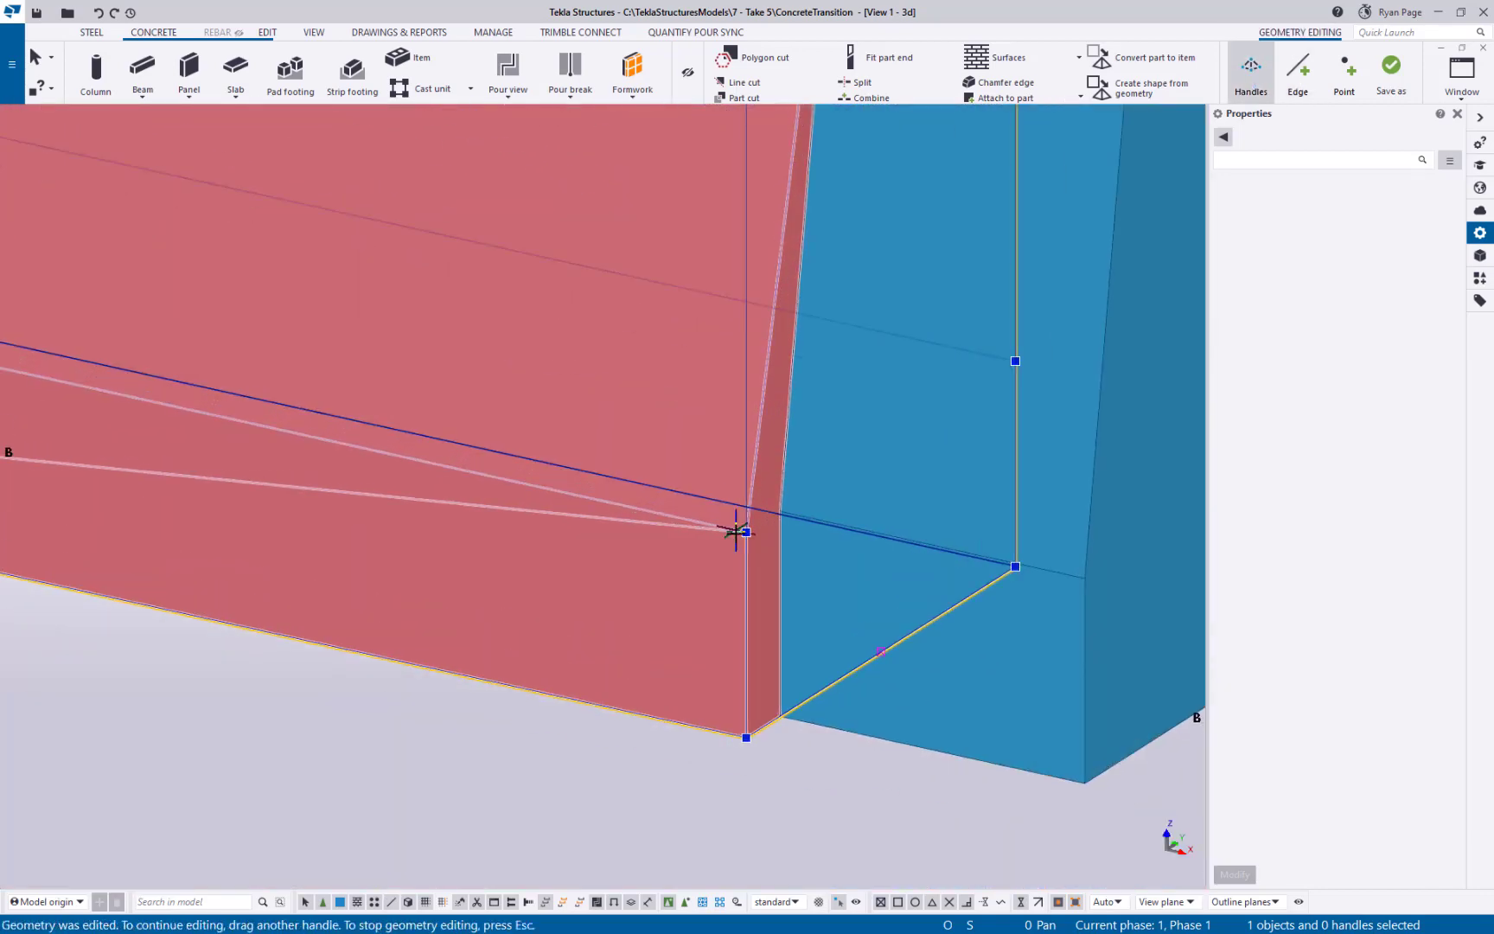
pyautogui.moveTo(754, 528); pyautogui.dragTo(813, 495)
pyautogui.scroll(-3, 747, 574)
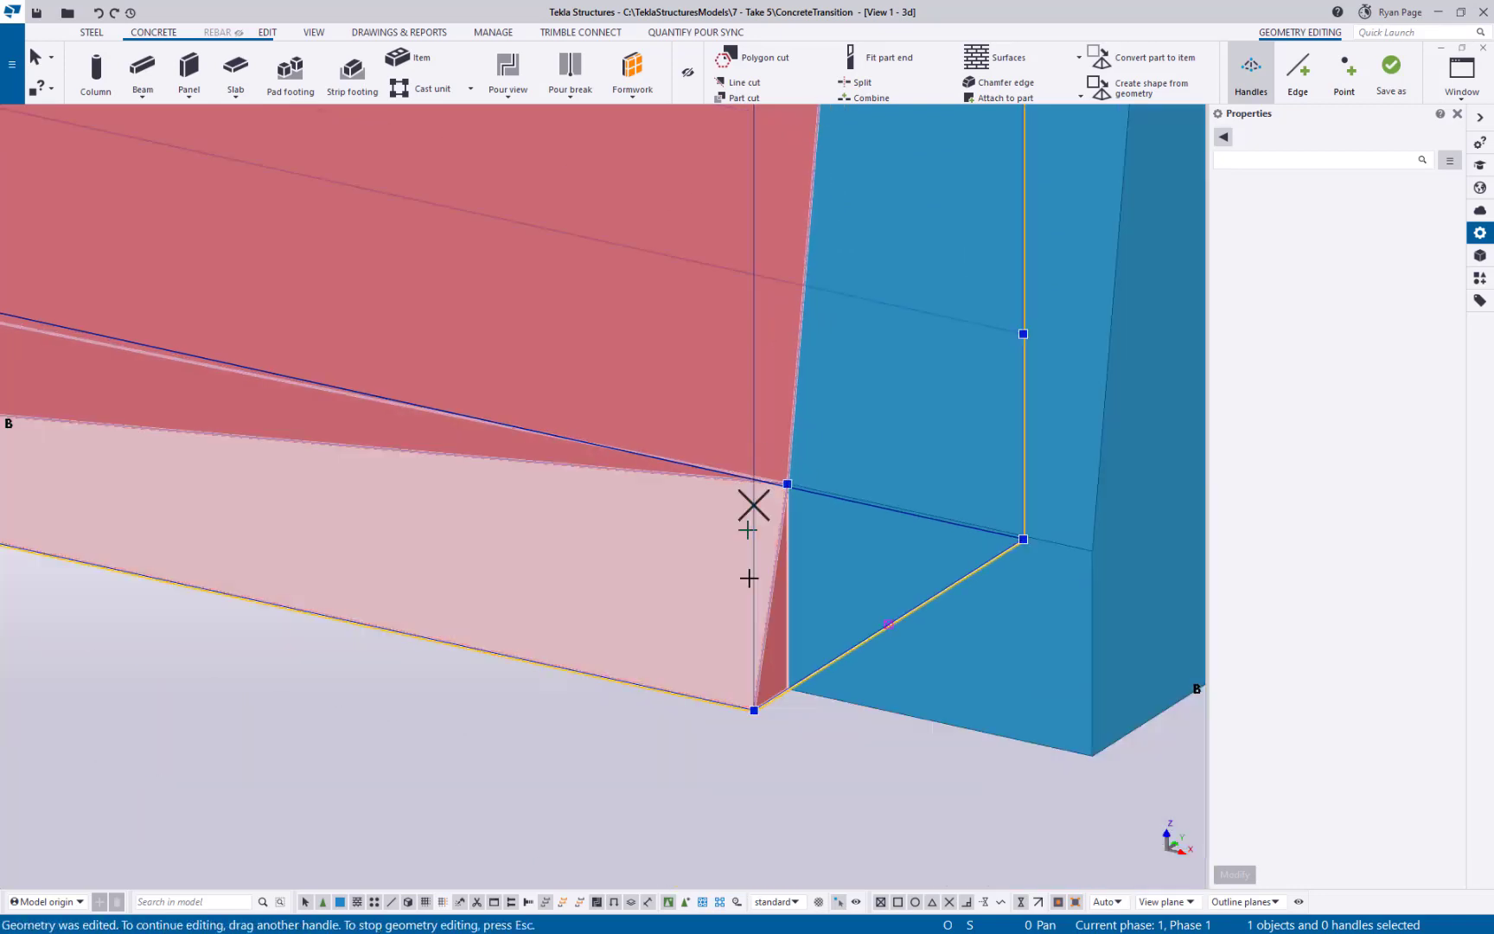
pyautogui.scroll(3, 758, 717)
pyautogui.moveTo(754, 703); pyautogui.dragTo(826, 657)
pyautogui.scroll(-3, 794, 640)
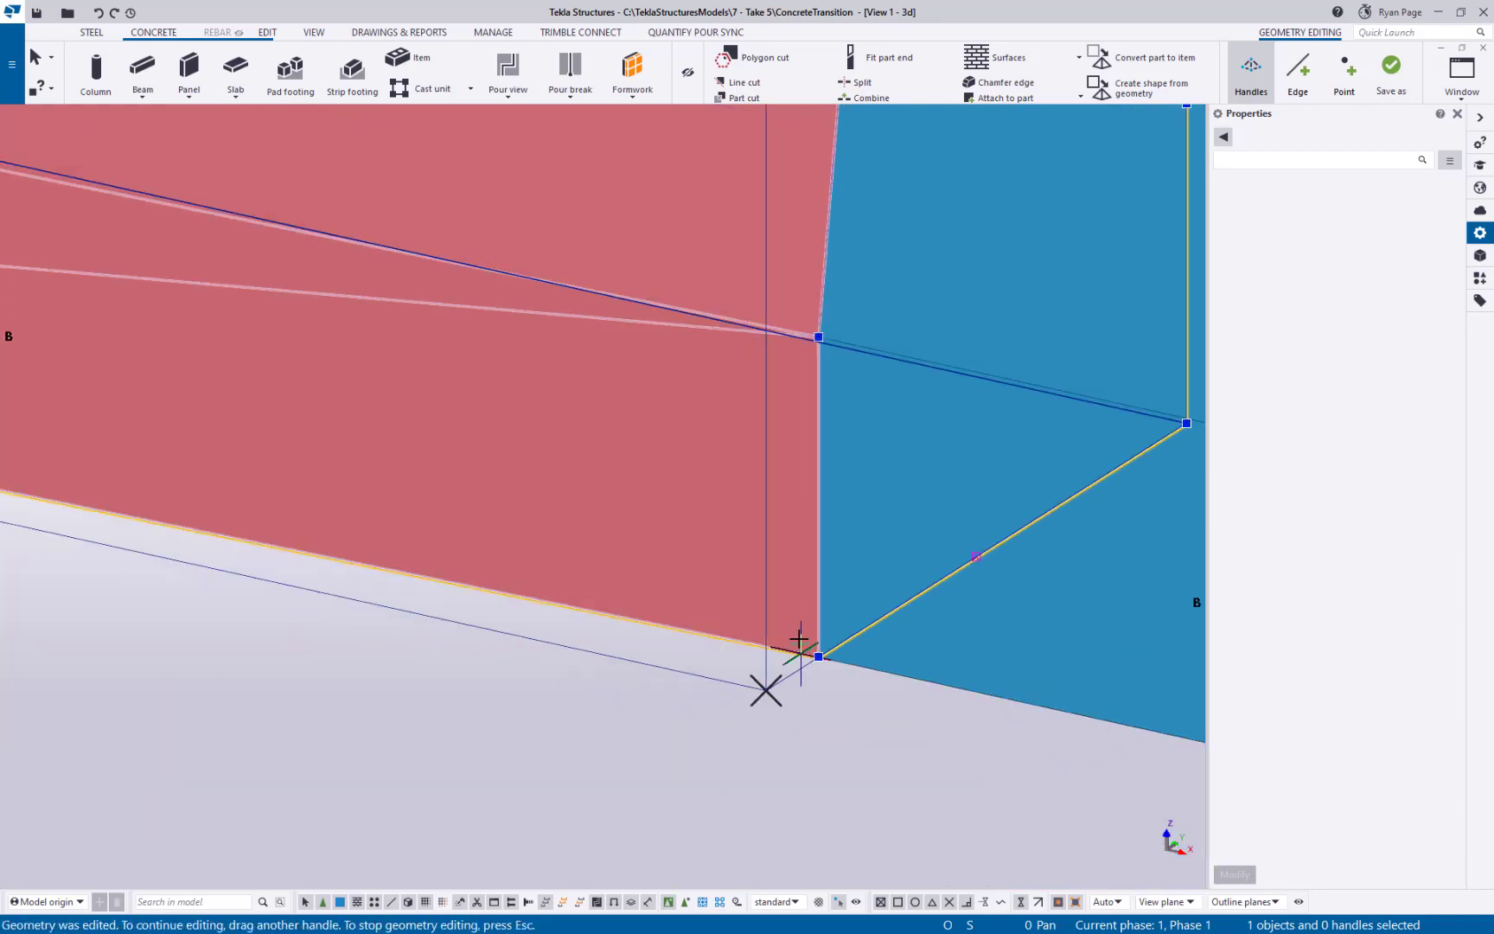
pyautogui.press('Escape')
# Examine the transition between the beams in plan view and in 3D from the grid A side.
pyautogui.scroll(-5, 646, 612)
pyautogui.scroll(2, 533, 742)
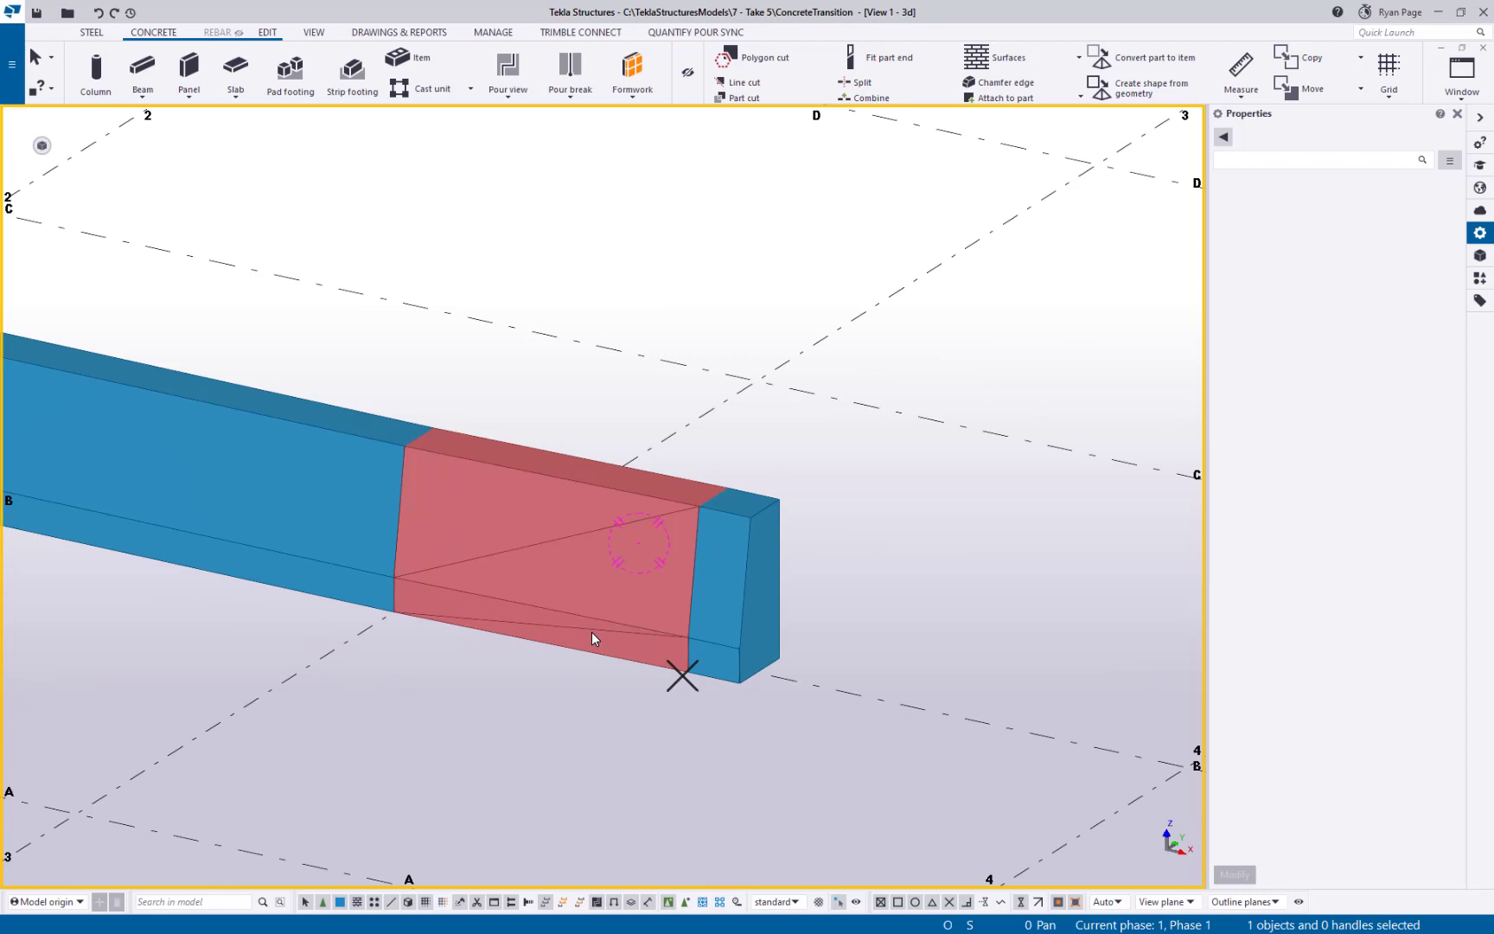
pyautogui.keyDown('ctrl'); pyautogui.moveTo(591, 638); pyautogui.dragTo(424, 705, button='middle'); pyautogui.keyUp('ctrl')
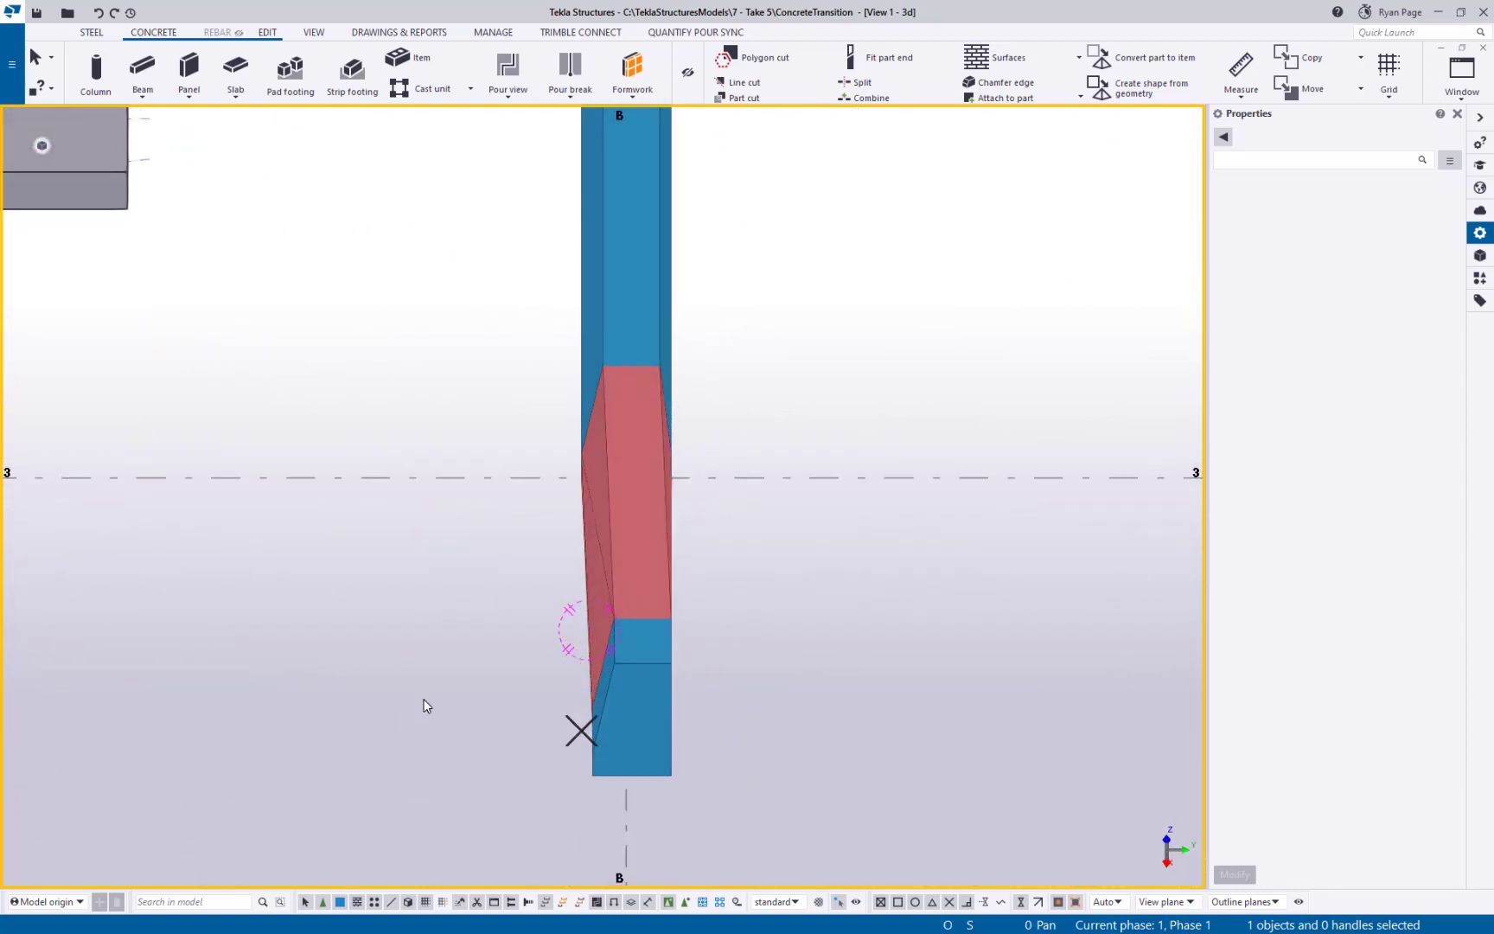
pyautogui.hotkey('ctrl', 'p')
pyautogui.scroll(8, 624, 553)
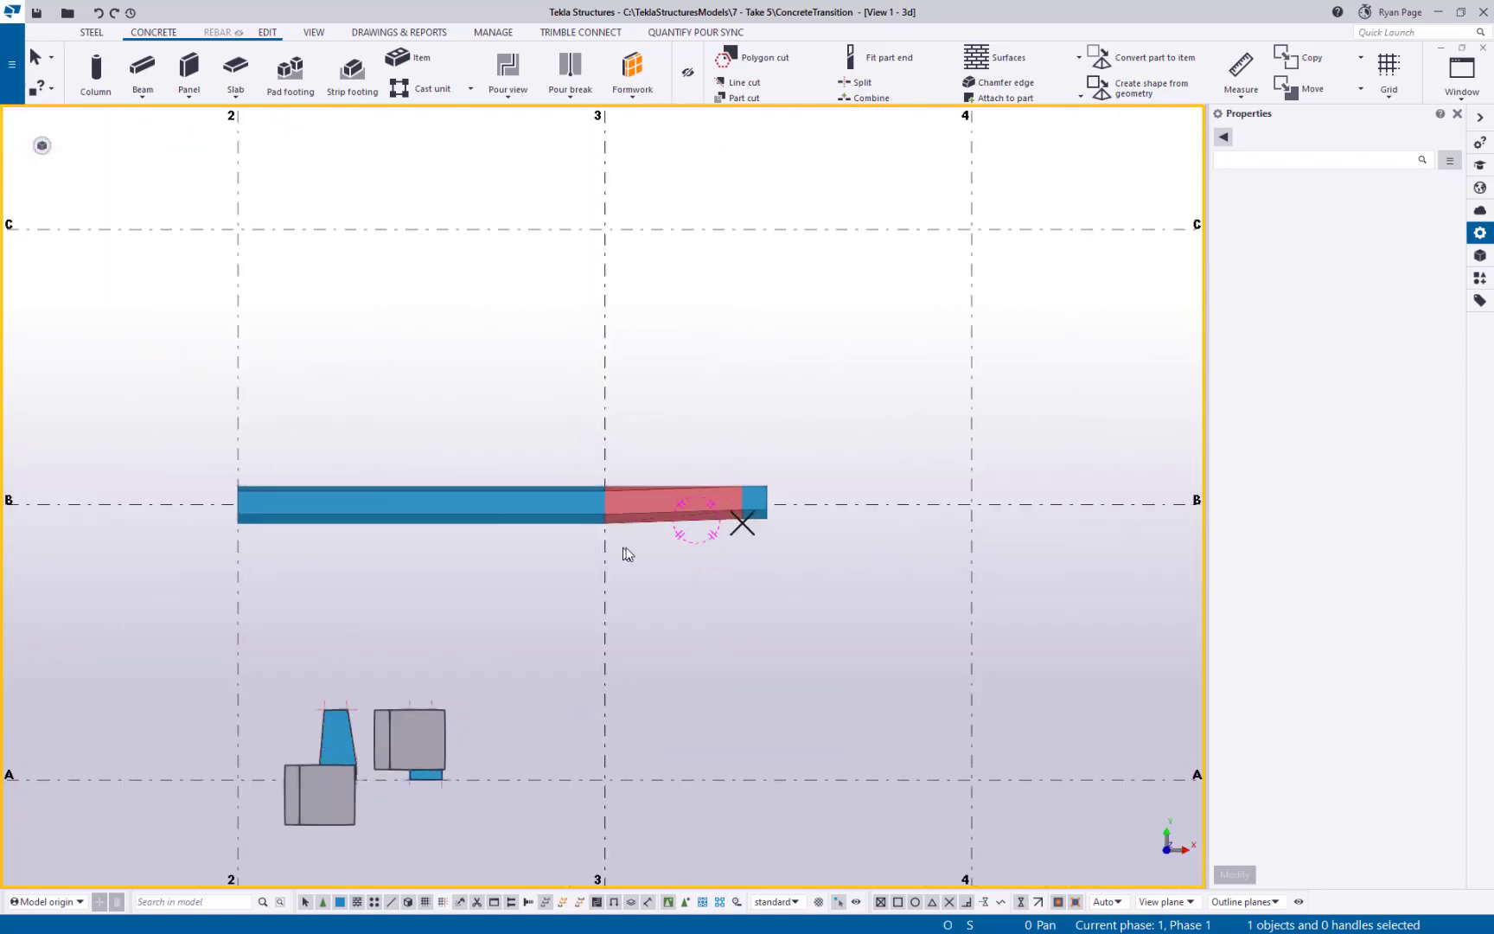
pyautogui.scroll(-2, 986, 571)
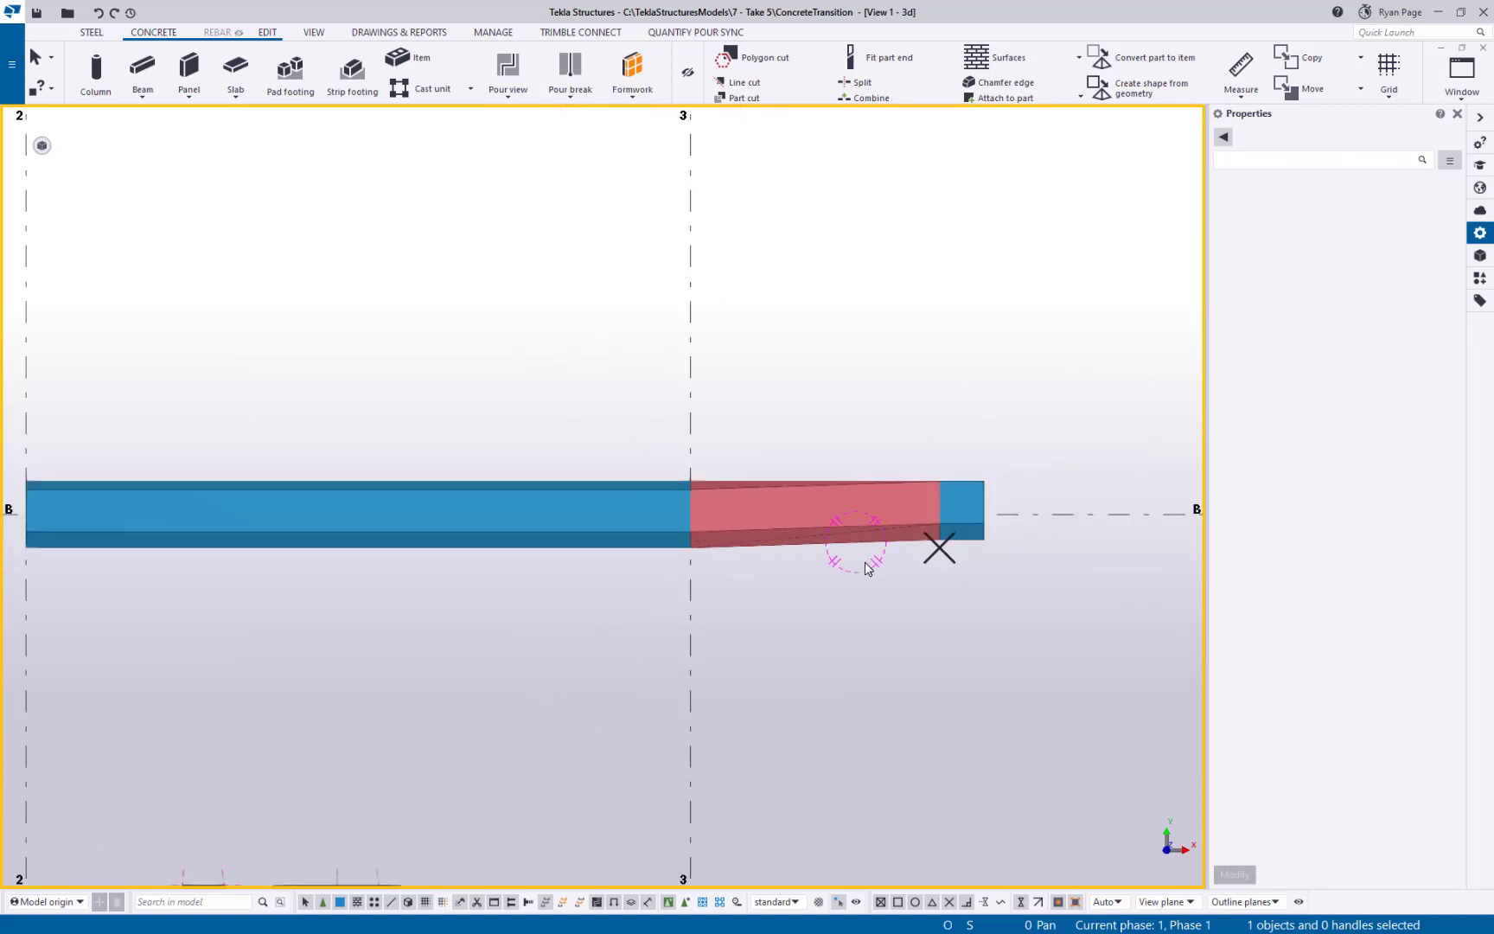
pyautogui.keyDown('ctrl'); pyautogui.moveTo(884, 530); pyautogui.dragTo(894, 460, button='middle'); pyautogui.keyUp('ctrl')
pyautogui.scroll(3, 920, 534)
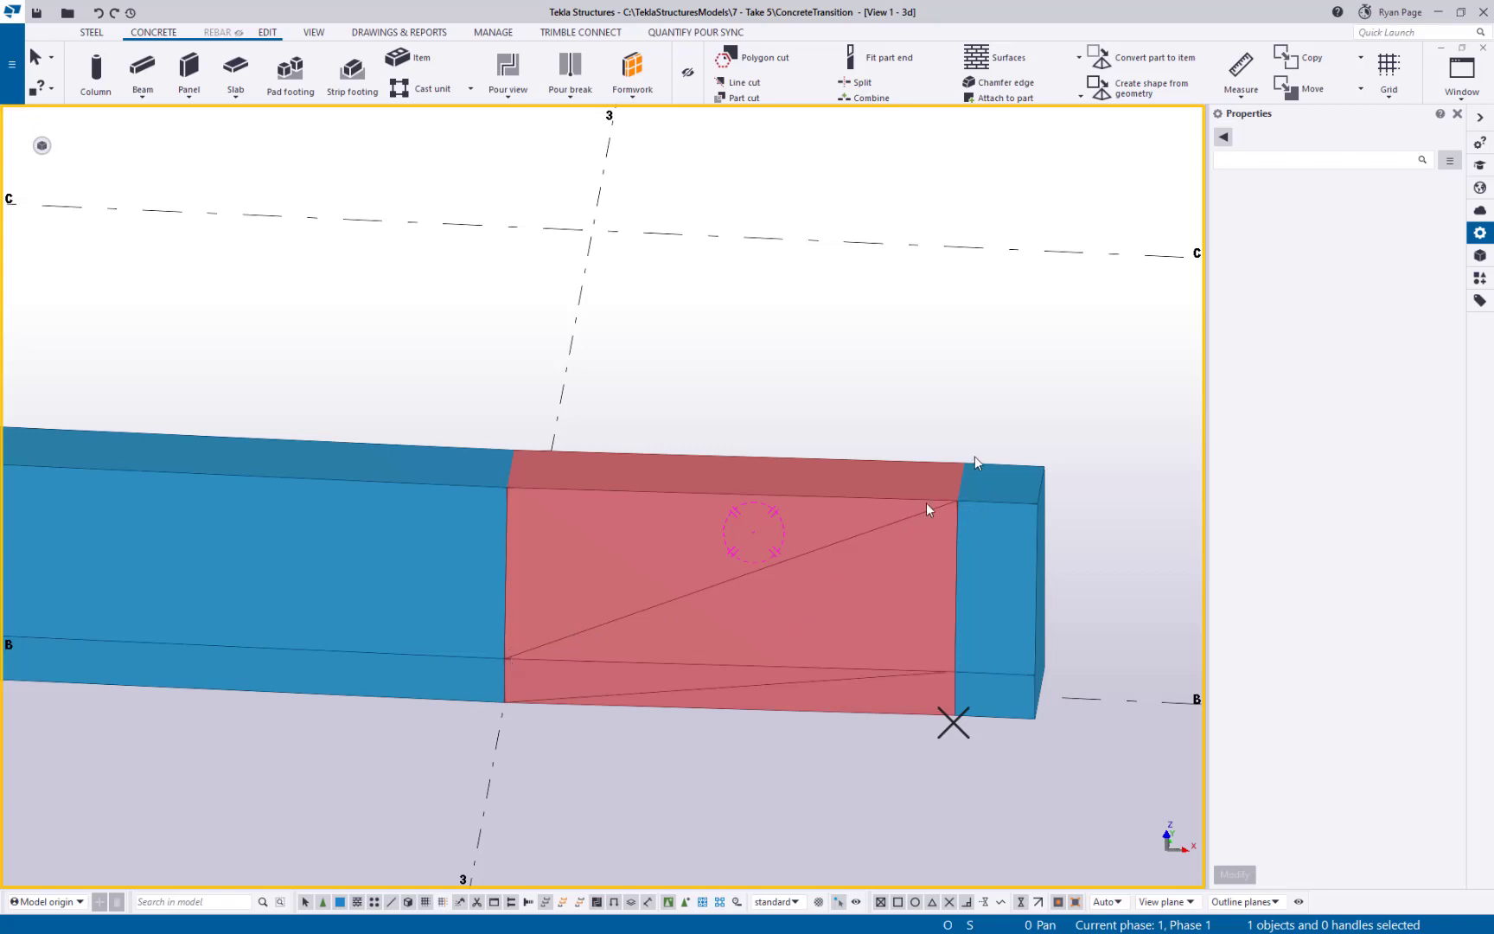
# Select the TRANSITION item and add an edge from the sloped face's lower corner at the end-beam joint to the existing diagonal's midpoint.
pyautogui.click(806, 570)
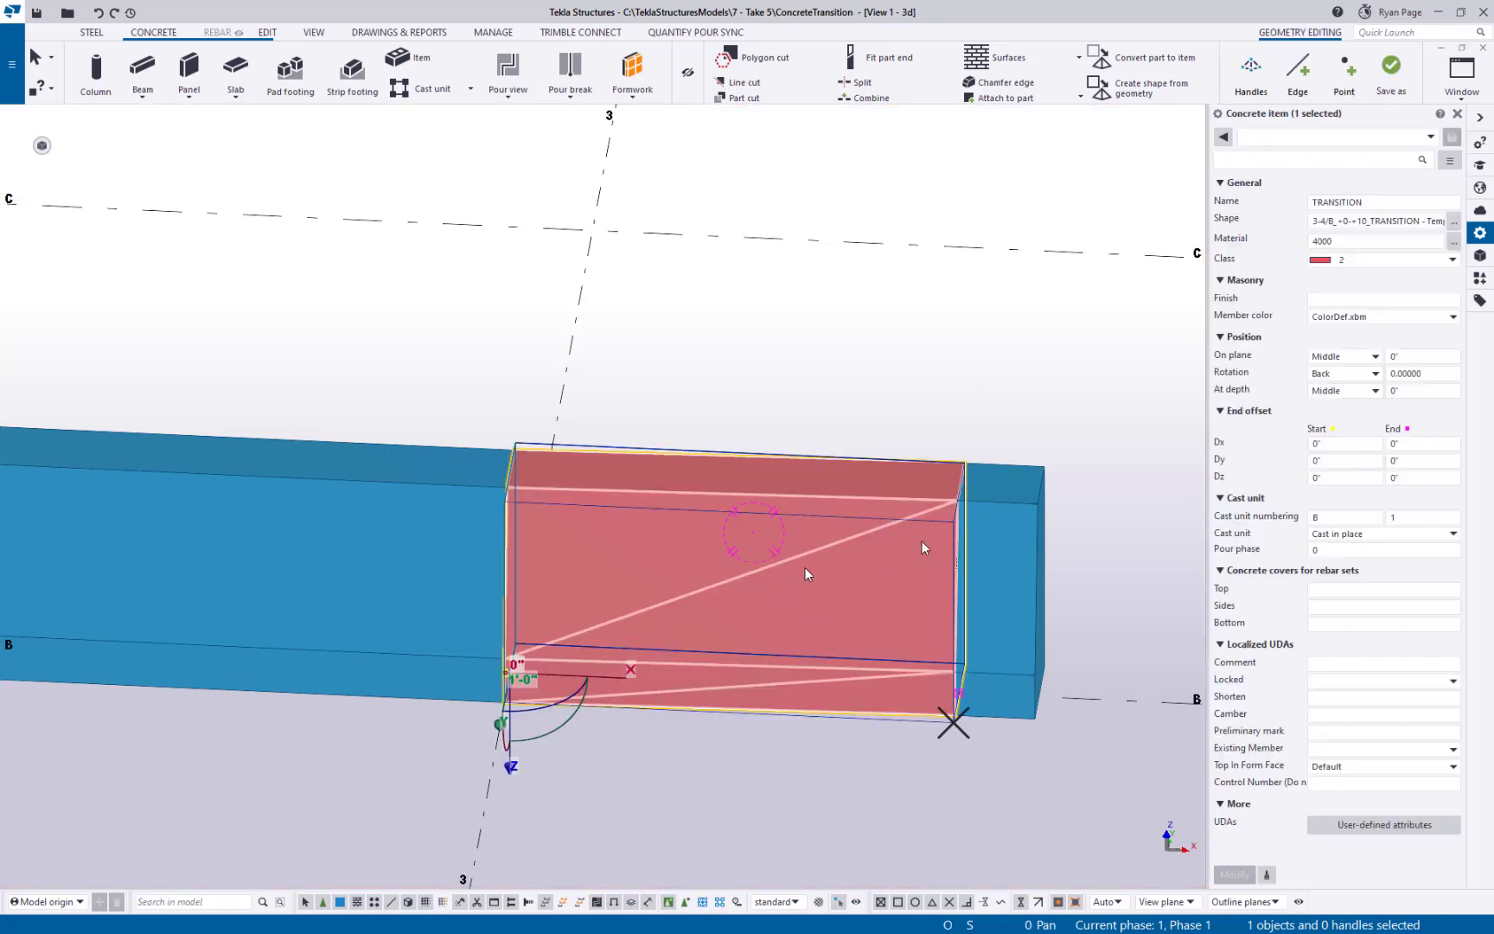
pyautogui.click(1299, 71)
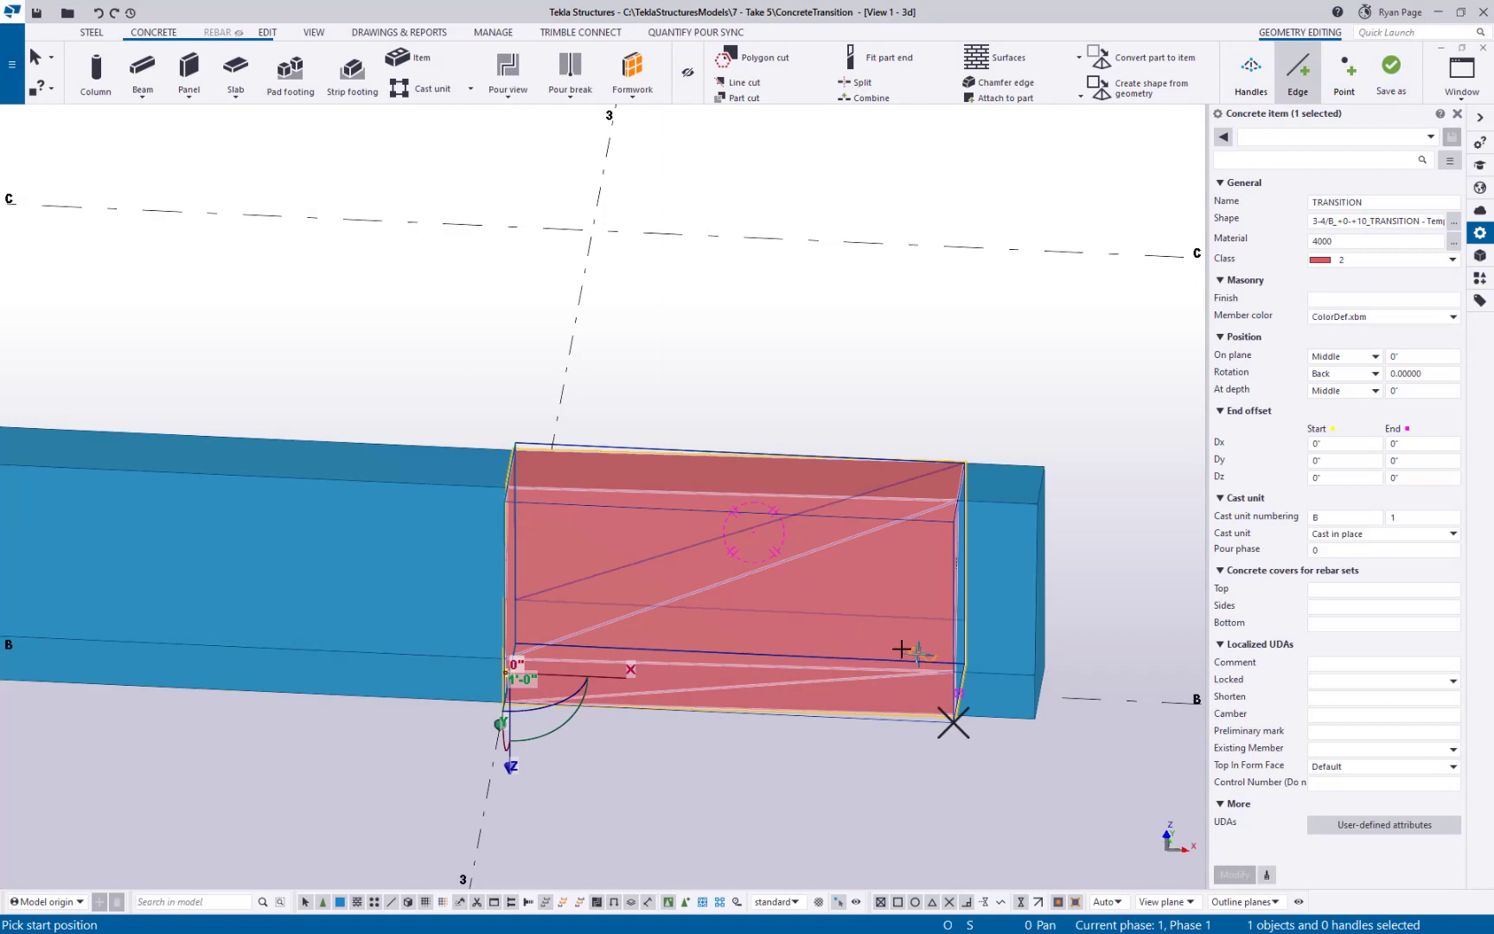
pyautogui.scroll(3, 960, 638)
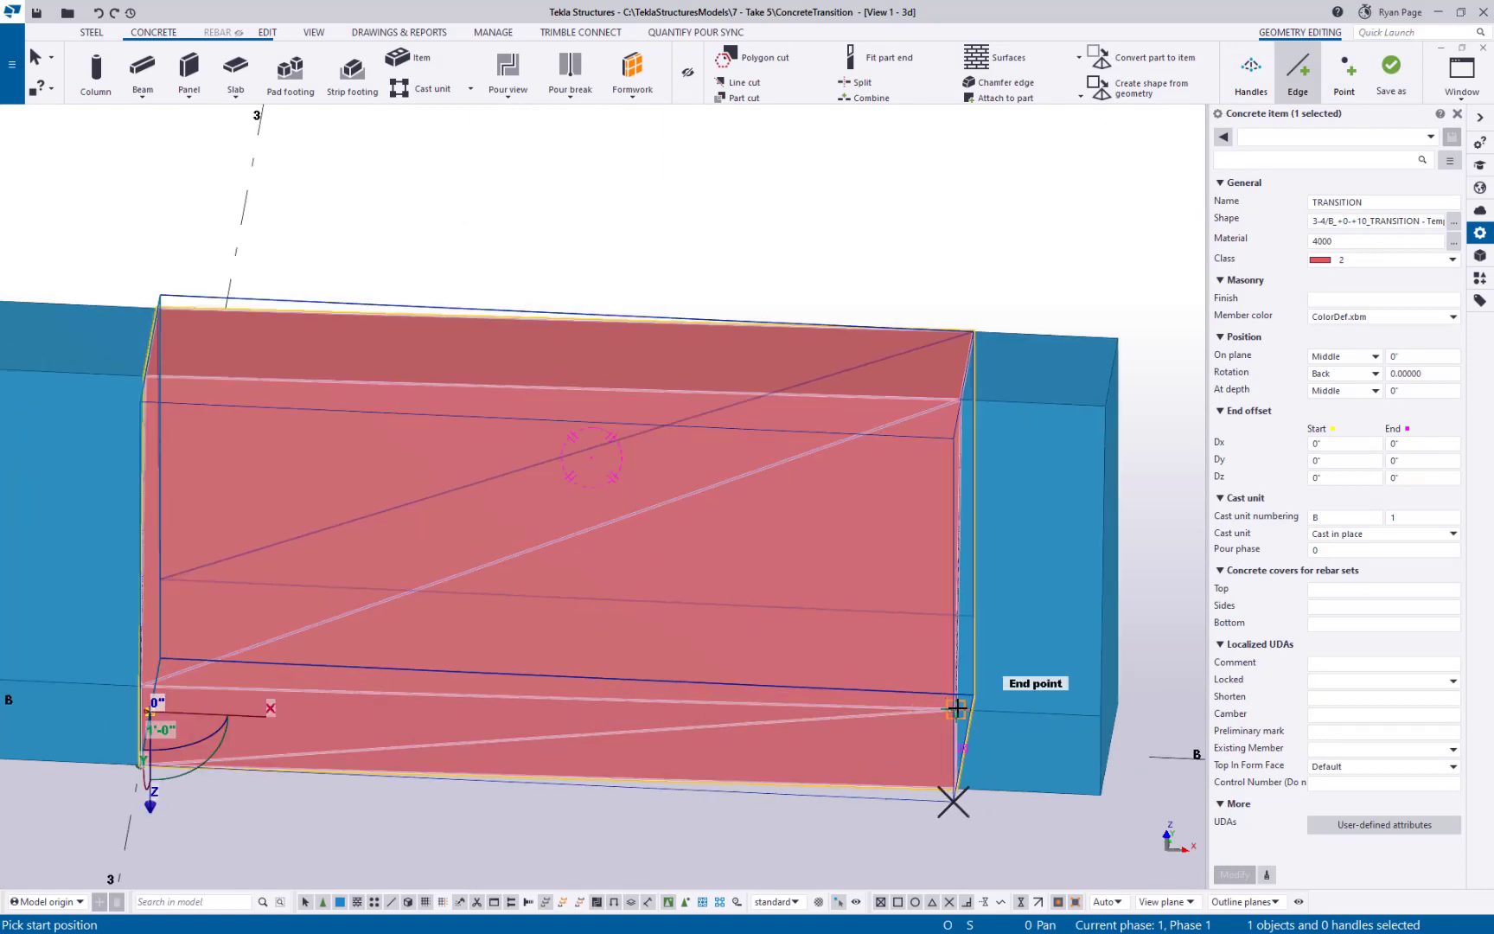
pyautogui.click(957, 707)
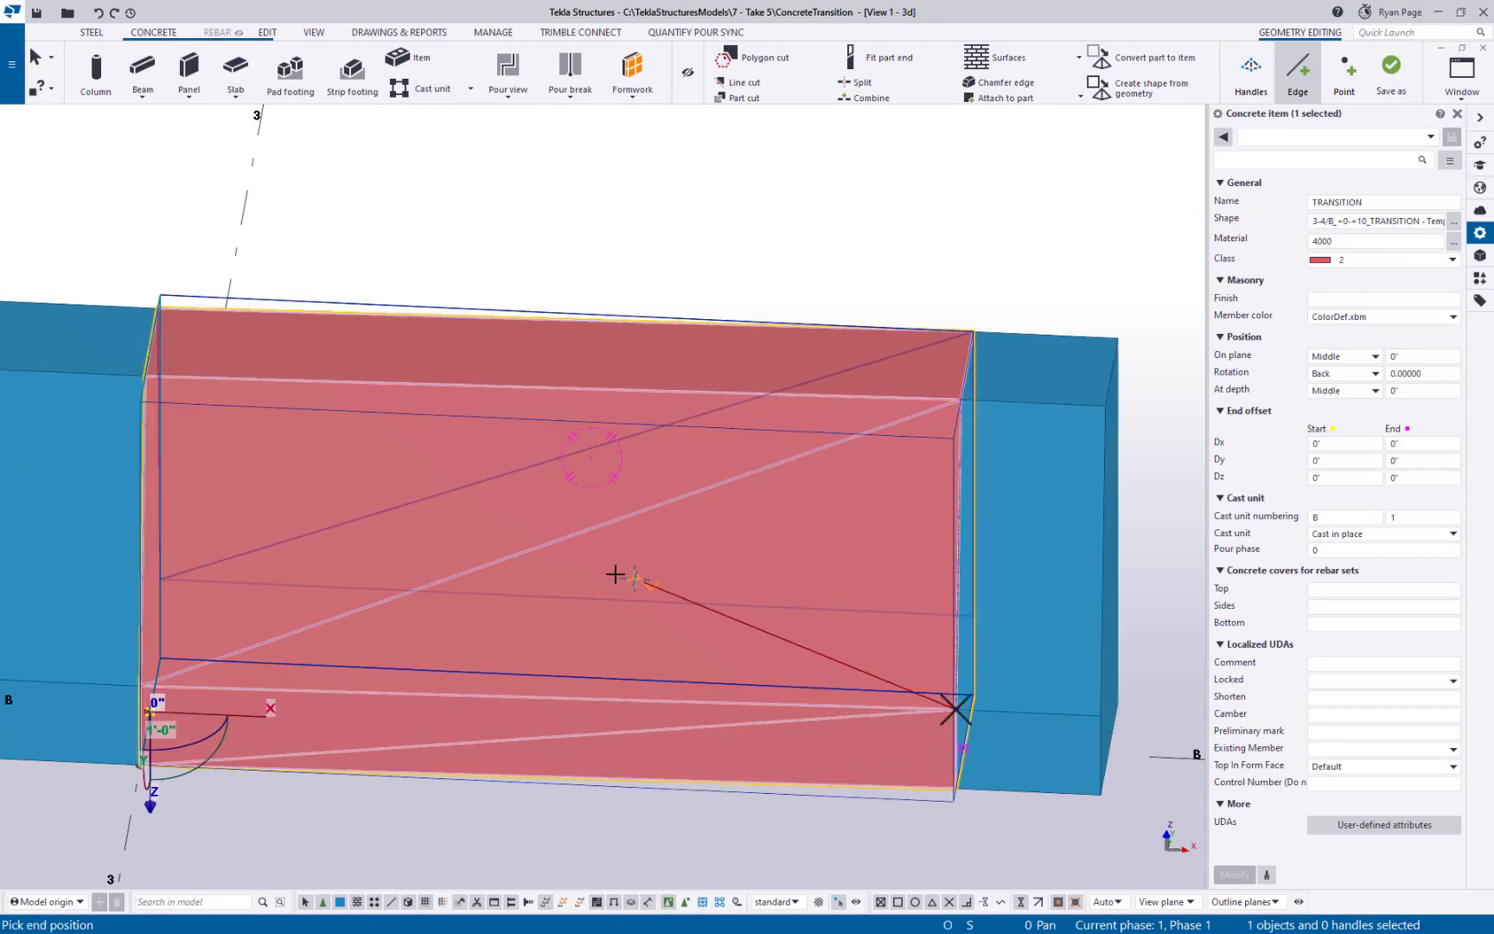
pyautogui.click(554, 542)
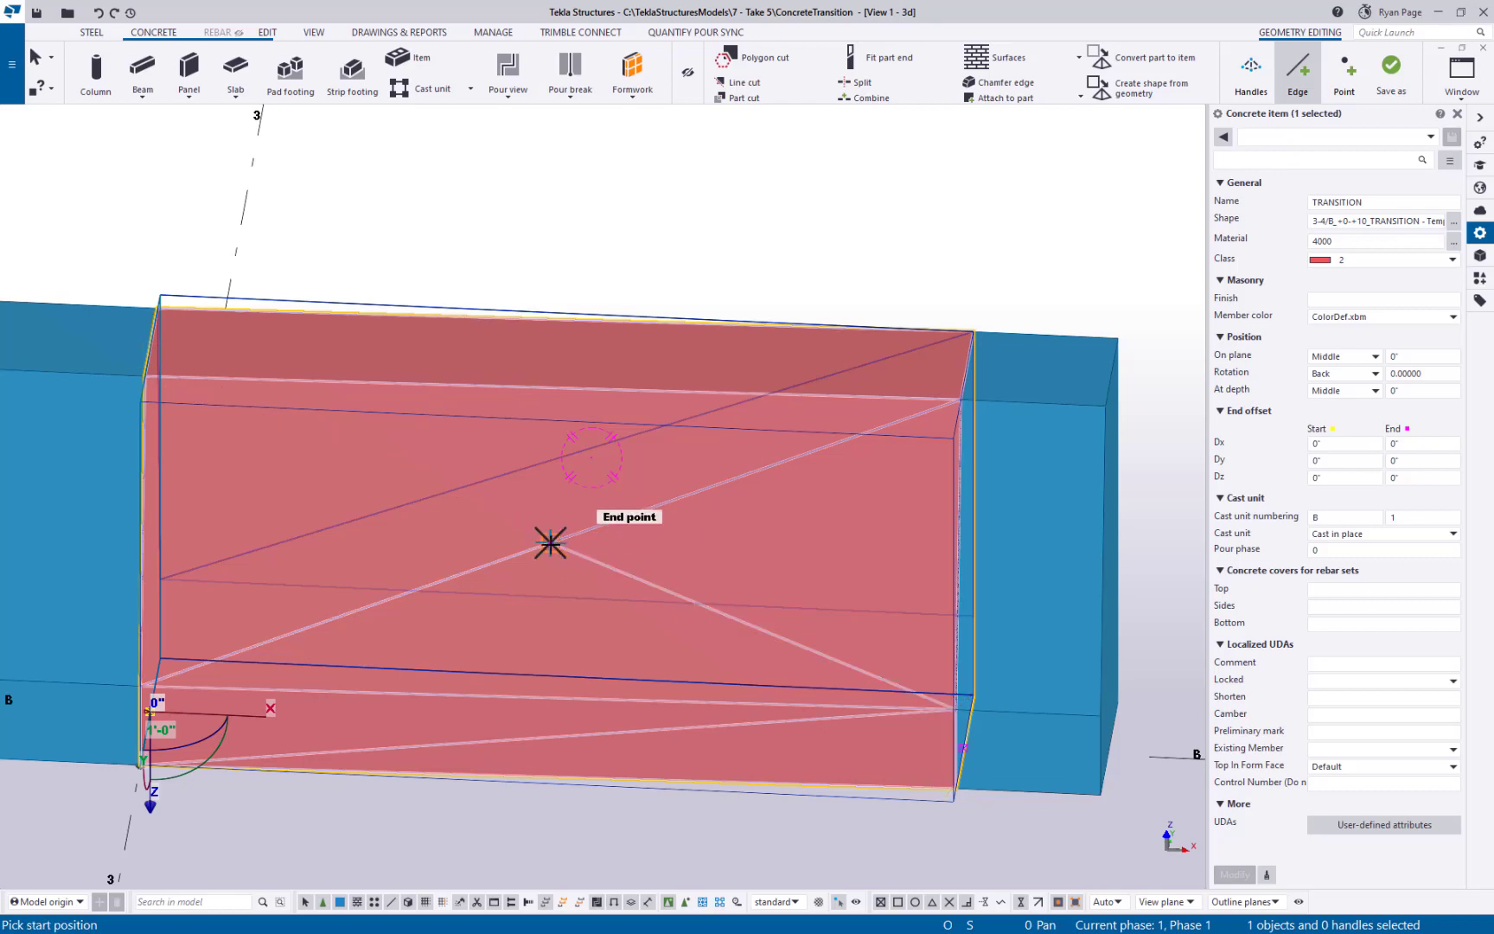
# Try adding an edge from the sloped face's upper corner at the grid 3 joint to the existing diagonal's midpoint.
pyautogui.click(144, 375)
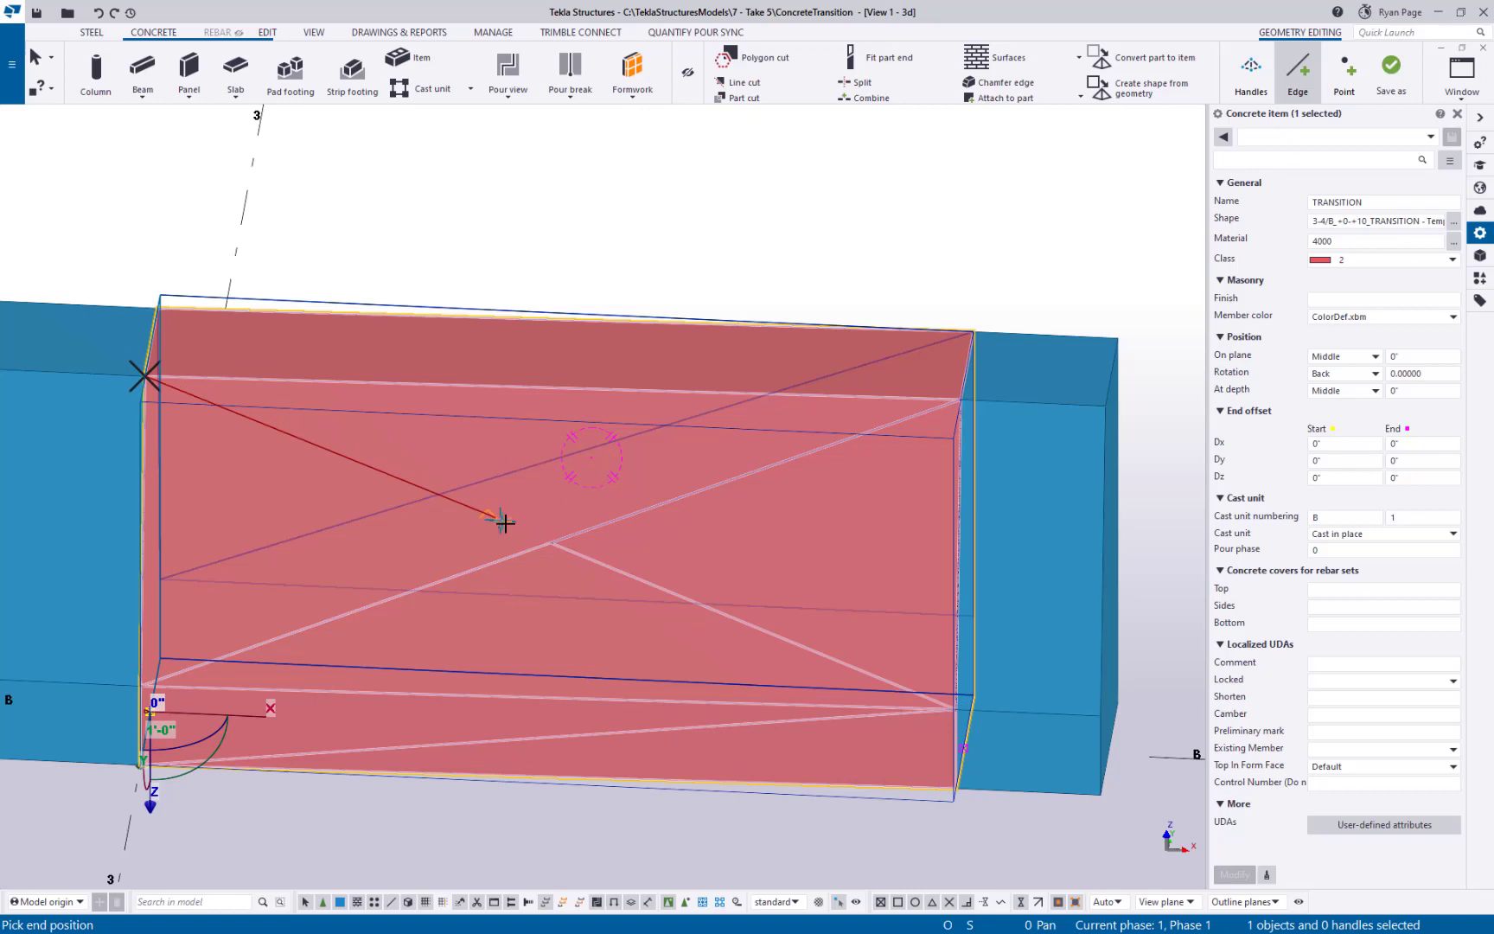
pyautogui.click(546, 542)
pyautogui.scroll(-3, 611, 617)
pyautogui.rightClick(750, 566)
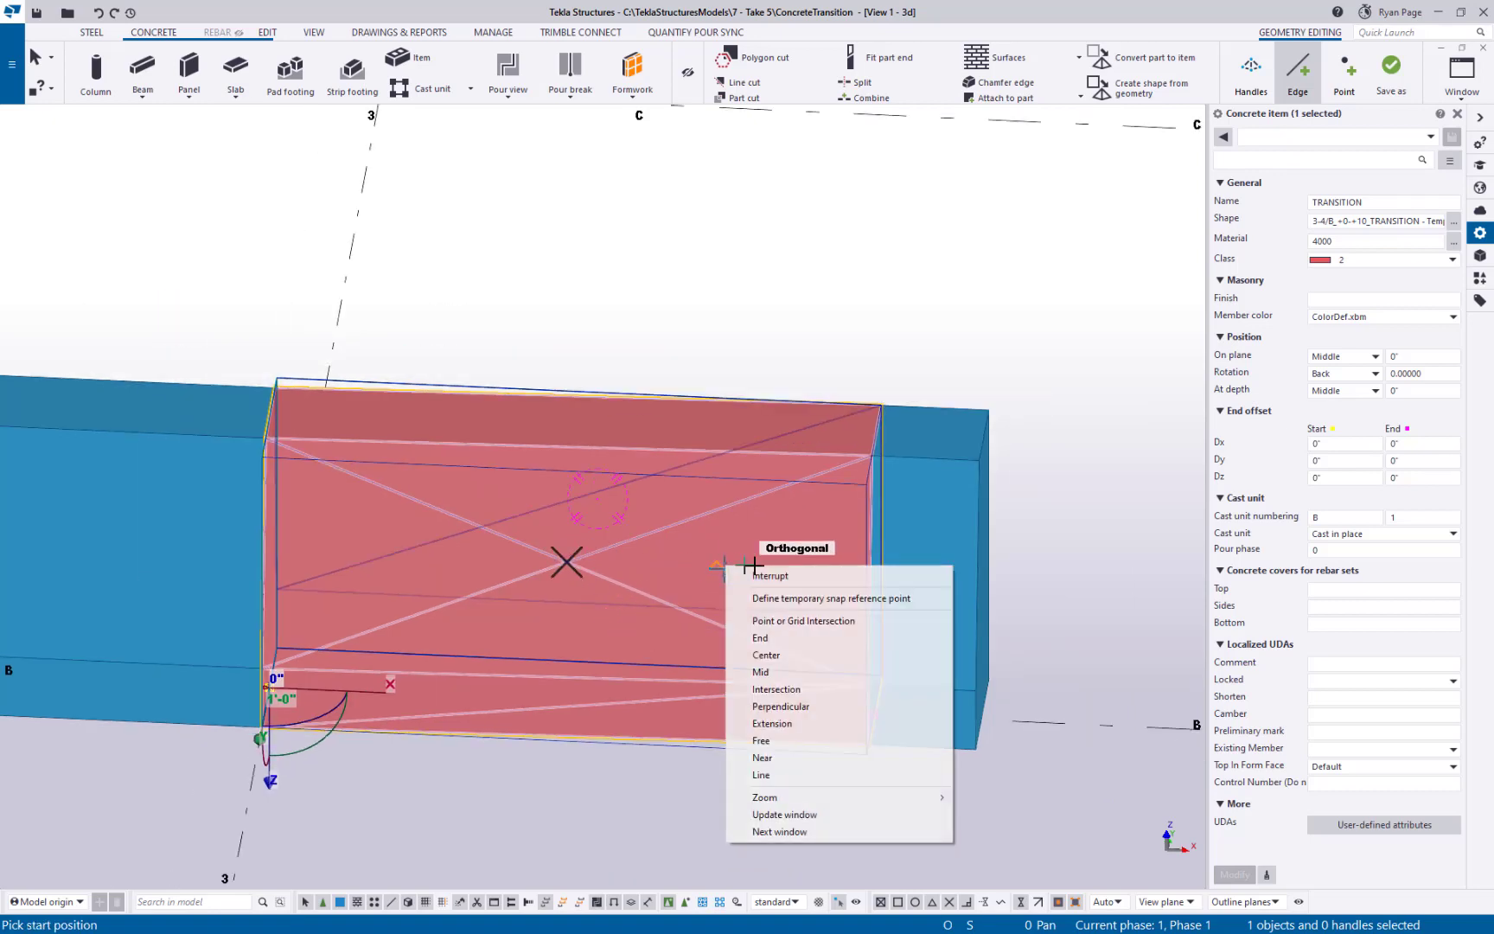
pyautogui.click(797, 576)
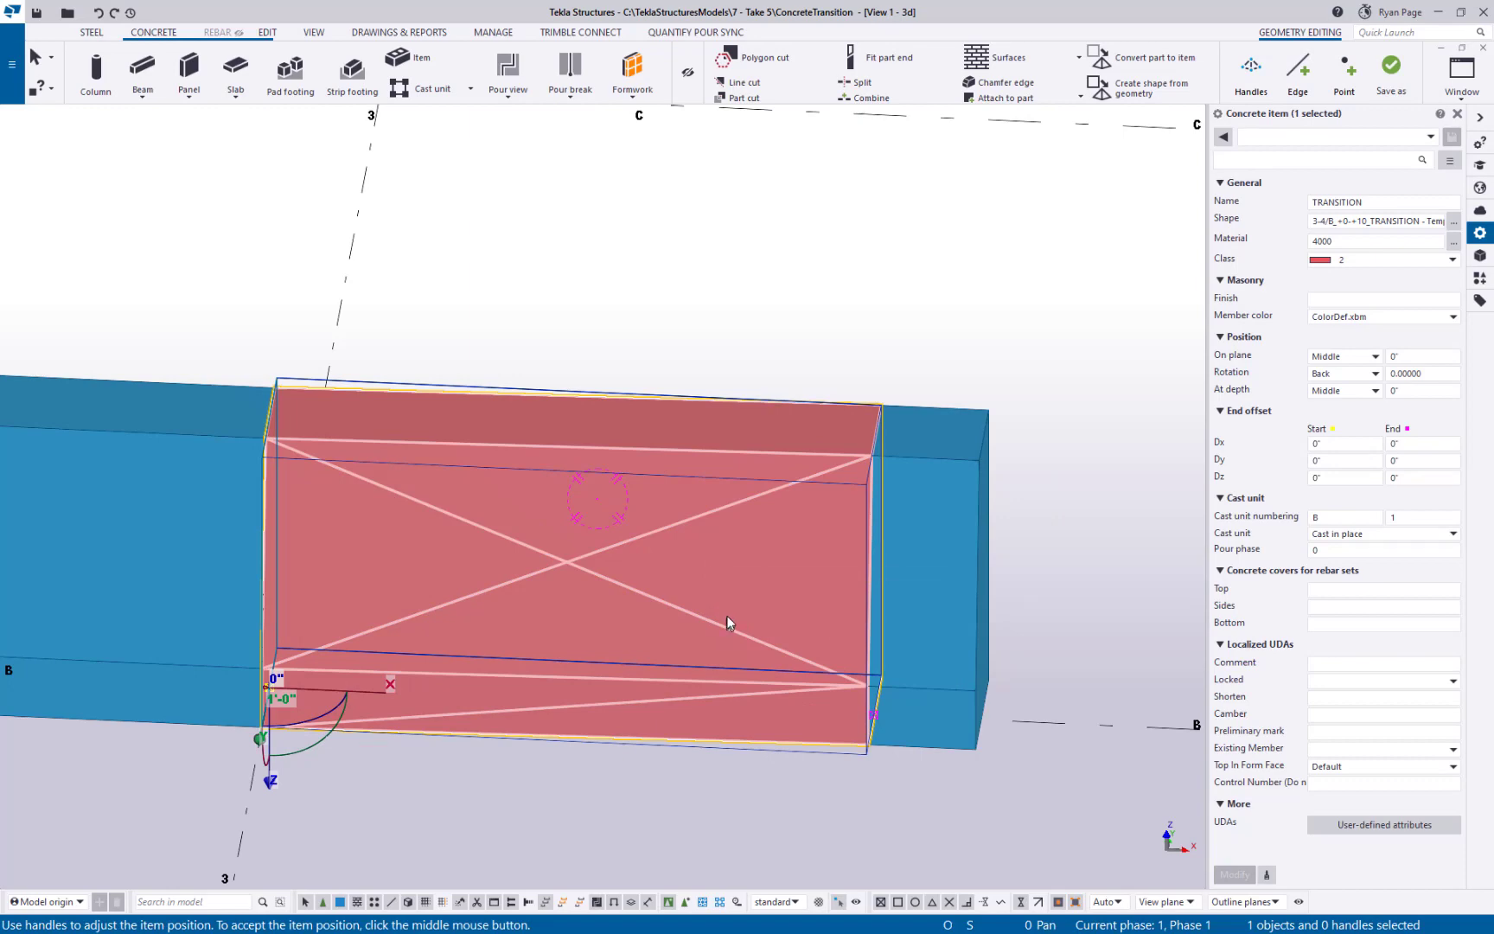
# Show the geometry handles, remove the diagonal edges from the TRANSITION item's side faces, and finish geometry editing.
pyautogui.scroll(-2, 657, 571)
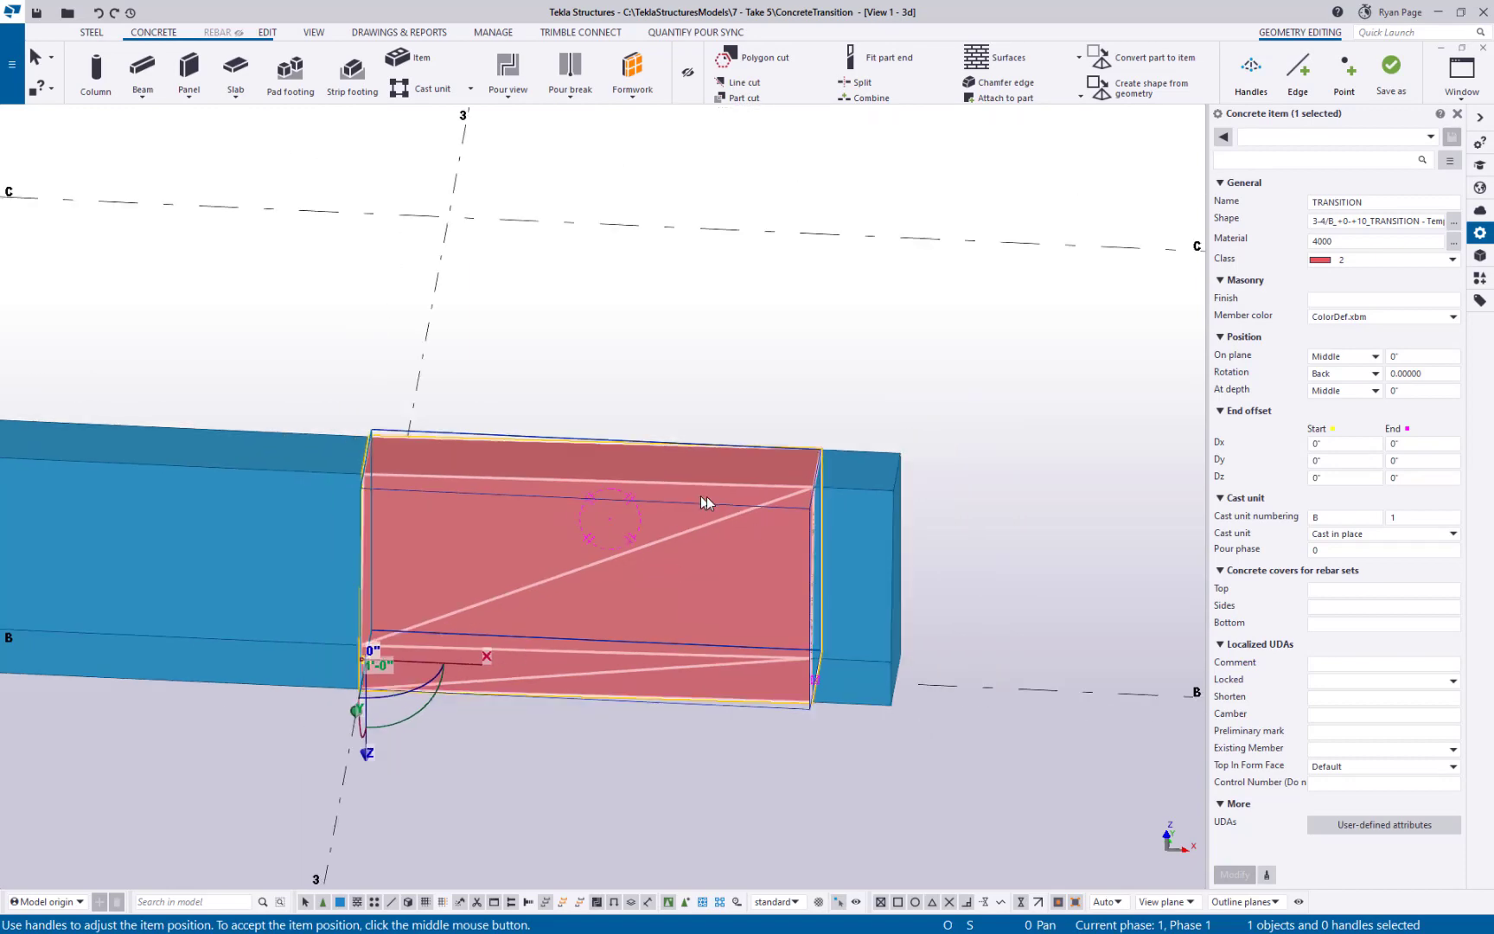
pyautogui.keyDown('ctrl'); pyautogui.moveTo(687, 702); pyautogui.dragTo(758, 700, button='middle'); pyautogui.keyUp('ctrl')
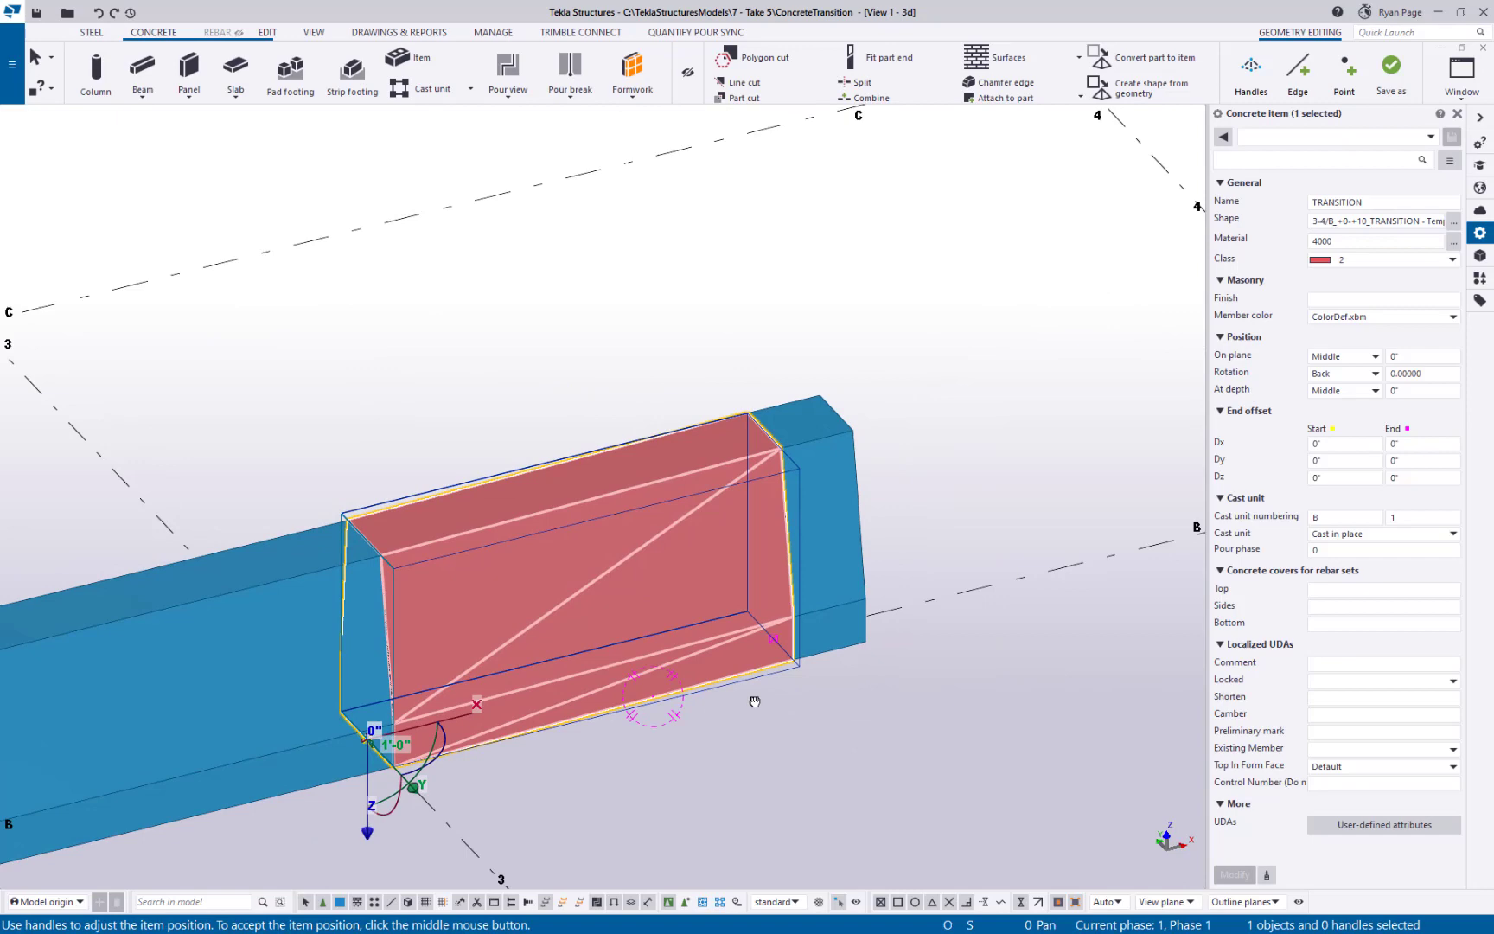
pyautogui.click(1251, 74)
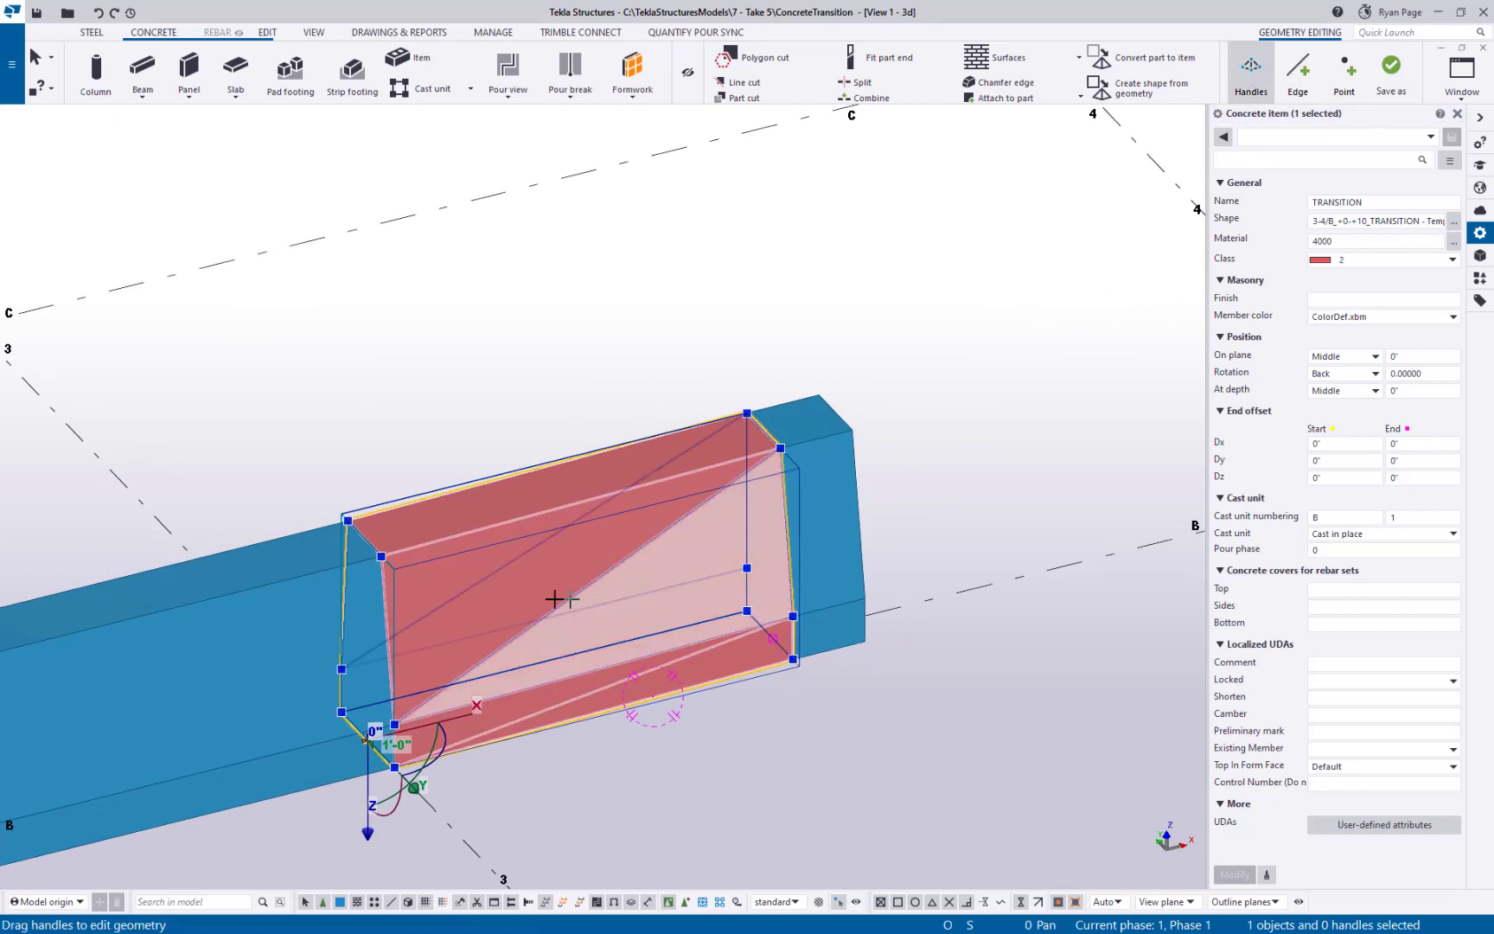
pyautogui.scroll(3, 571, 594)
pyautogui.click(768, 576)
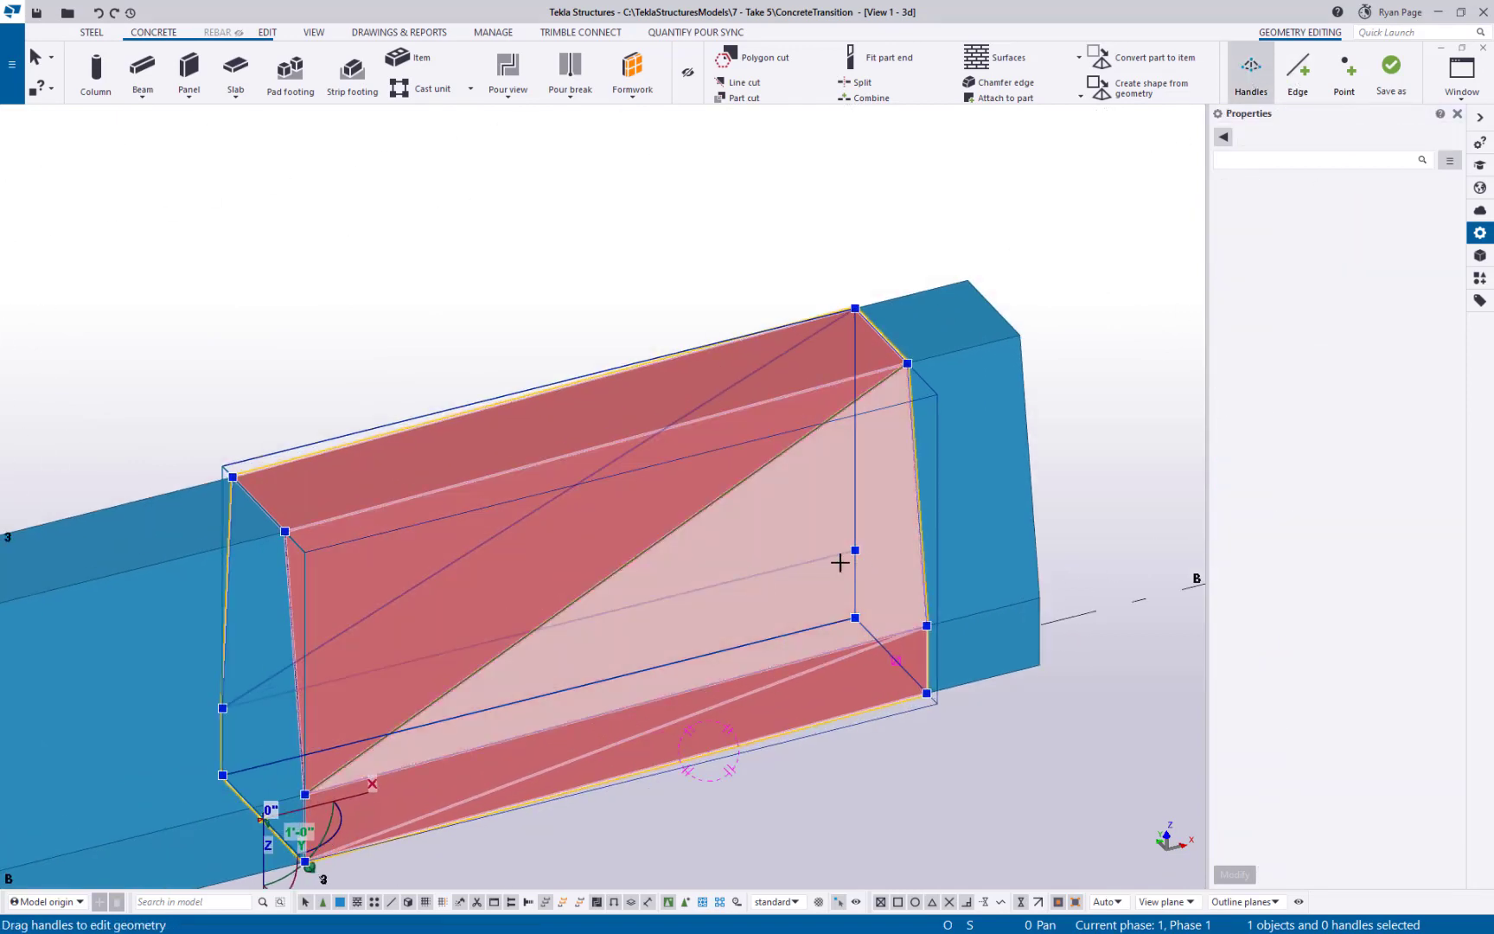
pyautogui.click(839, 563)
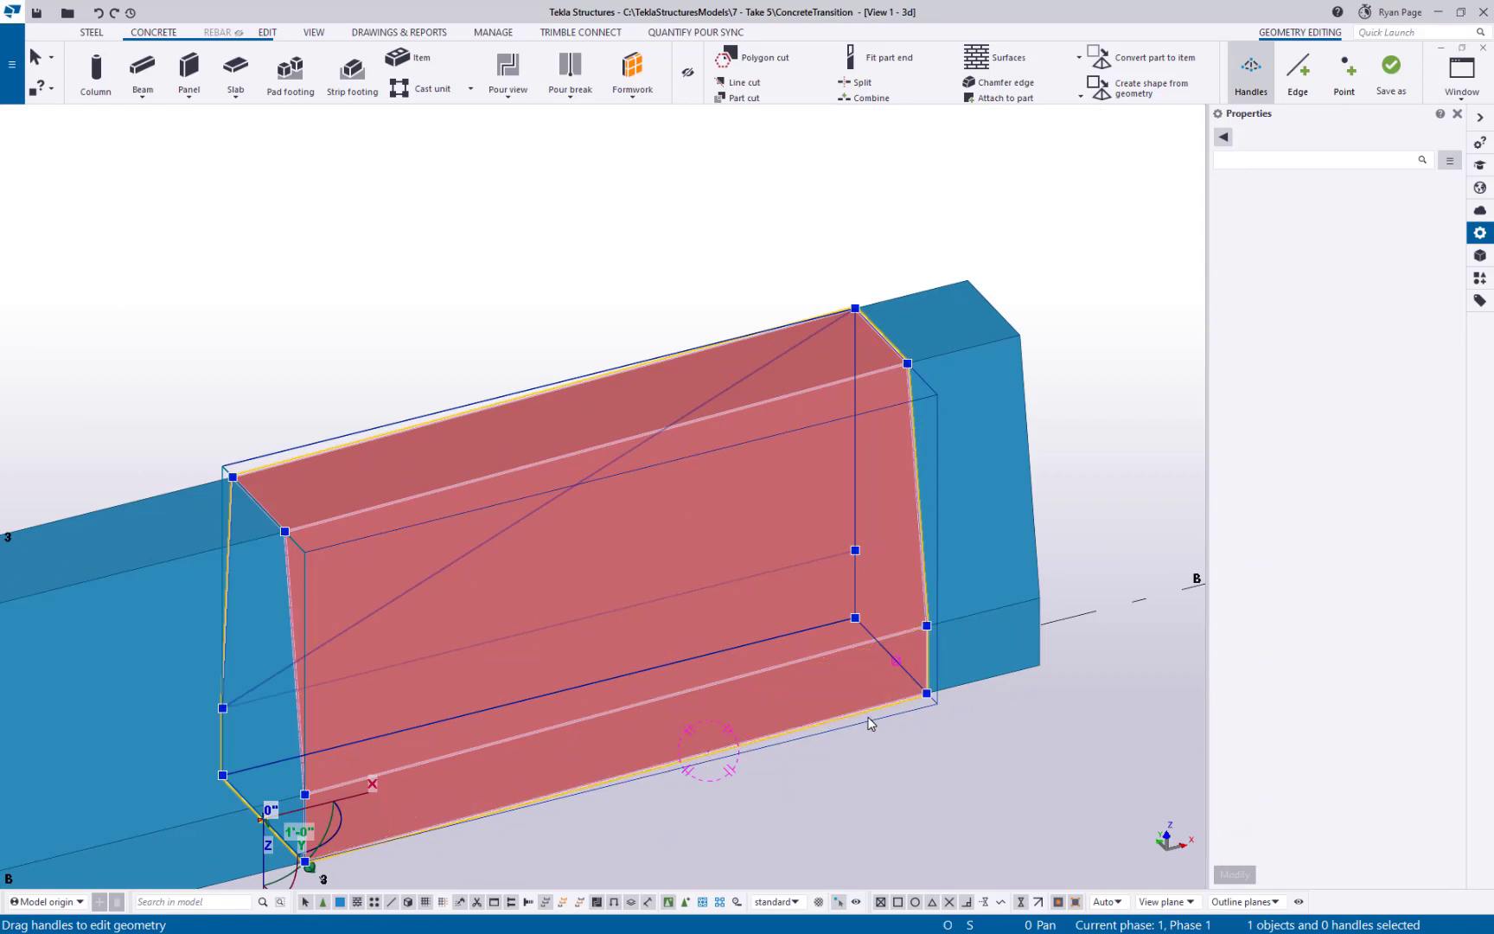
pyautogui.keyDown('ctrl'); pyautogui.moveTo(870, 723); pyautogui.dragTo(991, 624, button='middle'); pyautogui.keyUp('ctrl')
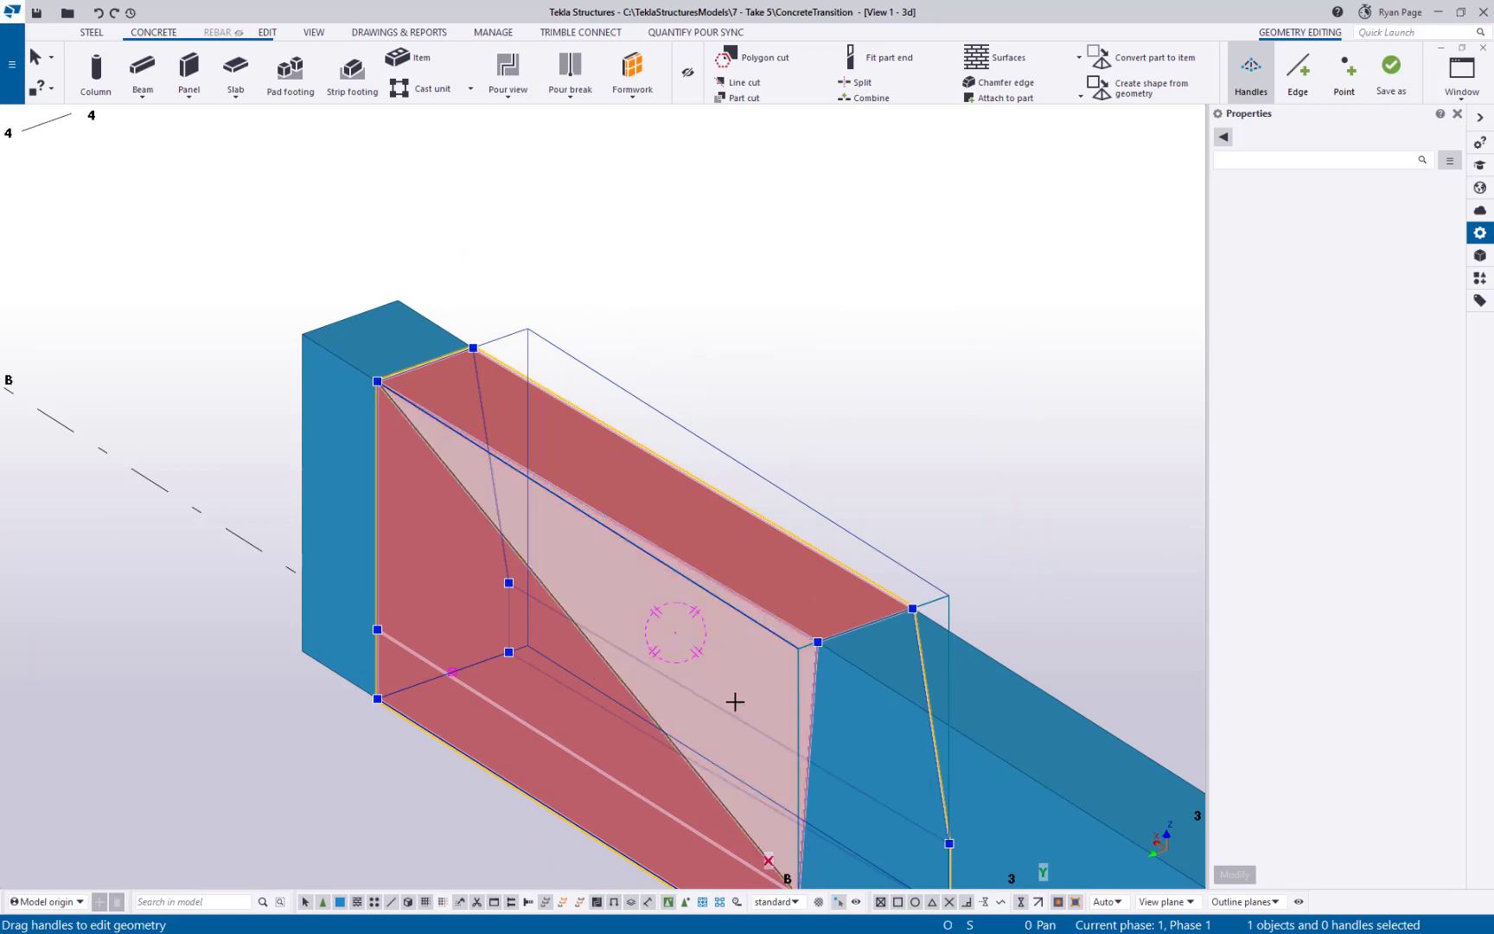
pyautogui.keyDown('ctrl'); pyautogui.moveTo(991, 603); pyautogui.dragTo(915, 708, button='middle'); pyautogui.keyUp('ctrl')
pyautogui.press('Escape')
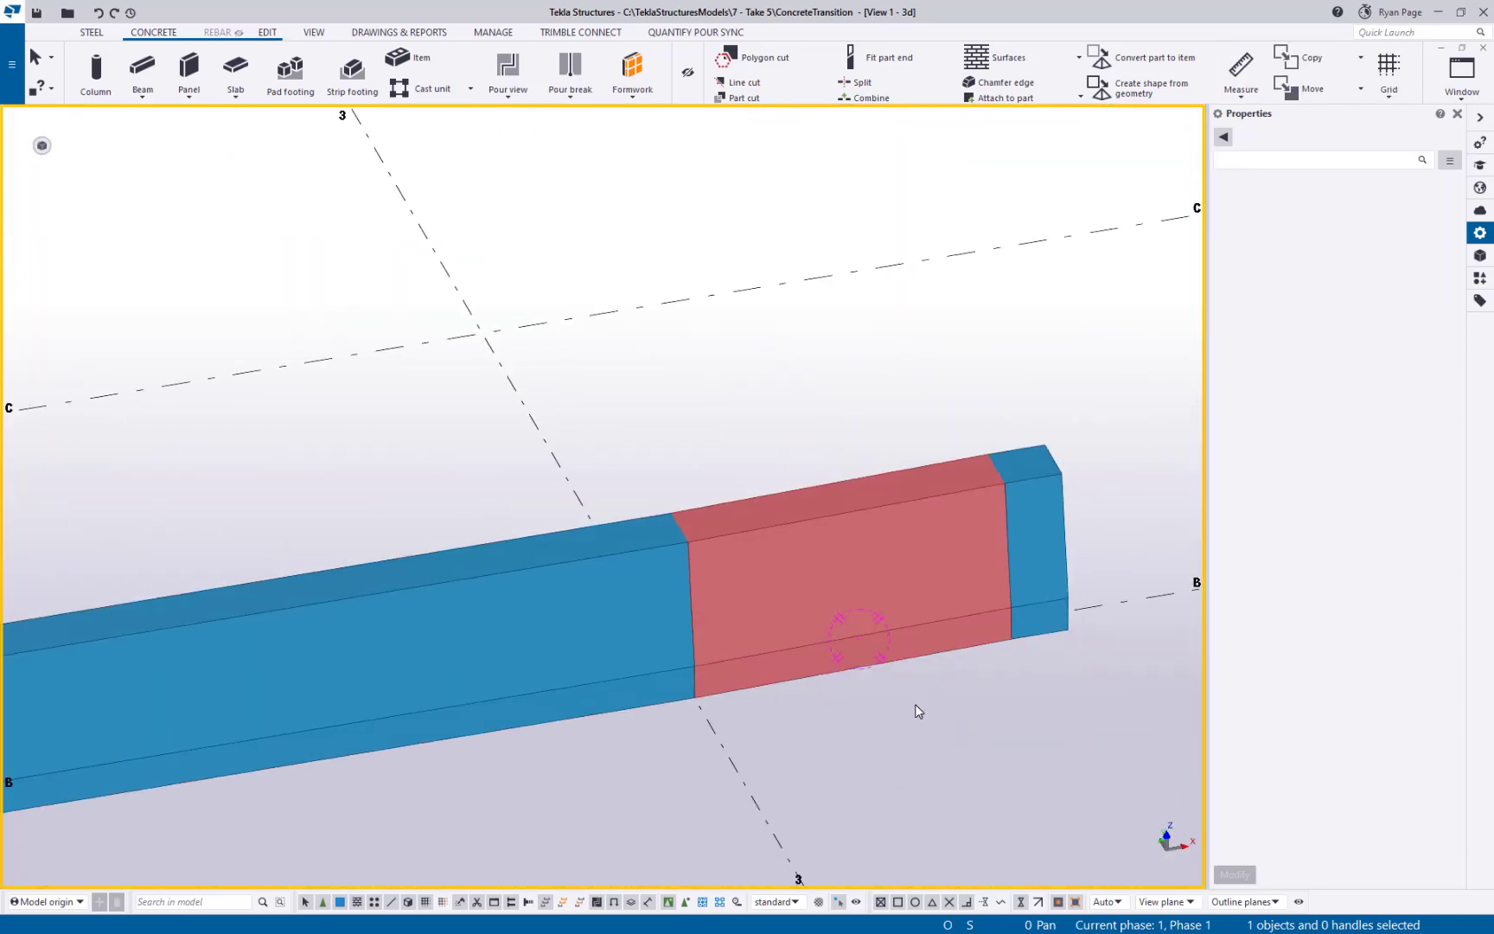
# Select the TRANSITION item and inspect its 3-4/B_+0-+10_TRANSITION shape in the shape catalog without changing it.
pyautogui.click(941, 653)
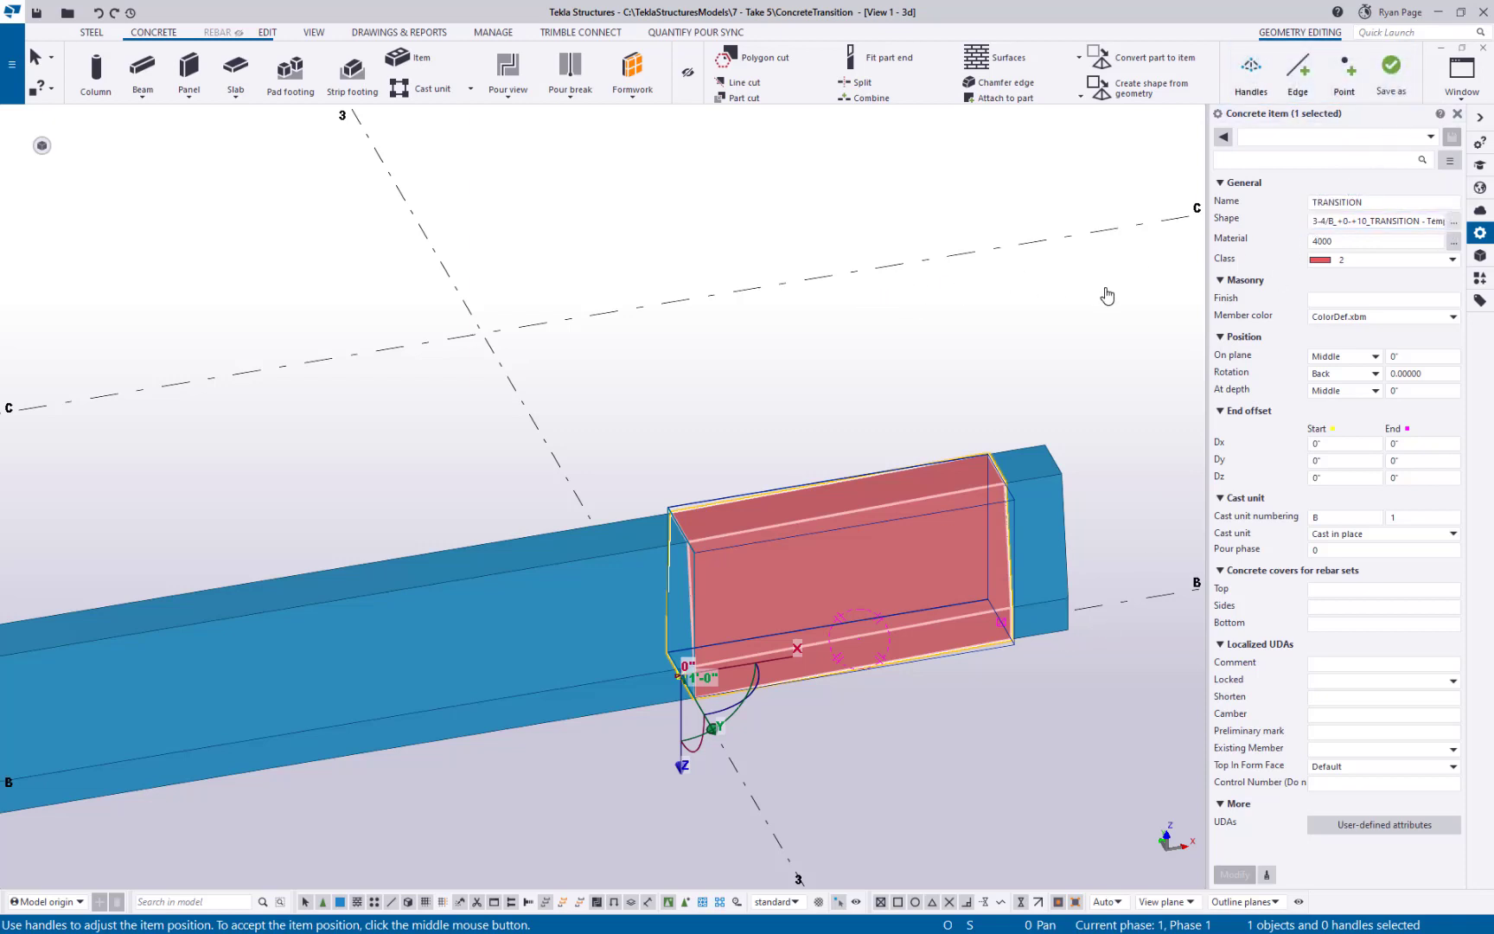
pyautogui.click(1452, 222)
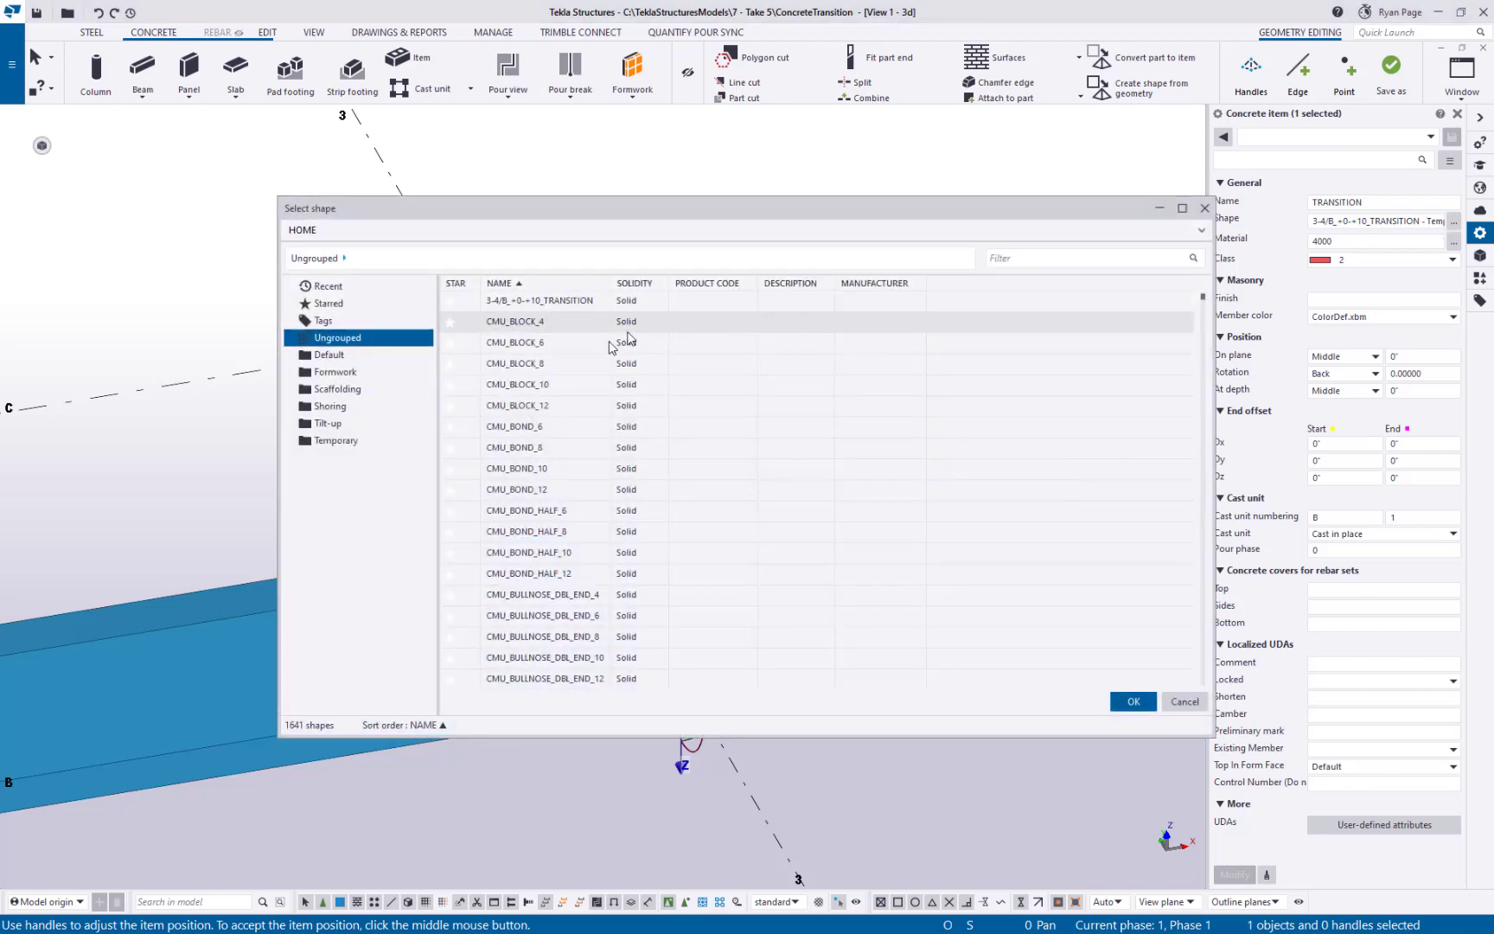
pyautogui.click(562, 303)
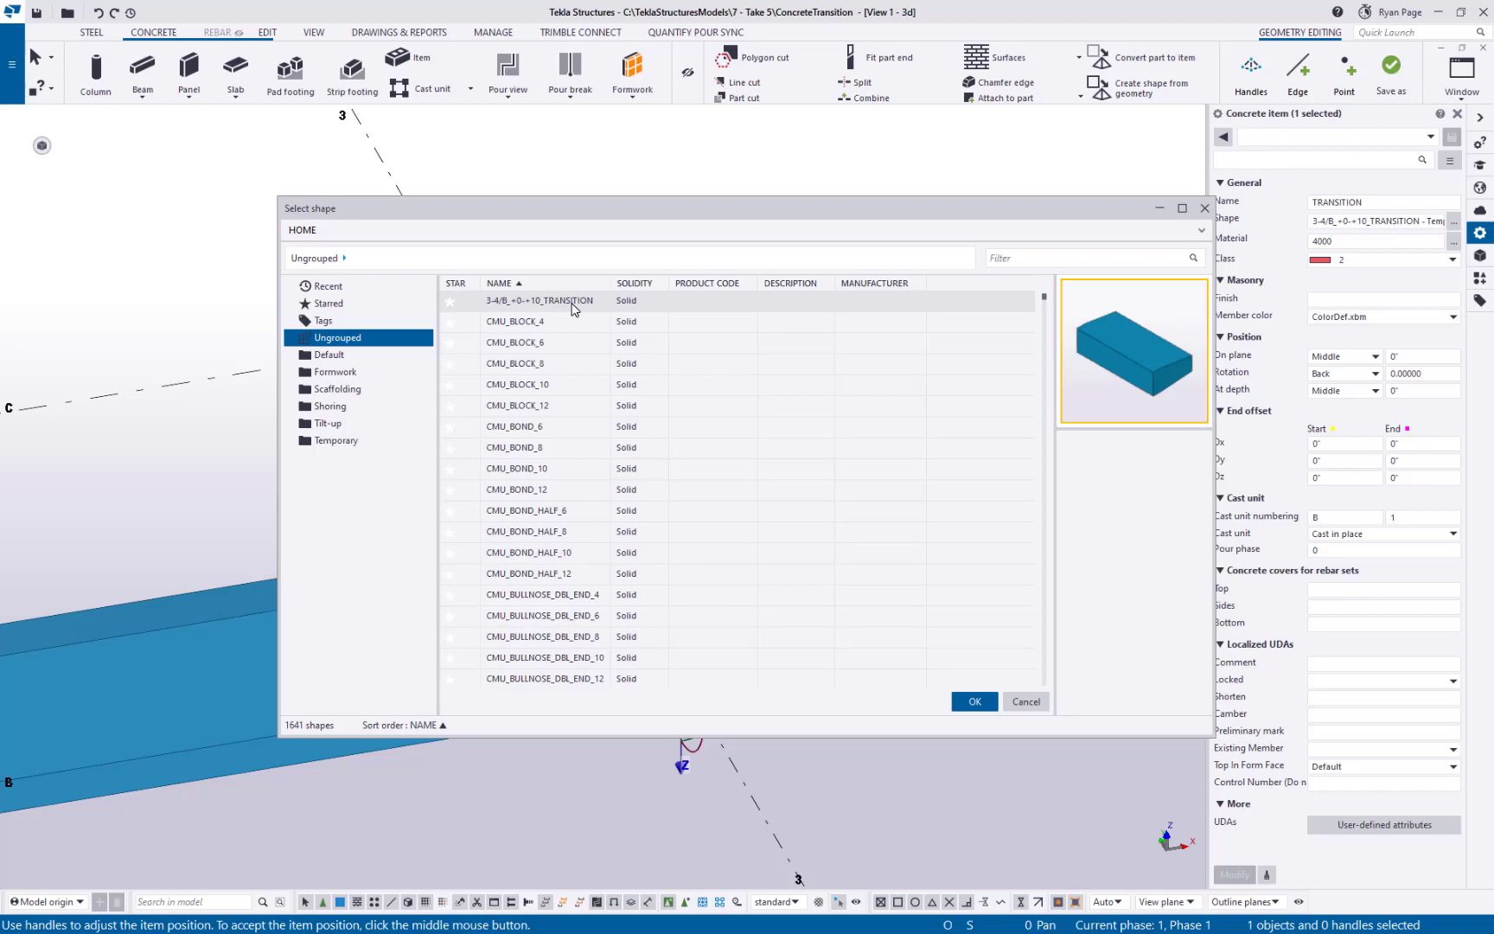
pyautogui.click(571, 309)
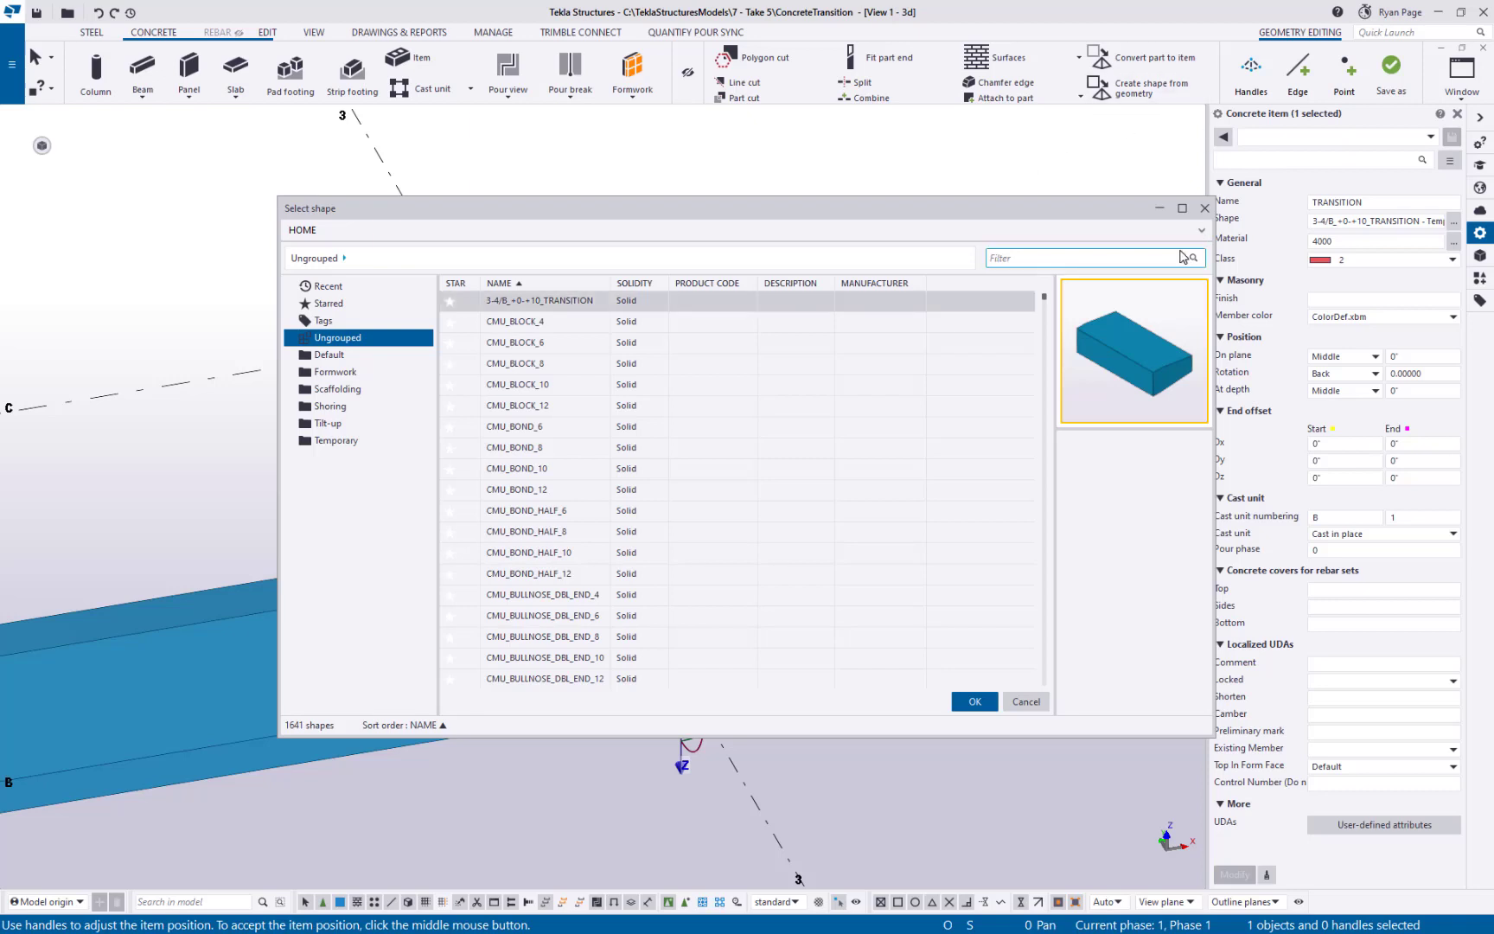
pyautogui.click(1160, 209)
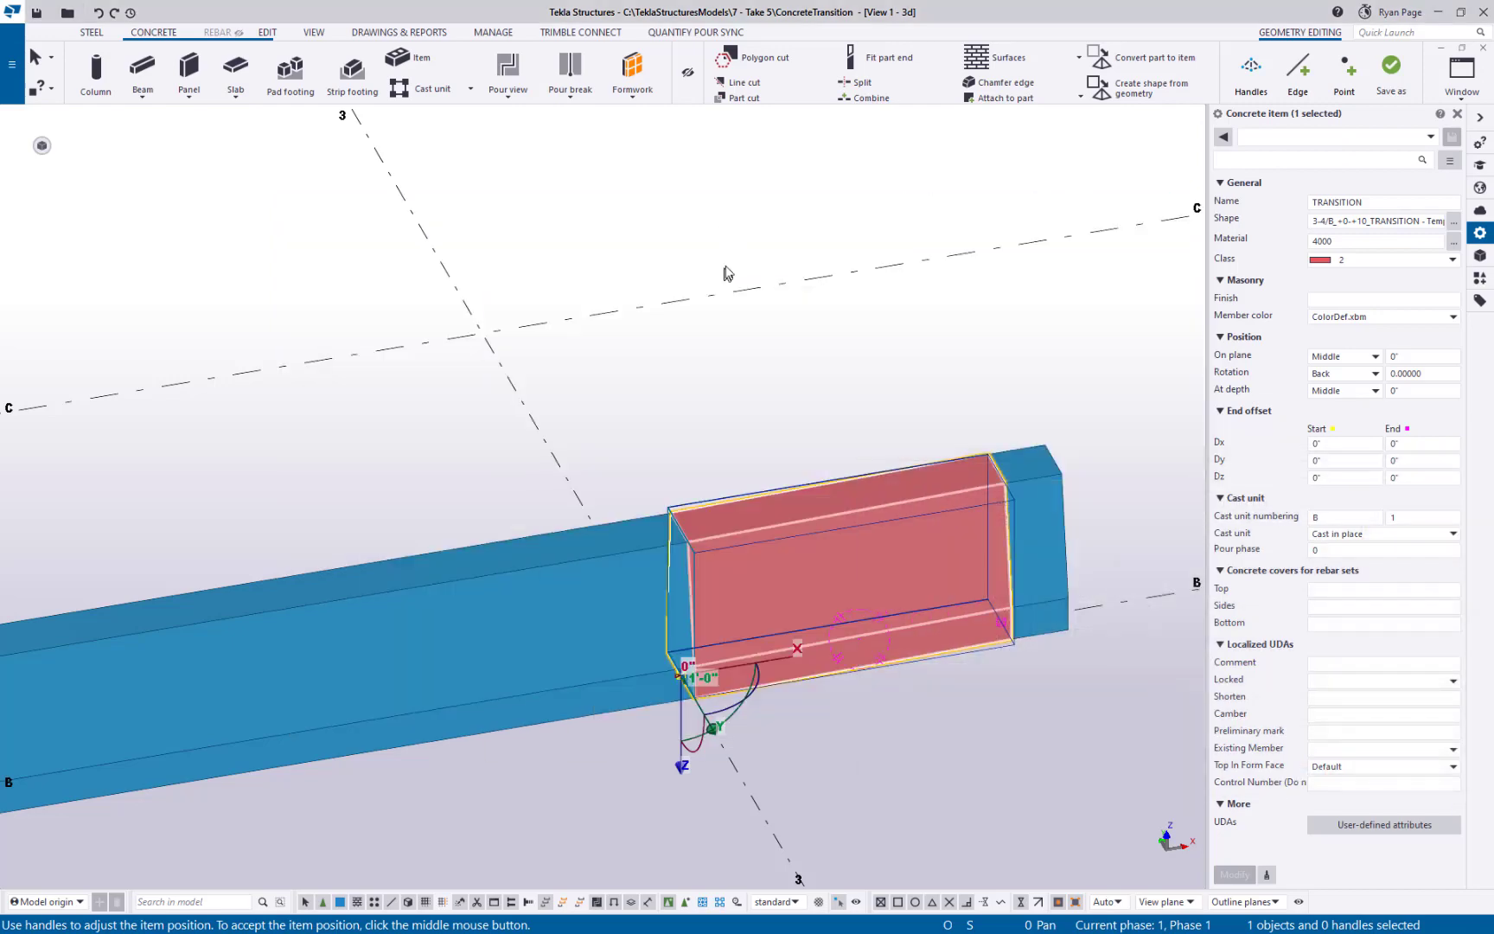
# Turn on the pour view, select the pour object on grid line B, and examine it across the transition in 3D.
pyautogui.scroll(-3, 779, 485)
pyautogui.middleClick(740, 520)
pyautogui.scroll(1, 740, 520)
pyautogui.keyDown('ctrl'); pyautogui.moveTo(739, 520); pyautogui.dragTo(715, 559, button='middle'); pyautogui.keyUp('ctrl')
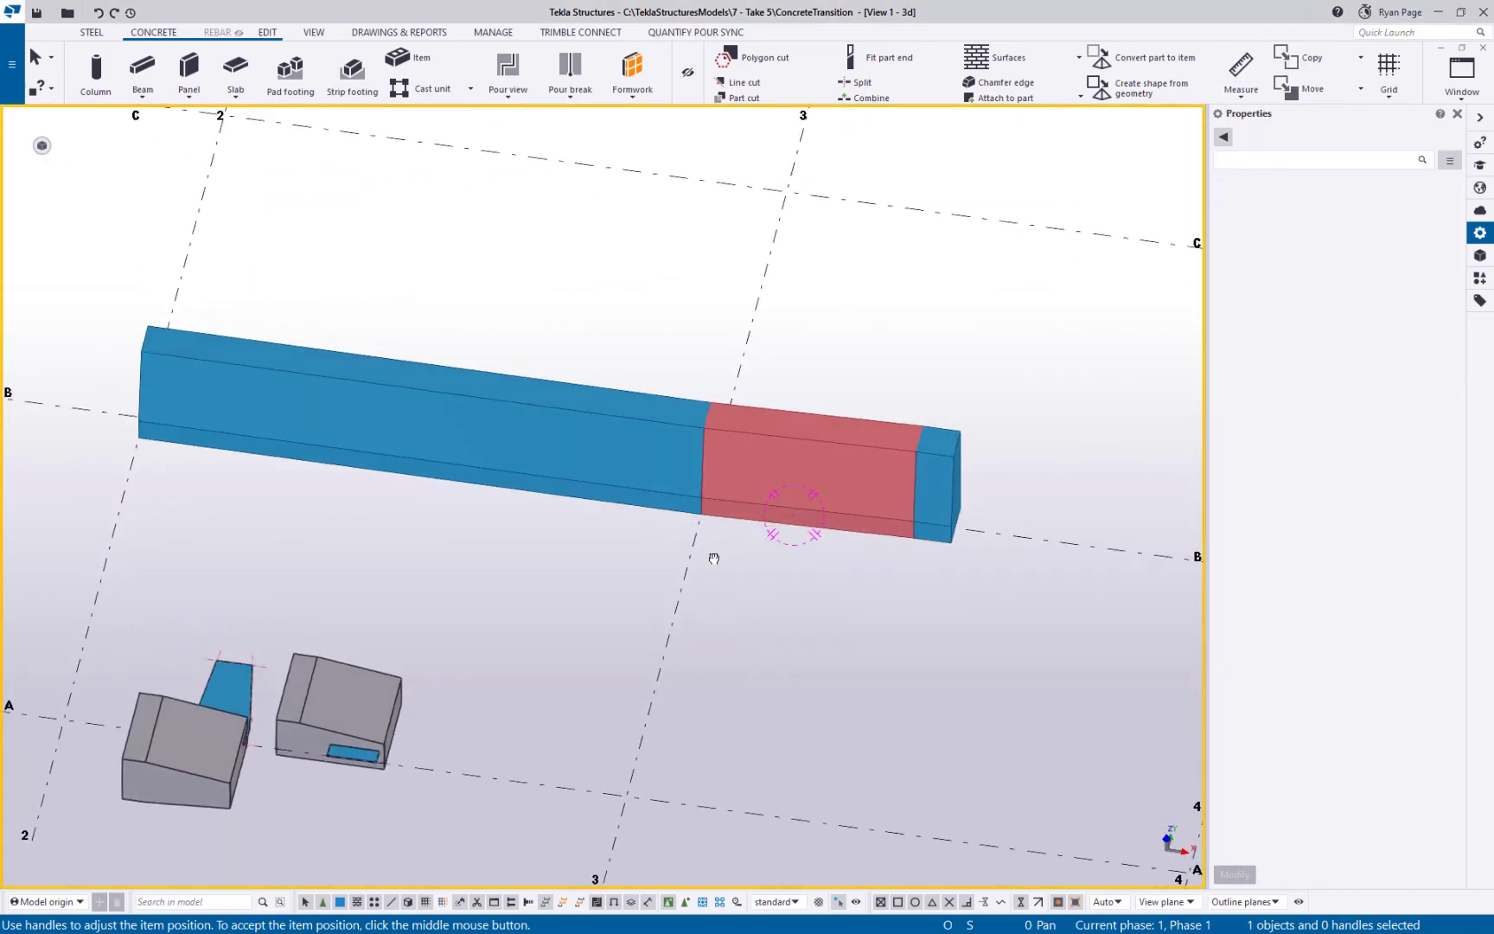
pyautogui.hotkey('ctrl', 'p')
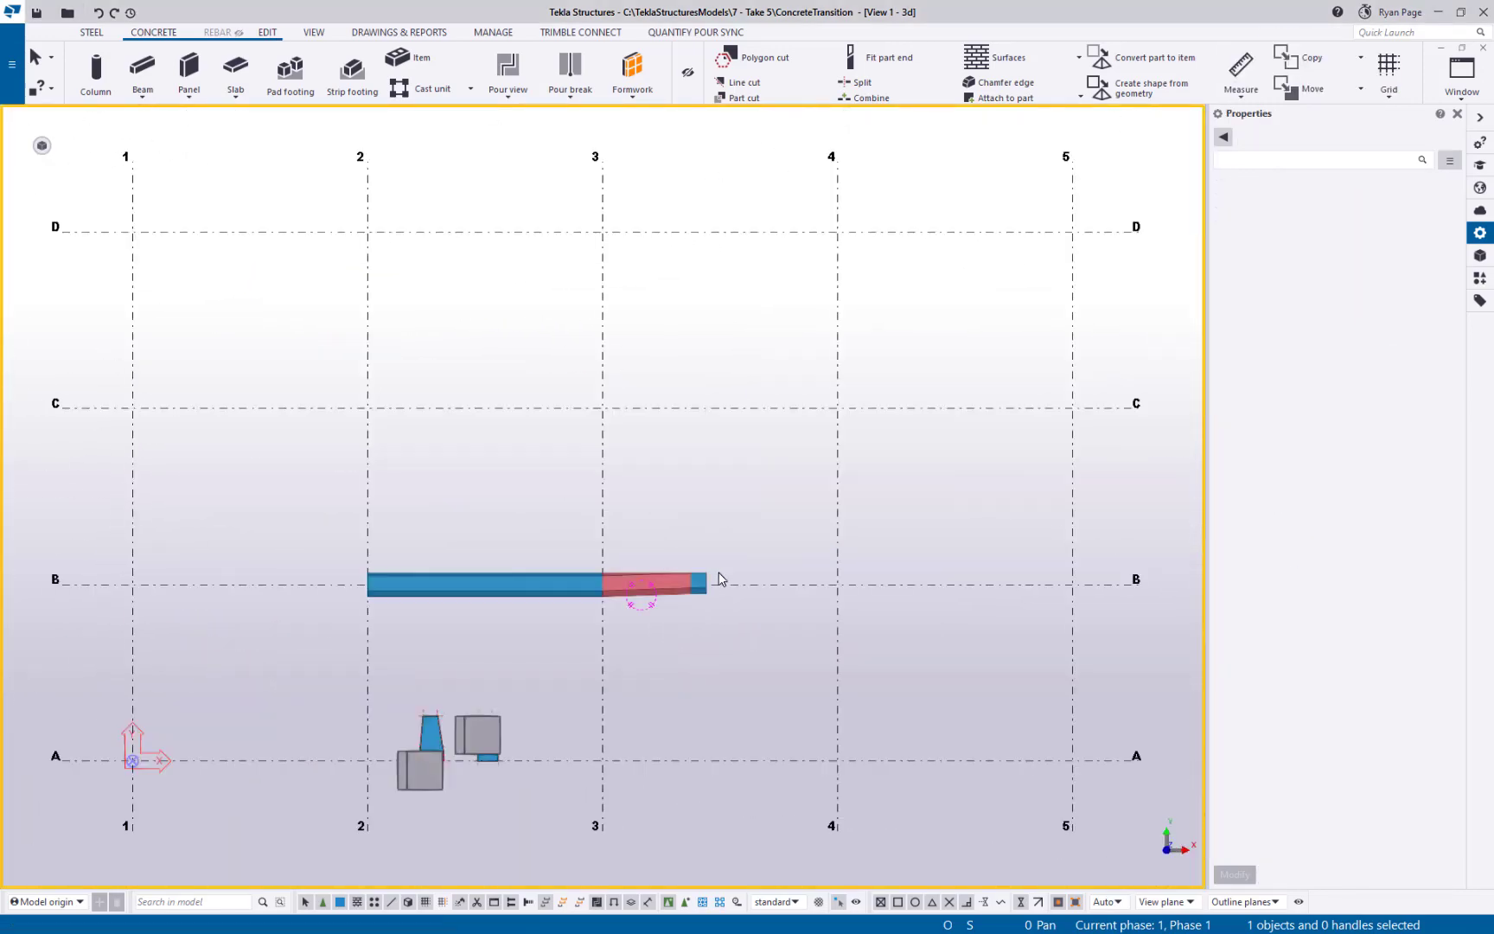
pyautogui.click(507, 69)
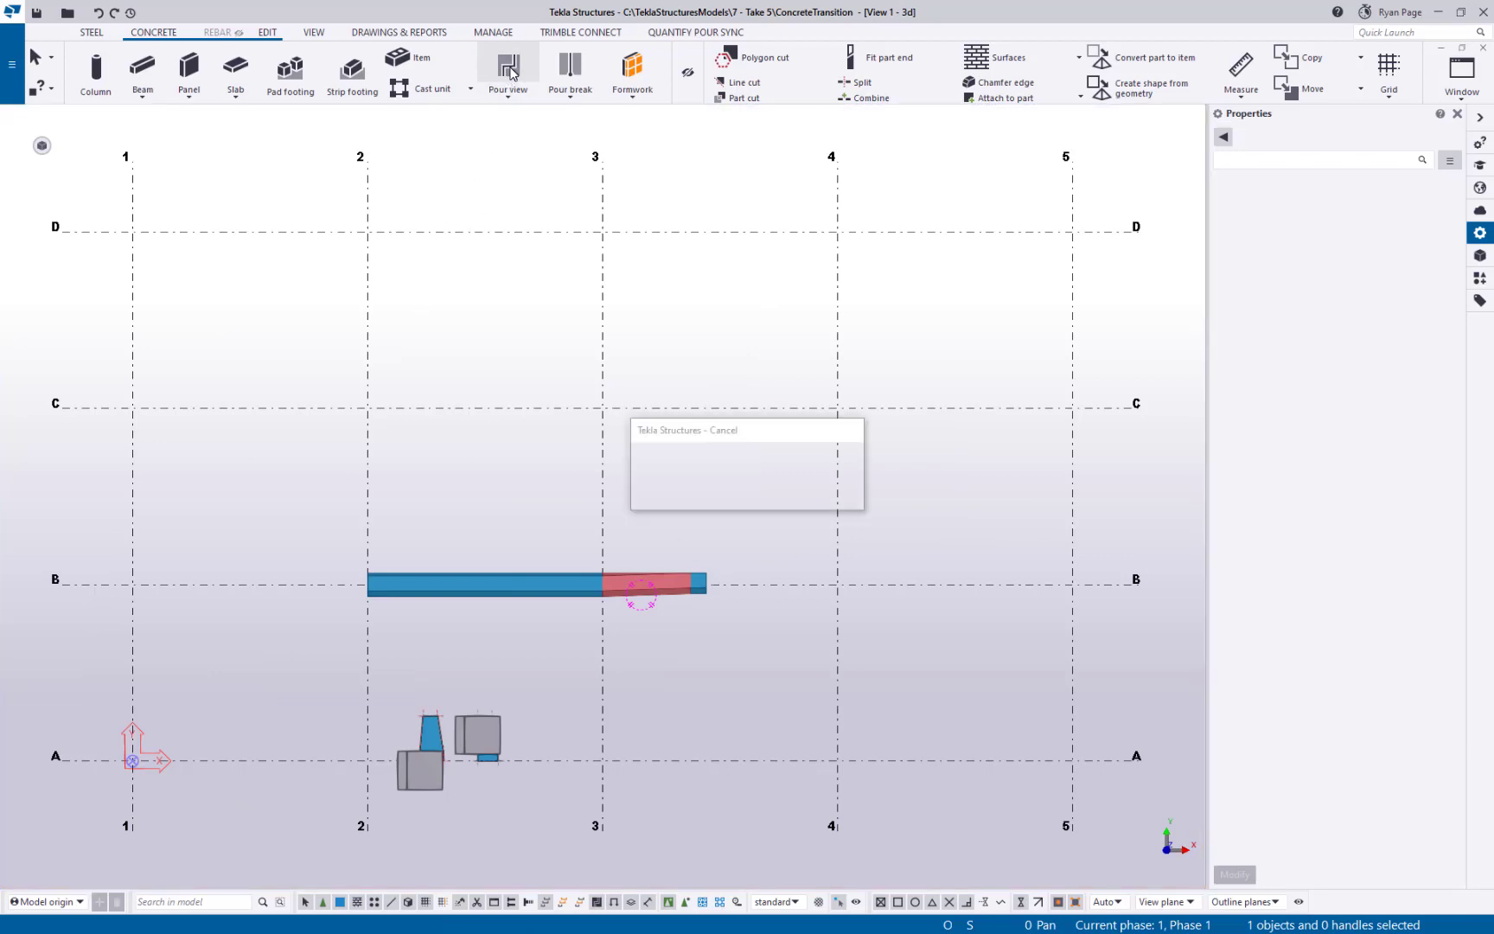
pyautogui.scroll(3, 580, 601)
pyautogui.click(568, 600)
pyautogui.keyDown('ctrl'); pyautogui.moveTo(567, 600); pyautogui.dragTo(564, 427, button='middle'); pyautogui.keyUp('ctrl')
pyautogui.scroll(2, 626, 474)
pyautogui.keyDown('ctrl'); pyautogui.moveTo(626, 475); pyautogui.dragTo(586, 162, button='middle'); pyautogui.keyUp('ctrl')
pyautogui.keyDown('ctrl'); pyautogui.moveTo(794, 461); pyautogui.dragTo(536, 440, button='middle'); pyautogui.keyUp('ctrl')
pyautogui.moveTo(795, 479)
pyautogui.keyDown('ctrl'); pyautogui.mouseDown(button='middle')
pyautogui.moveTo(870, 475)
pyautogui.moveTo(964, 497)
pyautogui.moveTo(895, 307)
pyautogui.mouseUp(button='middle'); pyautogui.keyUp('ctrl')
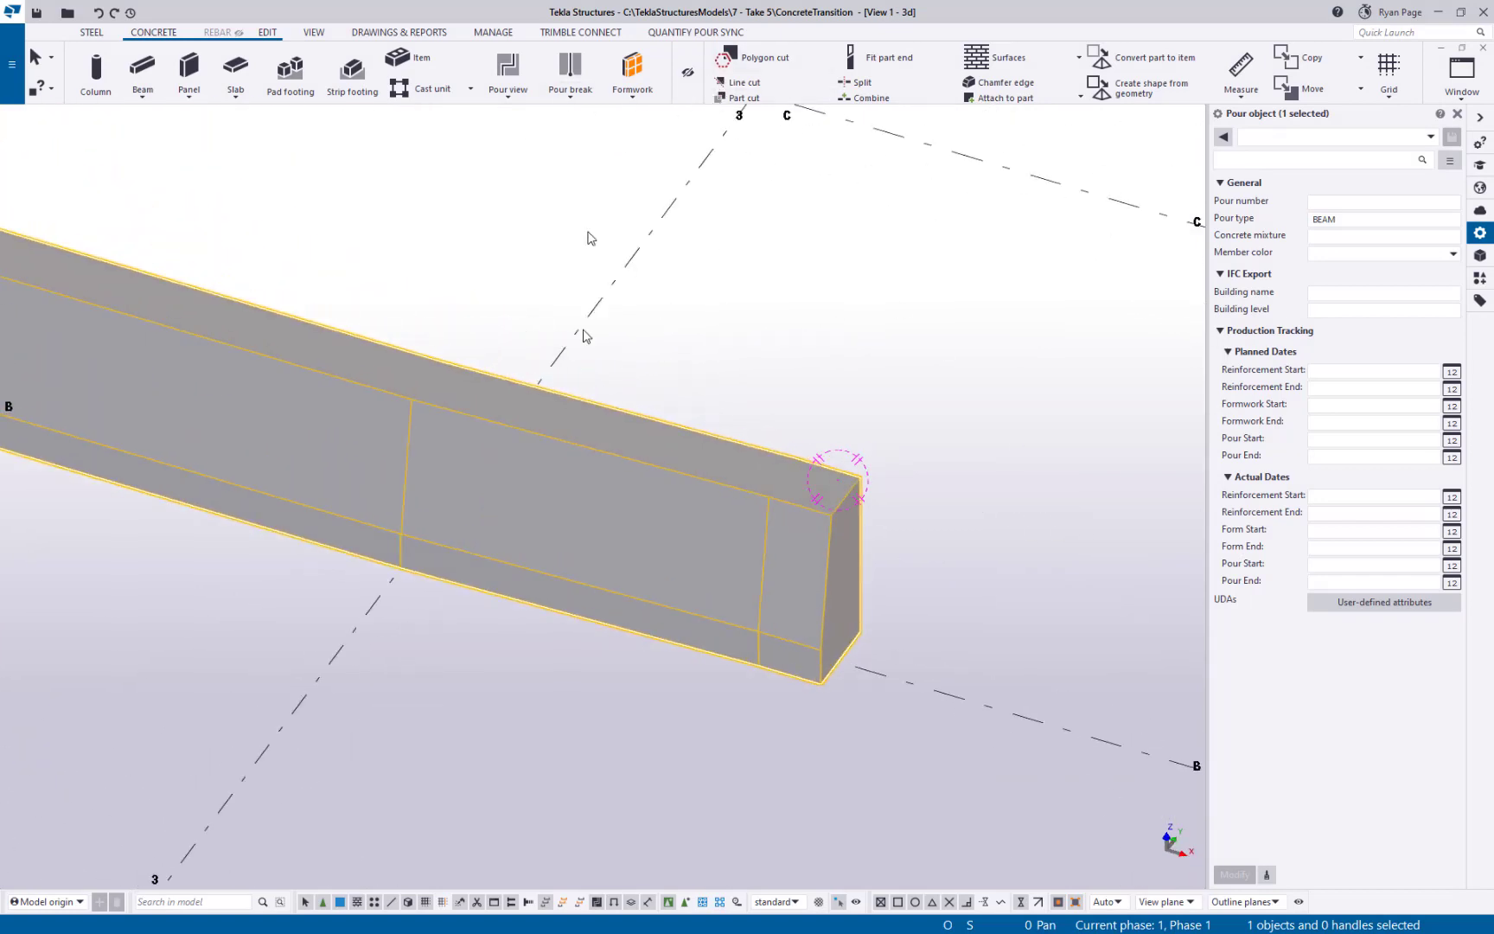
# Examine the pour object's volume and weight in Custom Inquiry and turn the pour view off.
pyautogui.click(1482, 143)
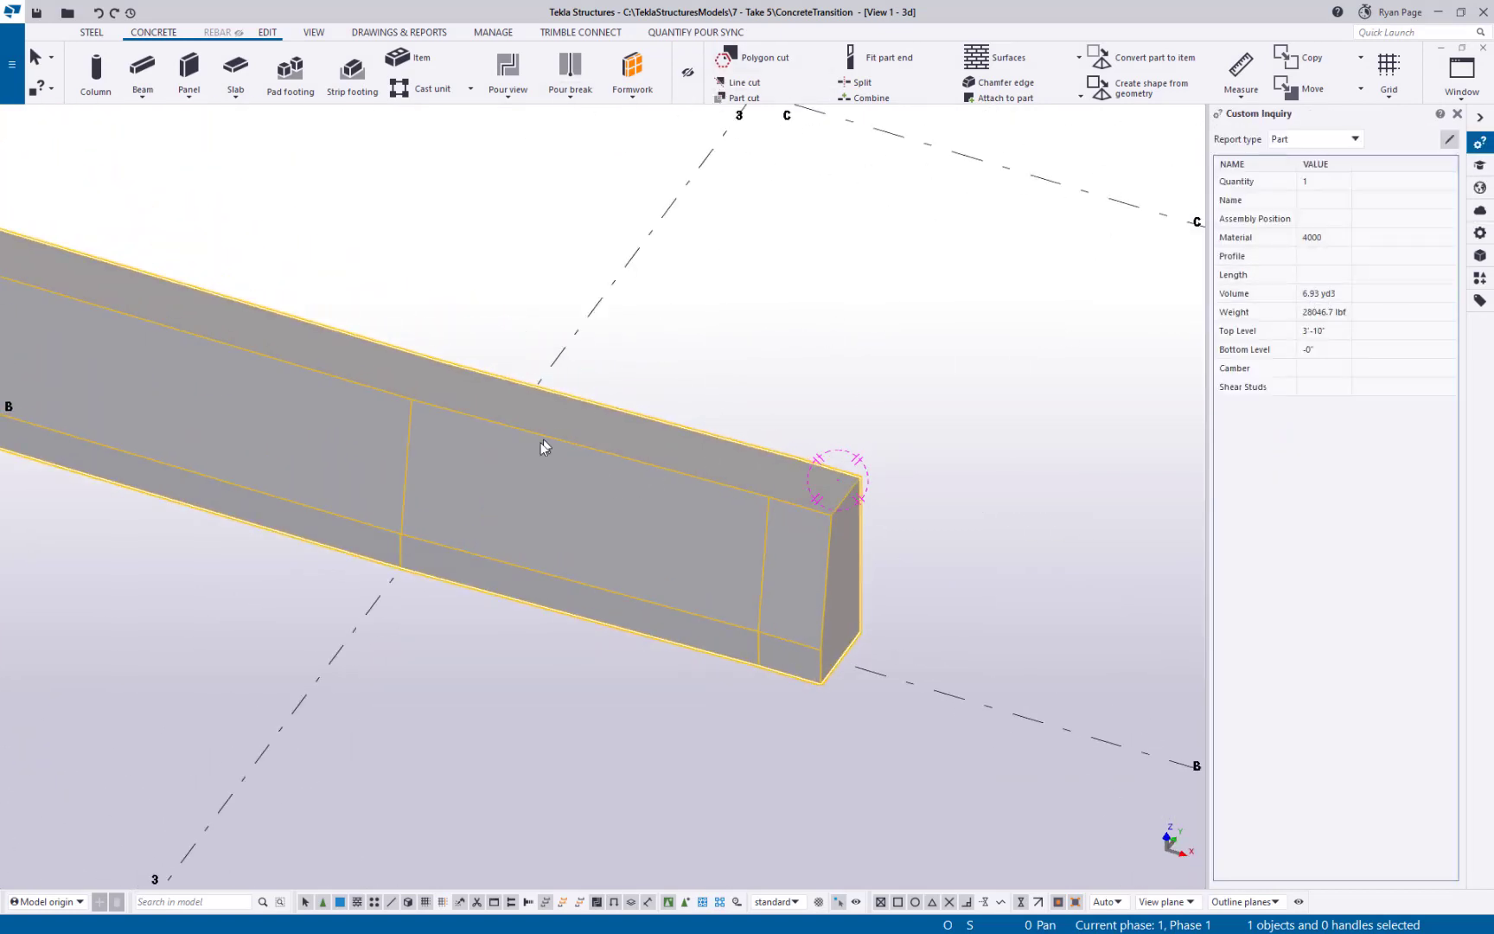
pyautogui.keyDown('ctrl'); pyautogui.moveTo(543, 440); pyautogui.dragTo(897, 555, button='middle'); pyautogui.keyUp('ctrl')
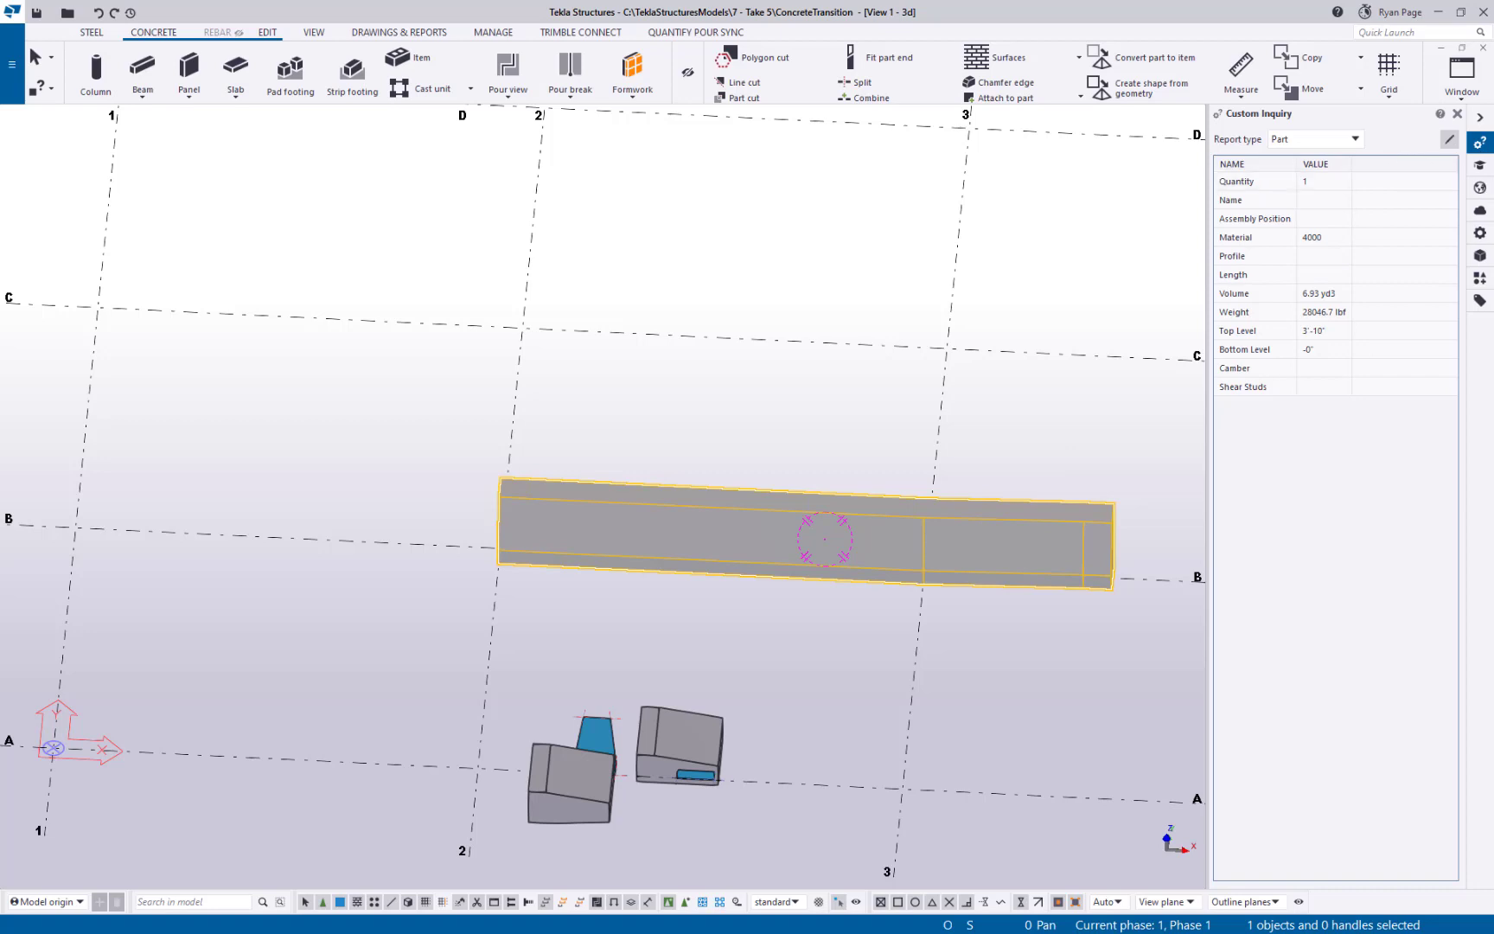
pyautogui.click(508, 73)
pyautogui.scroll(2, 827, 511)
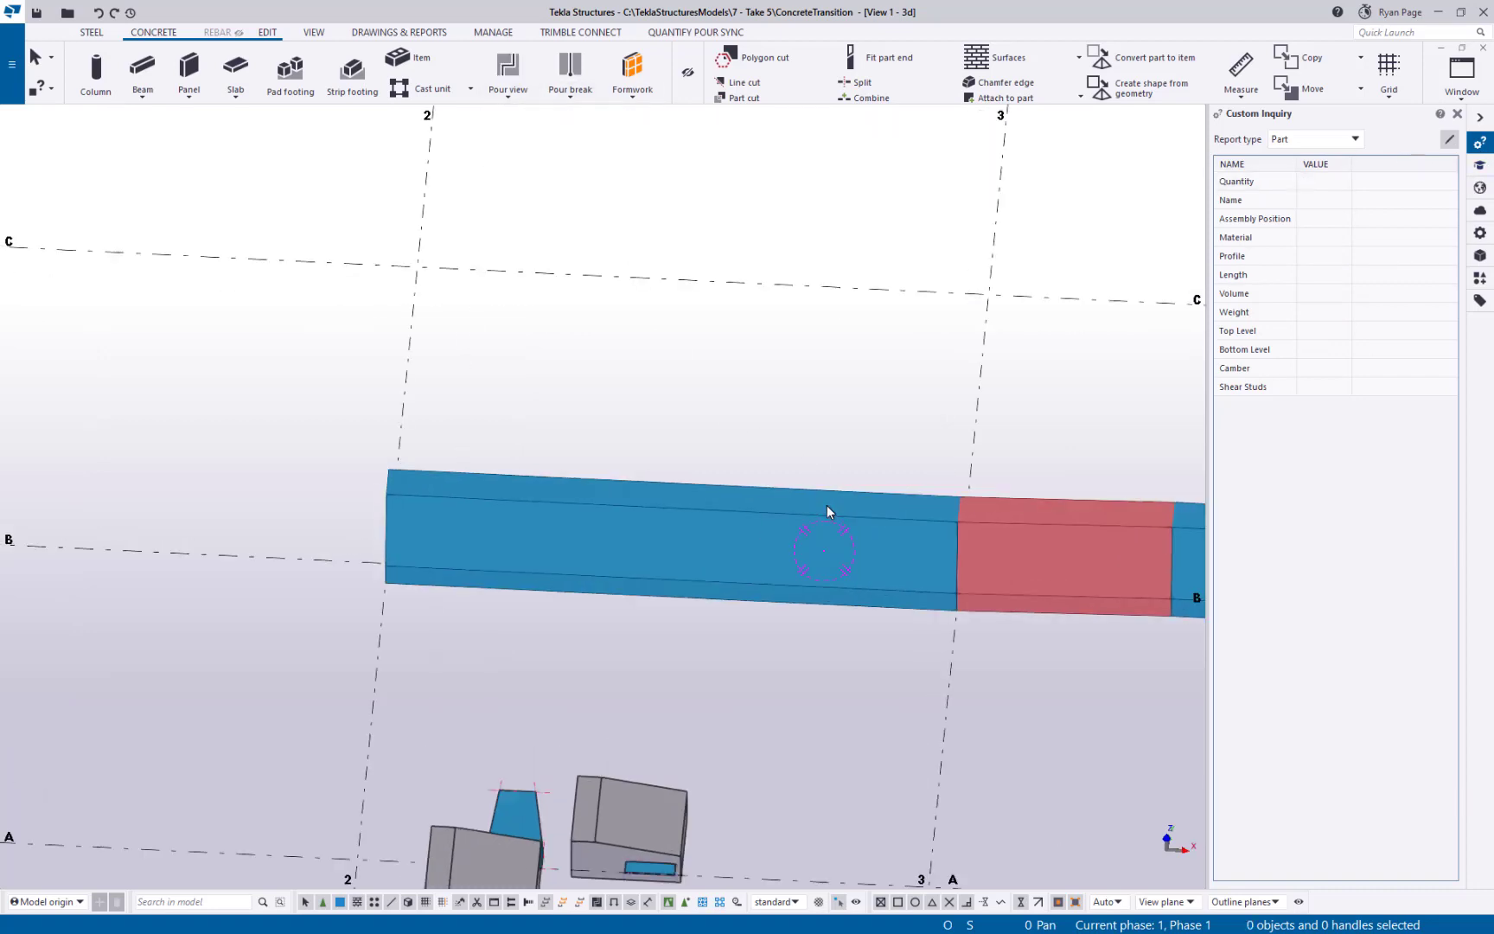
# Attach the TRANSITION item and the GR_B end beam to the GR_A beam and end the attach command.
pyautogui.hotkey('ctrl', 'p')
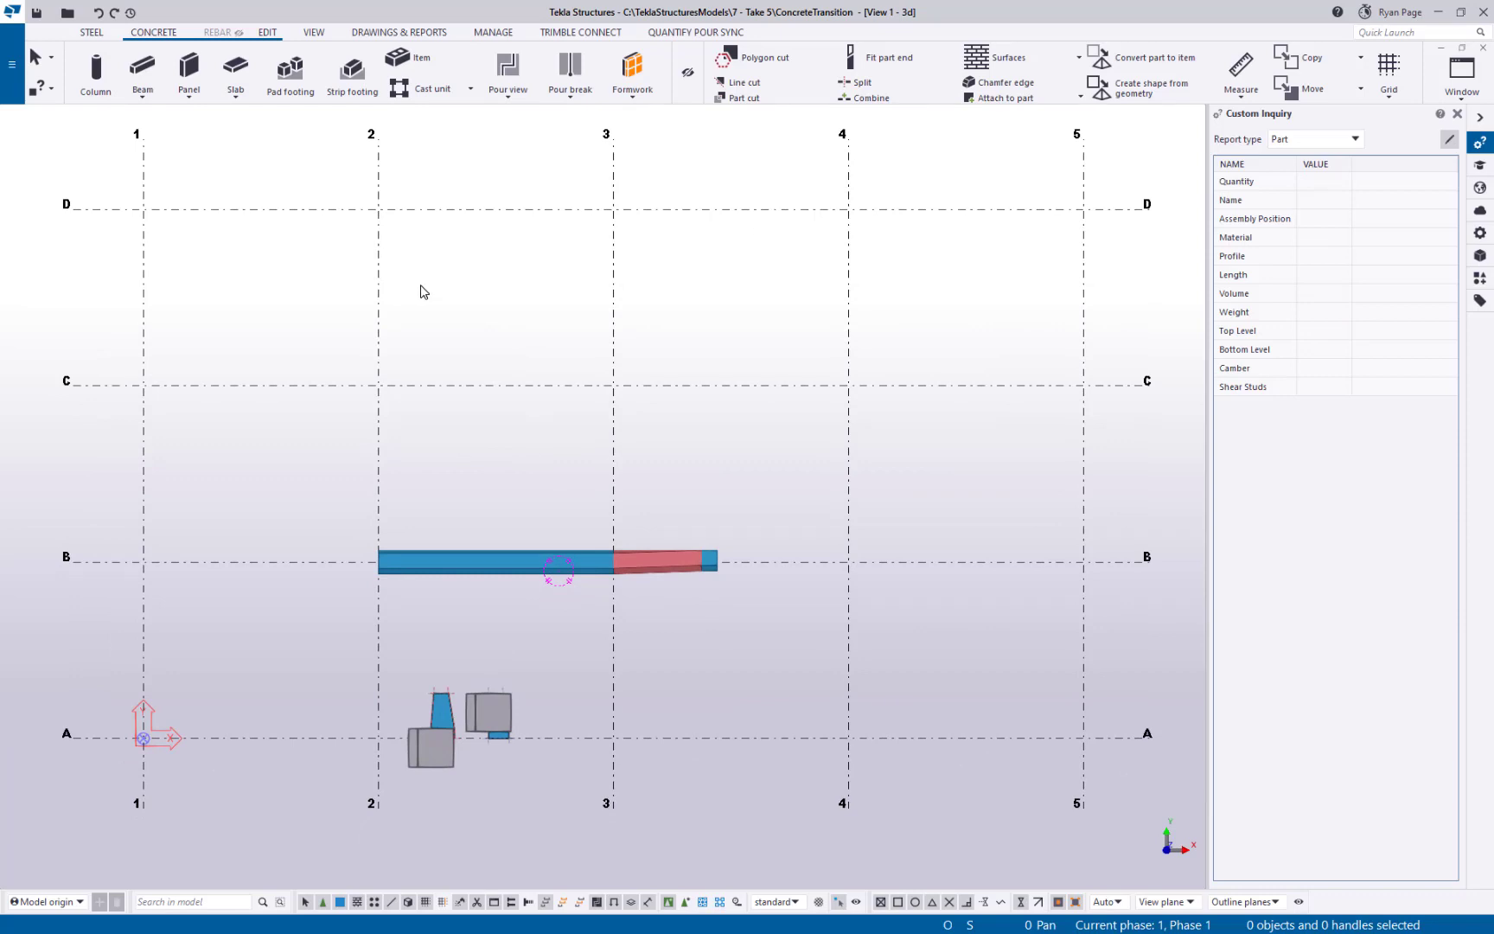
pyautogui.click(267, 32)
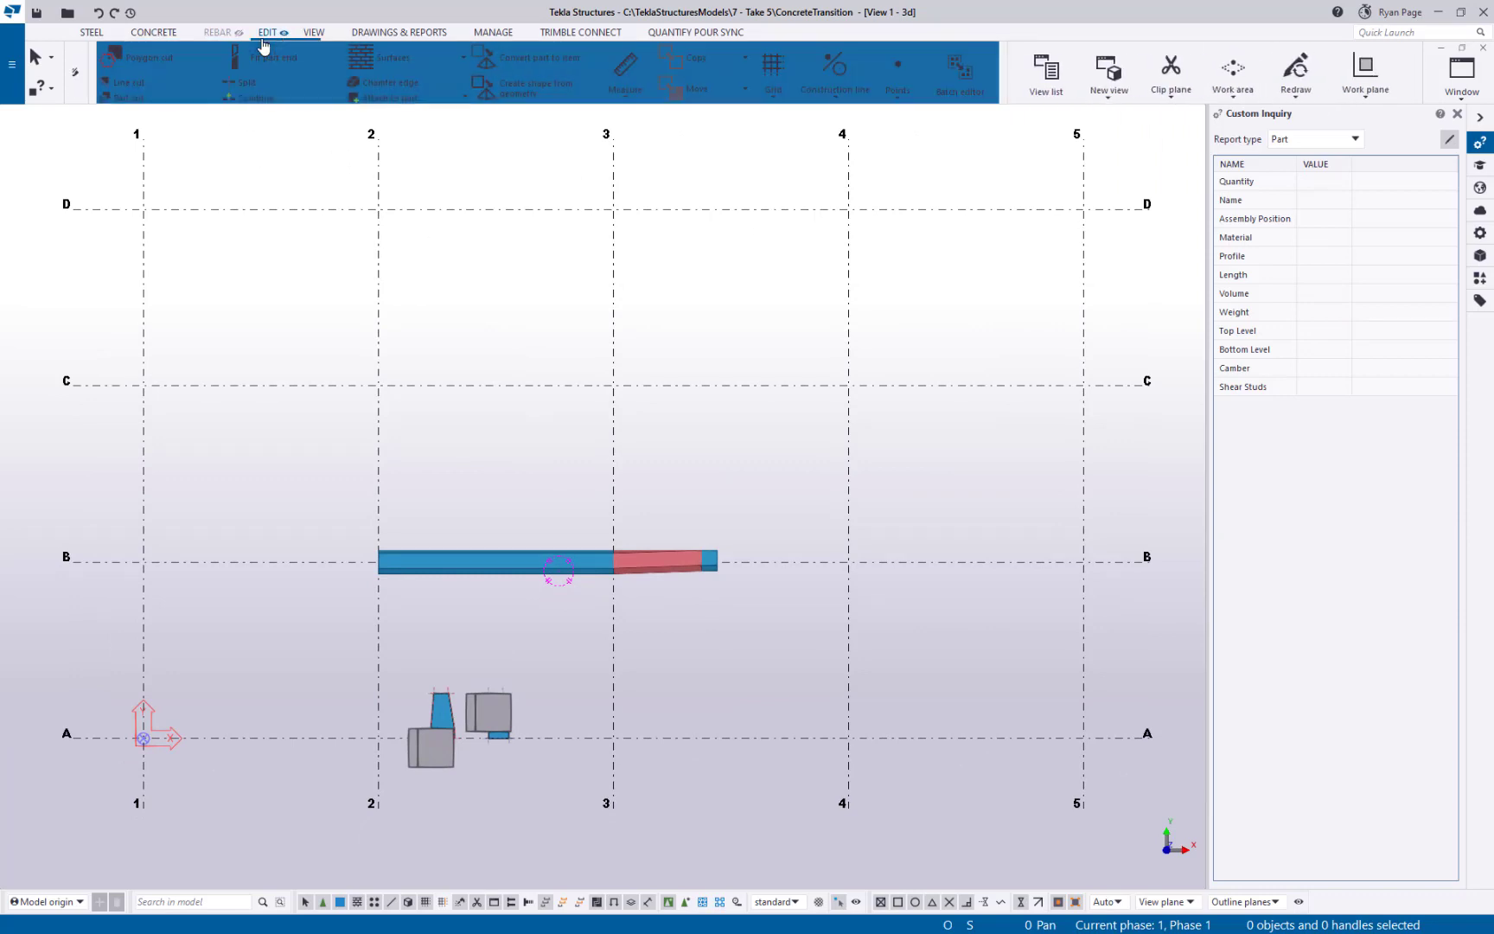
pyautogui.click(361, 100)
pyautogui.scroll(6, 594, 601)
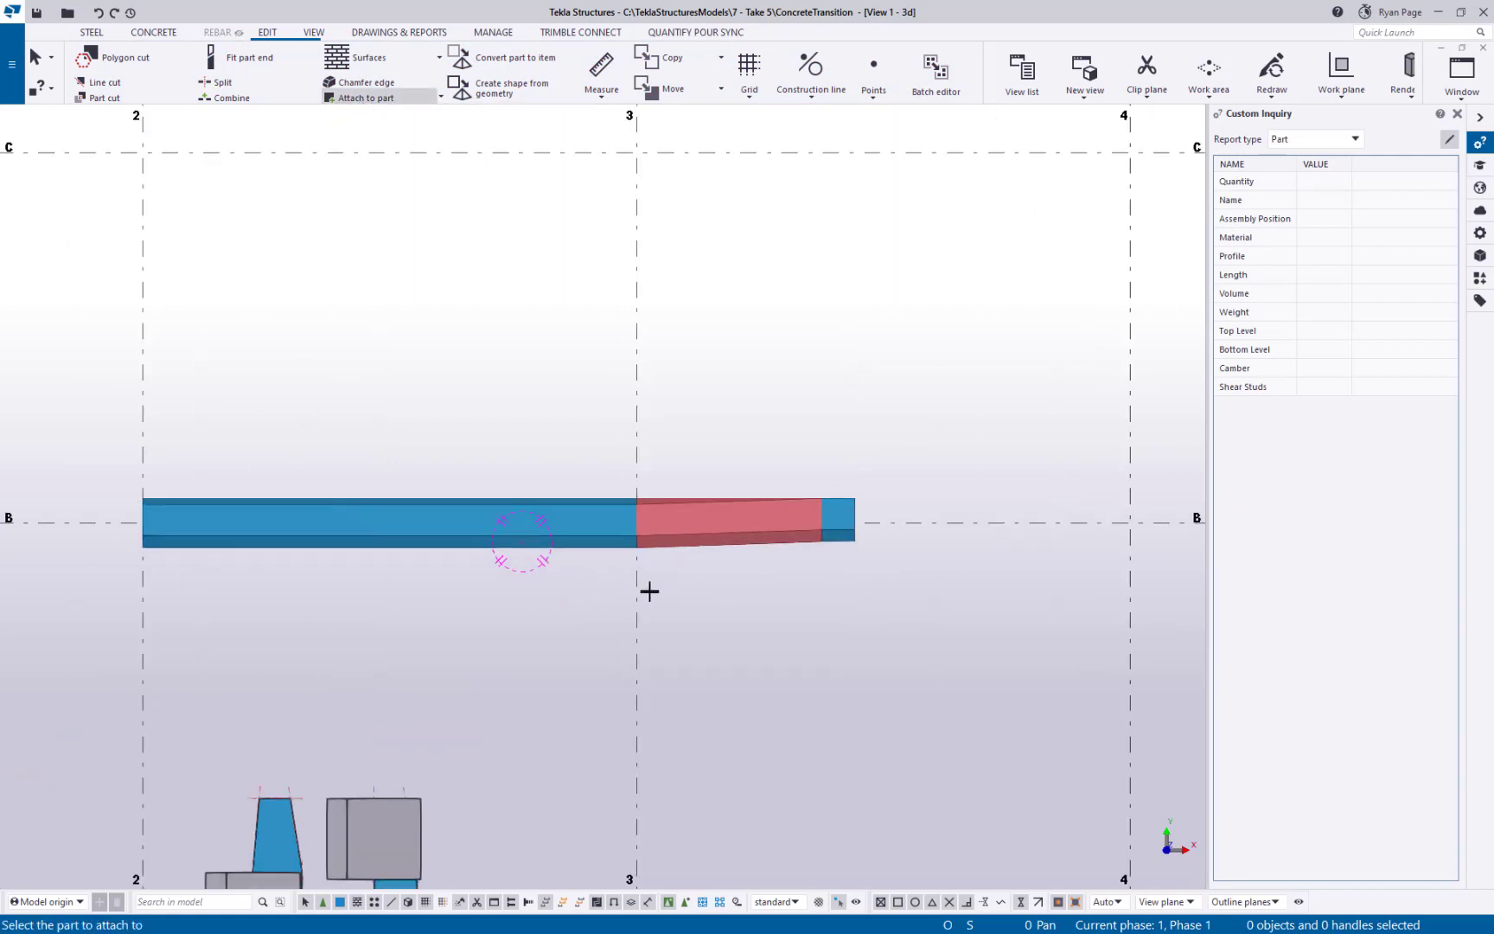
pyautogui.click(574, 500)
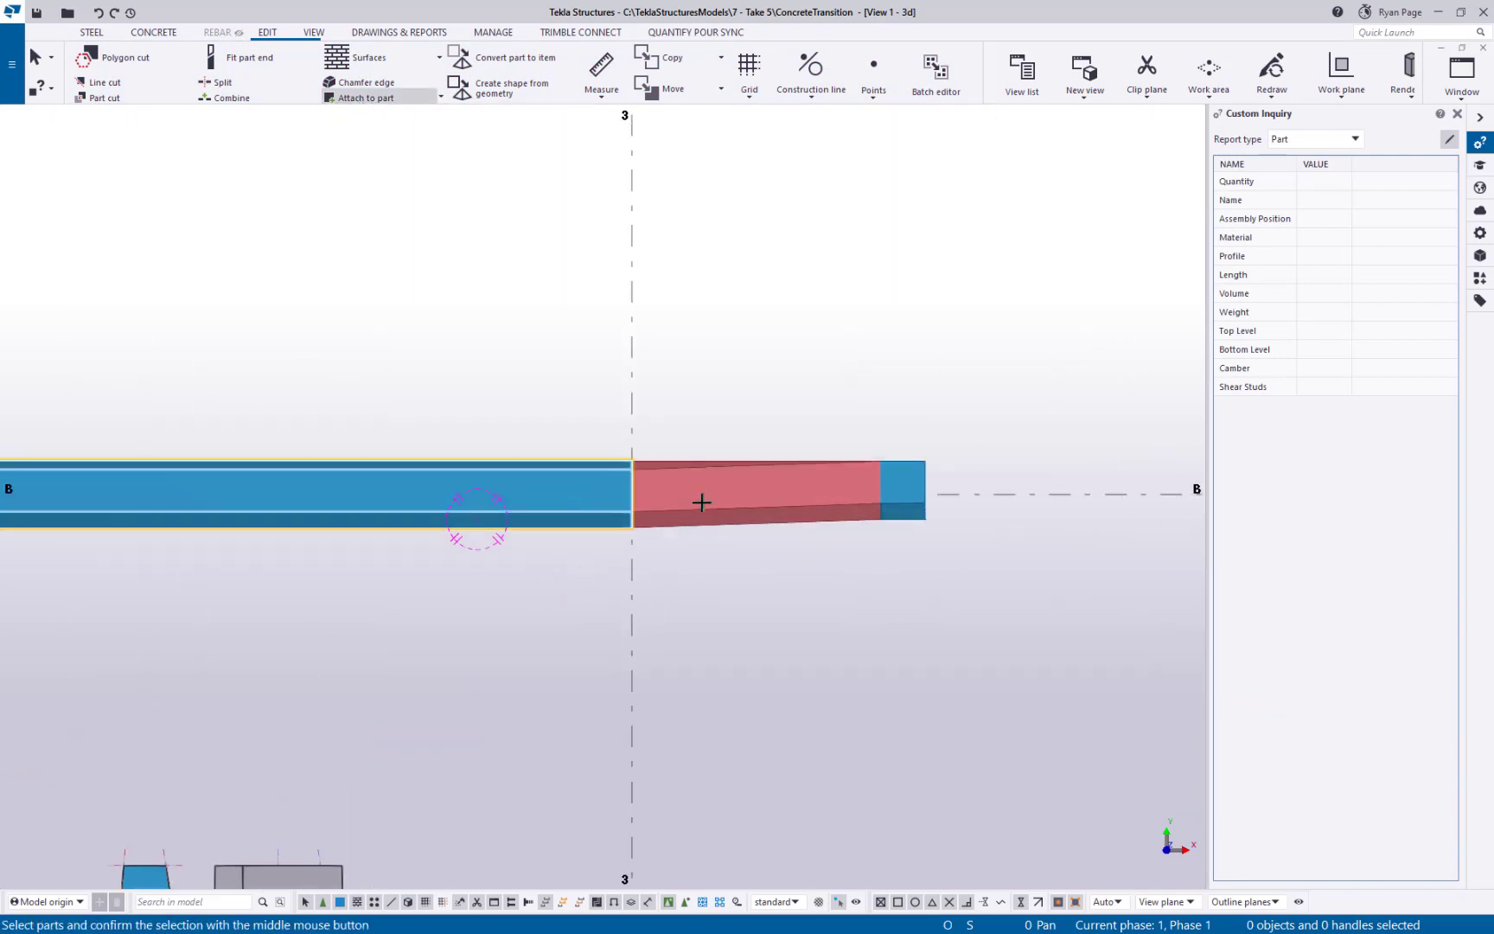
pyautogui.click(863, 503)
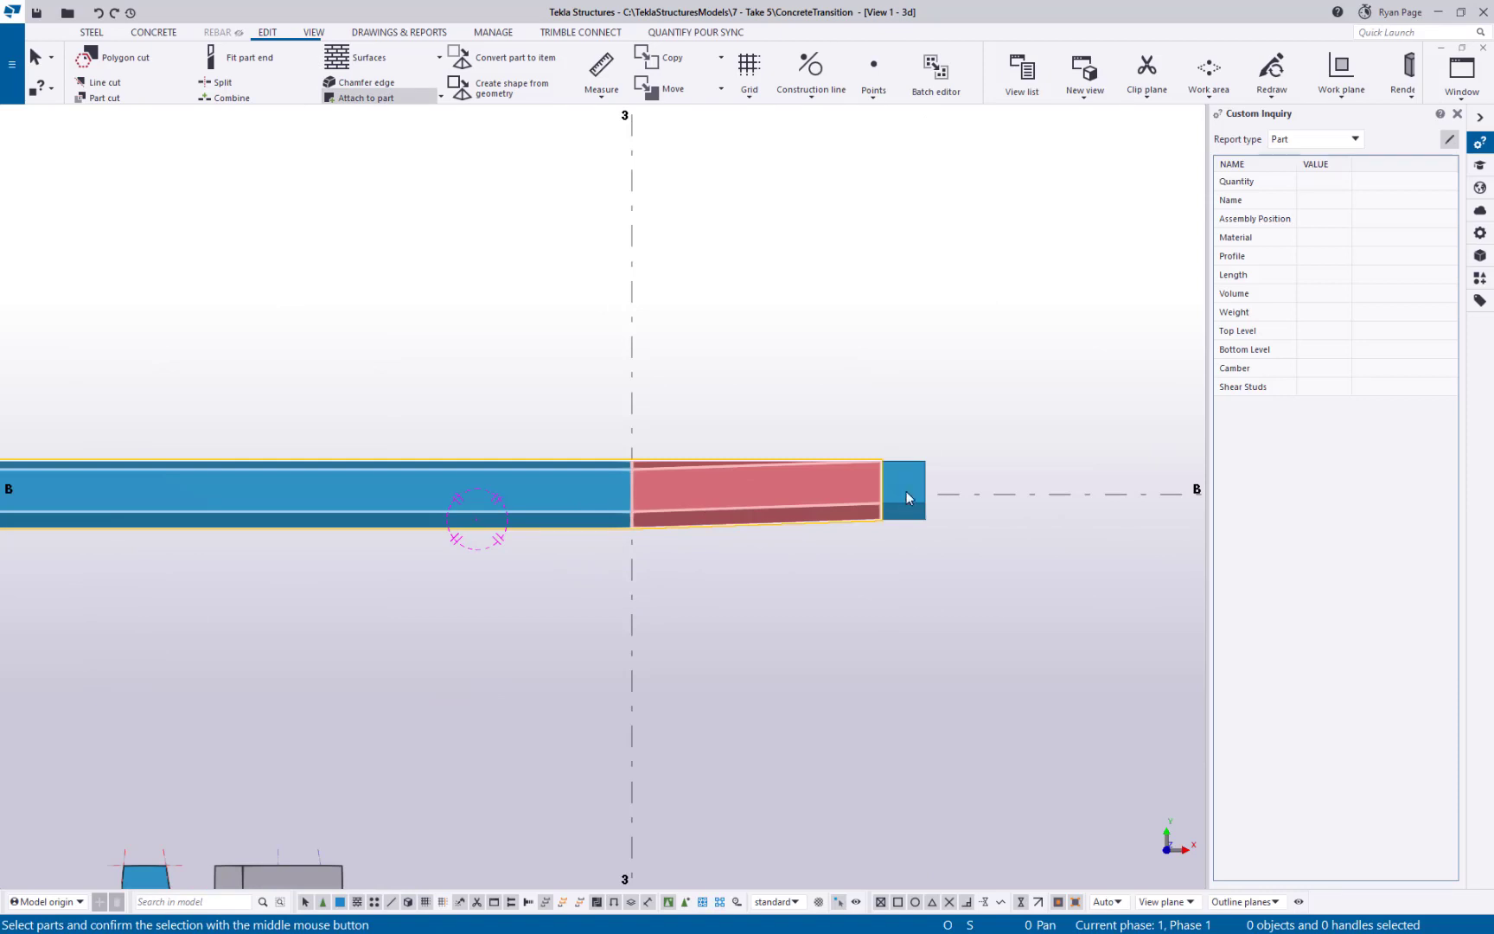
pyautogui.middleClick(787, 597)
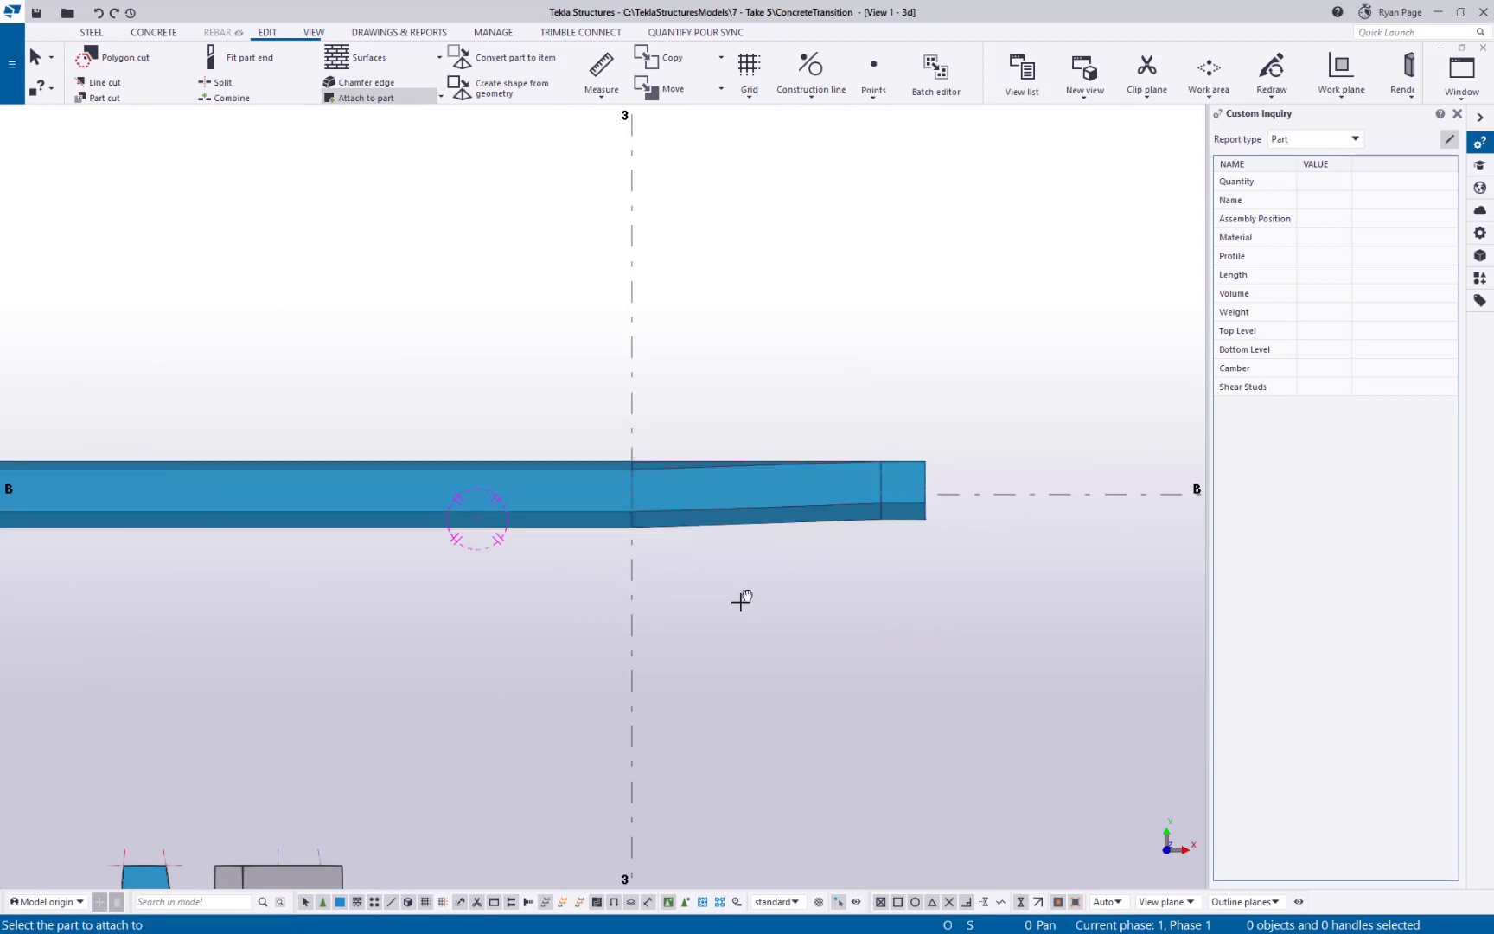
pyautogui.scroll(-5, 741, 599)
pyautogui.keyDown('ctrl'); pyautogui.moveTo(734, 514); pyautogui.dragTo(713, 367, button='middle'); pyautogui.keyUp('ctrl')
pyautogui.rightClick(908, 362)
pyautogui.click(942, 370)
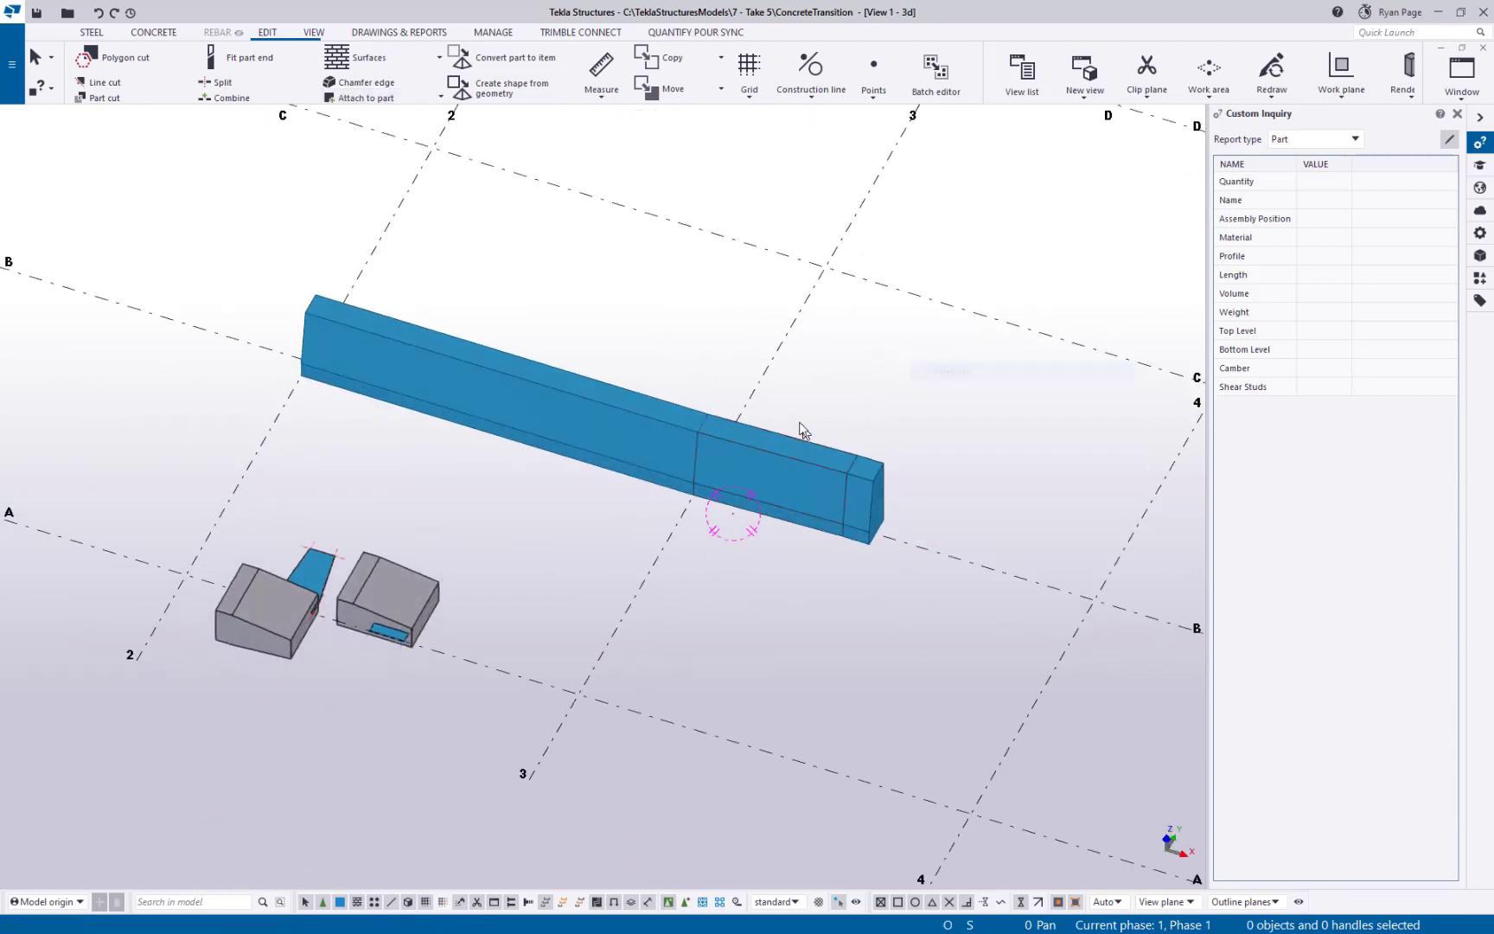
# Select the combined beam and examine its Custom Inquiry data and the options for detaching or exploding attached parts.
pyautogui.scroll(2, 804, 429)
pyautogui.rightClick(589, 312)
pyautogui.click(657, 396)
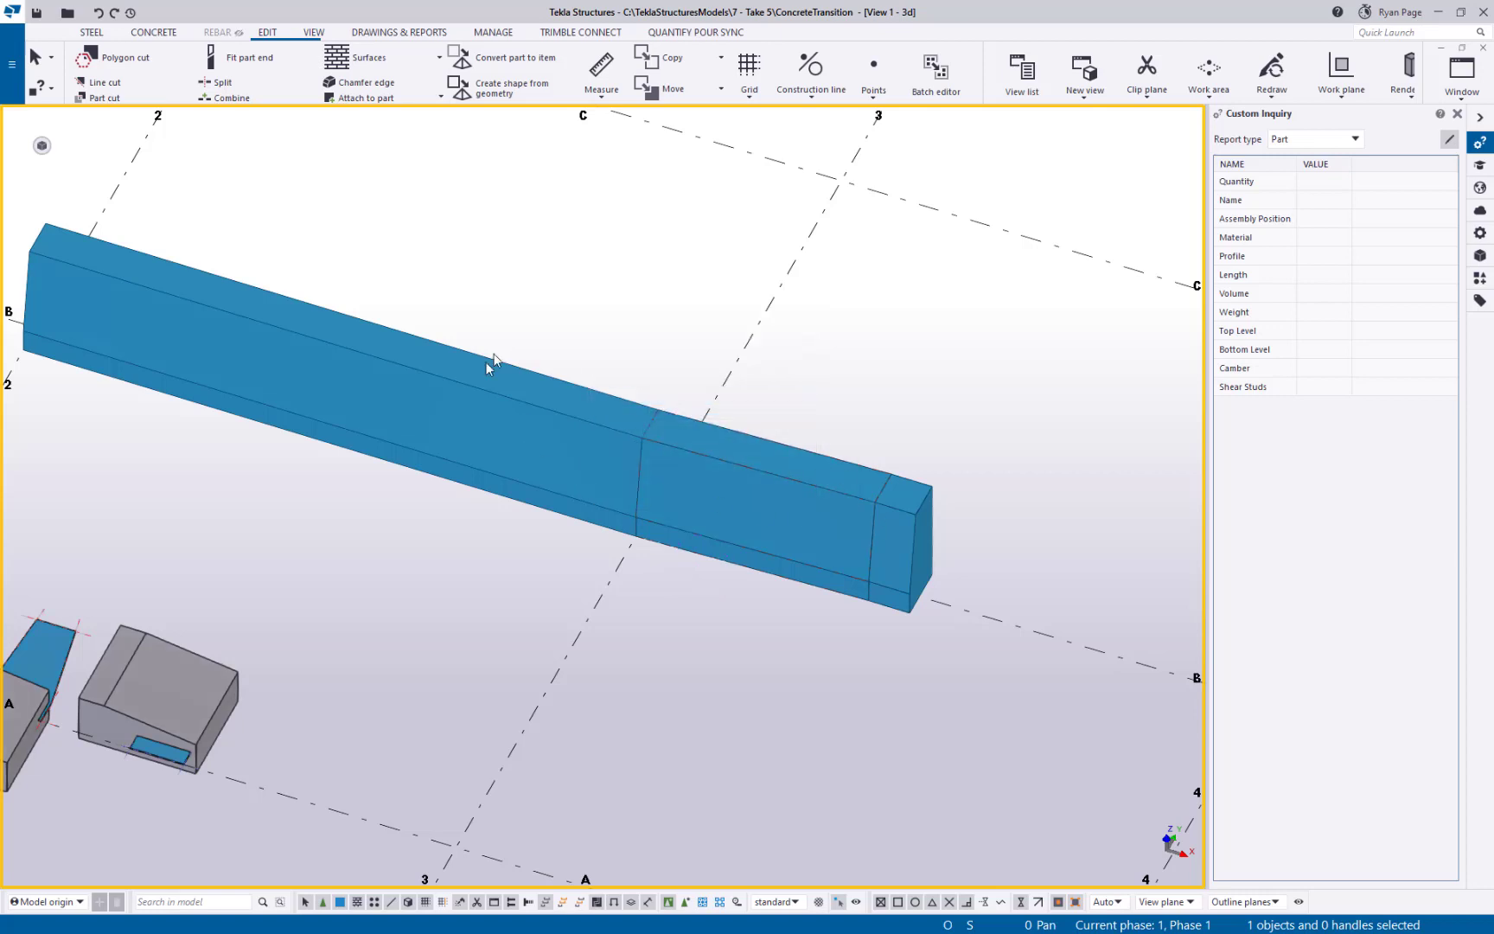
pyautogui.click(697, 491)
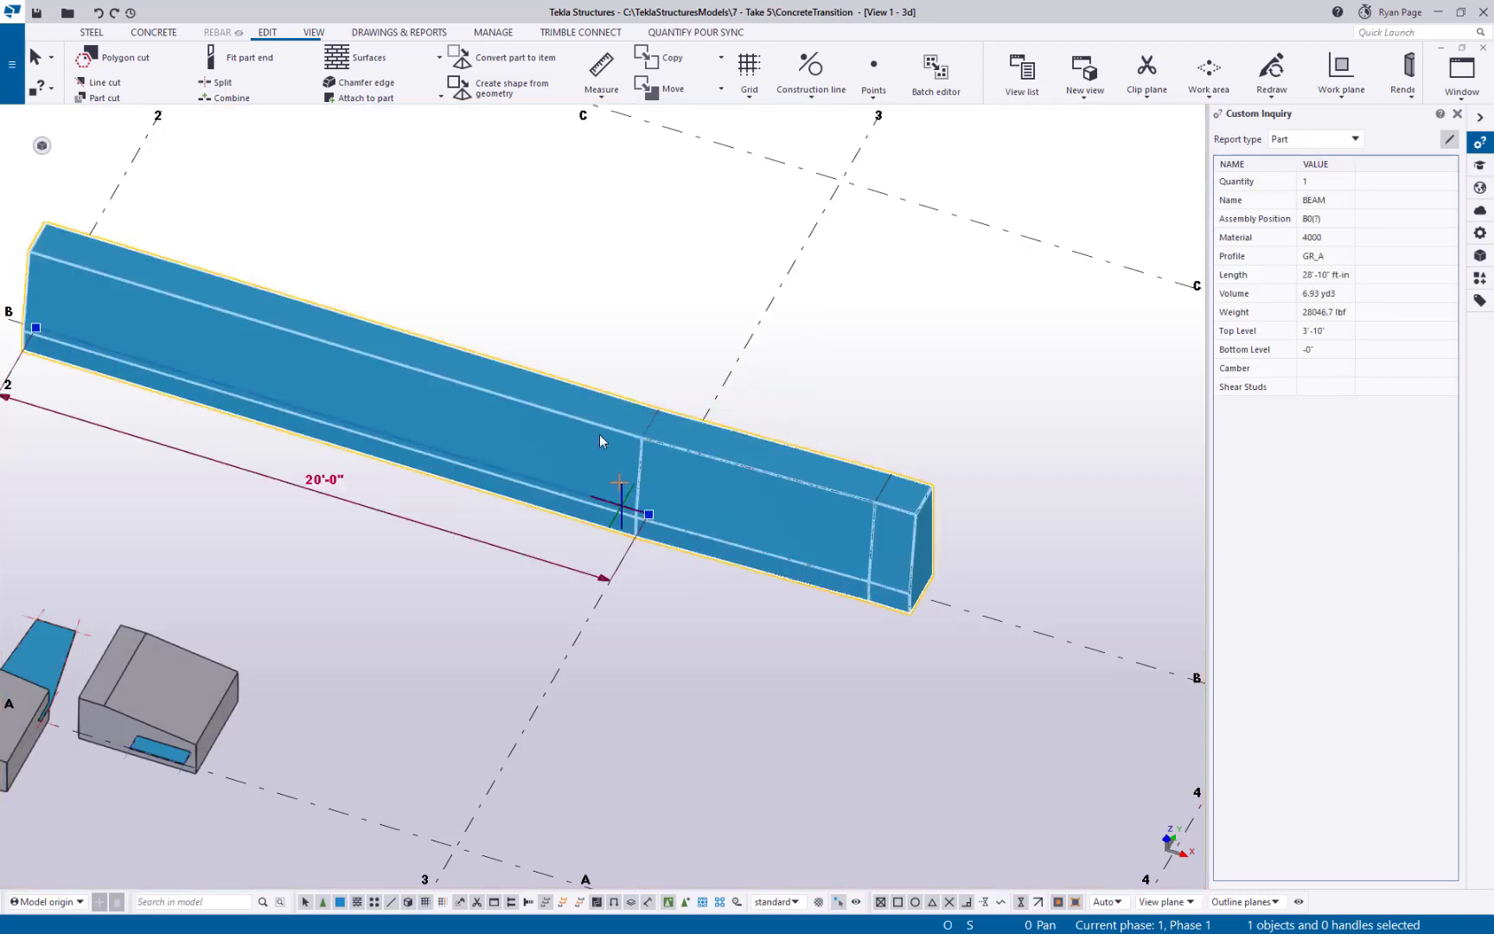
pyautogui.click(442, 99)
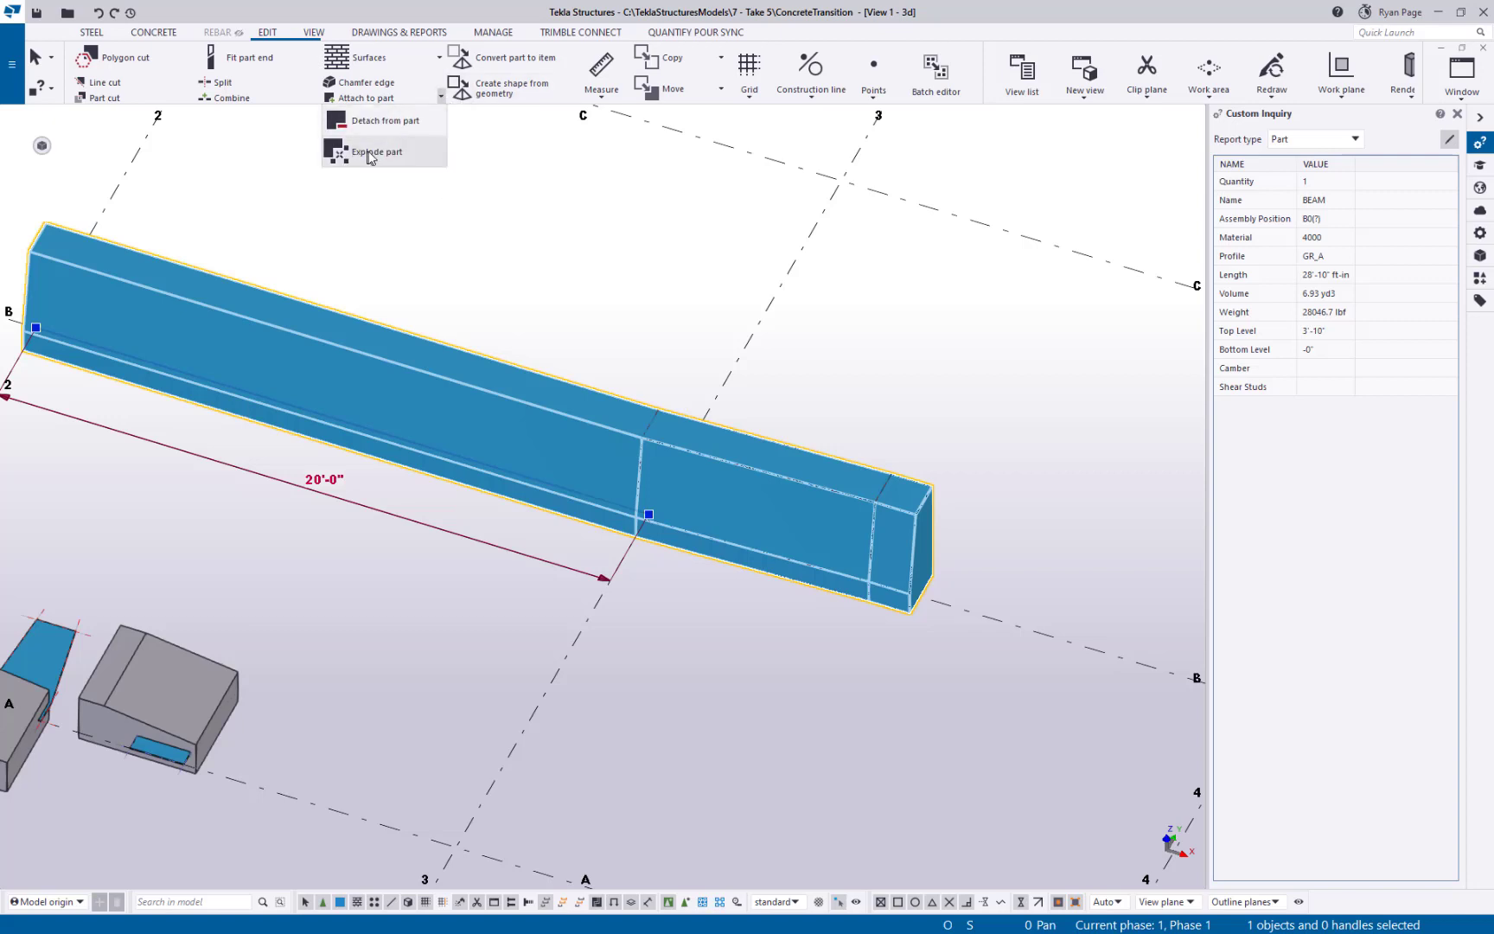
pyautogui.click(552, 265)
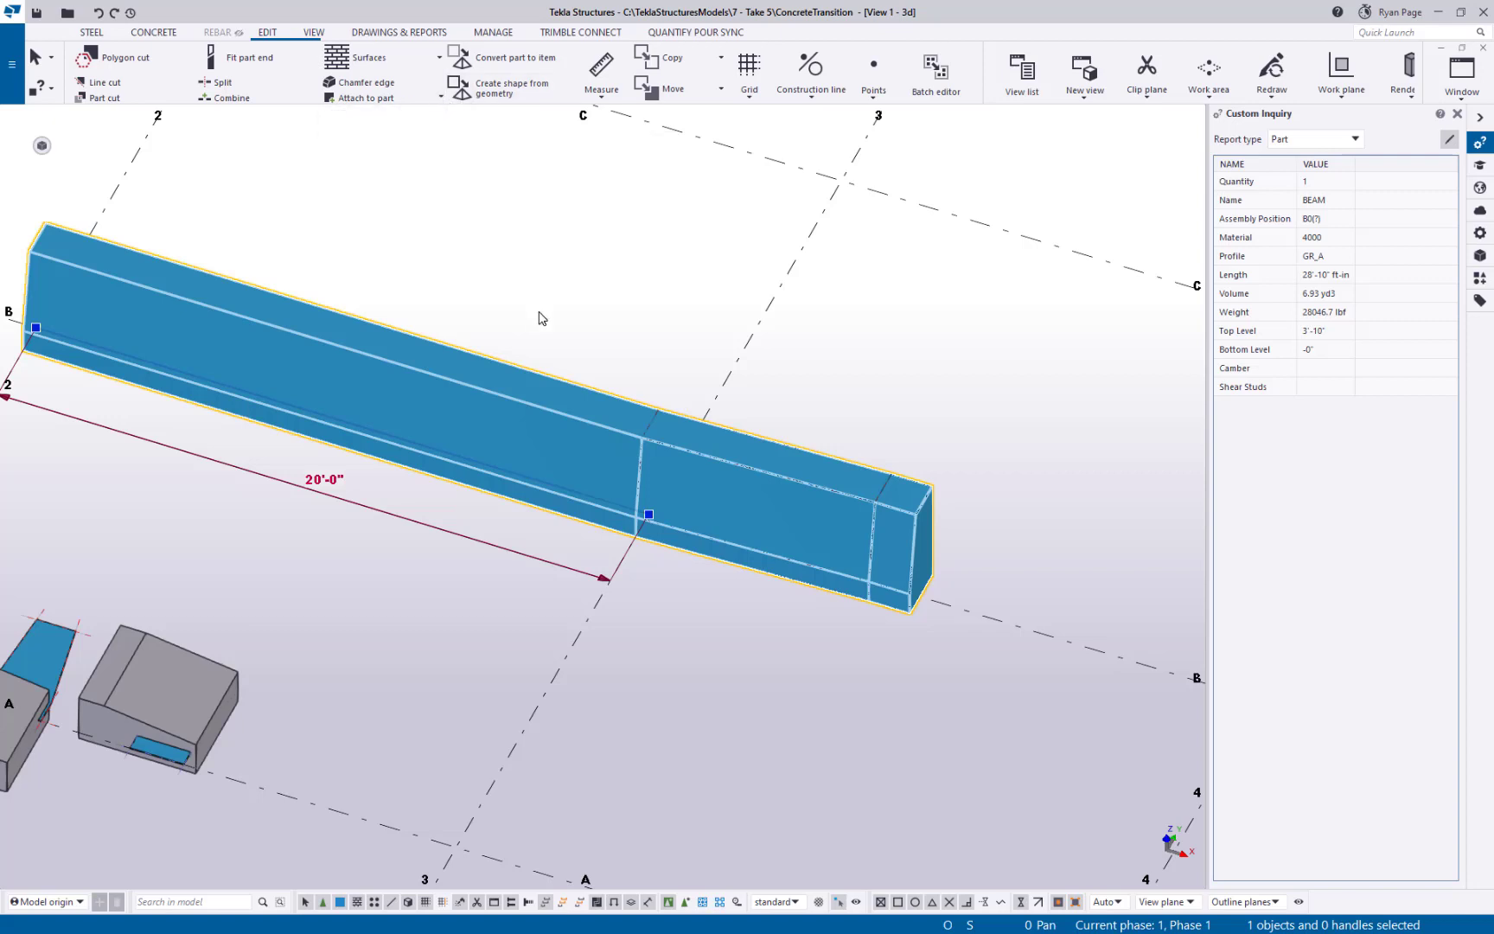
pyautogui.hotkey('ctrl', 'p')
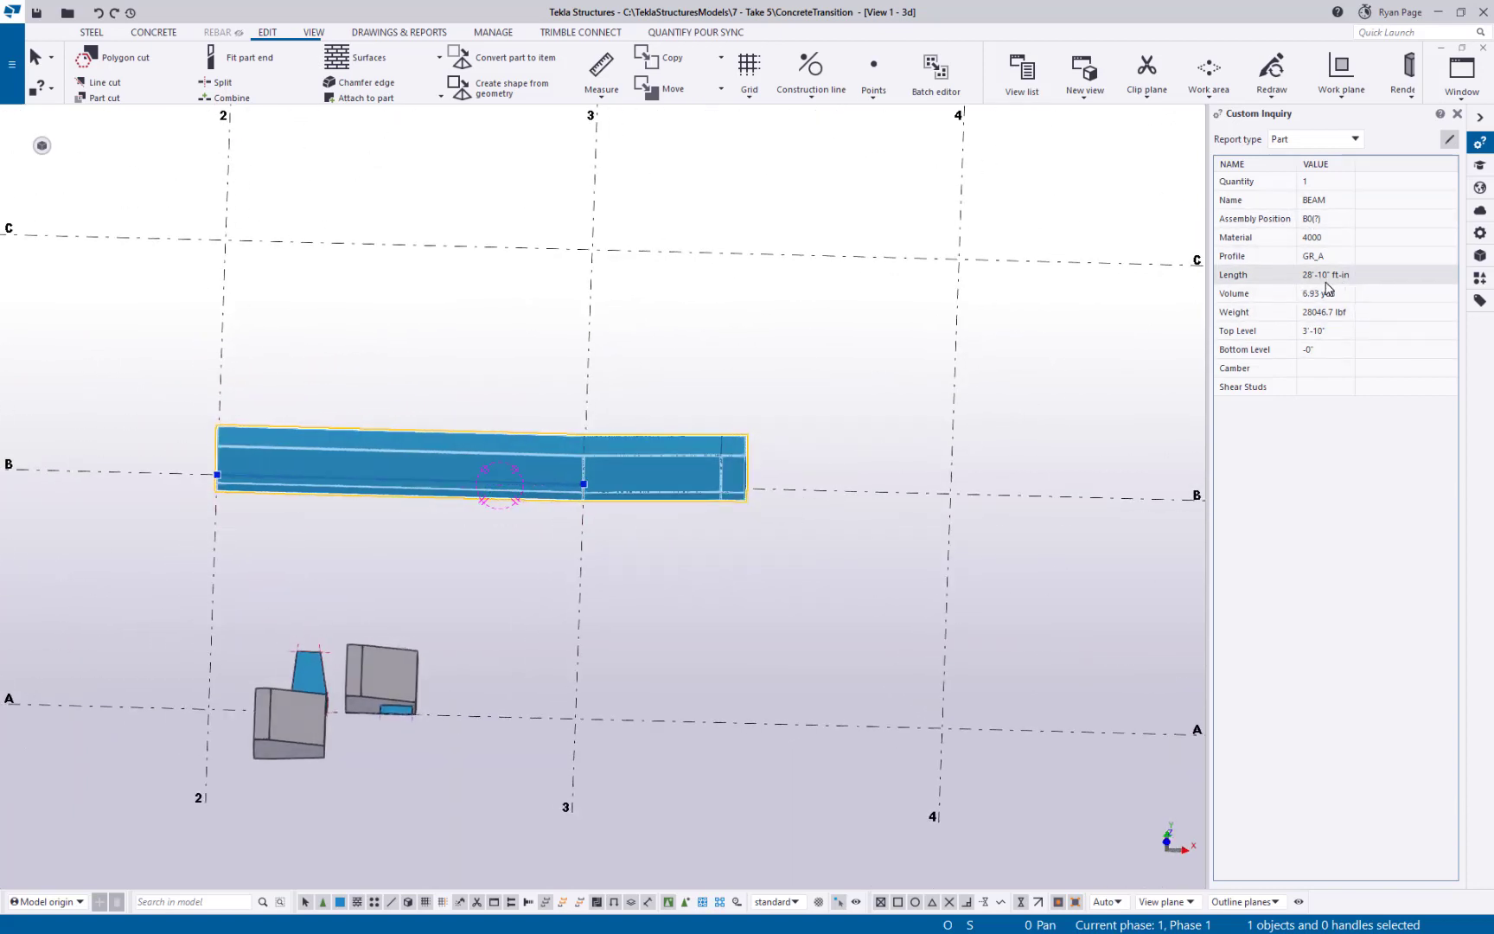
pyautogui.keyDown('ctrl'); pyautogui.moveTo(740, 586); pyautogui.dragTo(787, 508, button='middle'); pyautogui.keyUp('ctrl')
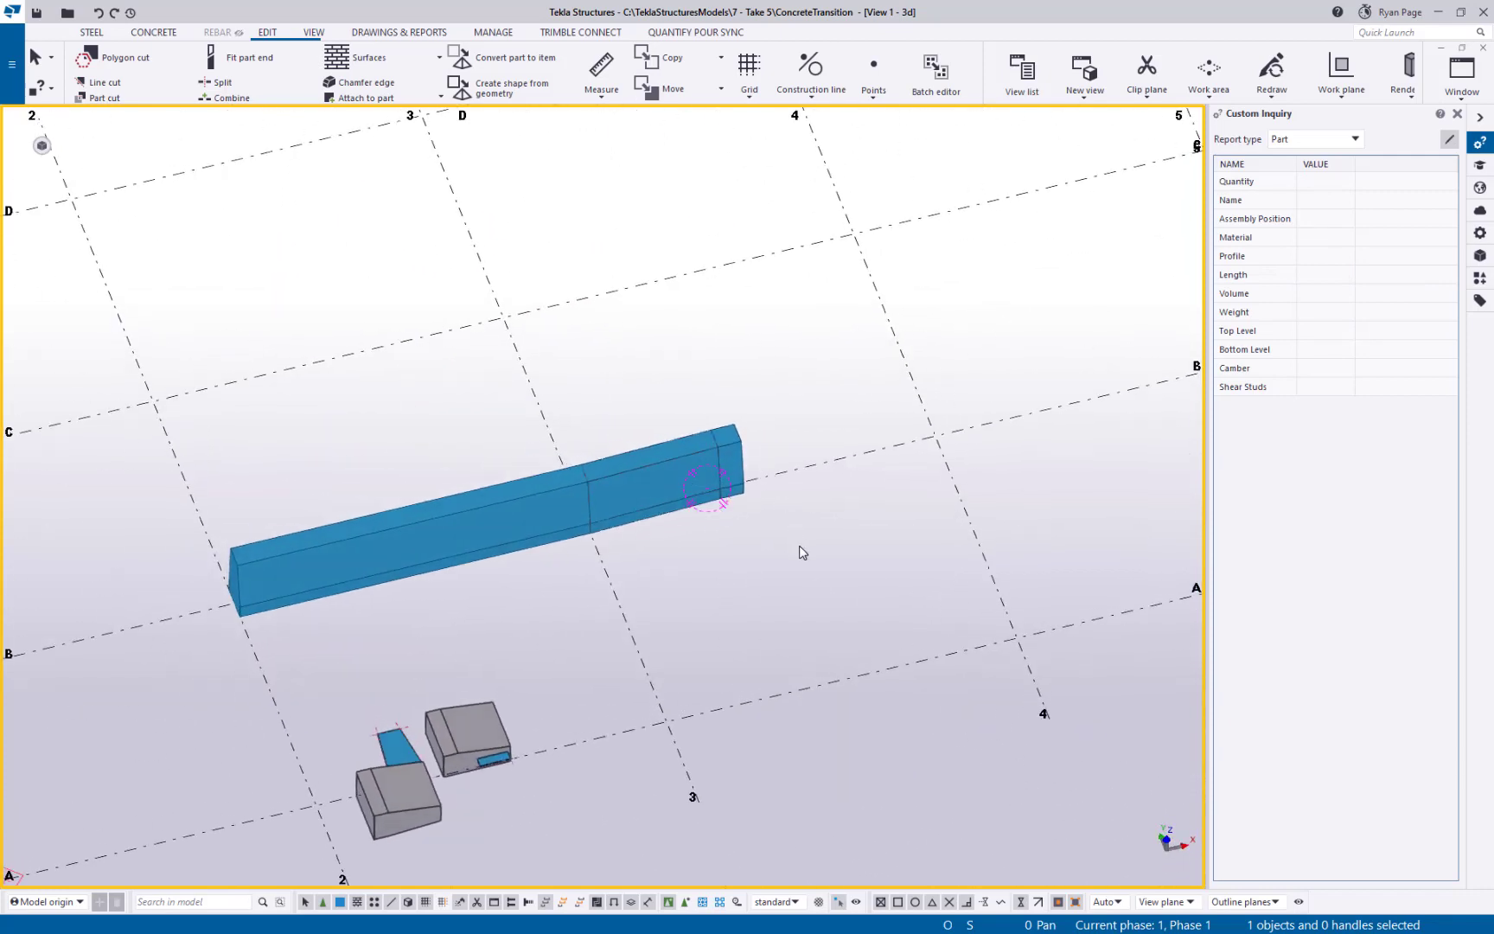
# Return to plan view and examine the catalogs' profile definition options, including the one for a variable cross section.
pyautogui.hotkey('ctrl', 'p')
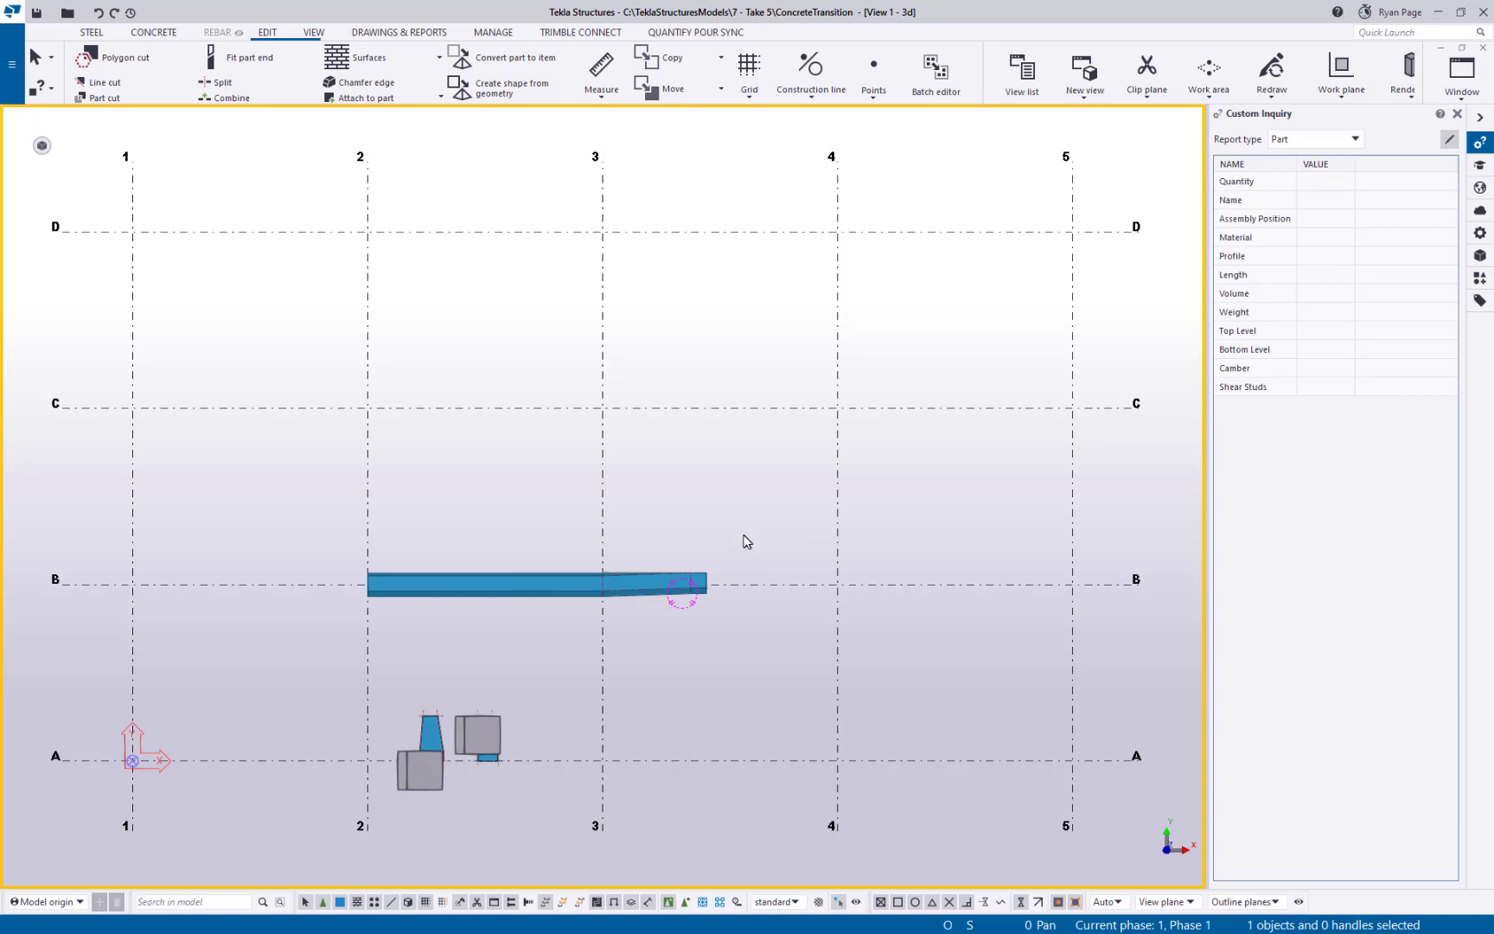
pyautogui.click(16, 93)
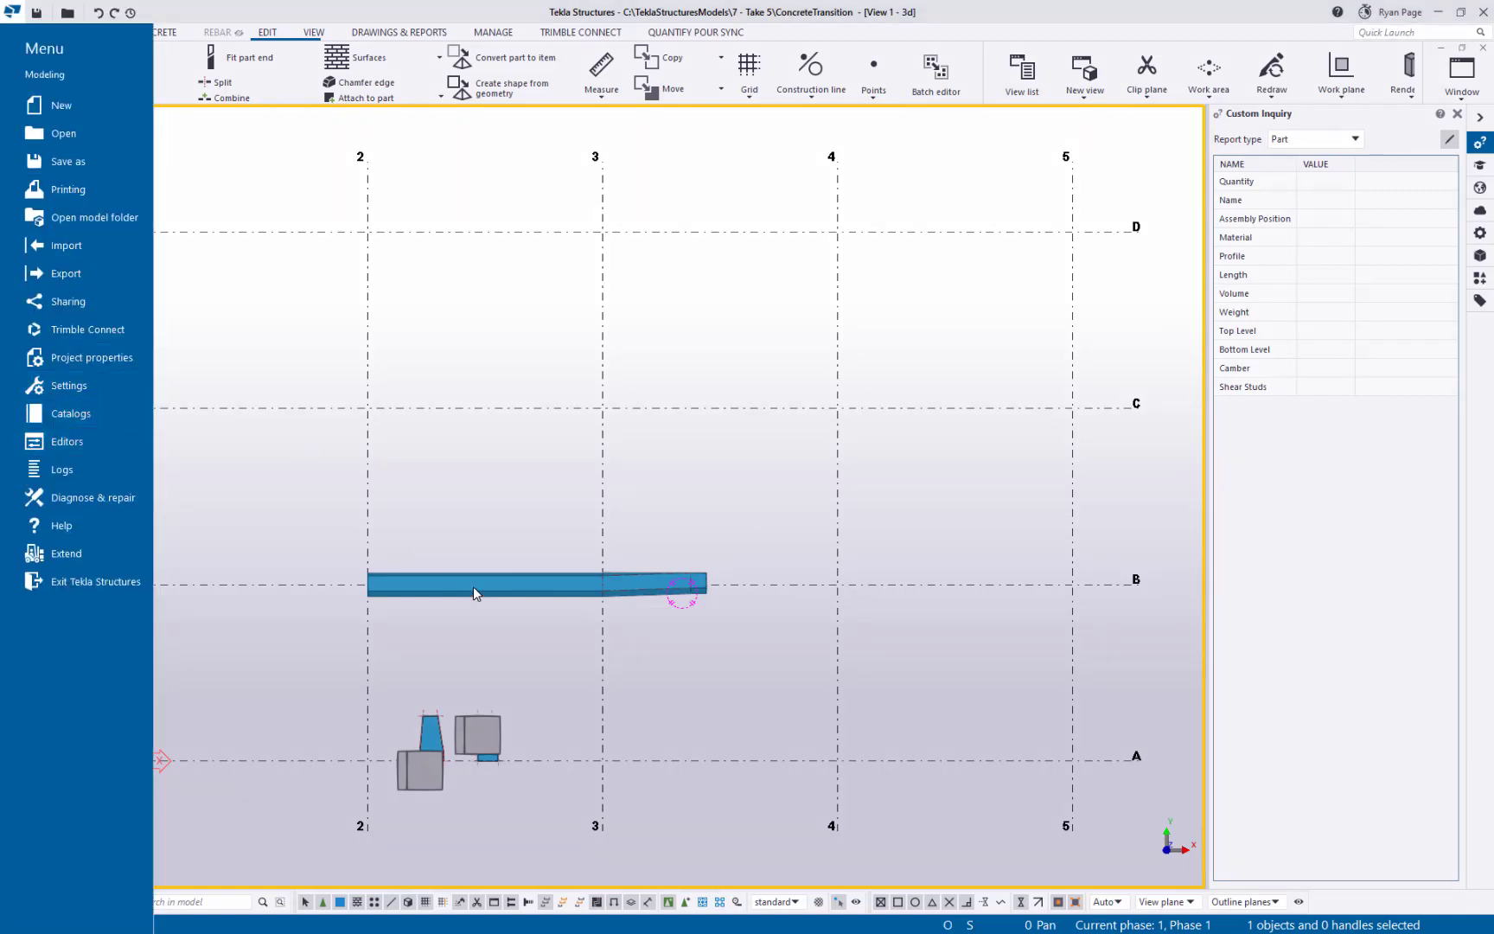
pyautogui.click(97, 422)
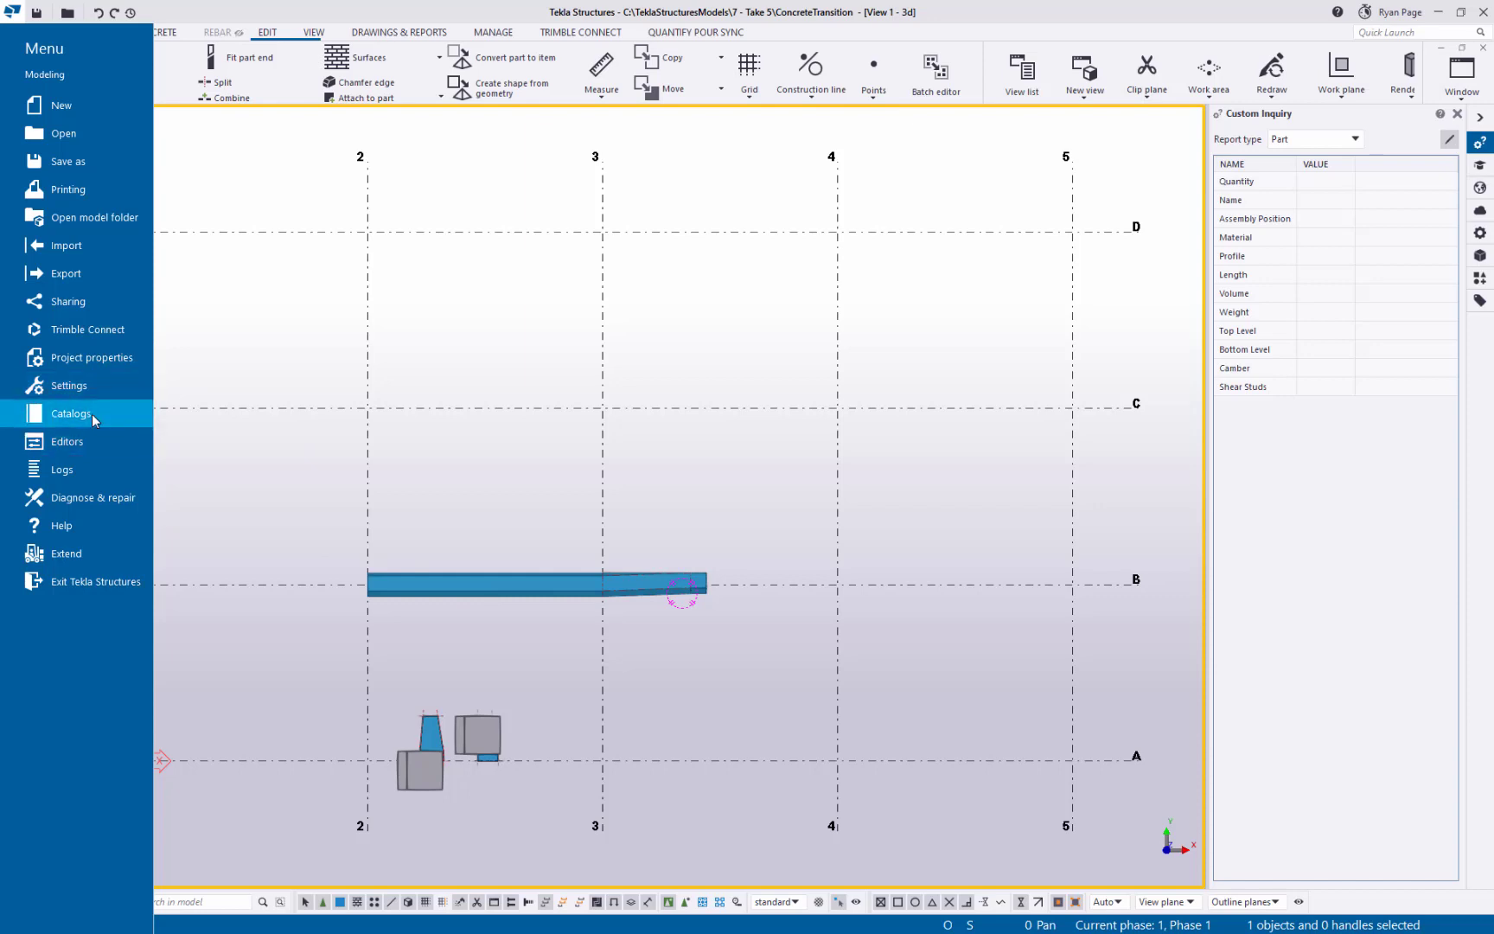
pyautogui.click(218, 100)
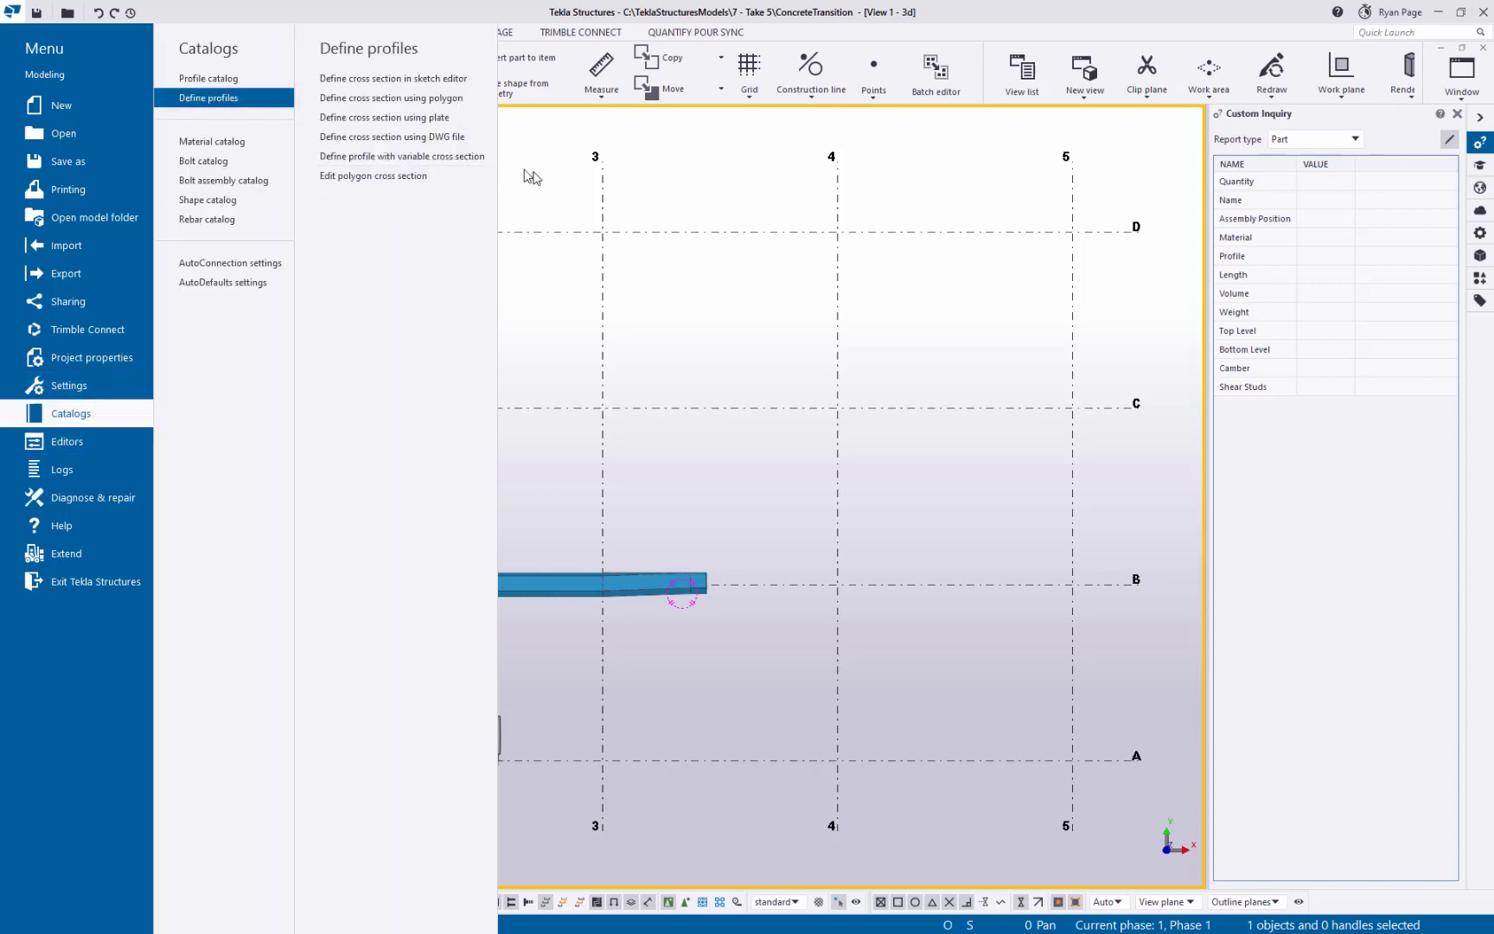